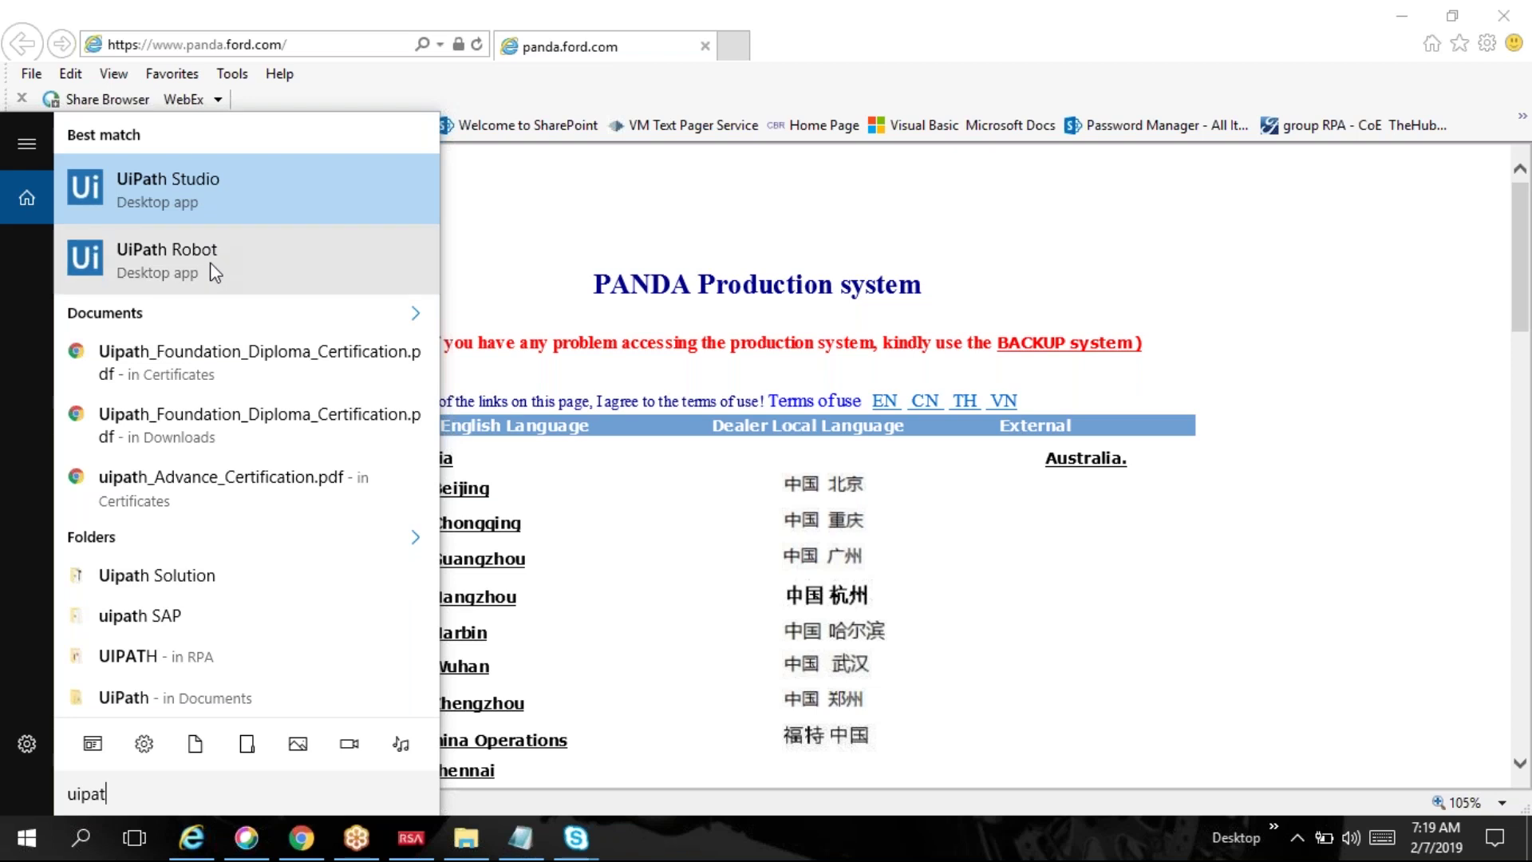
click(199, 44)
text(https://eccvas3694.md2q.ford.com)
key(Return)
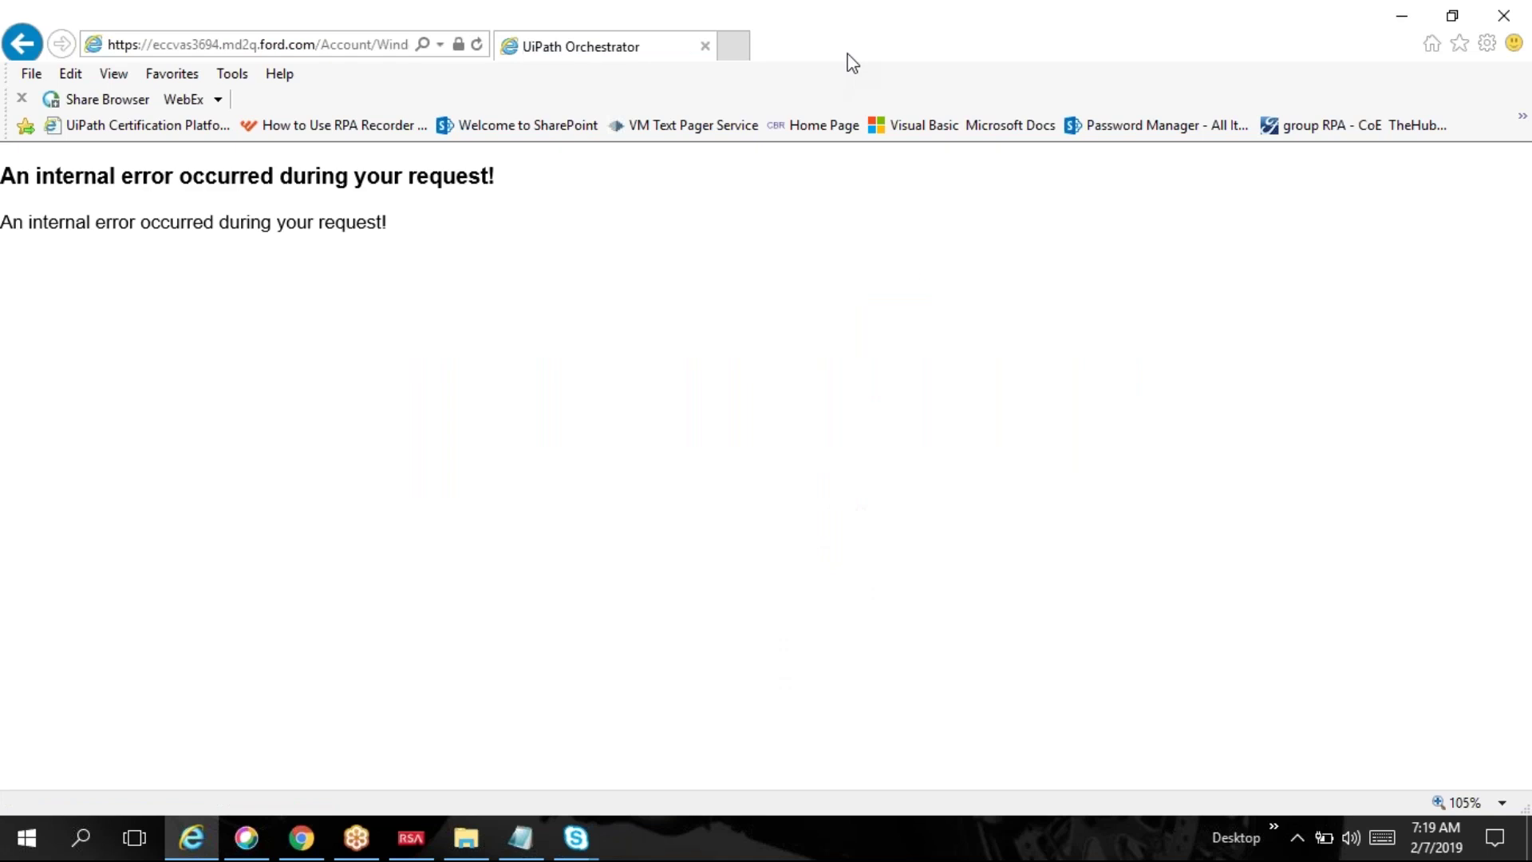
Step: Replace the address ending after Account/ with login to load the Orchestrator login page, and sign in with Windows
click(347, 46)
click(287, 43)
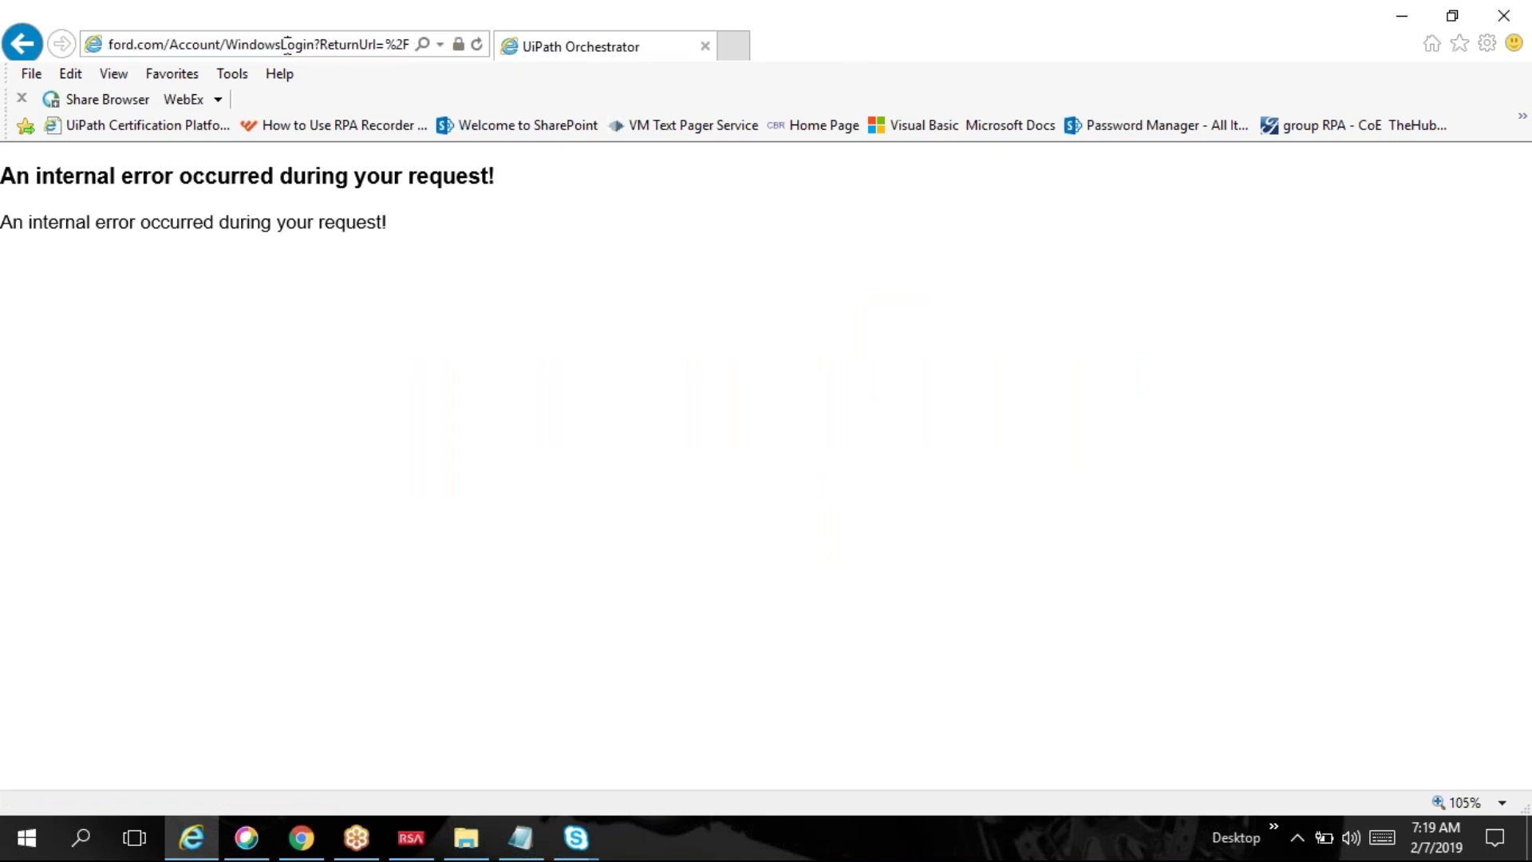
drag(225, 44, 423, 44)
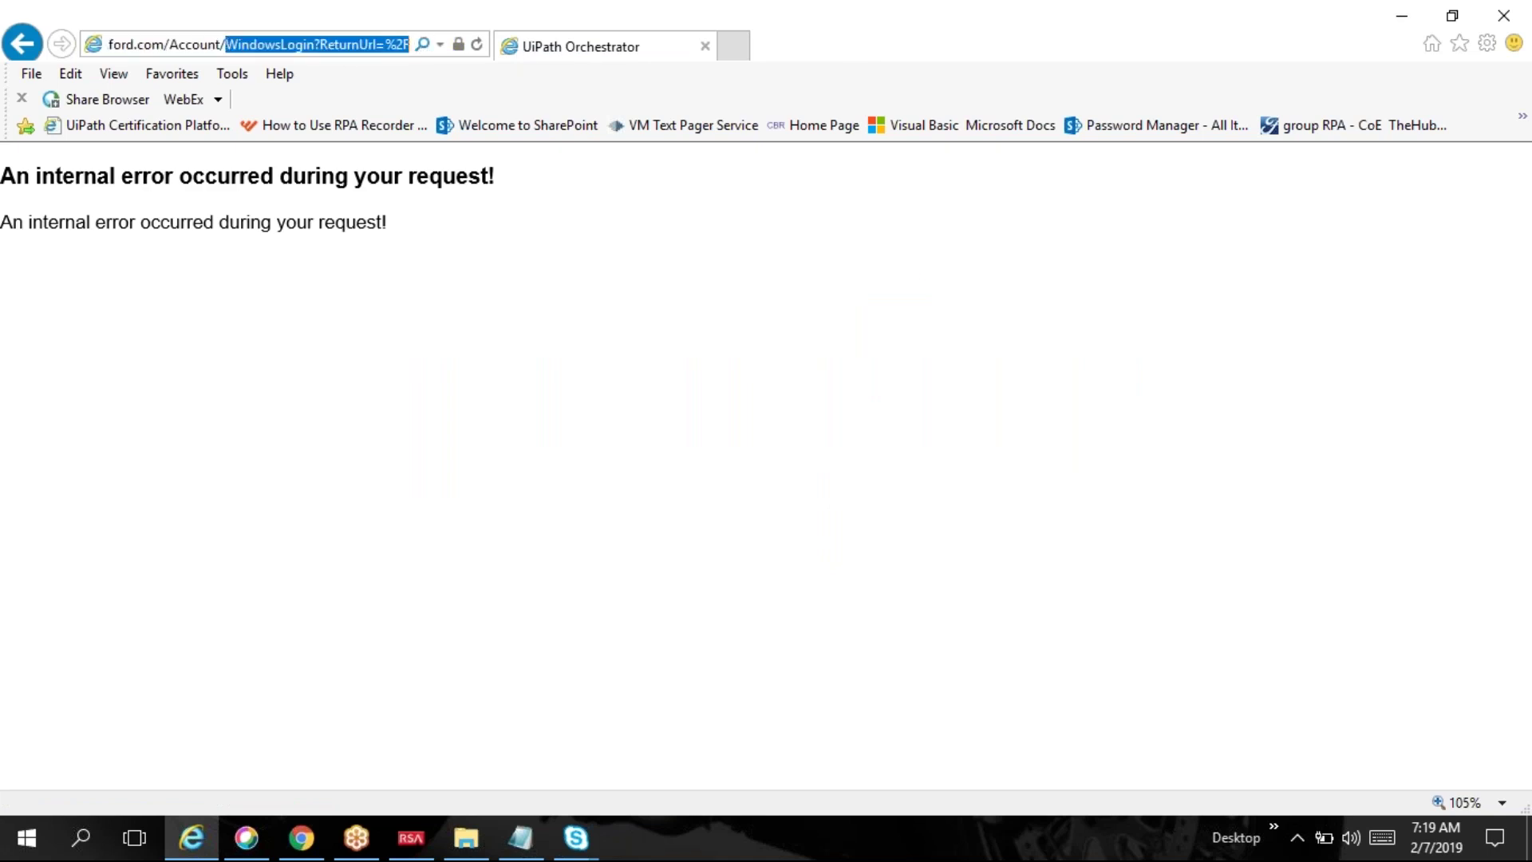
key(BackSpace)
text(login)
key(Return)
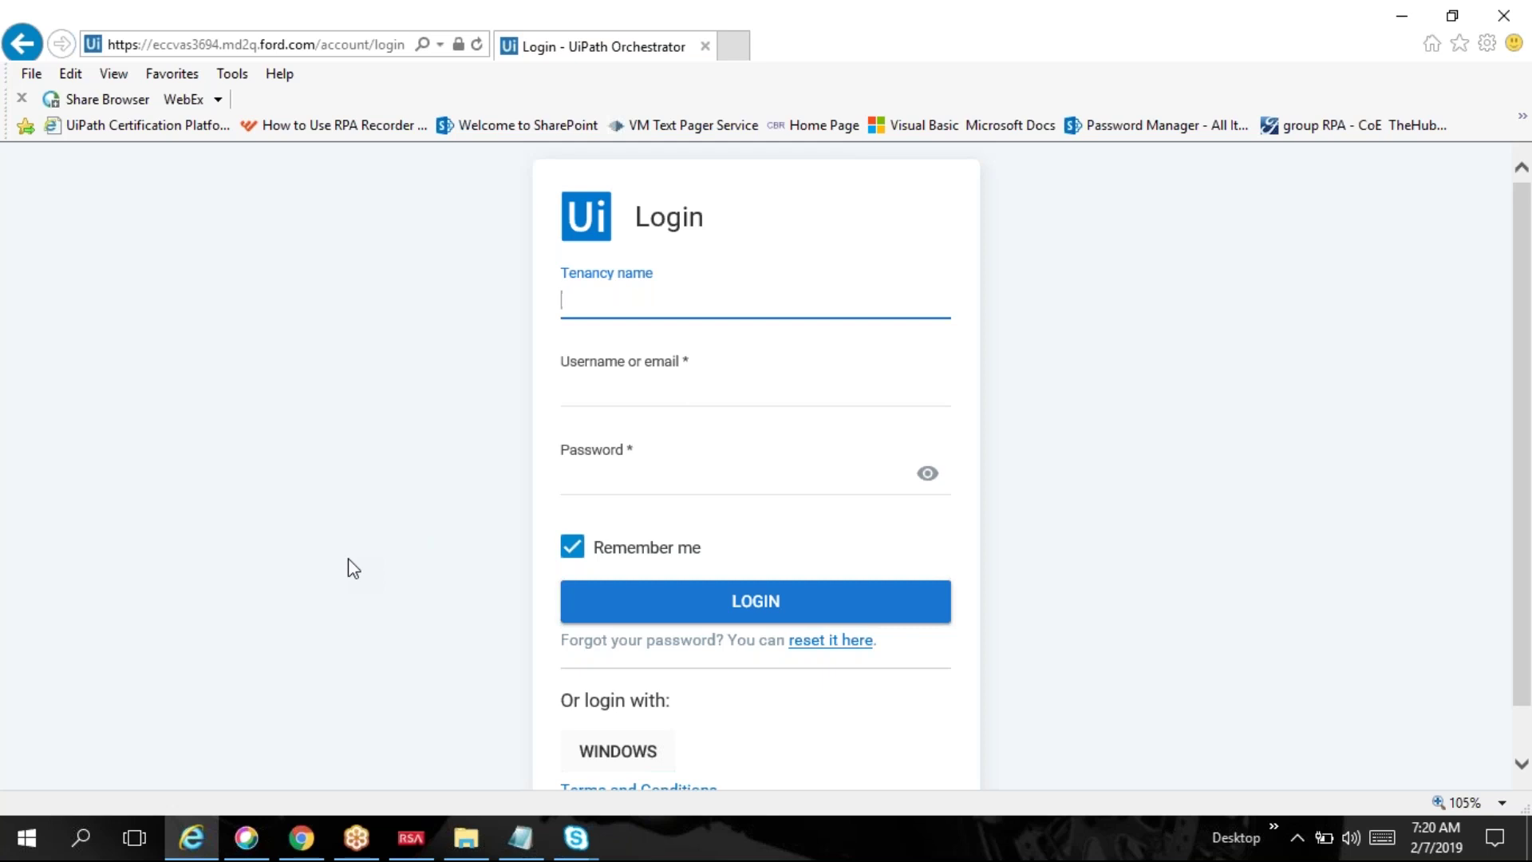
click(652, 754)
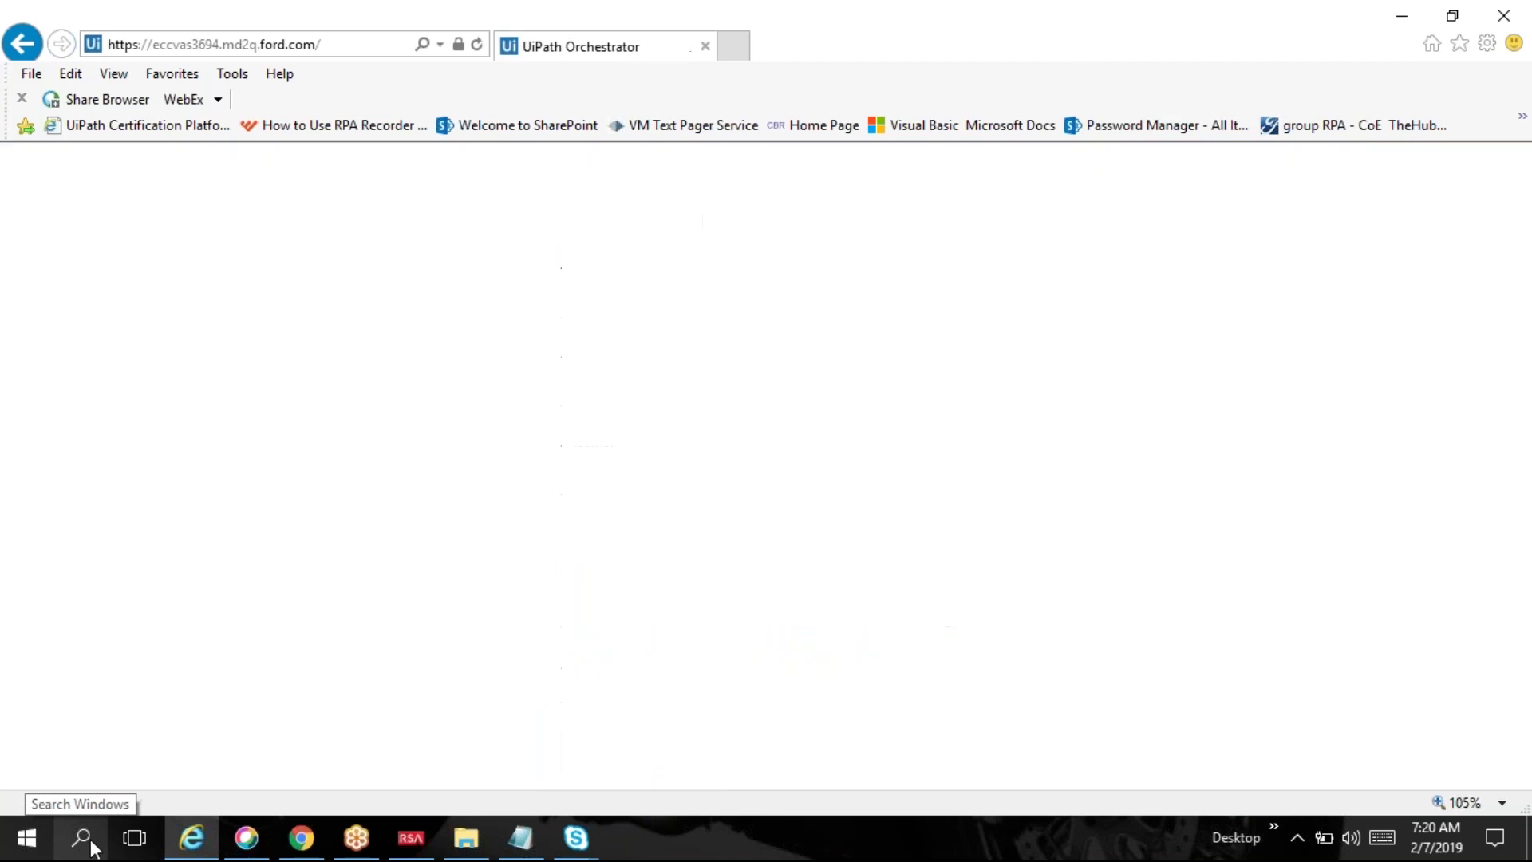
Step: Launch UiPath Studio and UiPath Robot, and look for the robot among the hidden system tray icons
text(uipath)
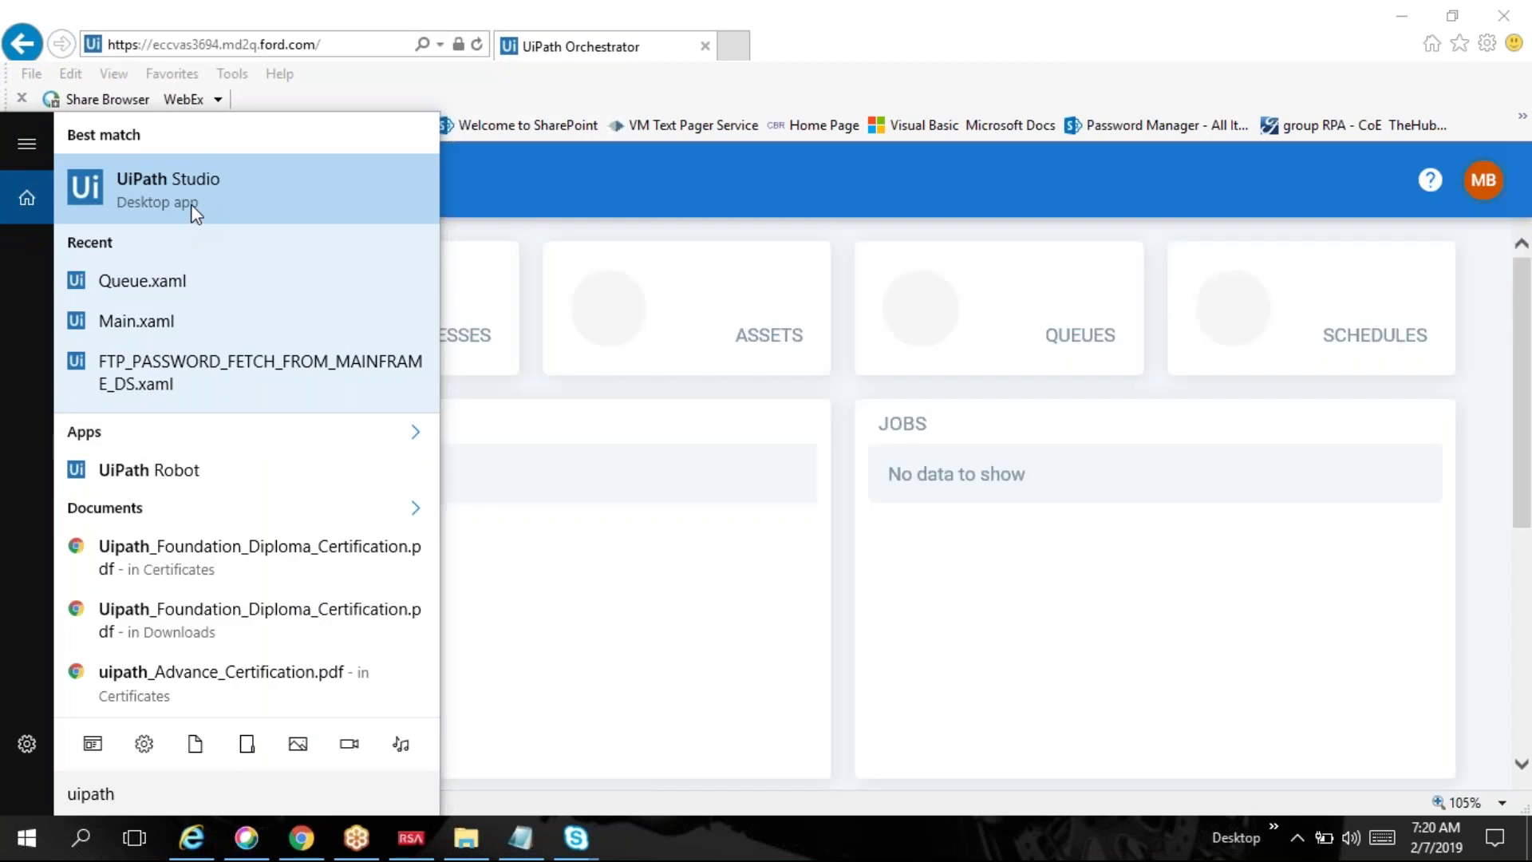
click(191, 210)
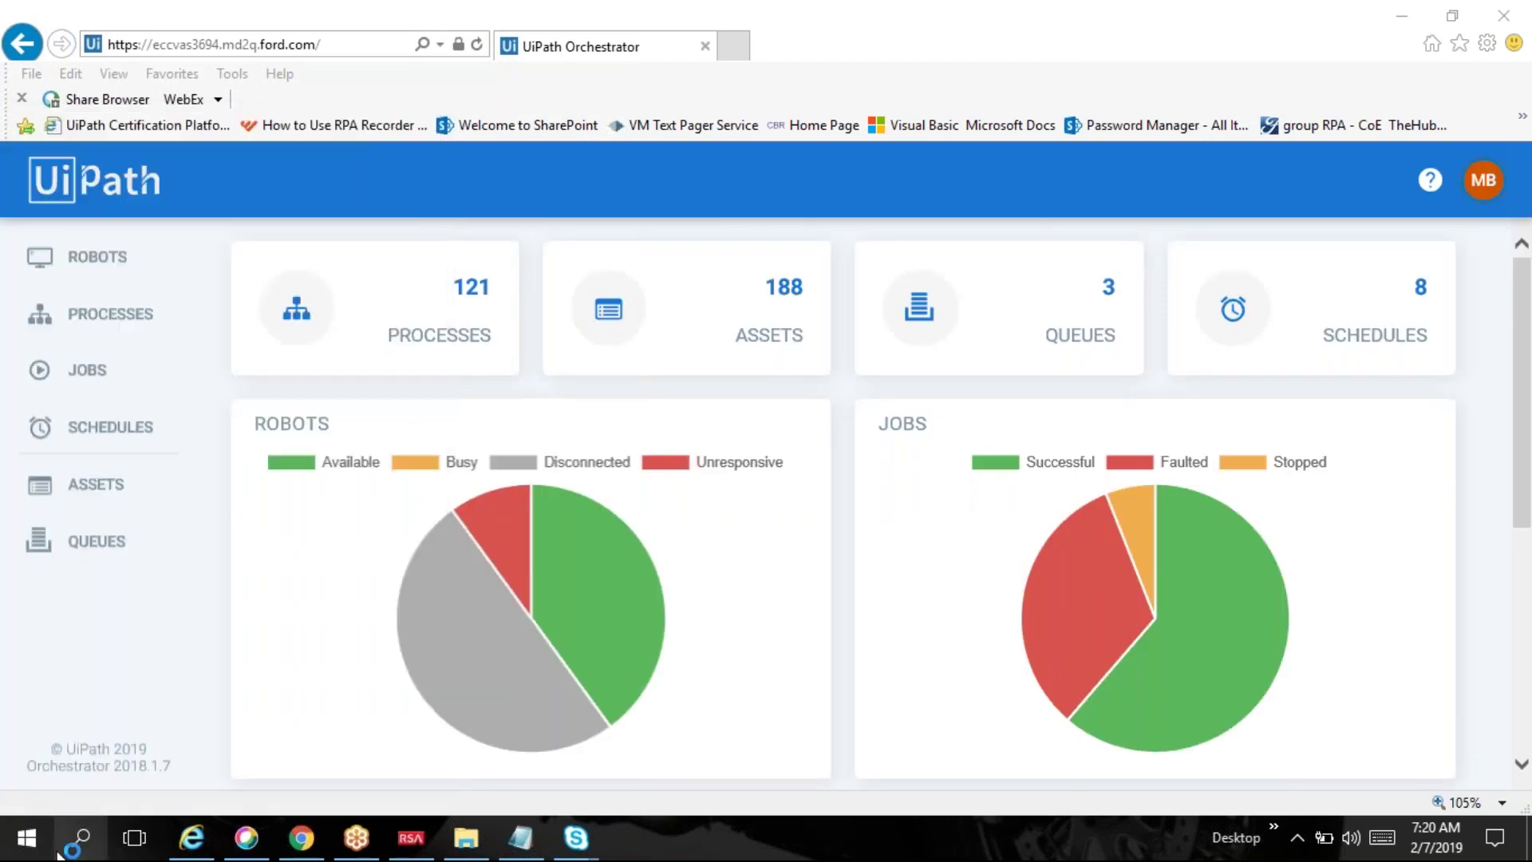
click(80, 842)
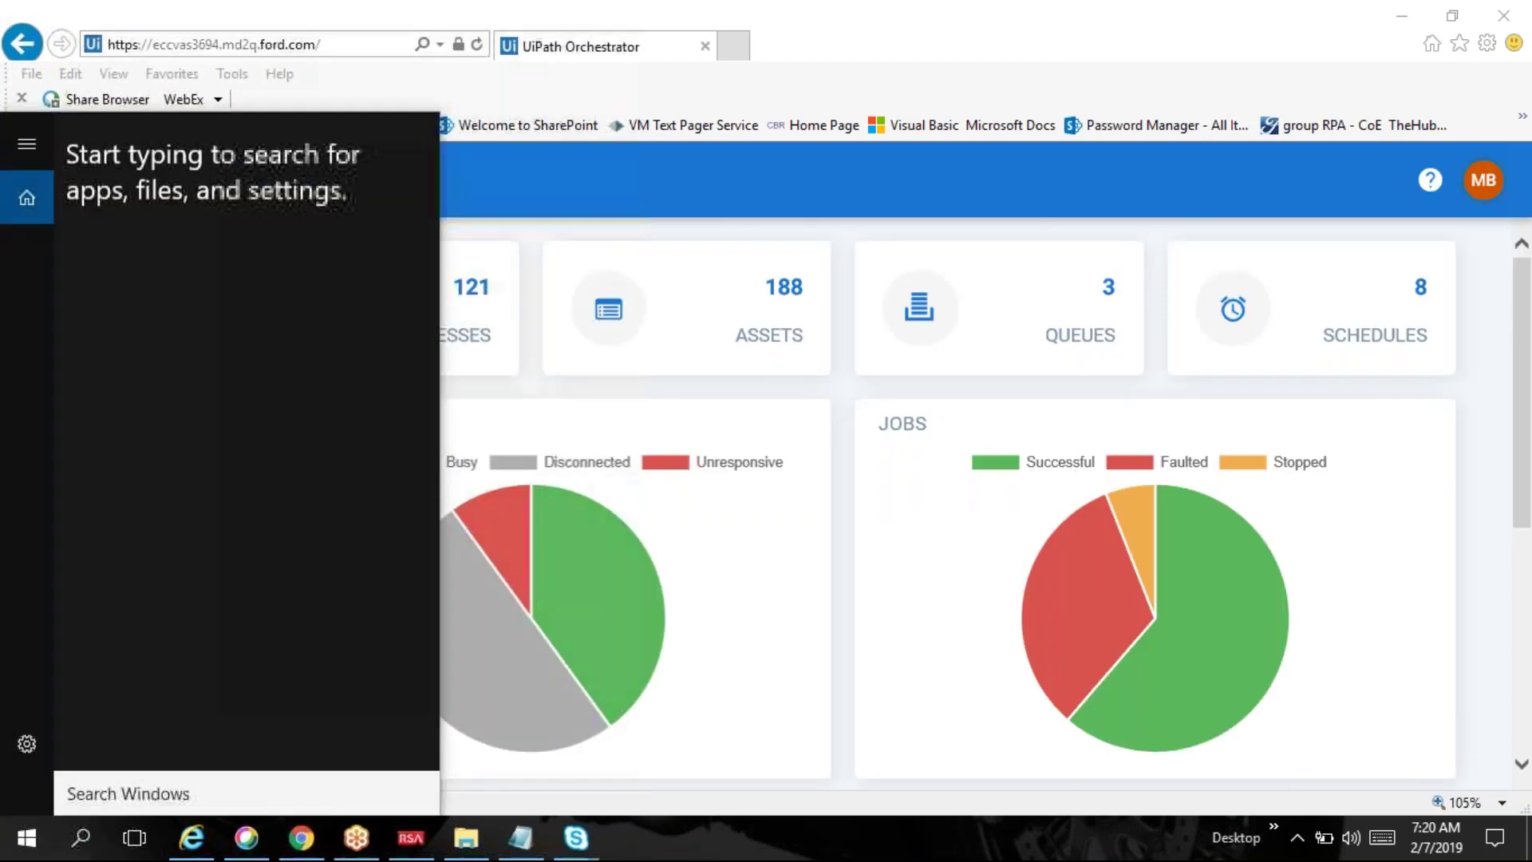
text(uipath)
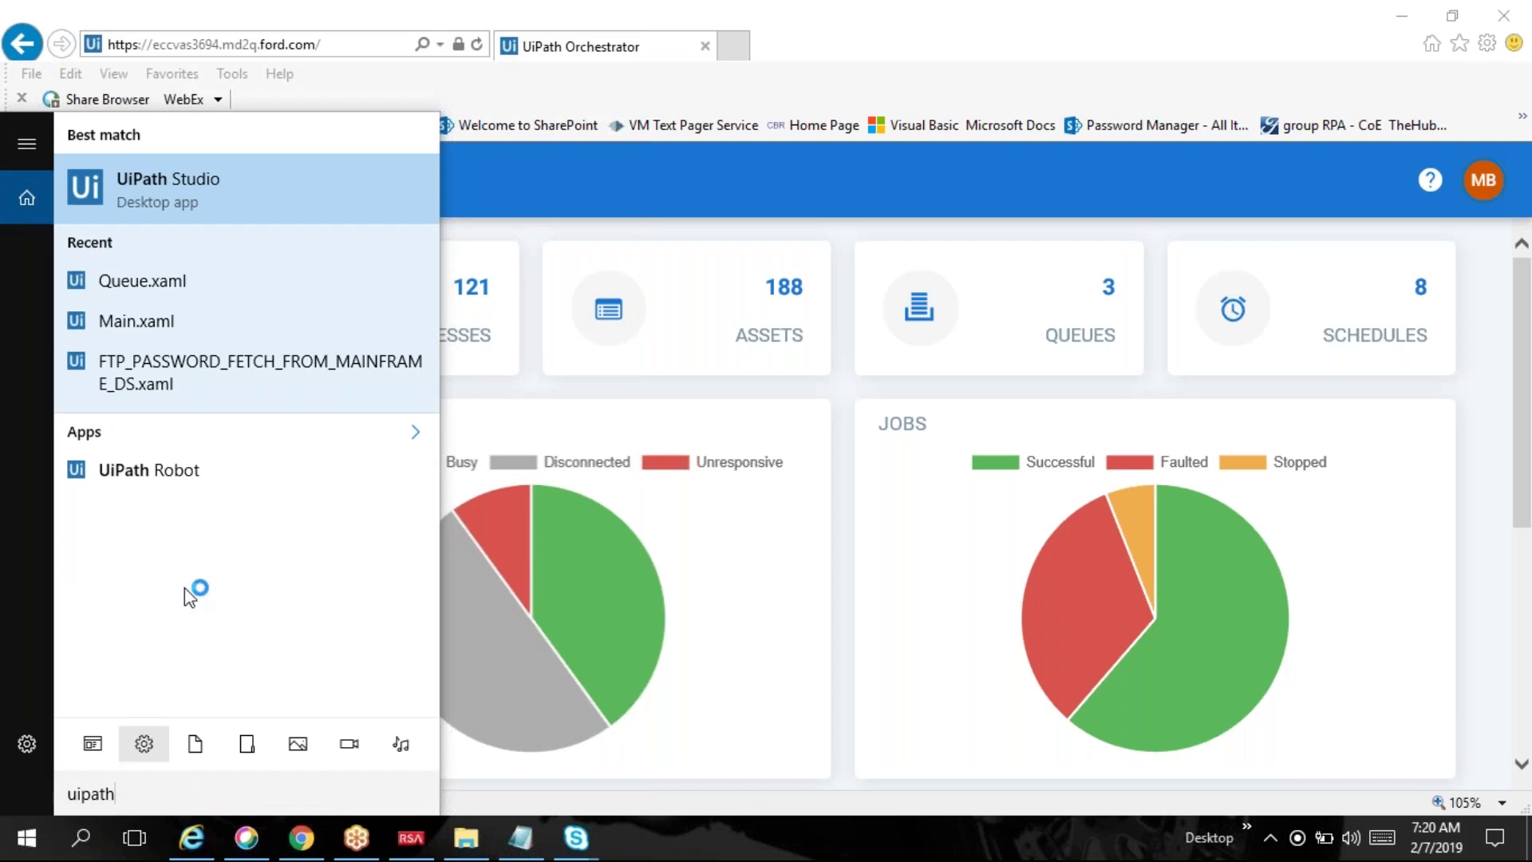
click(200, 479)
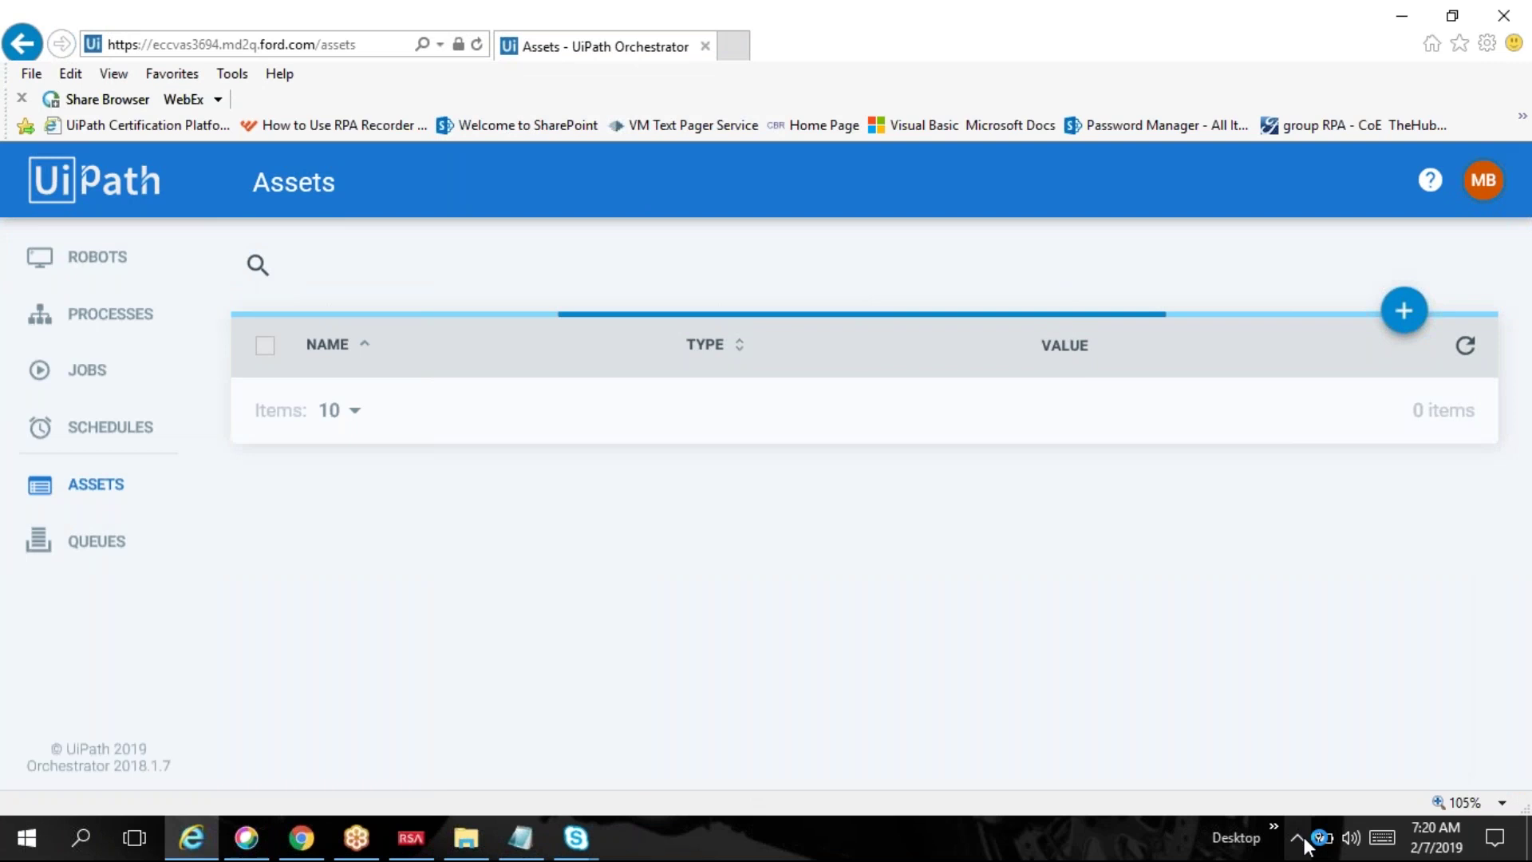
click(1297, 837)
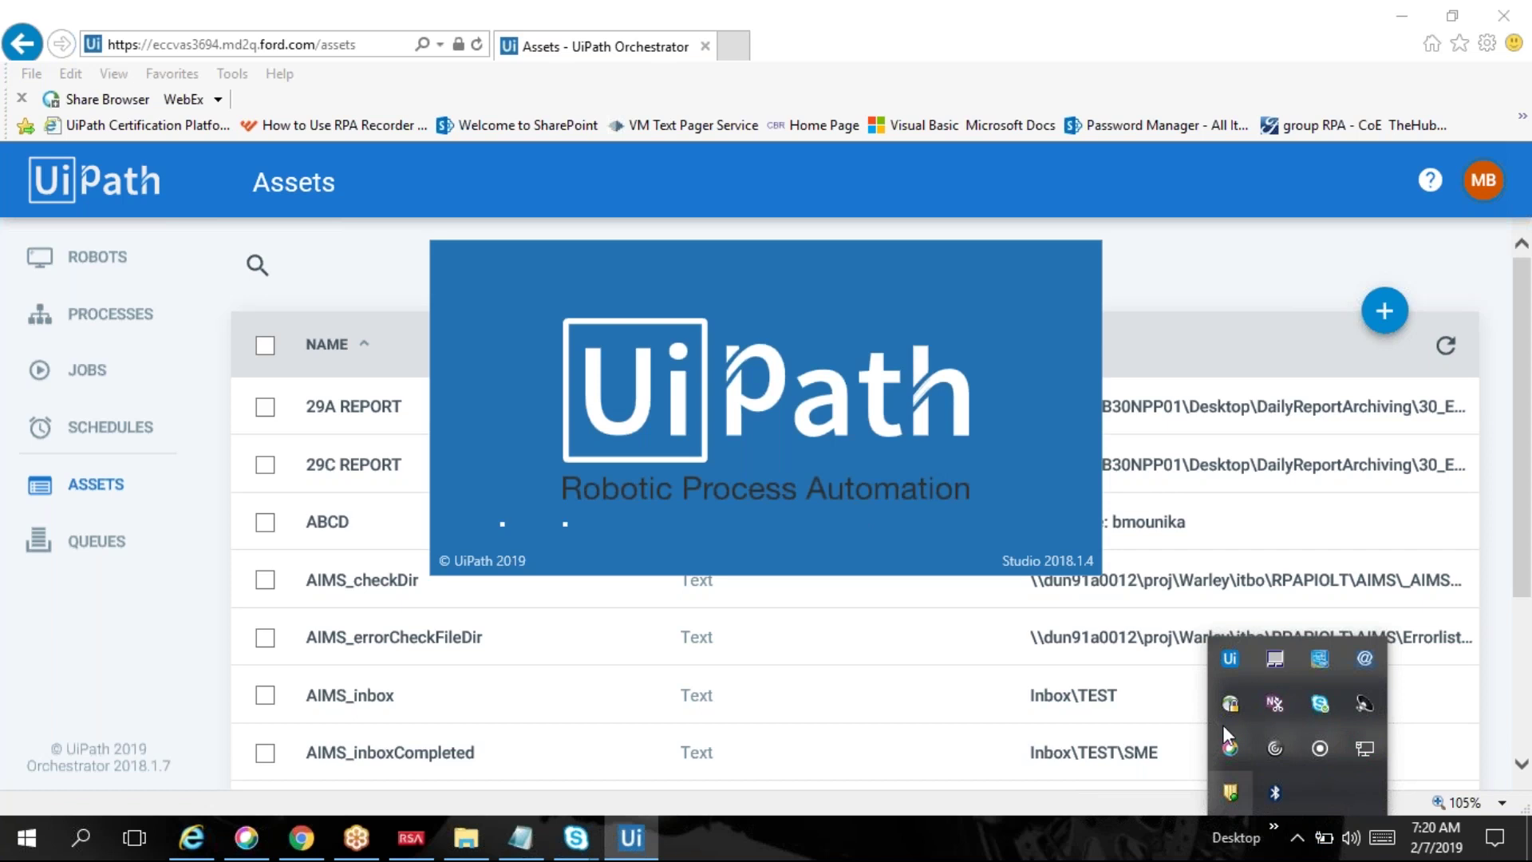
mouse_move(1227, 669)
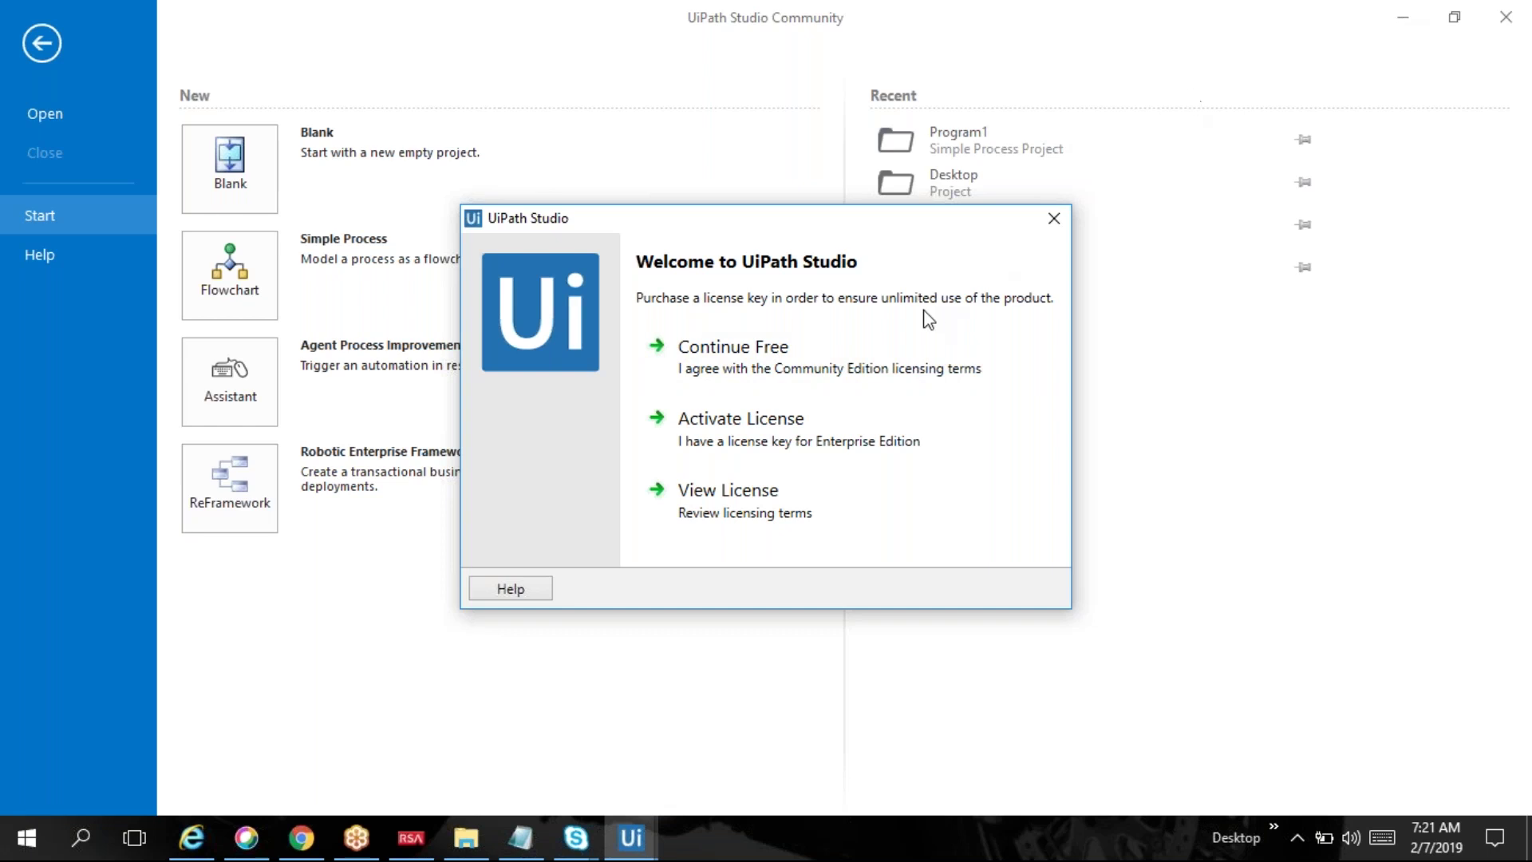
Step: Continue with the free Community Edition and create a blank project named sampleprogram
click(790, 368)
click(1398, 28)
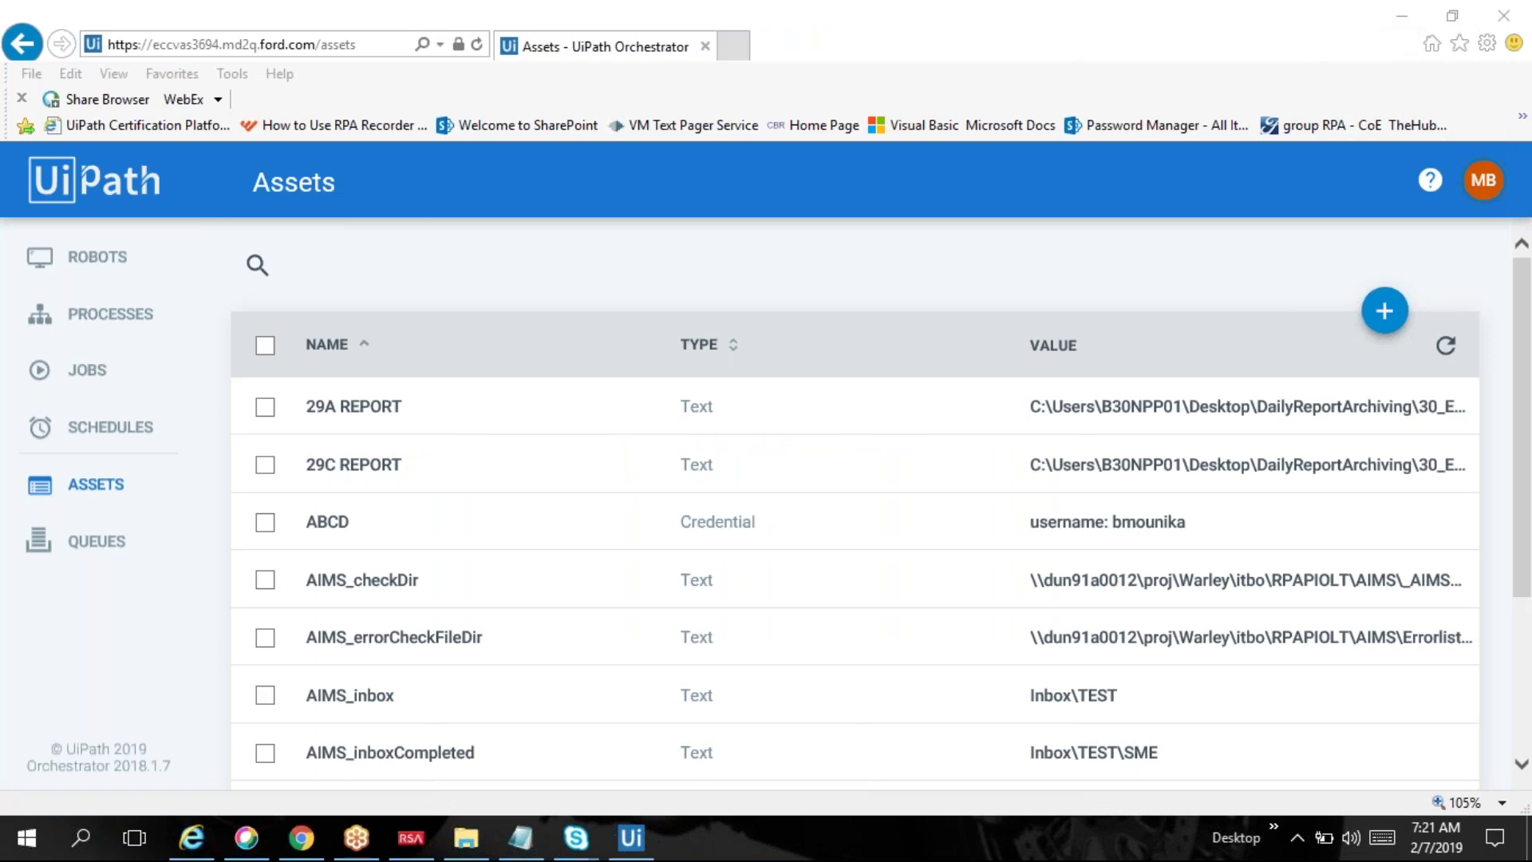
click(630, 837)
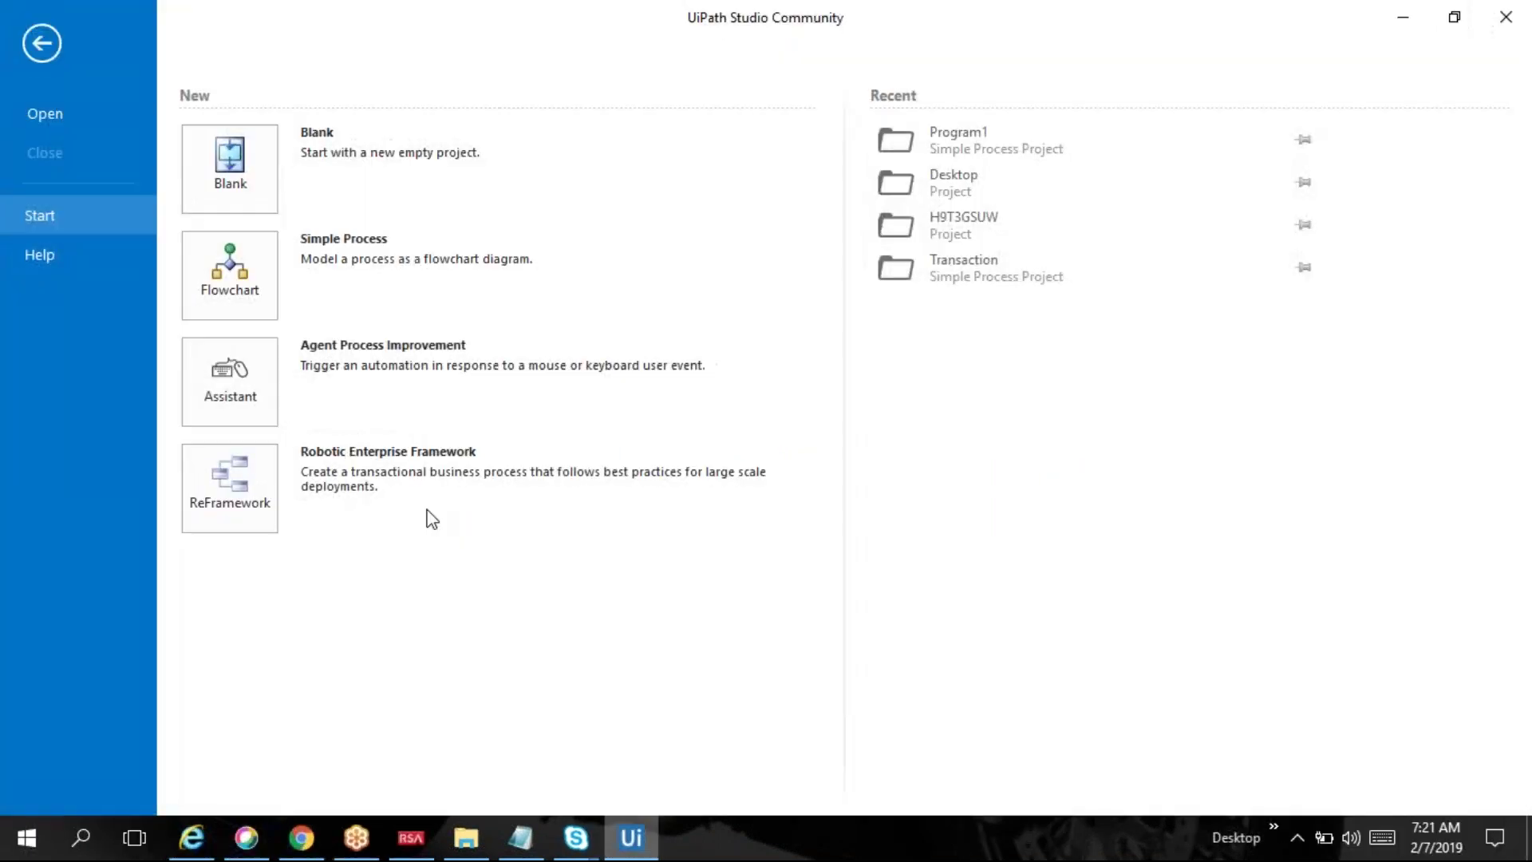
click(235, 198)
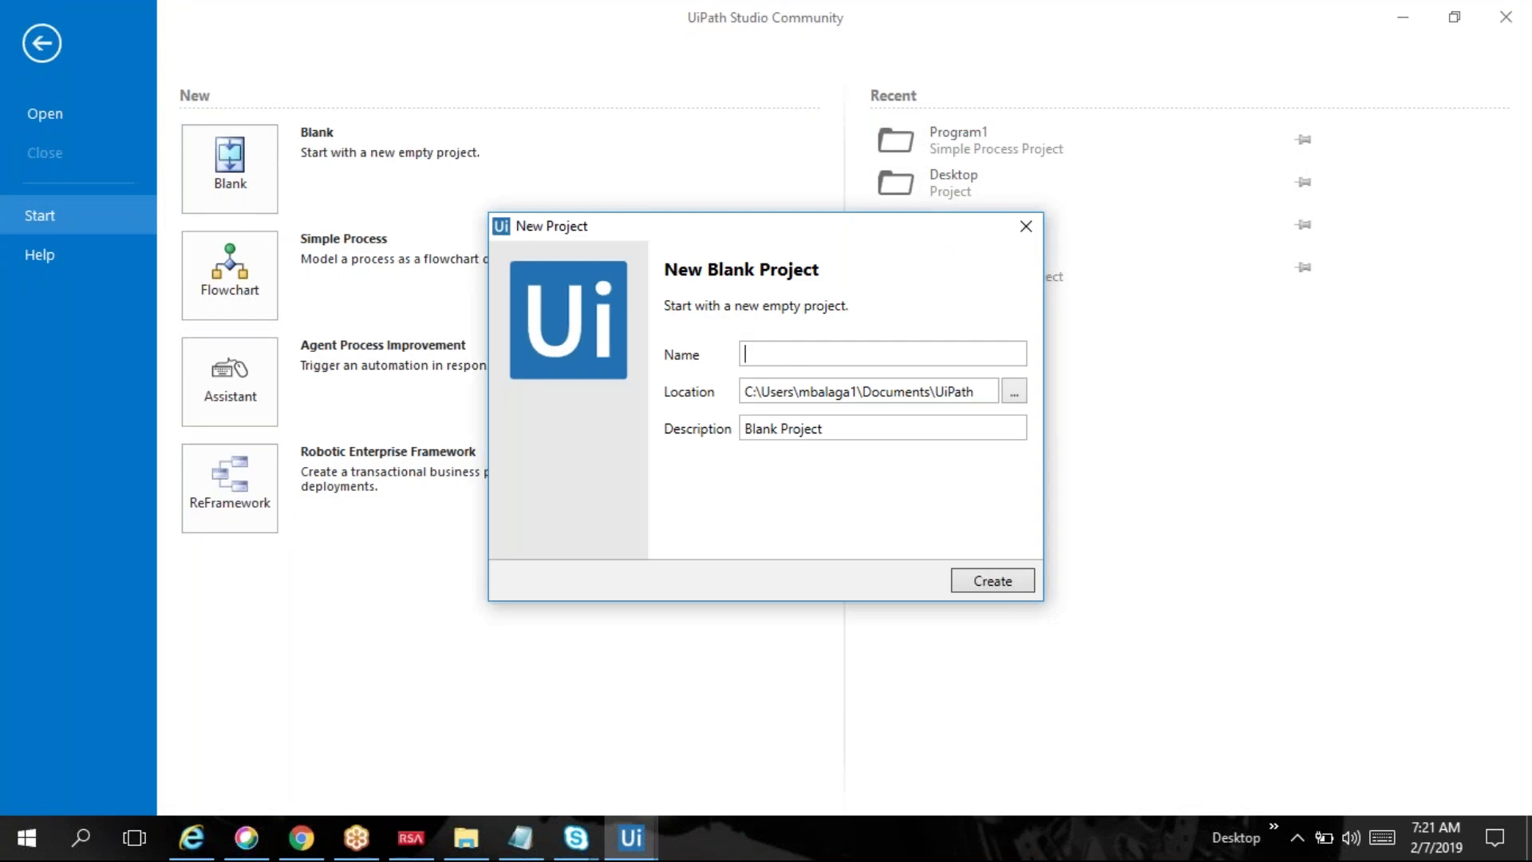
text(sampleprogram)
key(Return)
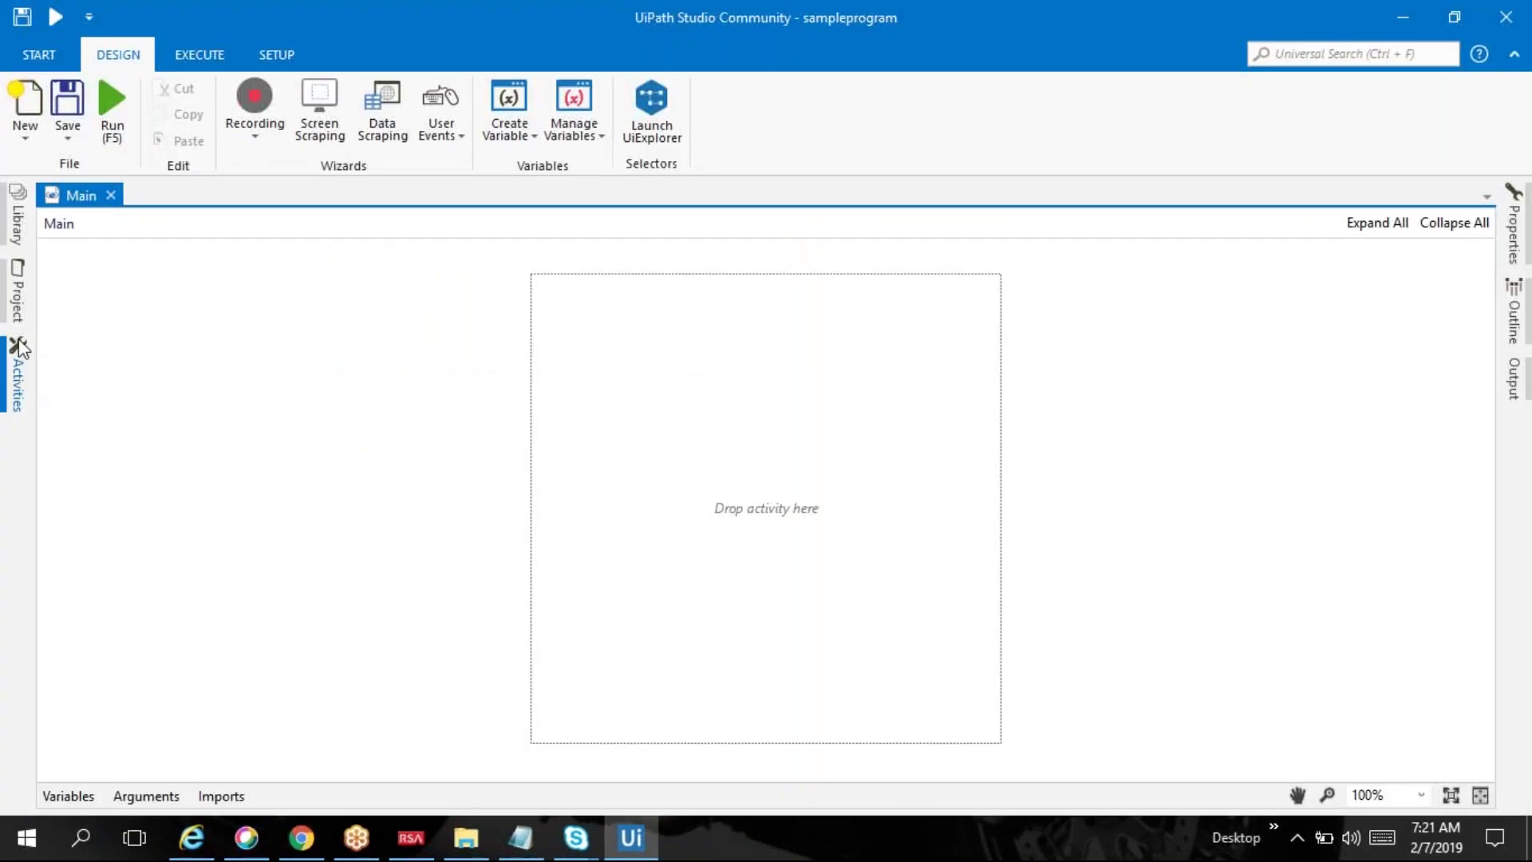
Step: Find the Flowchart activity by searching for chart and add it to the empty Main workflow
click(22, 364)
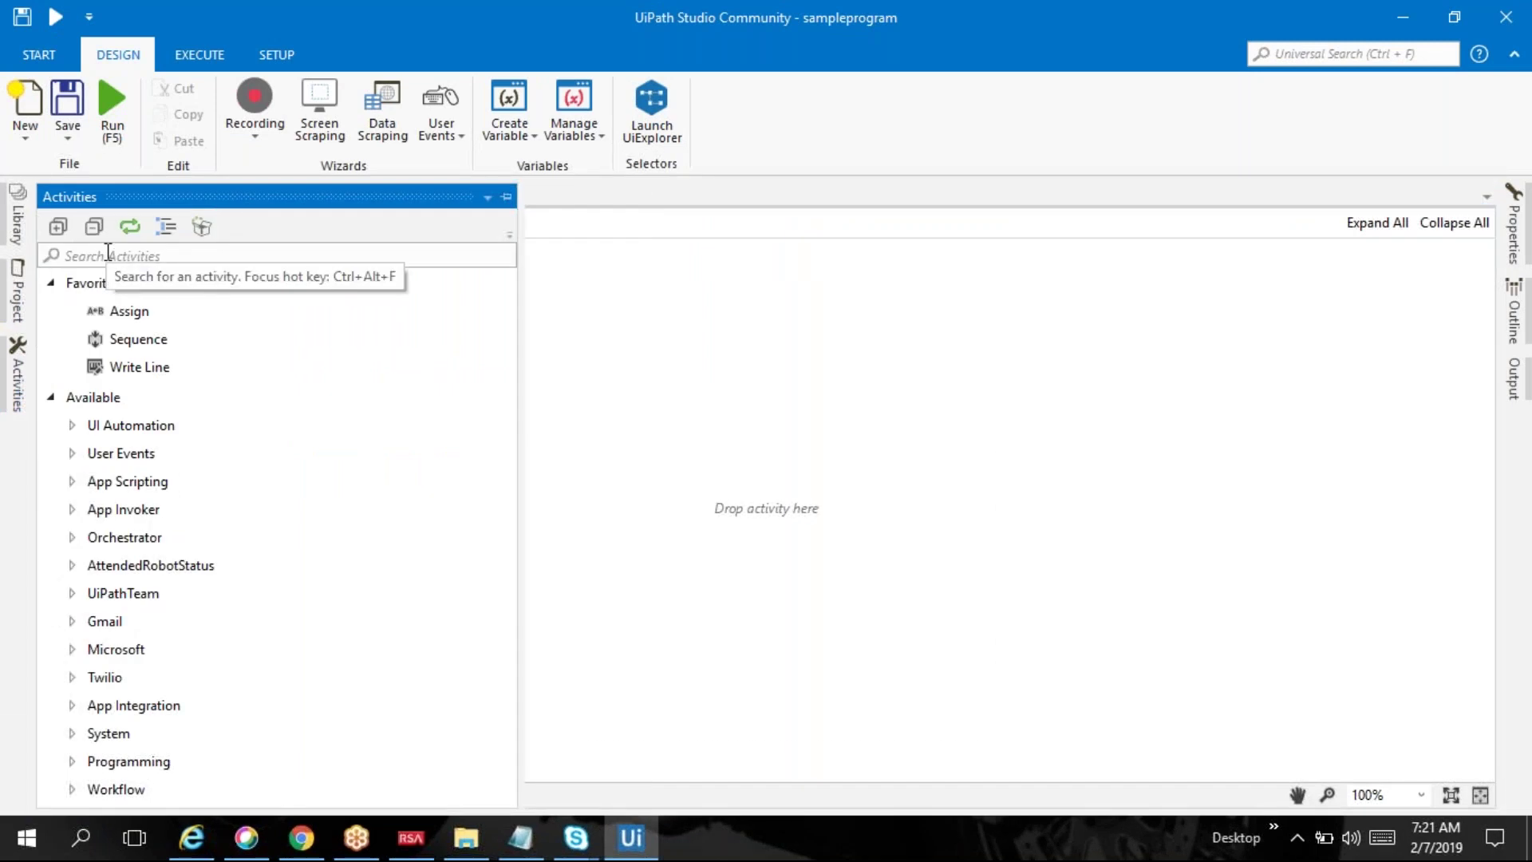
click(96, 256)
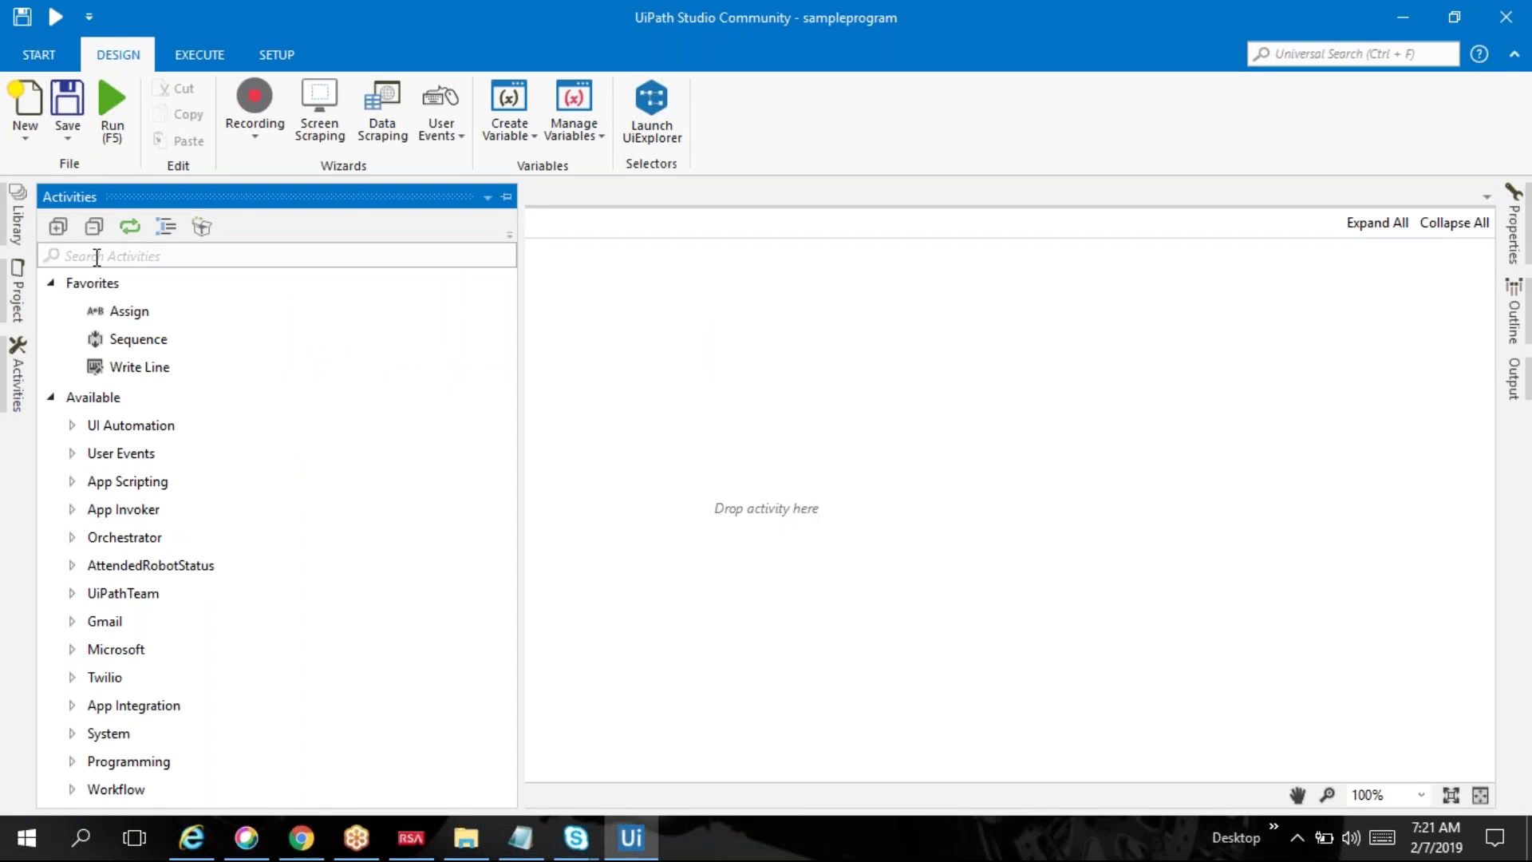
text(f)
text(lowa)
key(BackSpace)
text(chart)
key(BackSpace)
key(BackSpace)
key(BackSpace)
key(BackSpace)
key(BackSpace)
key(BackSpace)
key(BackSpace)
key(BackSpace)
key(BackSpace)
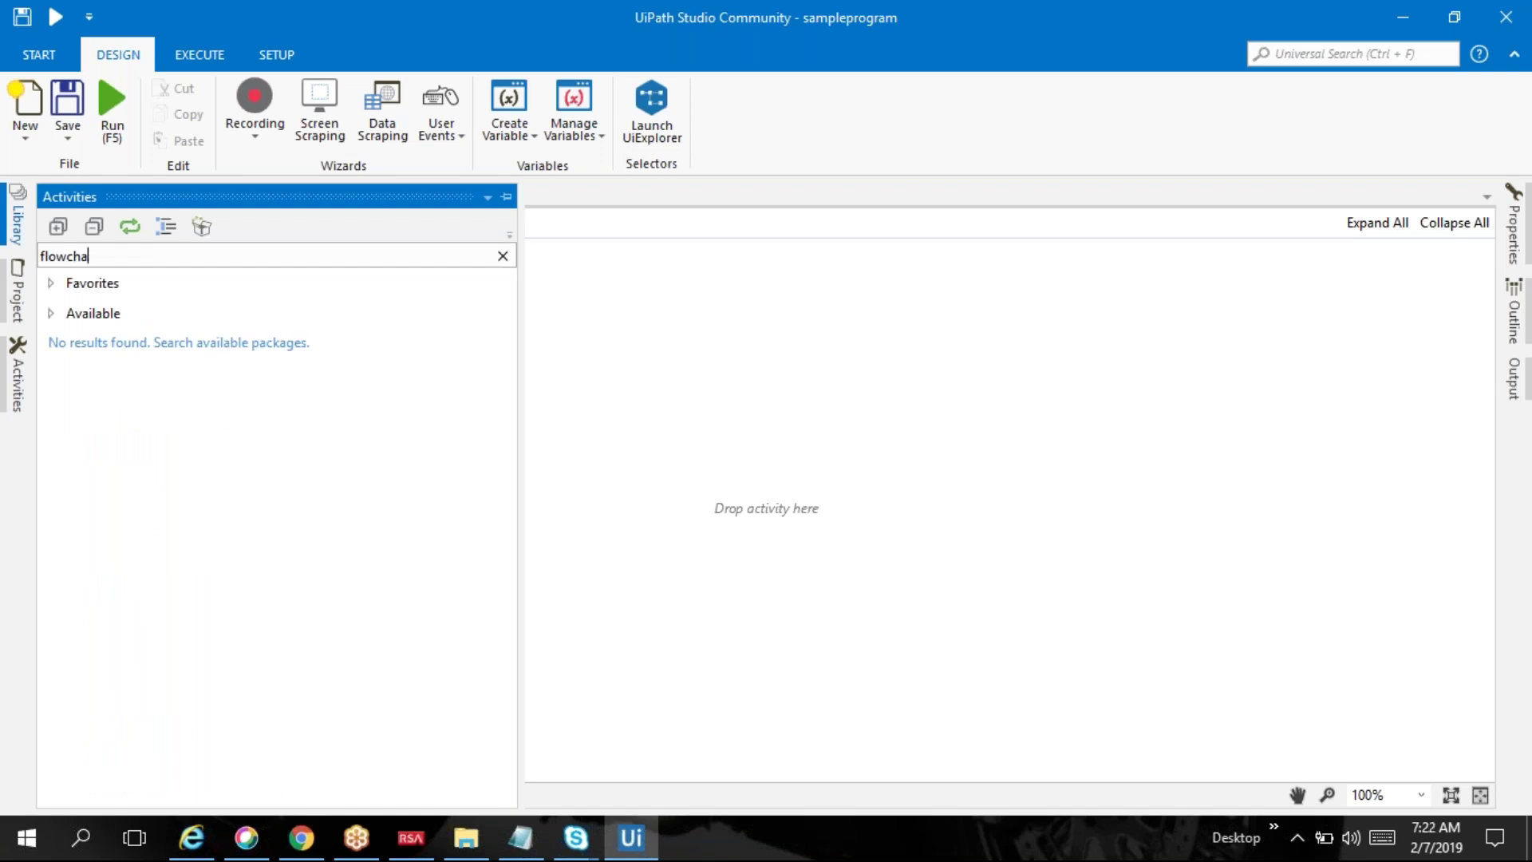
text(chart)
drag(202, 425, 766, 499)
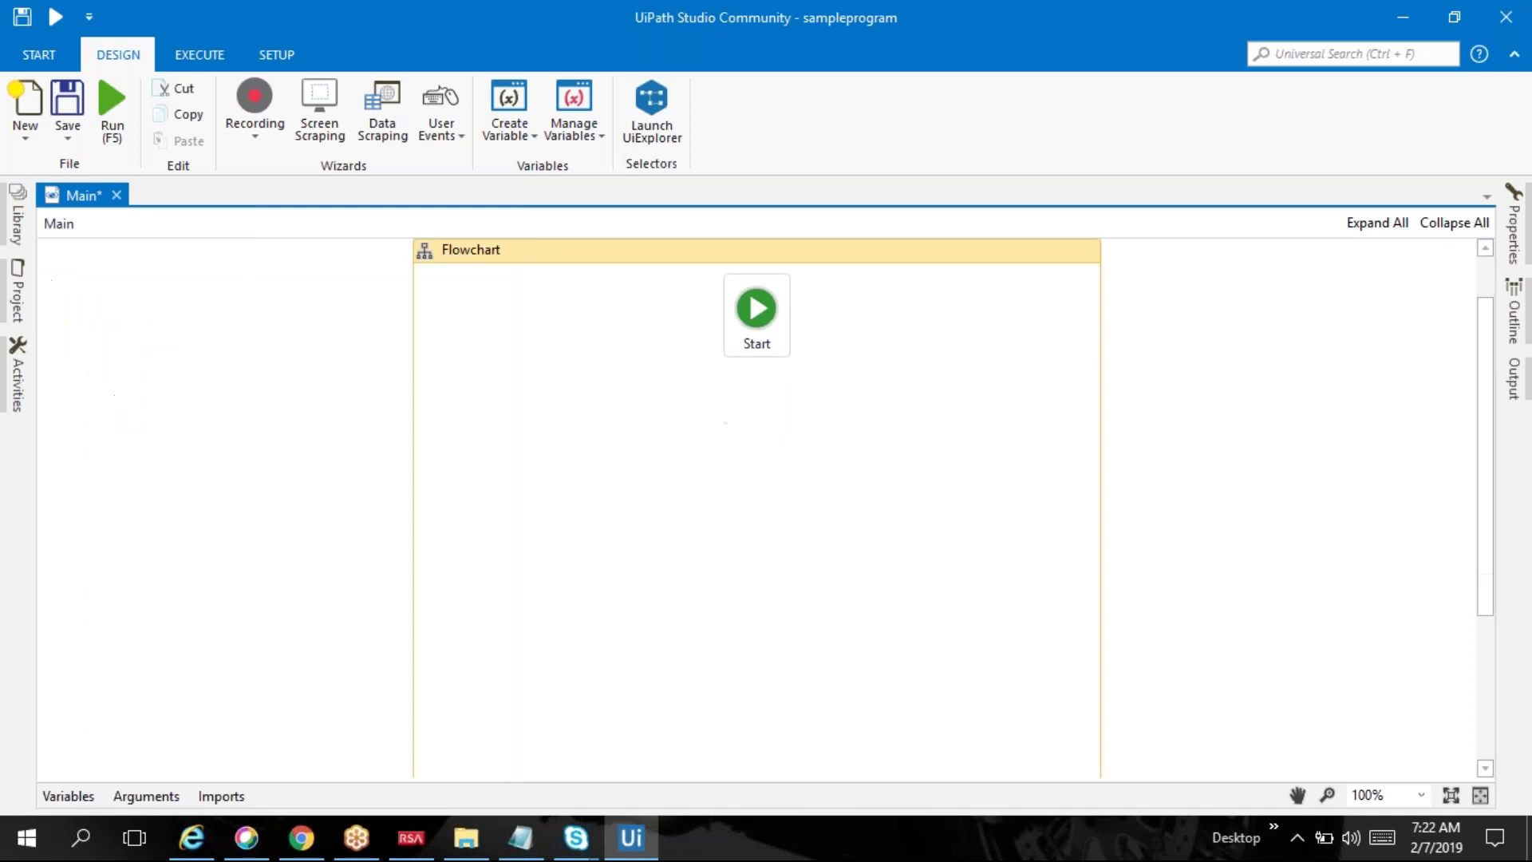
Step: Search the activities for environment and place a Get Environment Variable activity in the flowchart below Start
click(20, 403)
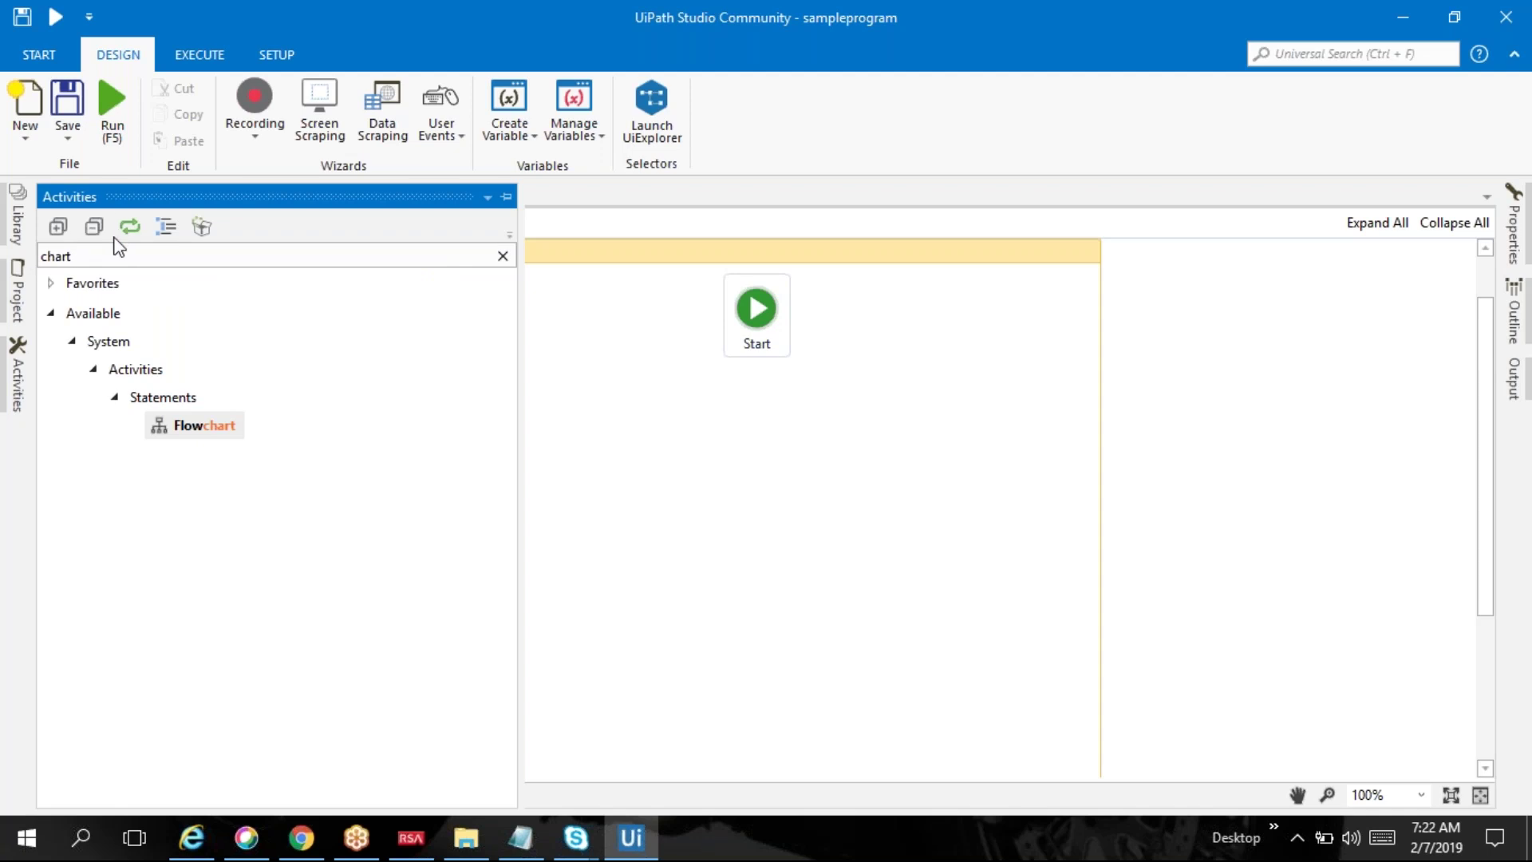
double_click(83, 255)
key(BackSpace)
text(environment)
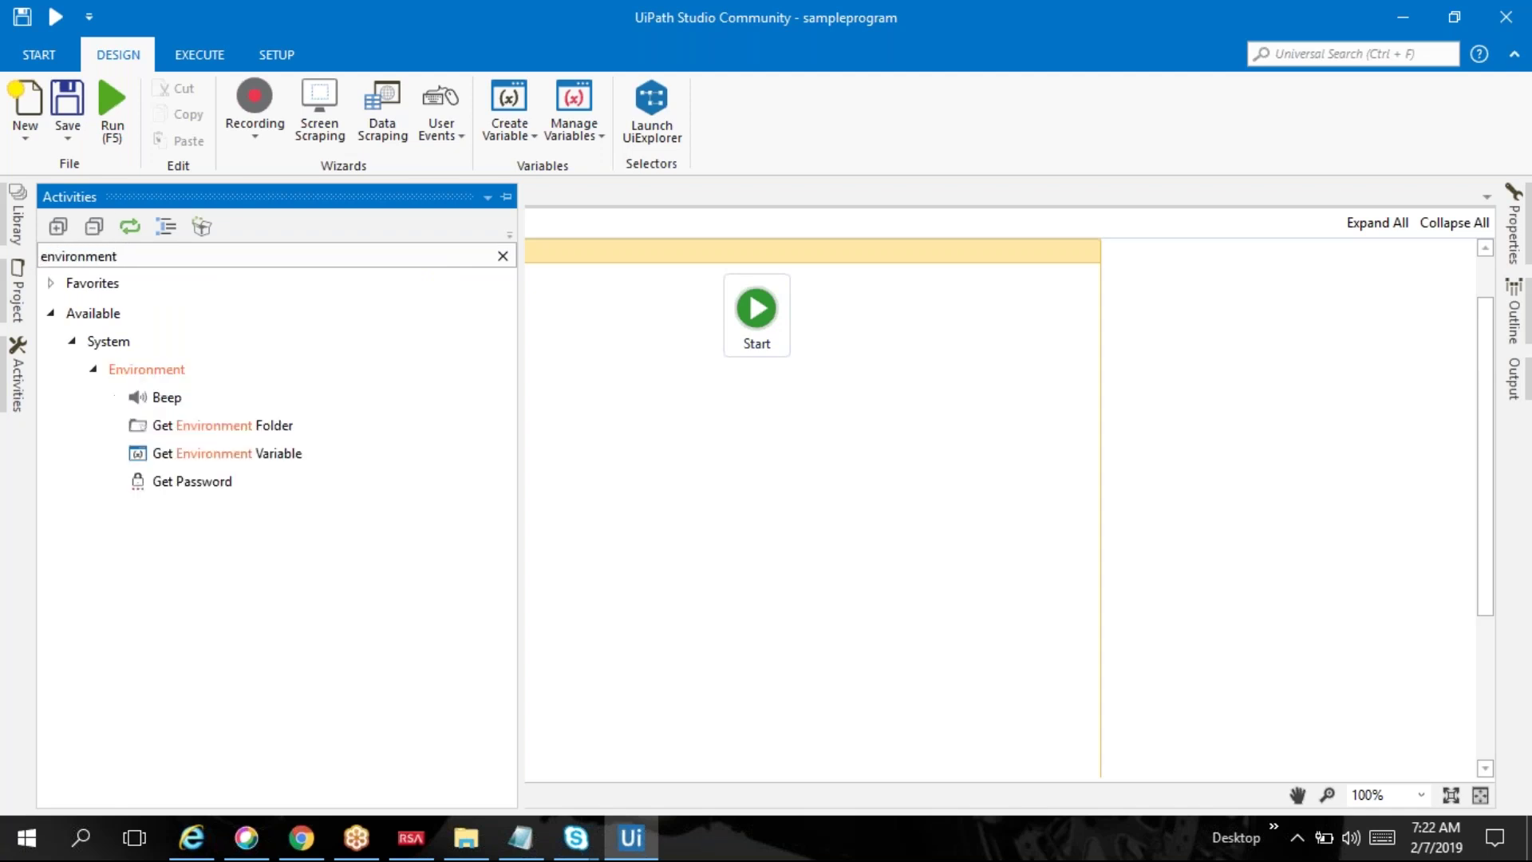
drag(257, 450, 756, 377)
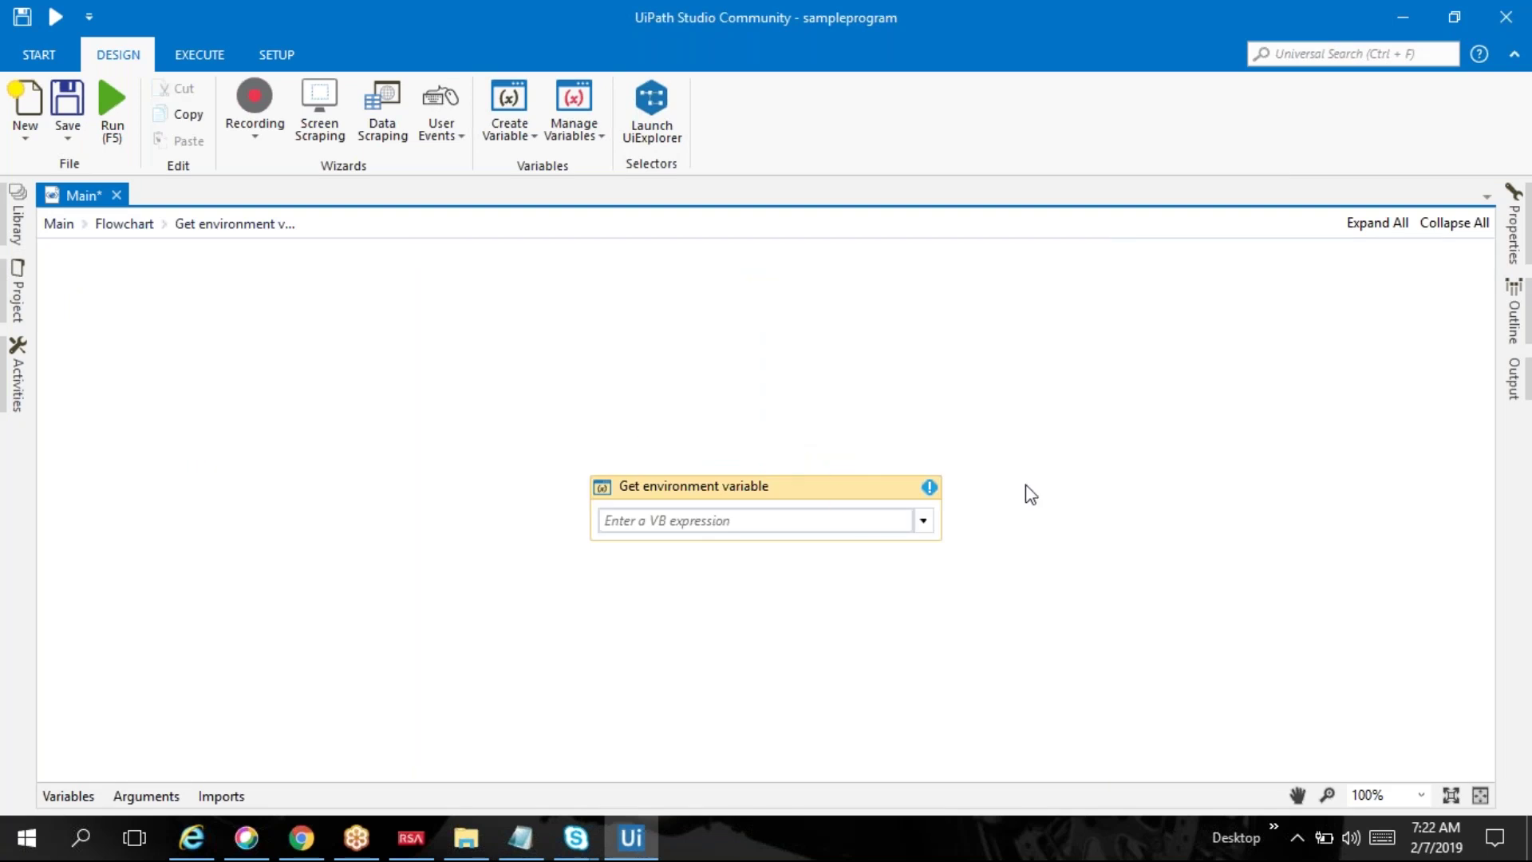
Step: Set the Get environment variable activity's input variable to OSVersion
mouse_move(1517, 238)
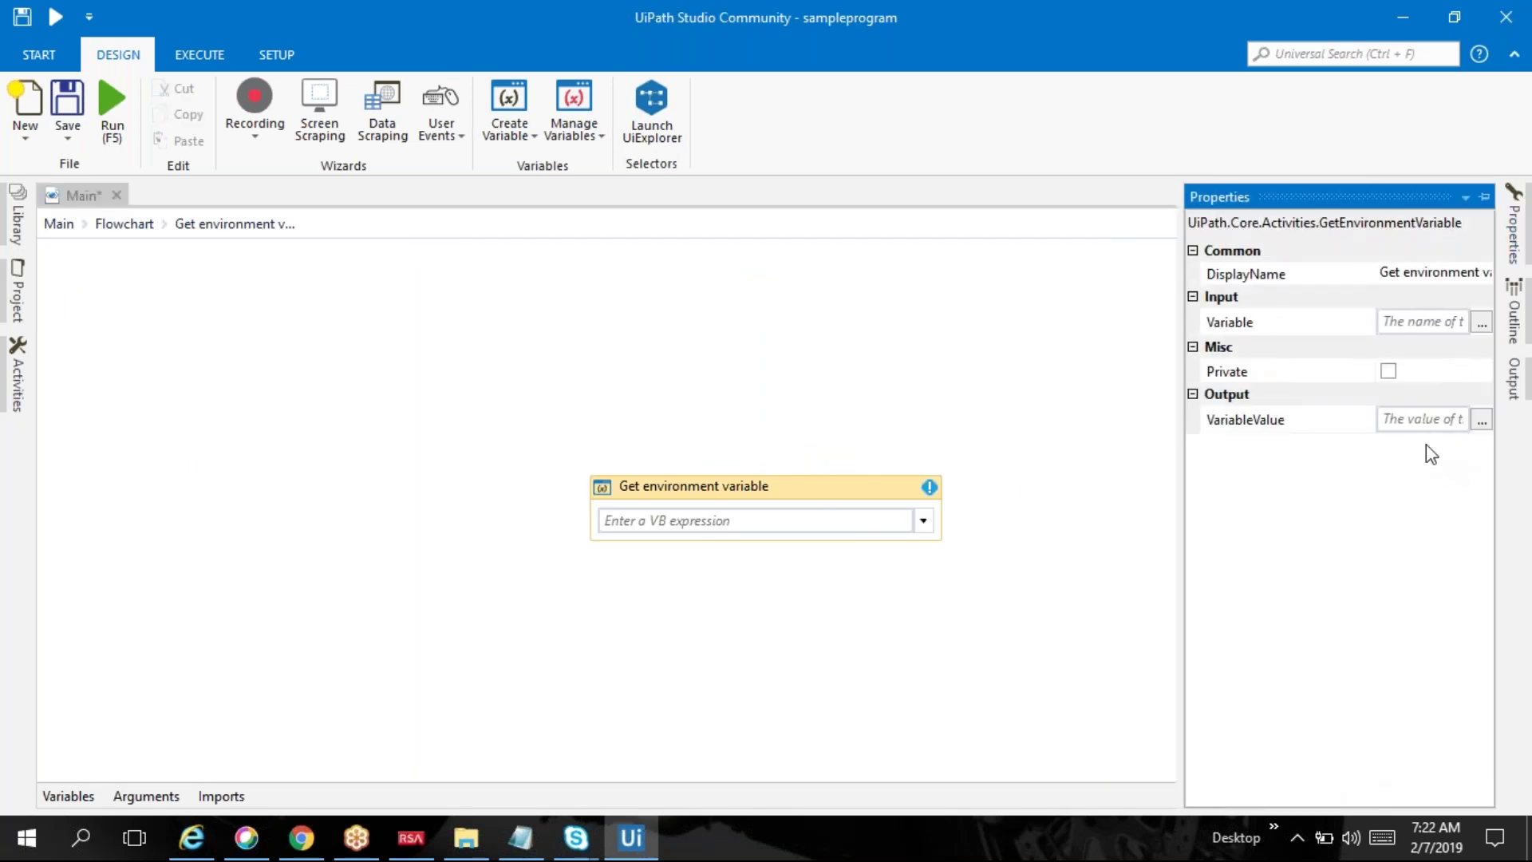
click(1420, 420)
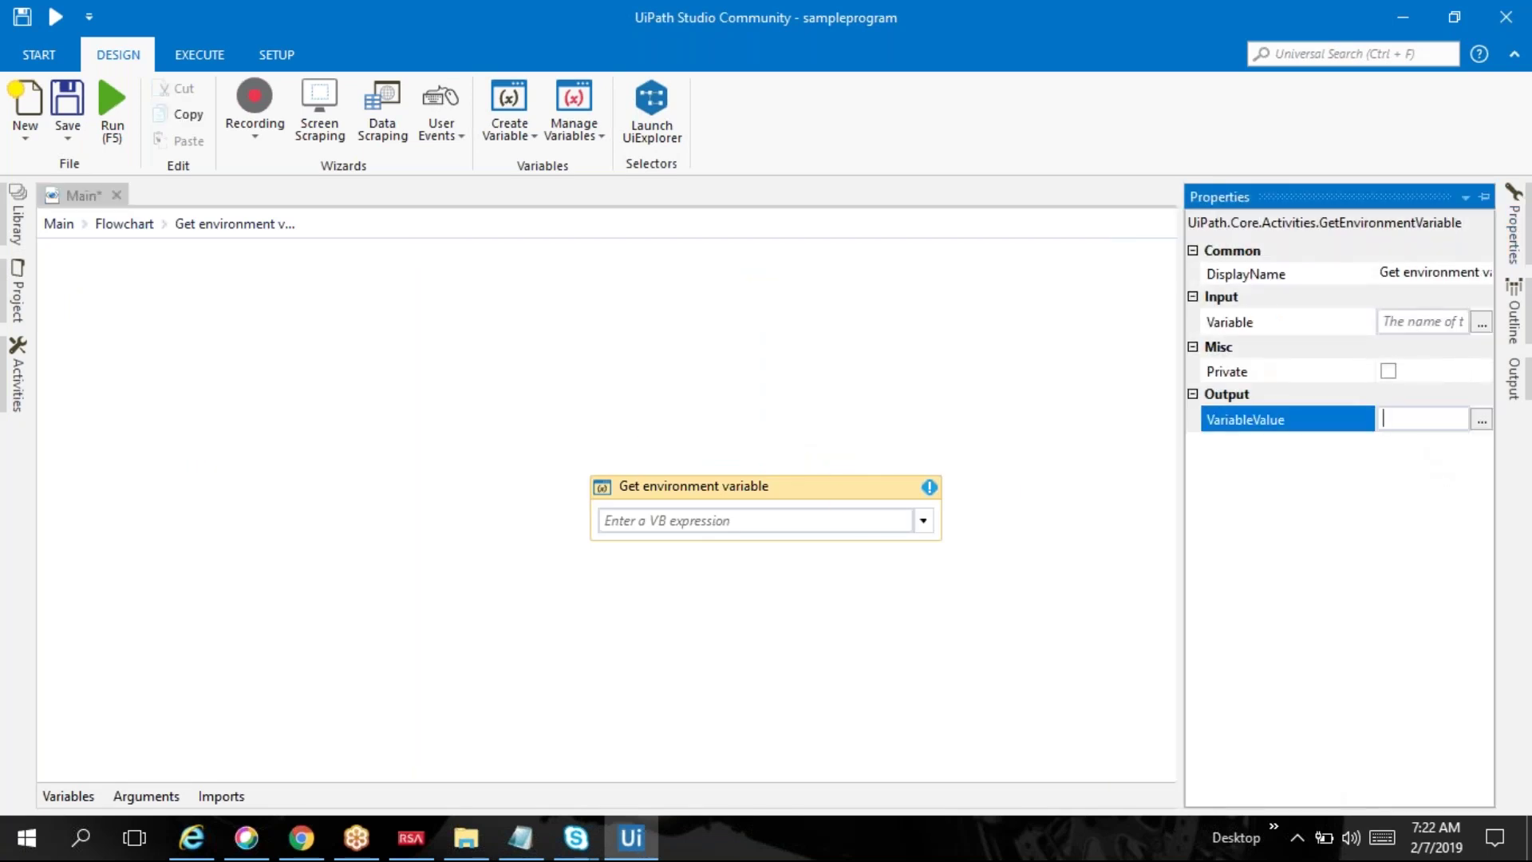
click(924, 522)
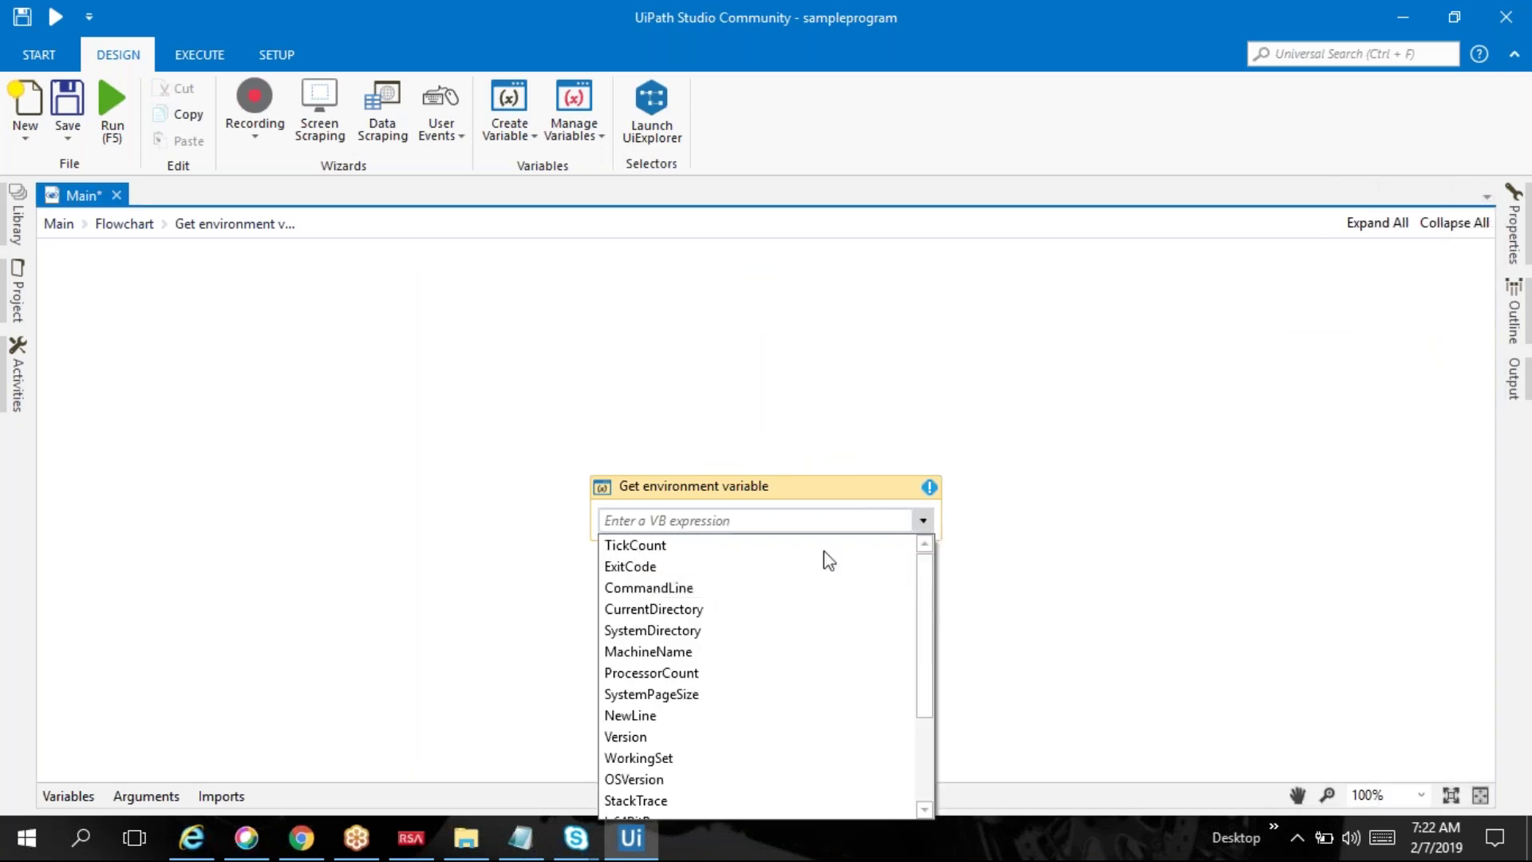
click(667, 779)
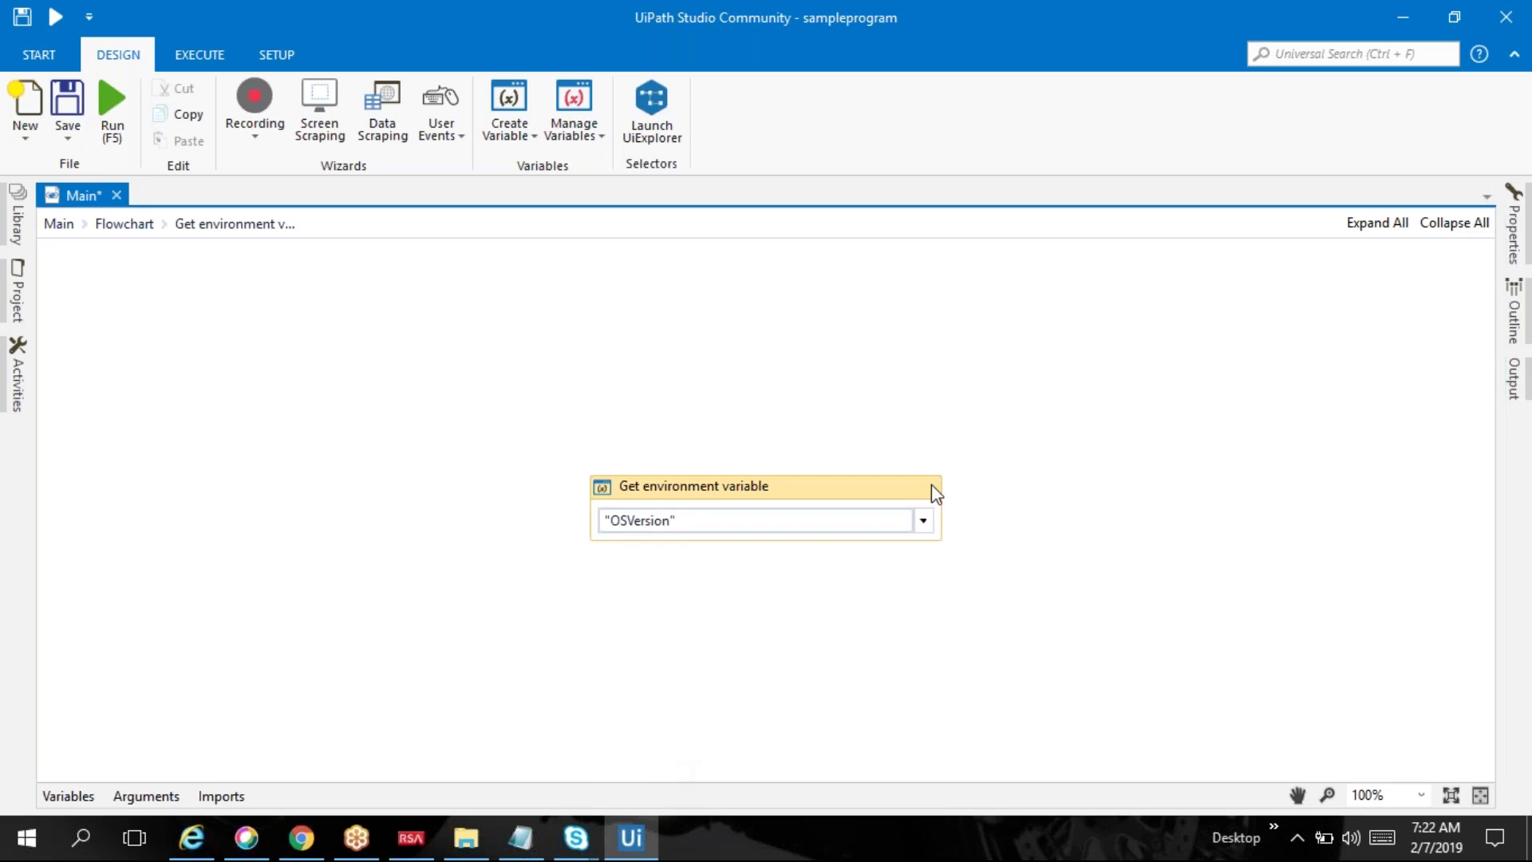
click(1514, 231)
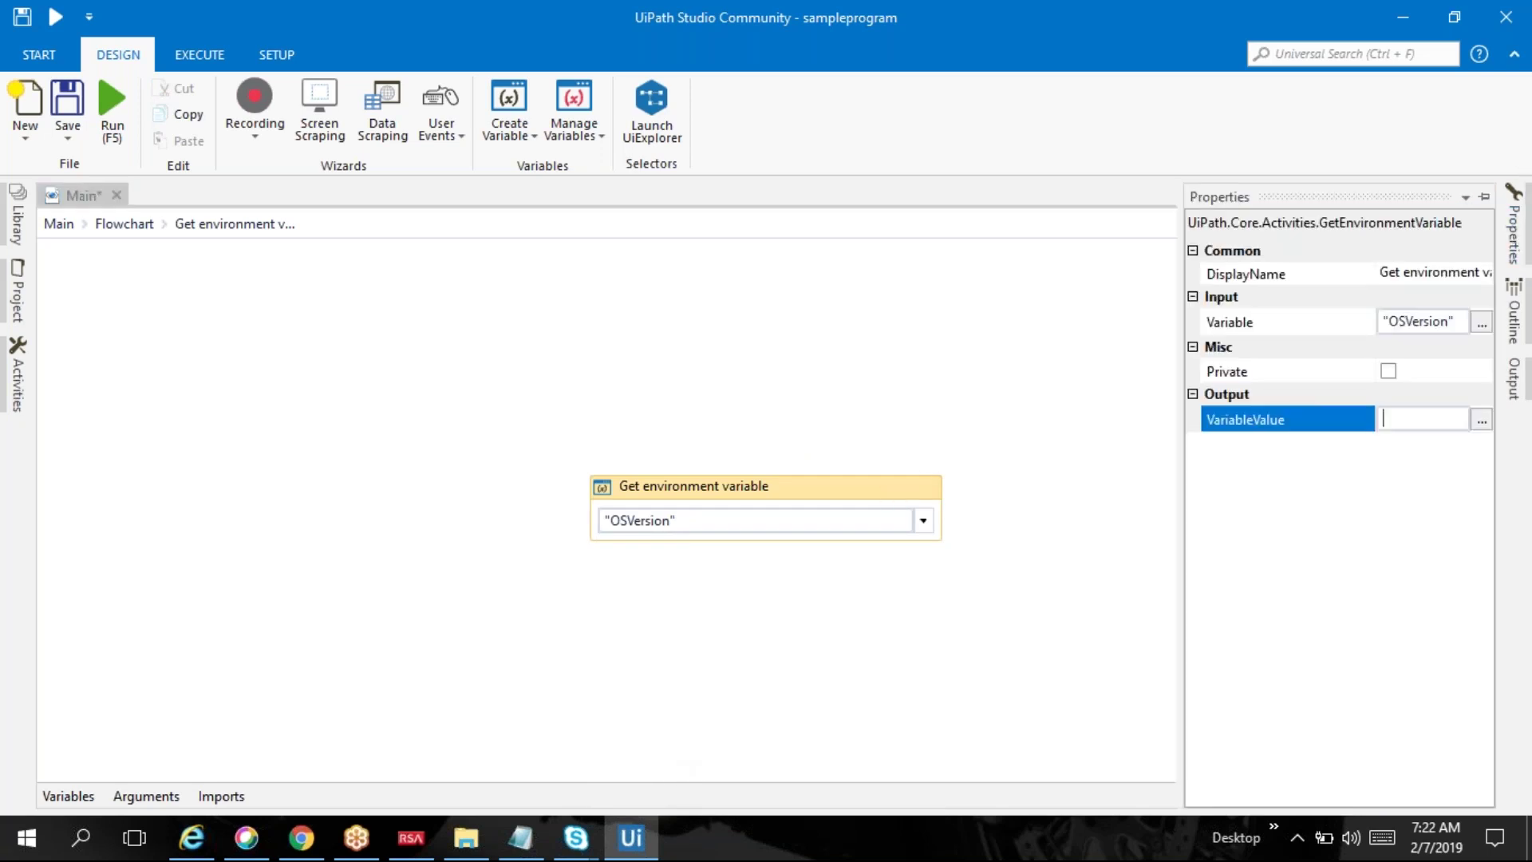
key(ctrl+k)
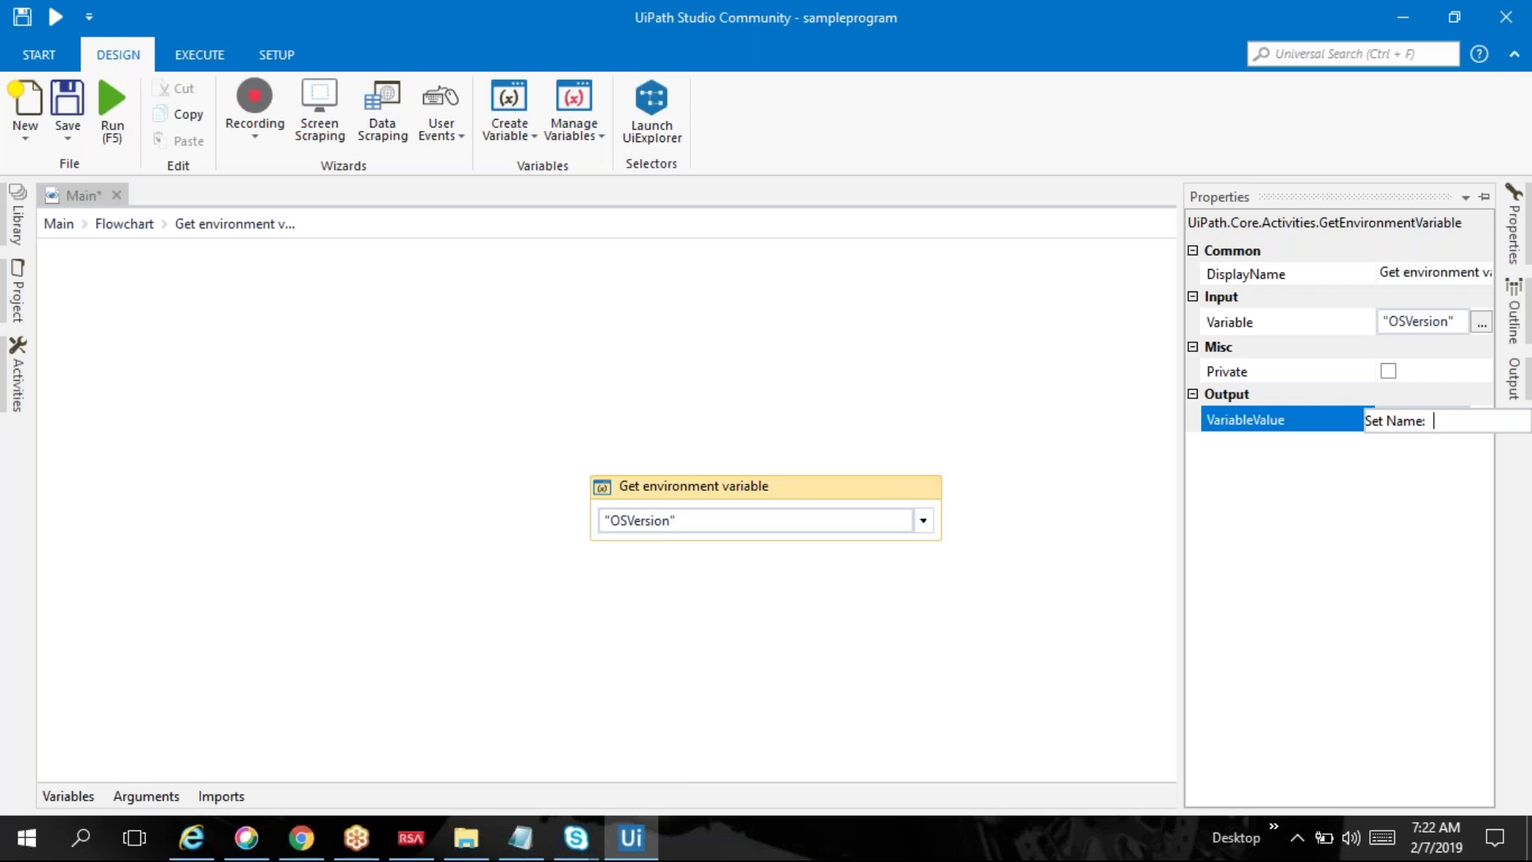
click(640, 514)
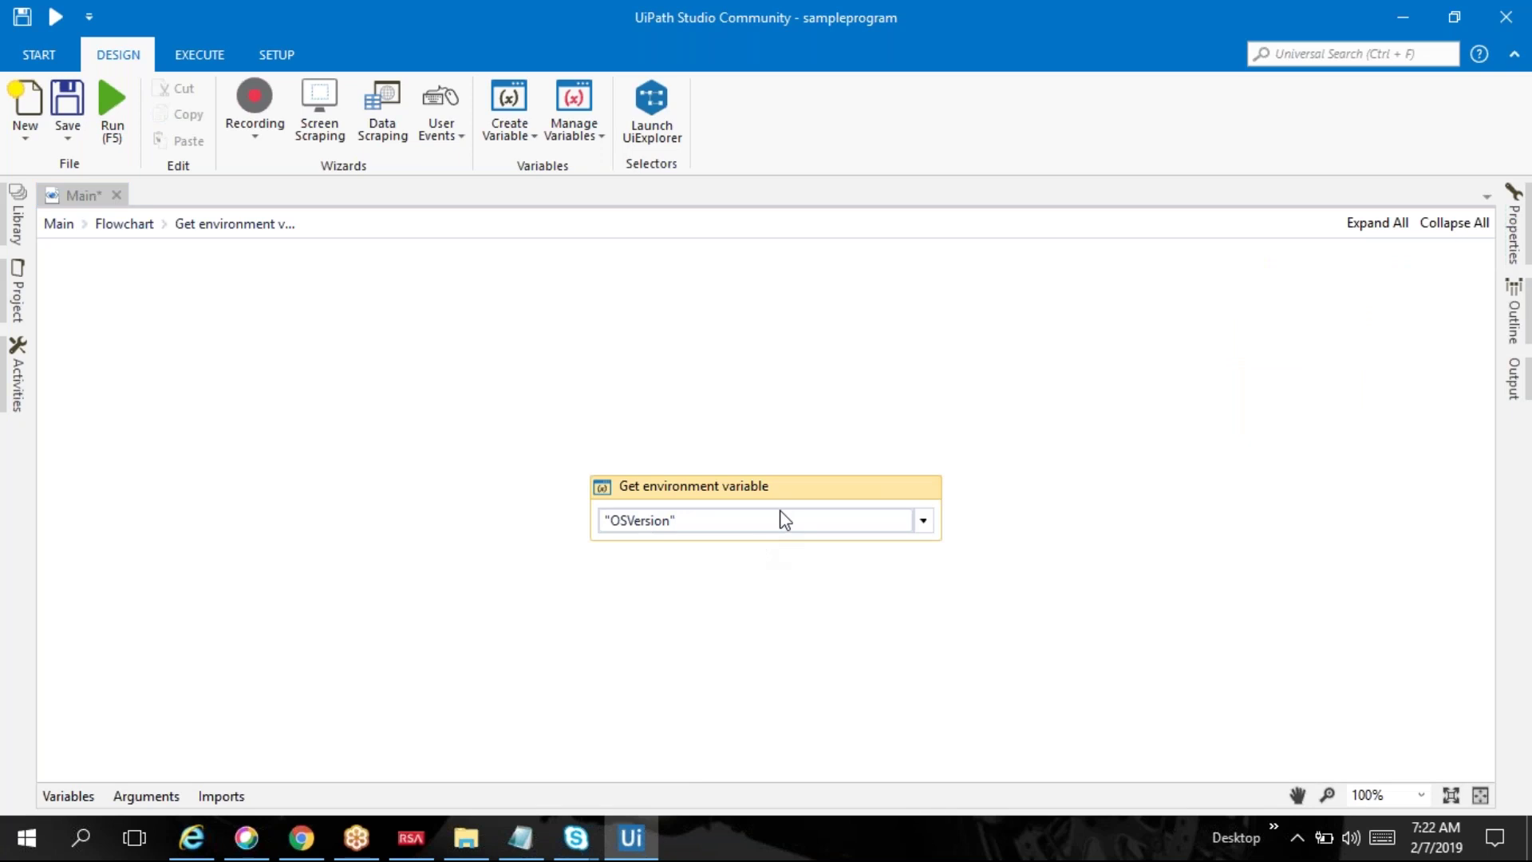
click(1514, 256)
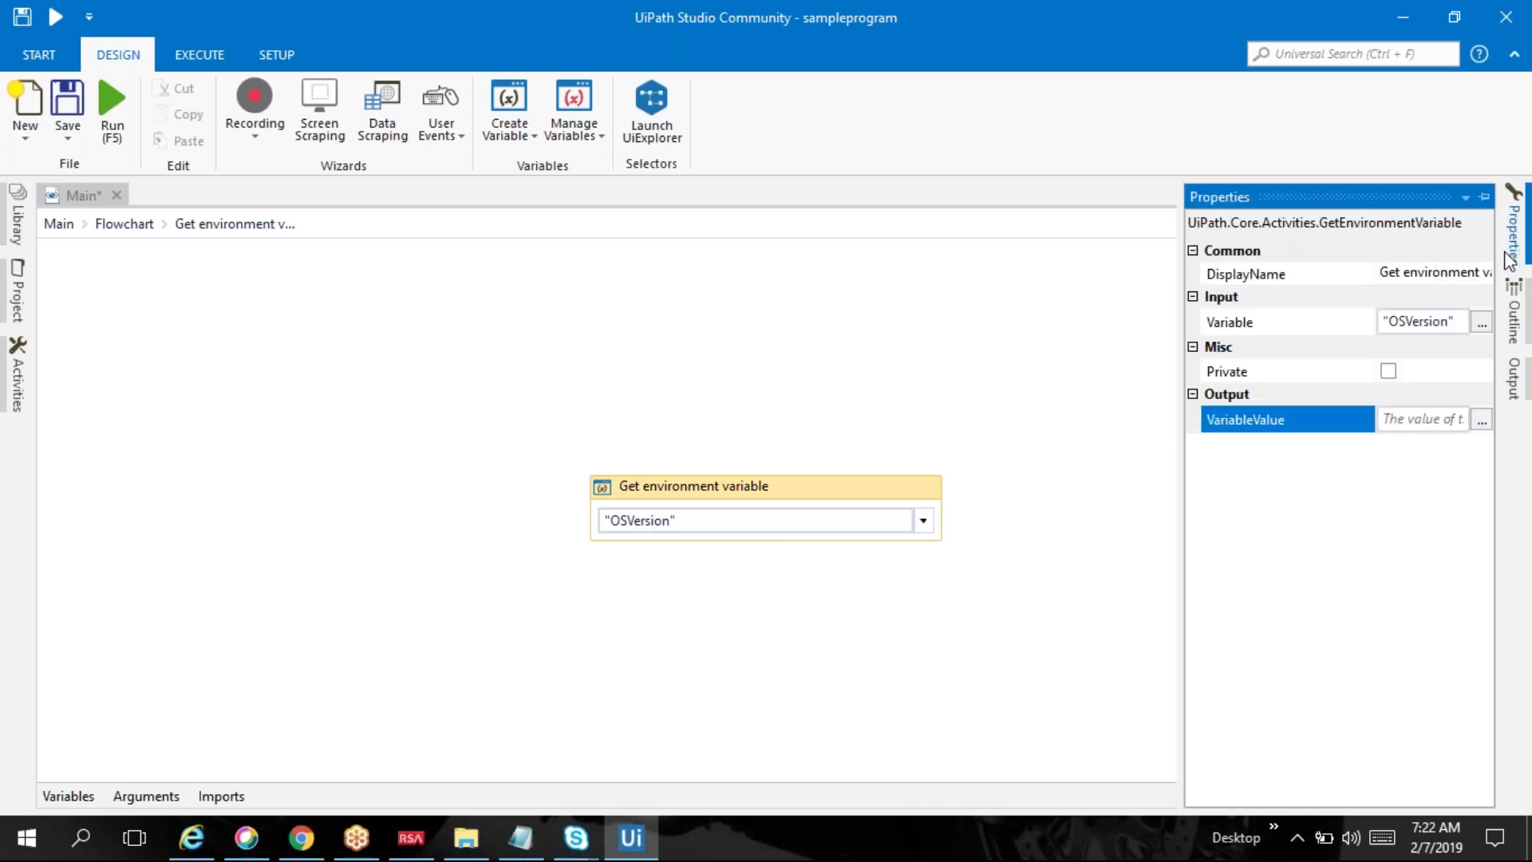
Step: Examine the selectable environment variables of the Get environment variable activity and keep OSVersion chosen
click(922, 521)
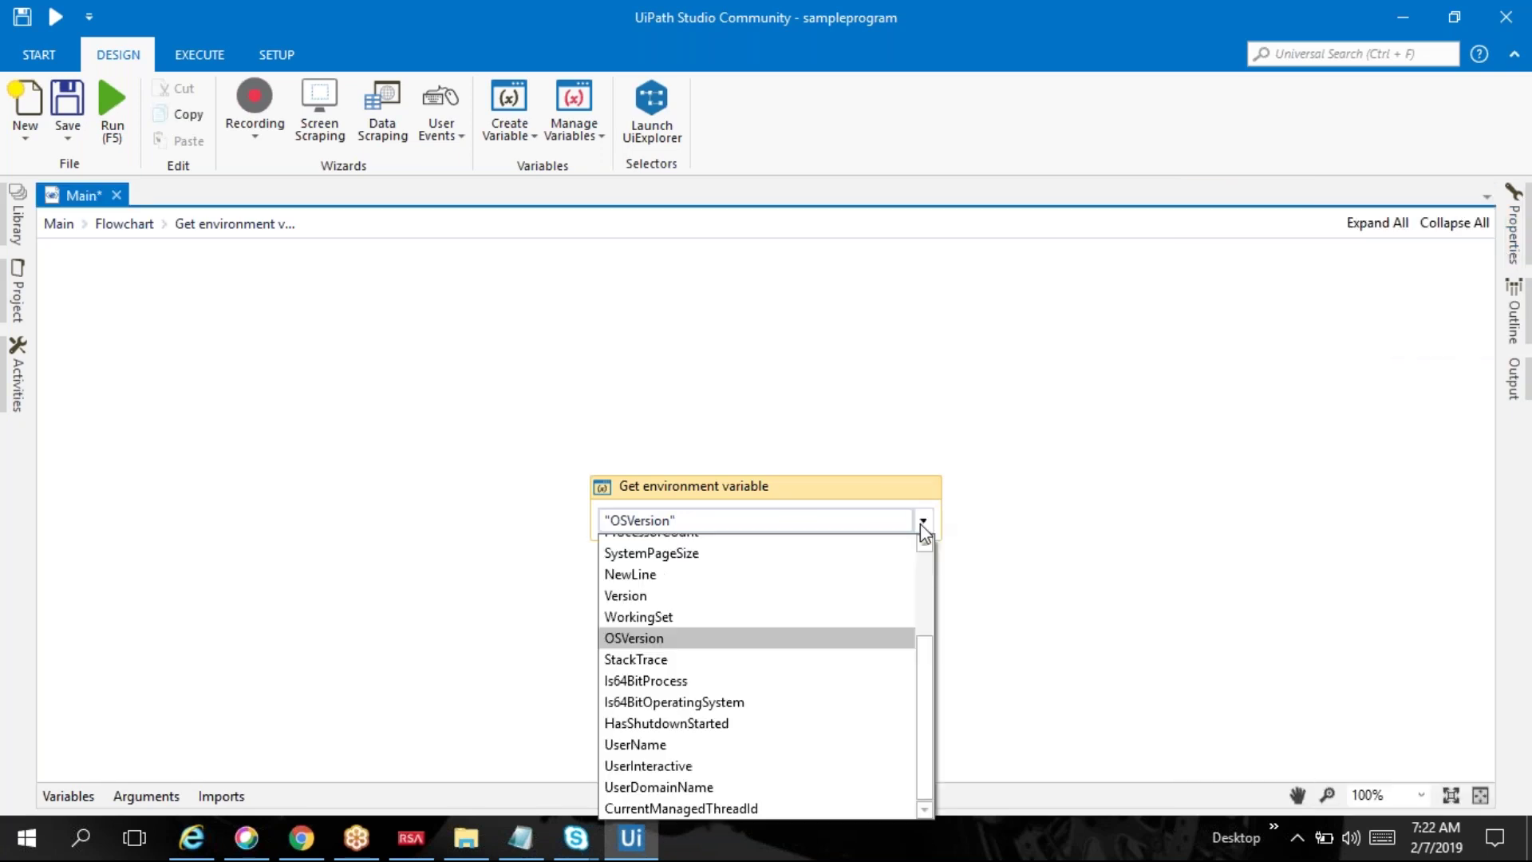
drag(921, 730, 945, 594)
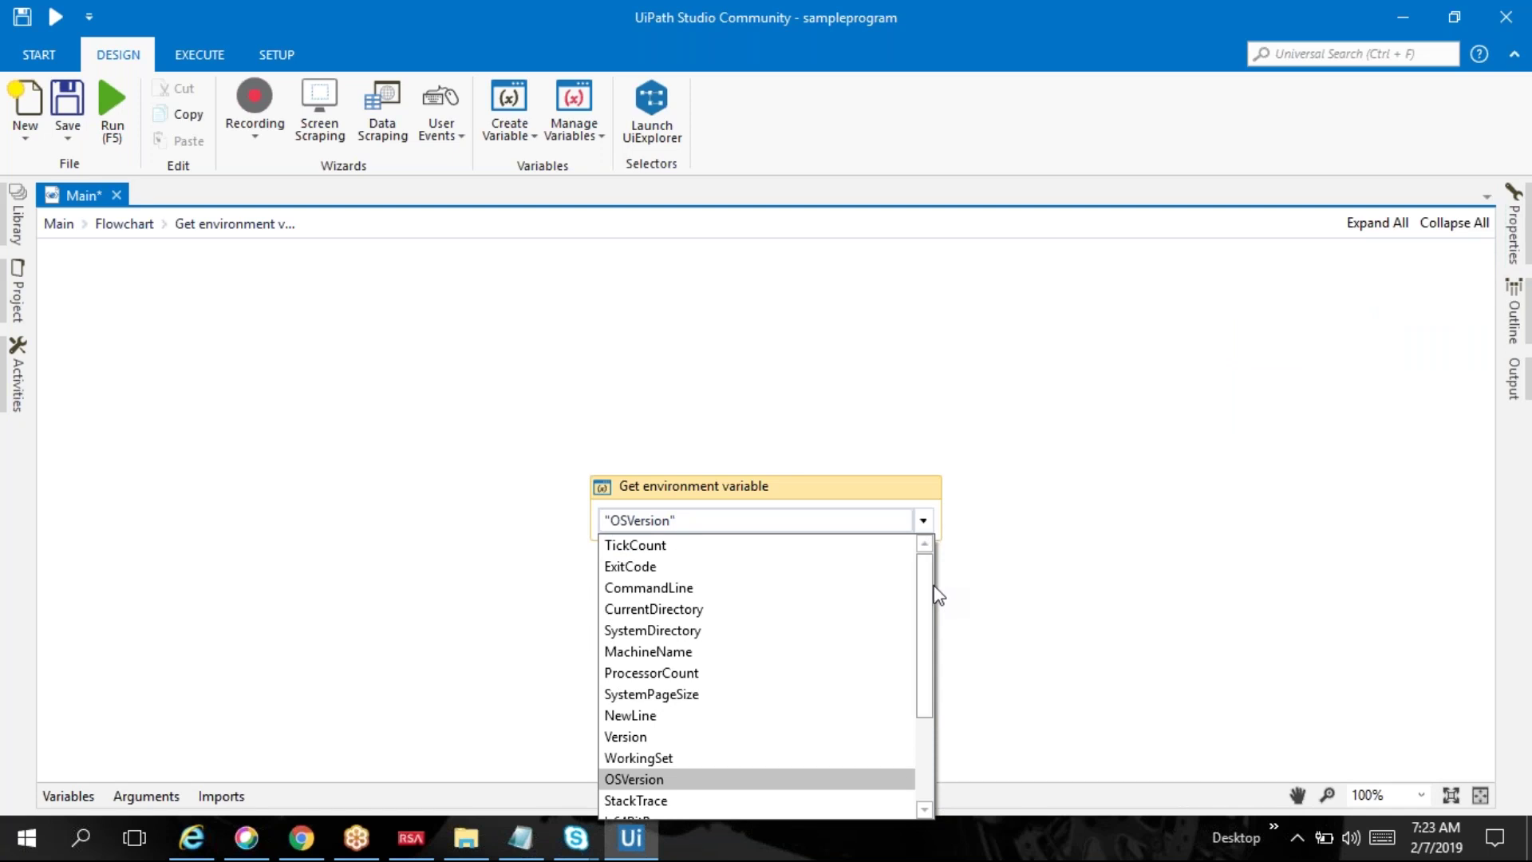
click(718, 779)
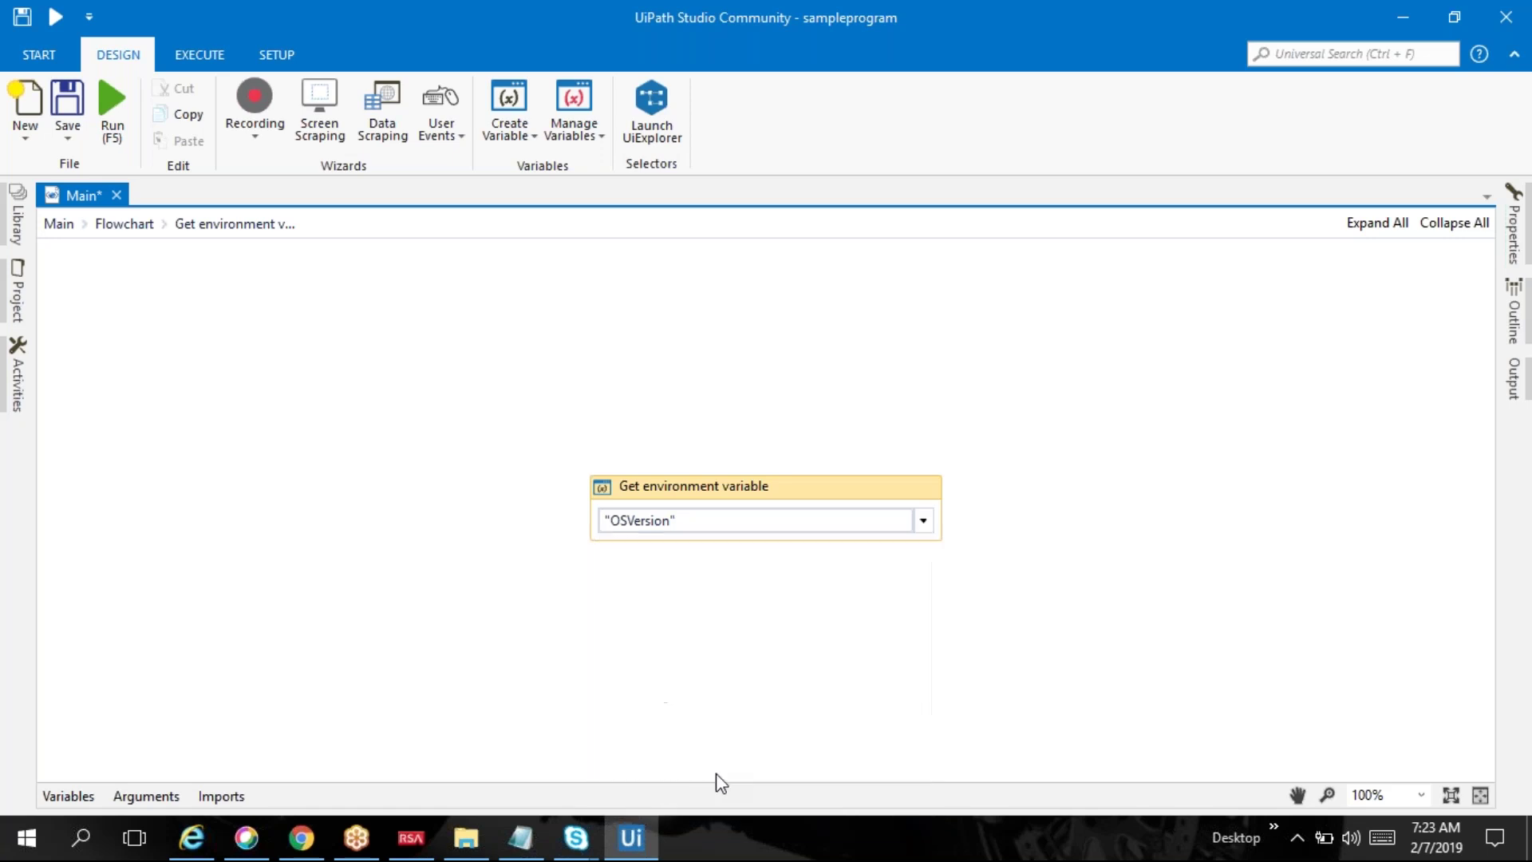
Step: Create a variable named Variable for the activity's VariableValue output and display the flowchart's variables list
click(1517, 232)
click(1420, 419)
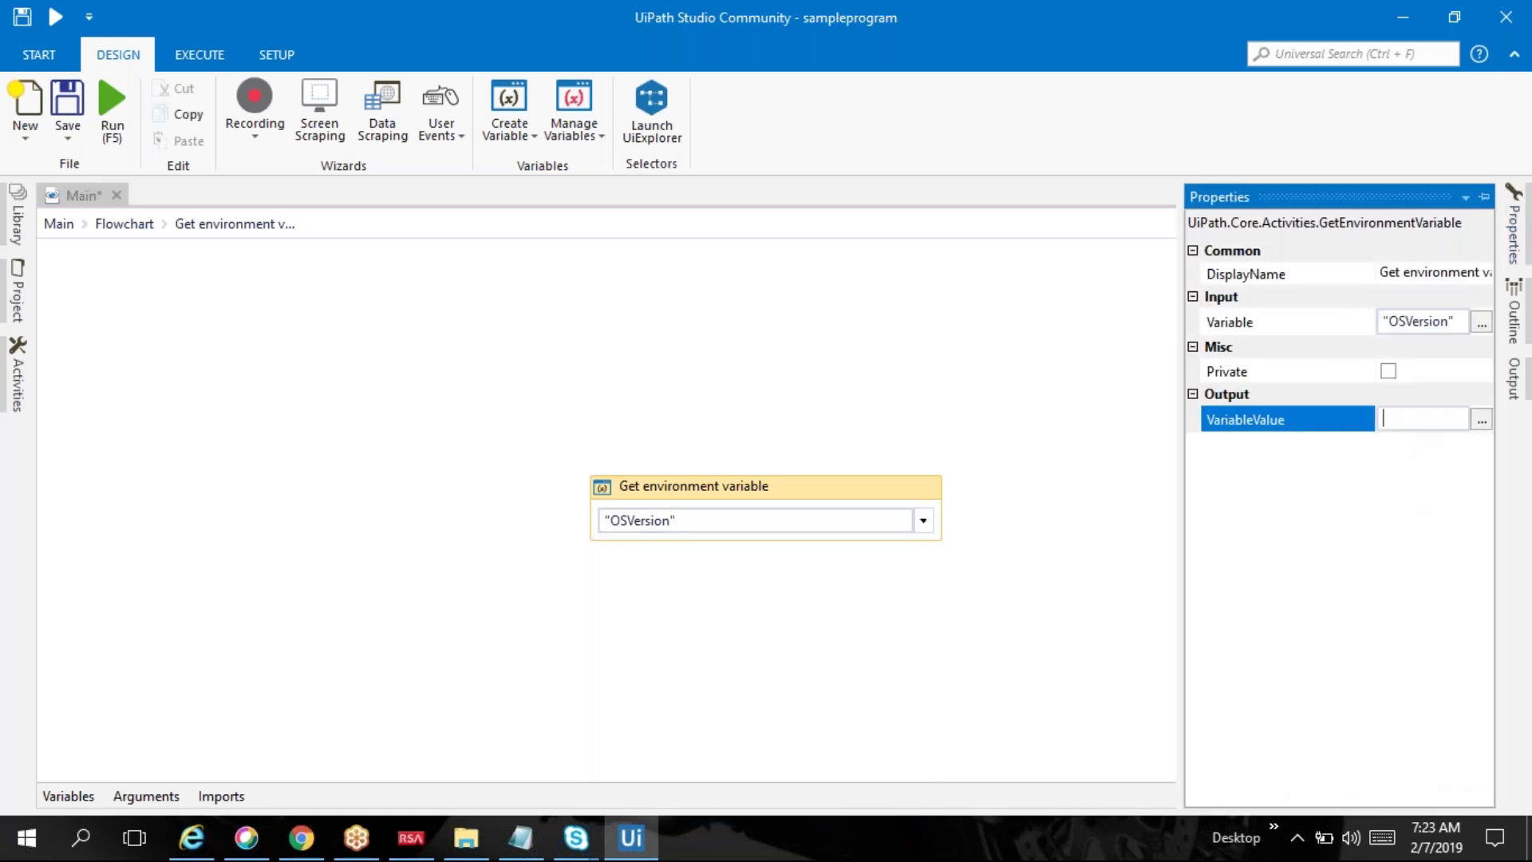
key(ctrl+k)
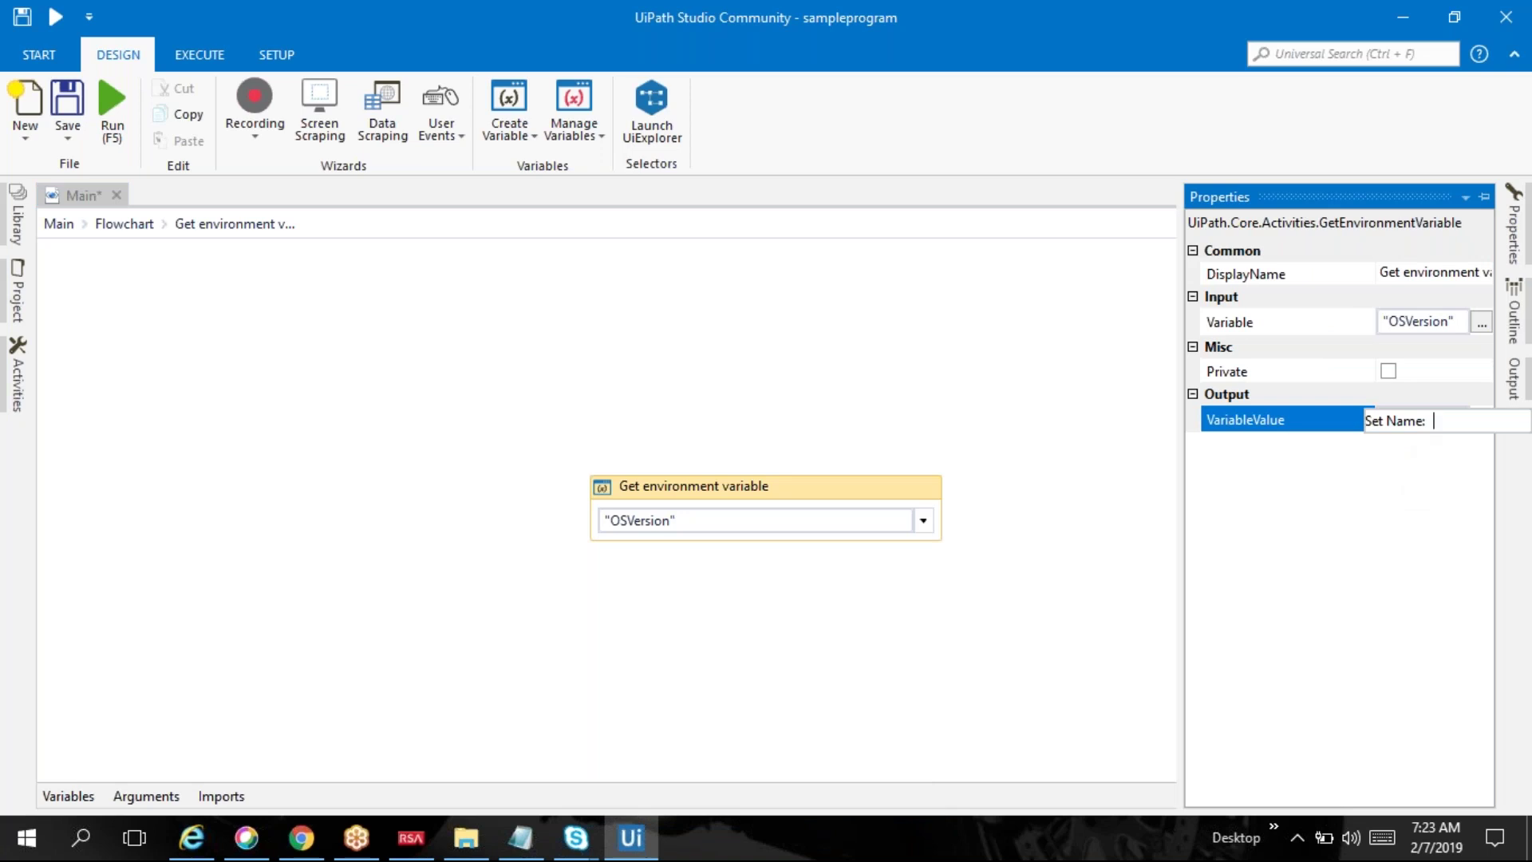
text(Variablke)
key(BackSpace)
key(BackSpace)
text(e)
key(Return)
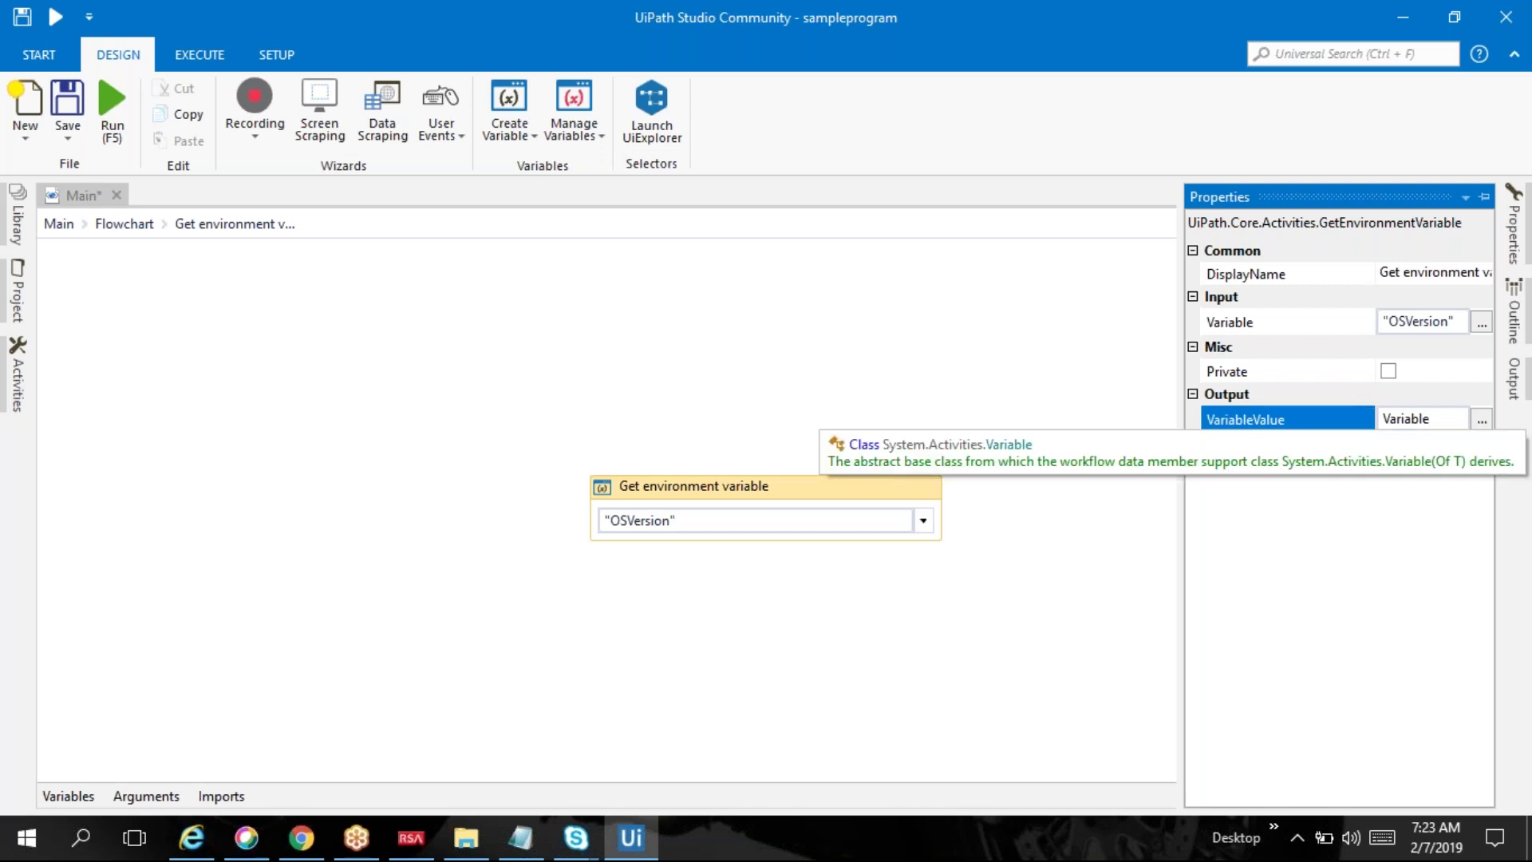
click(944, 680)
click(124, 225)
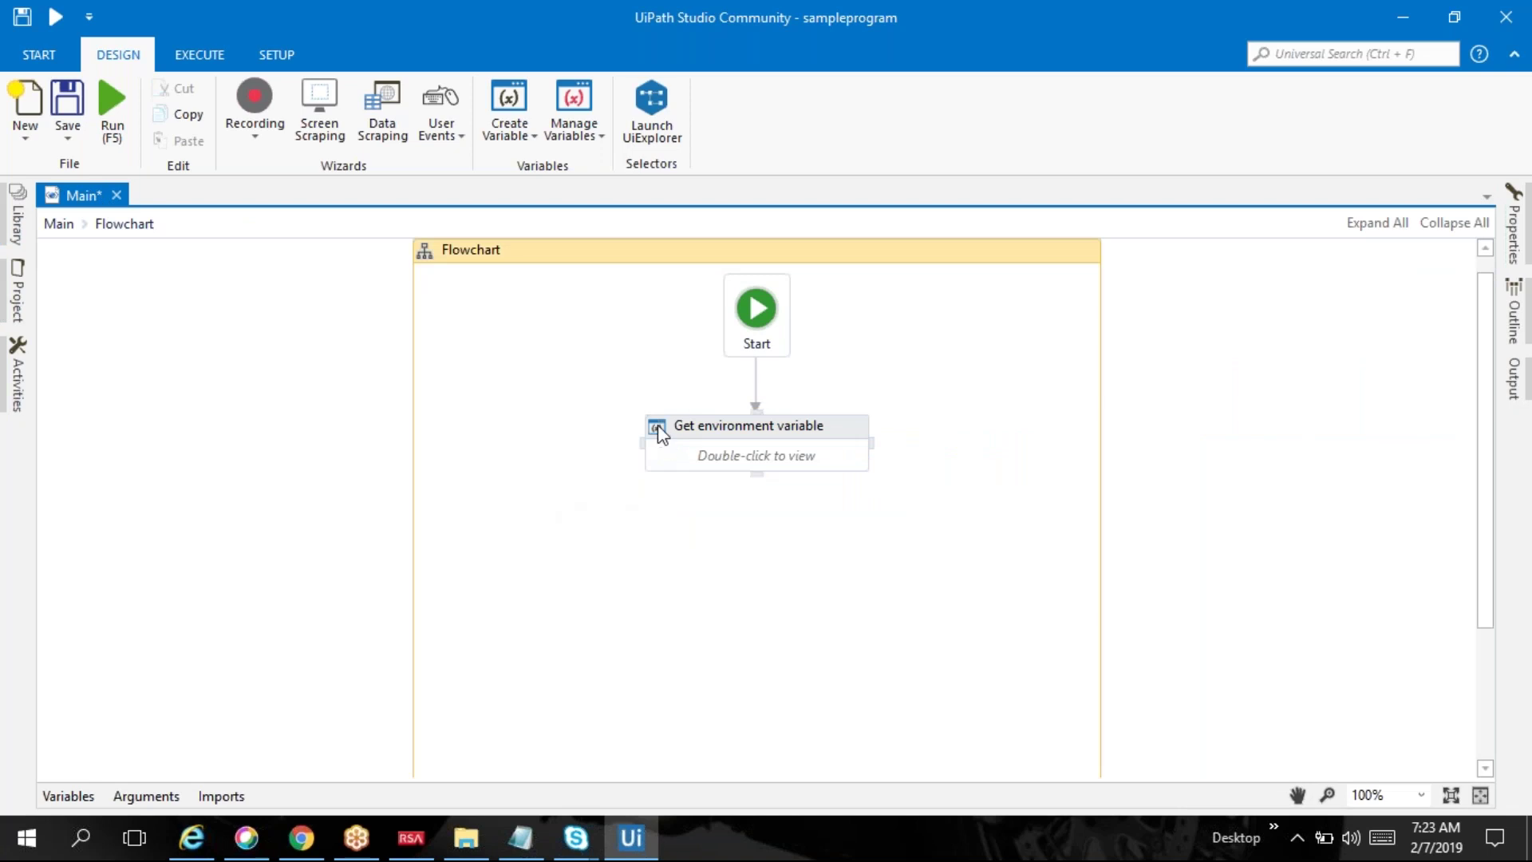
click(68, 795)
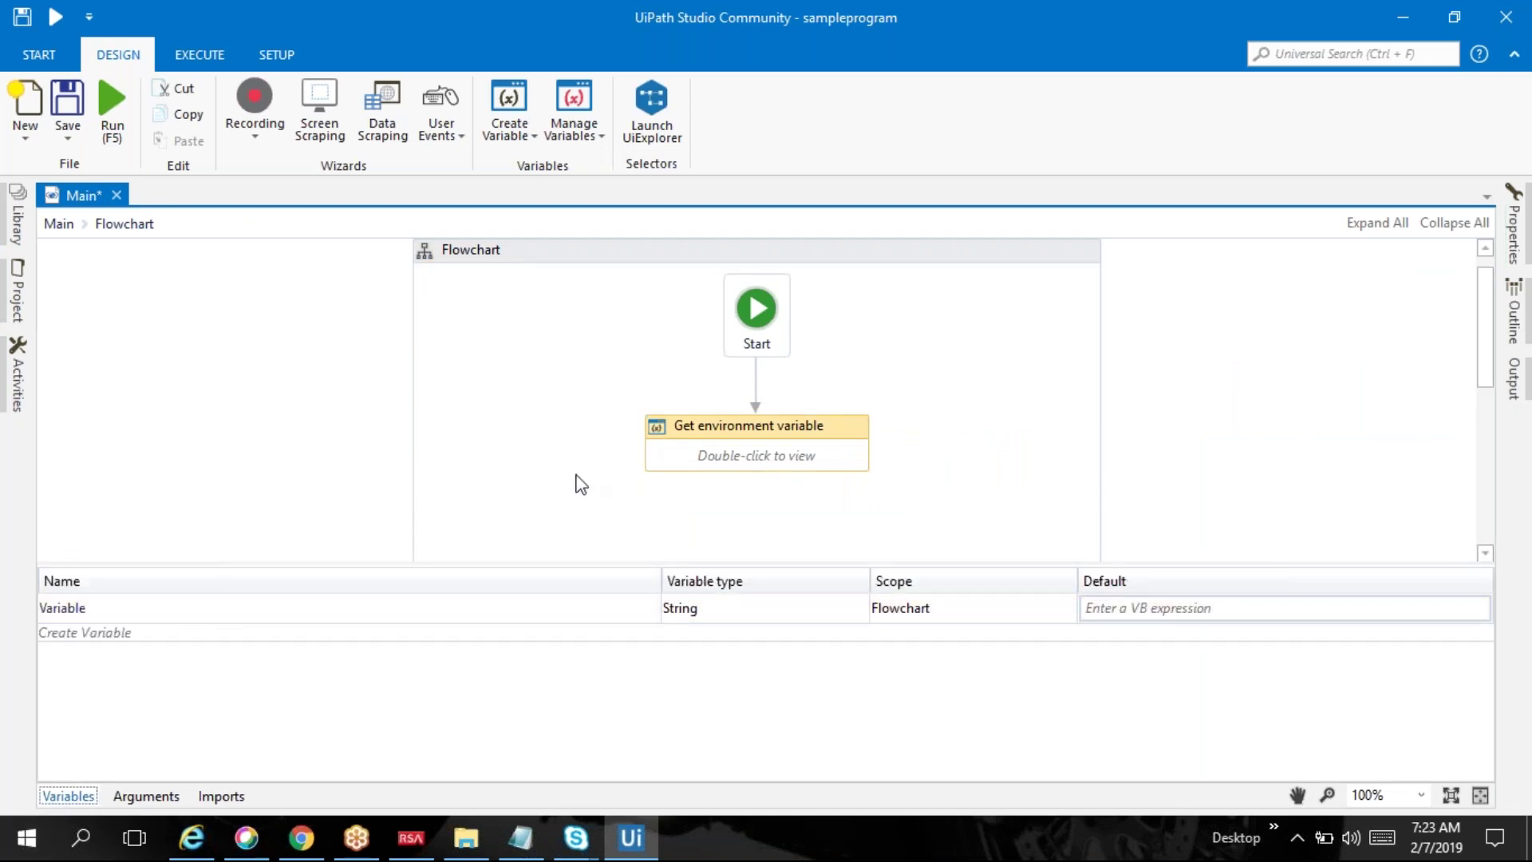
Step: Search the activities for box and place a Message Box activity below Get environment variable in the flowchart
click(119, 397)
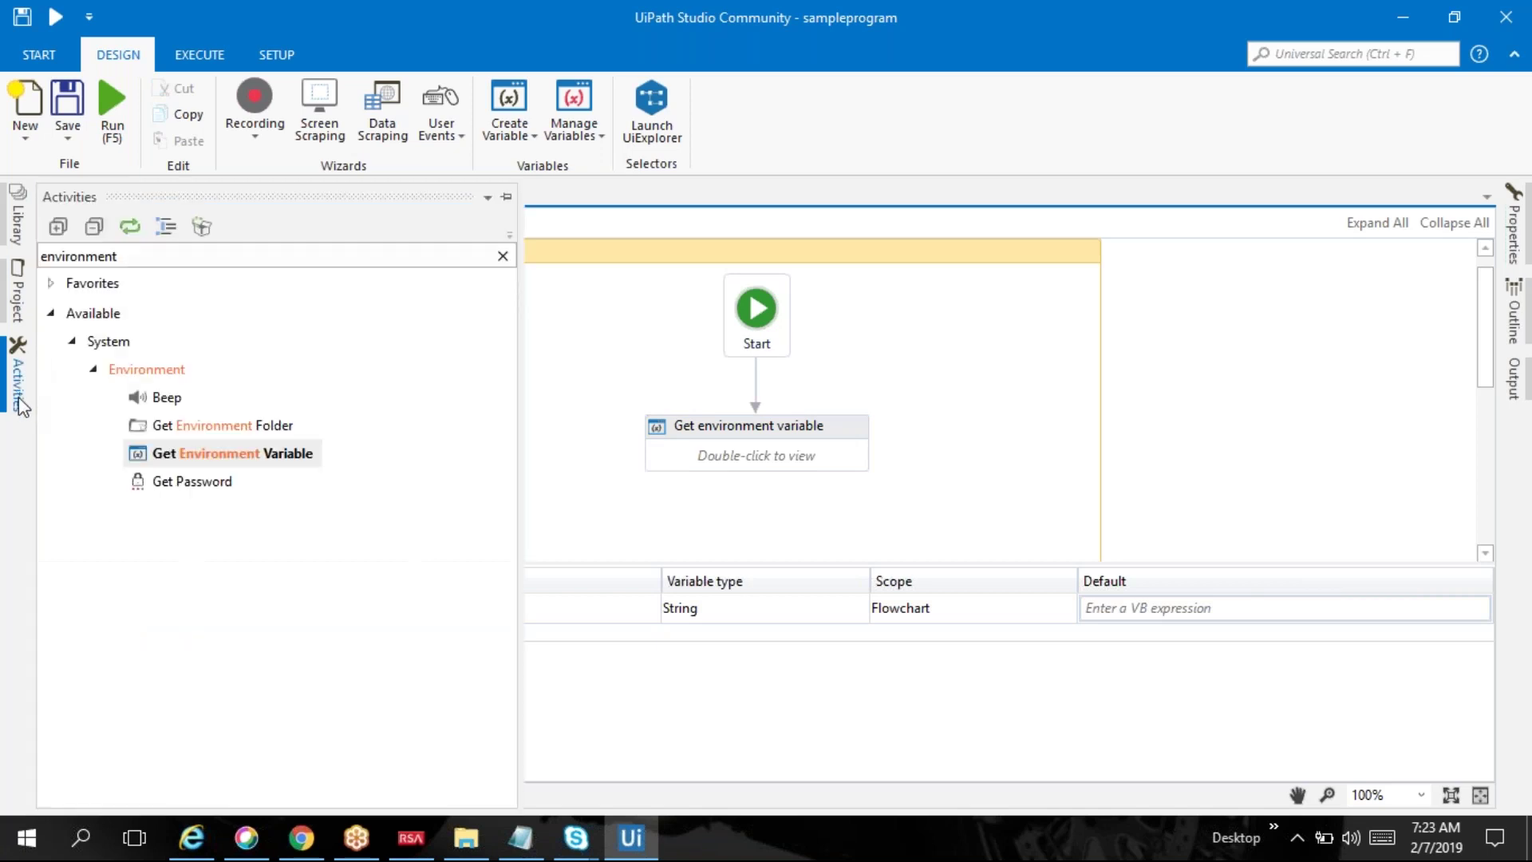
mouse_move(17, 399)
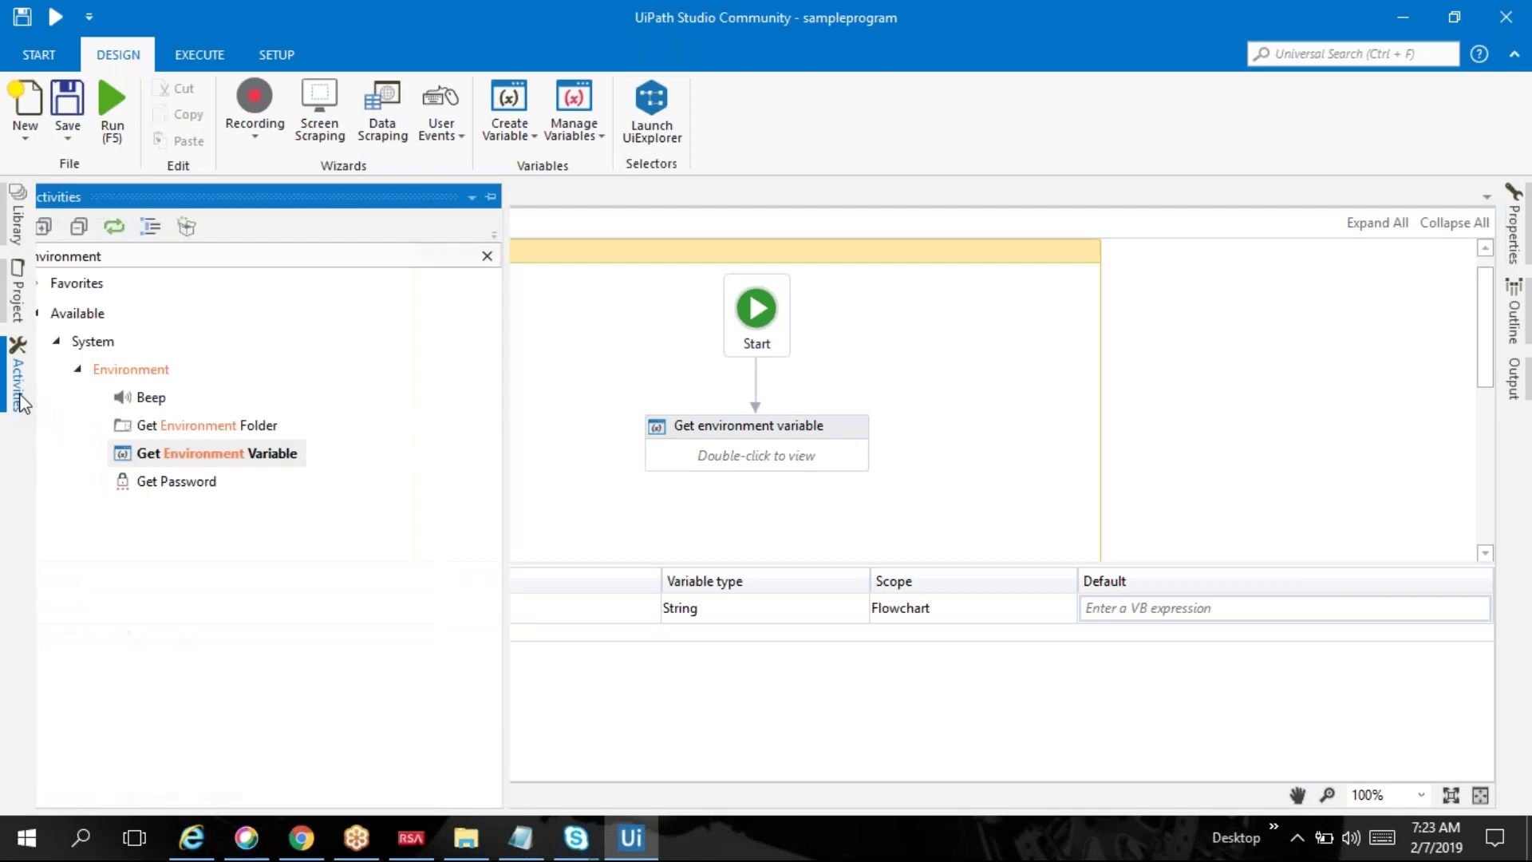
click(129, 257)
text(box)
drag(183, 397, 773, 503)
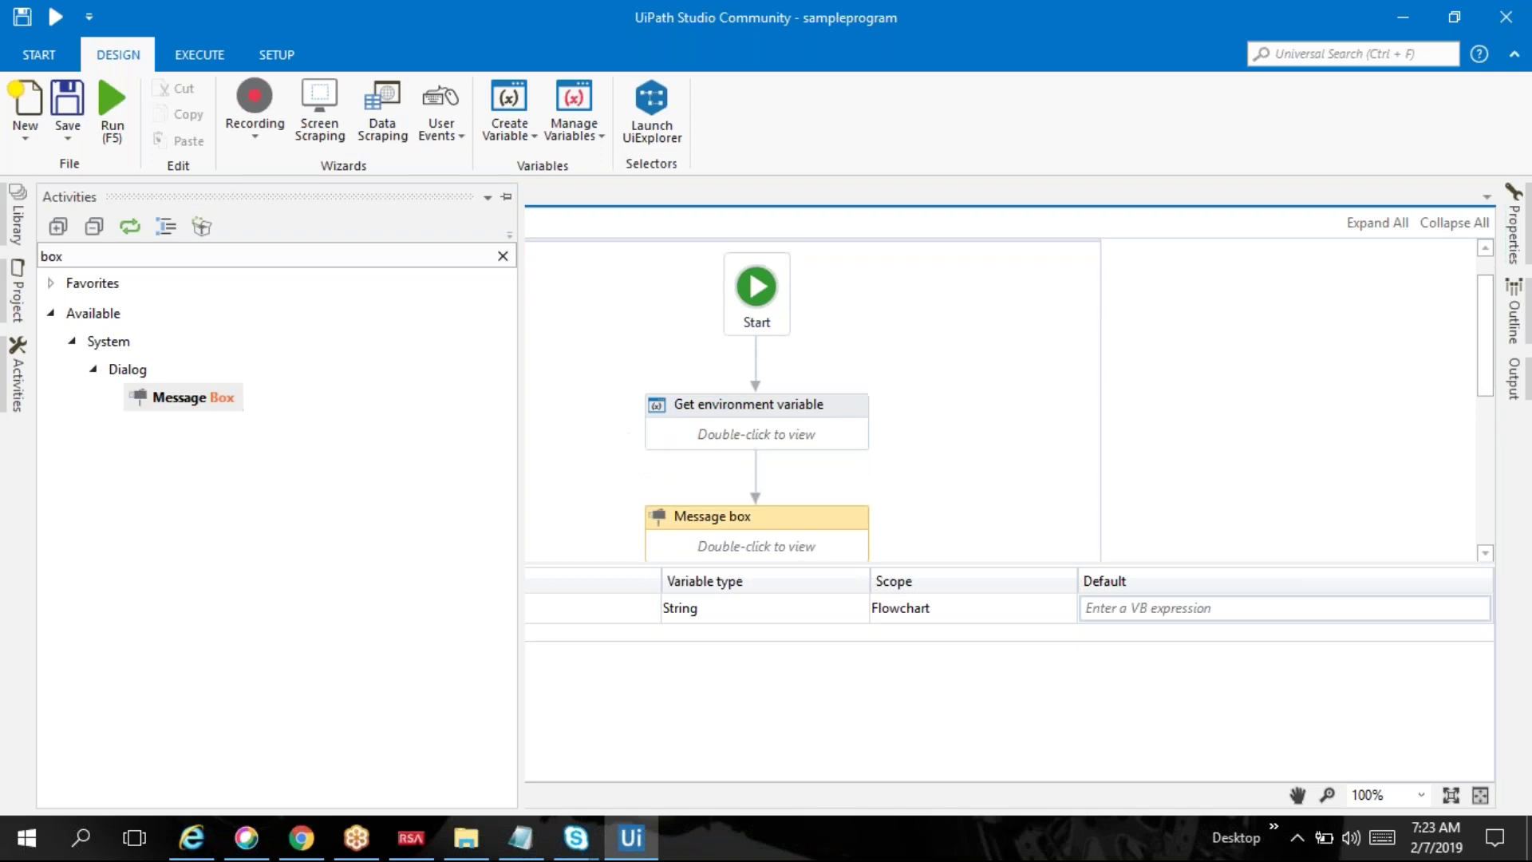
Step: Set the Message box activity's text to the expression Variable.ToString
double_click(796, 546)
click(758, 416)
key(ctrl+space)
text(va)
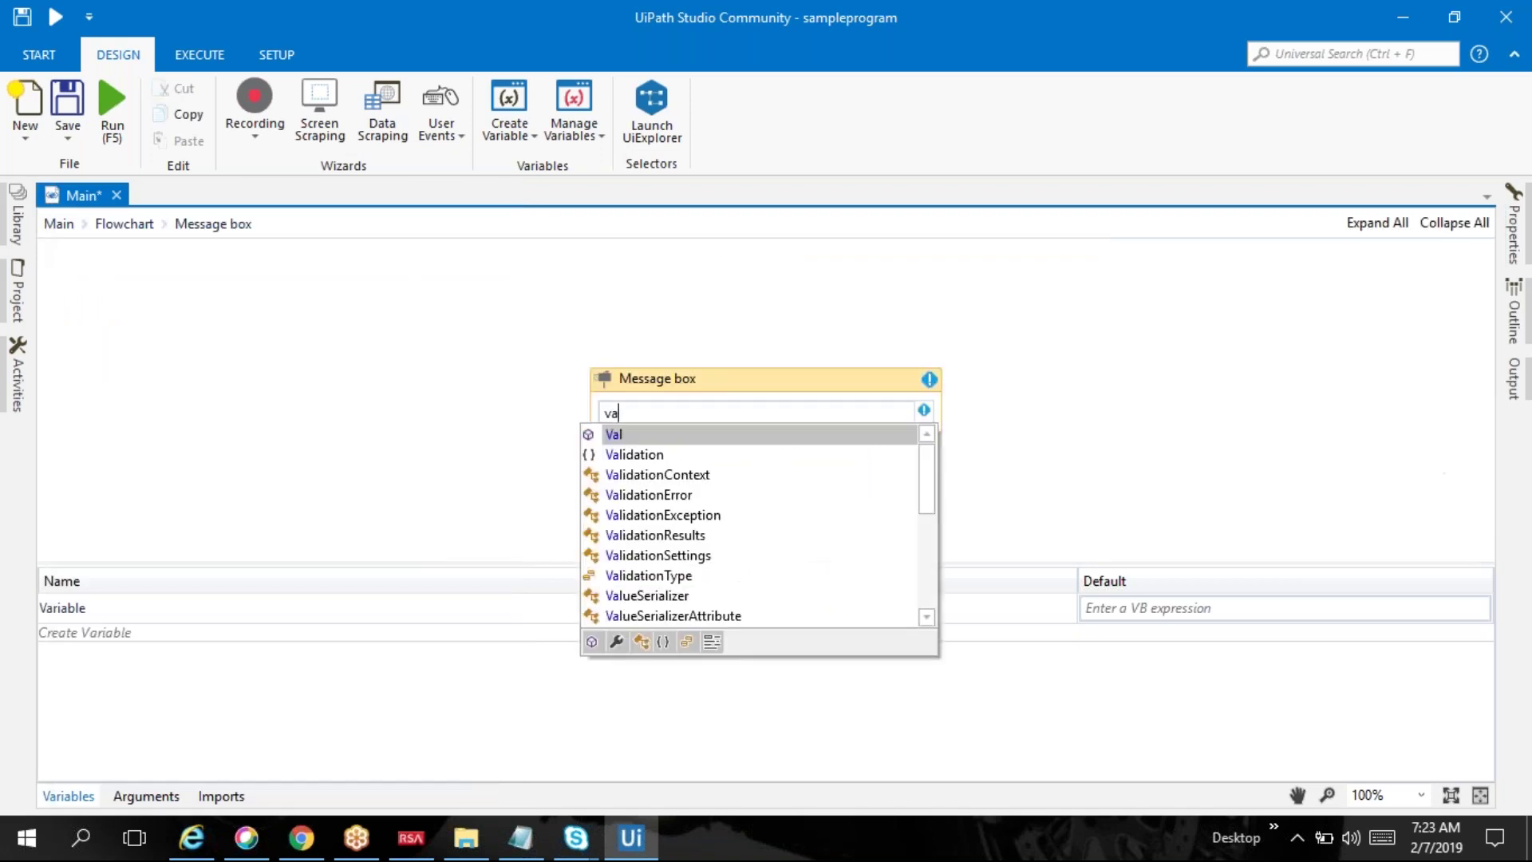
text(ri)
key(Tab)
text(.tos)
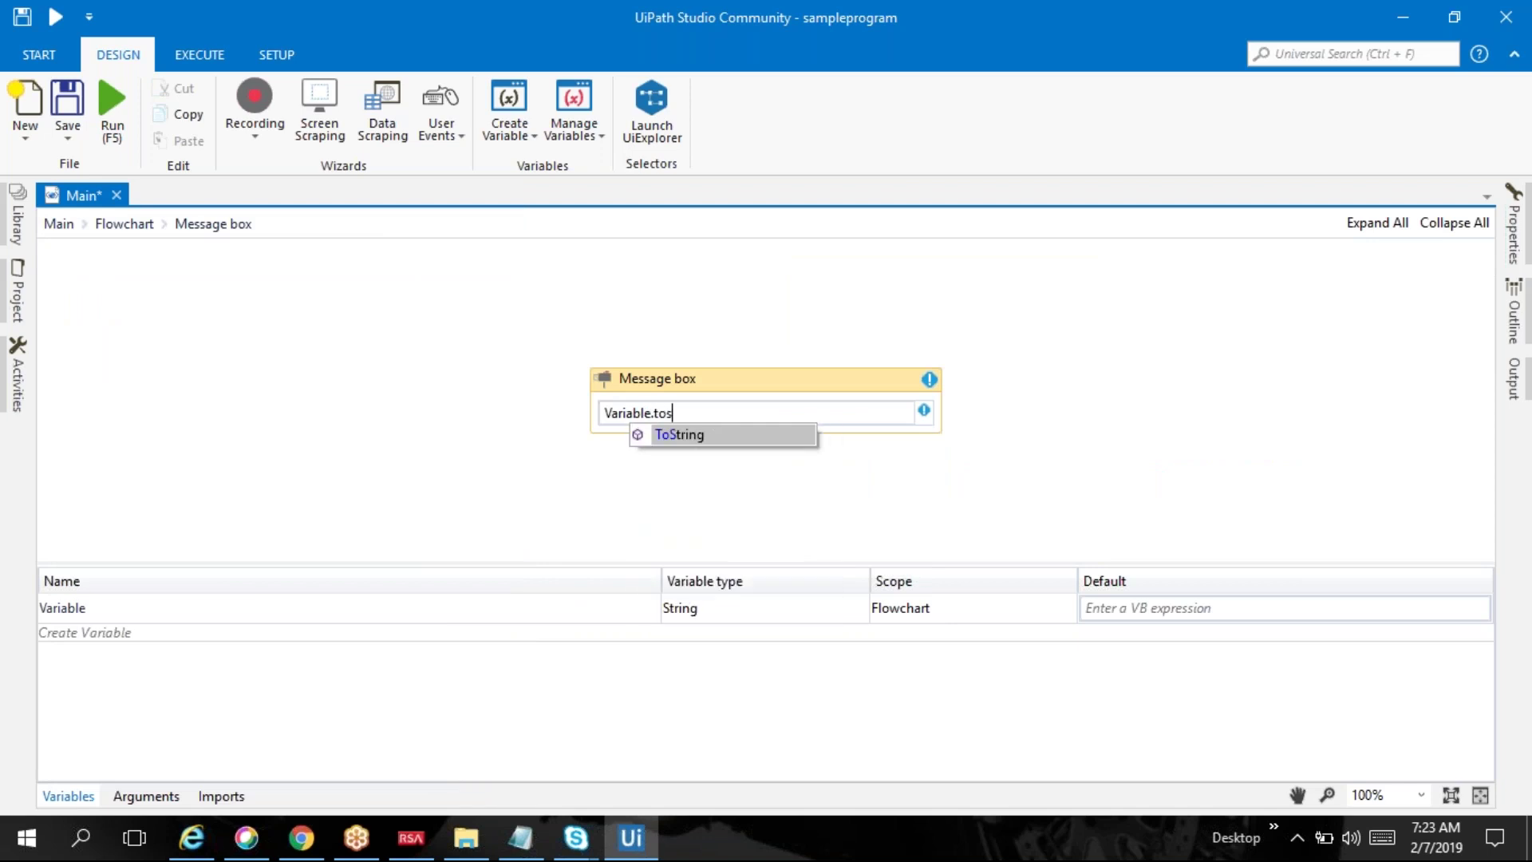
key(Tab)
click(406, 376)
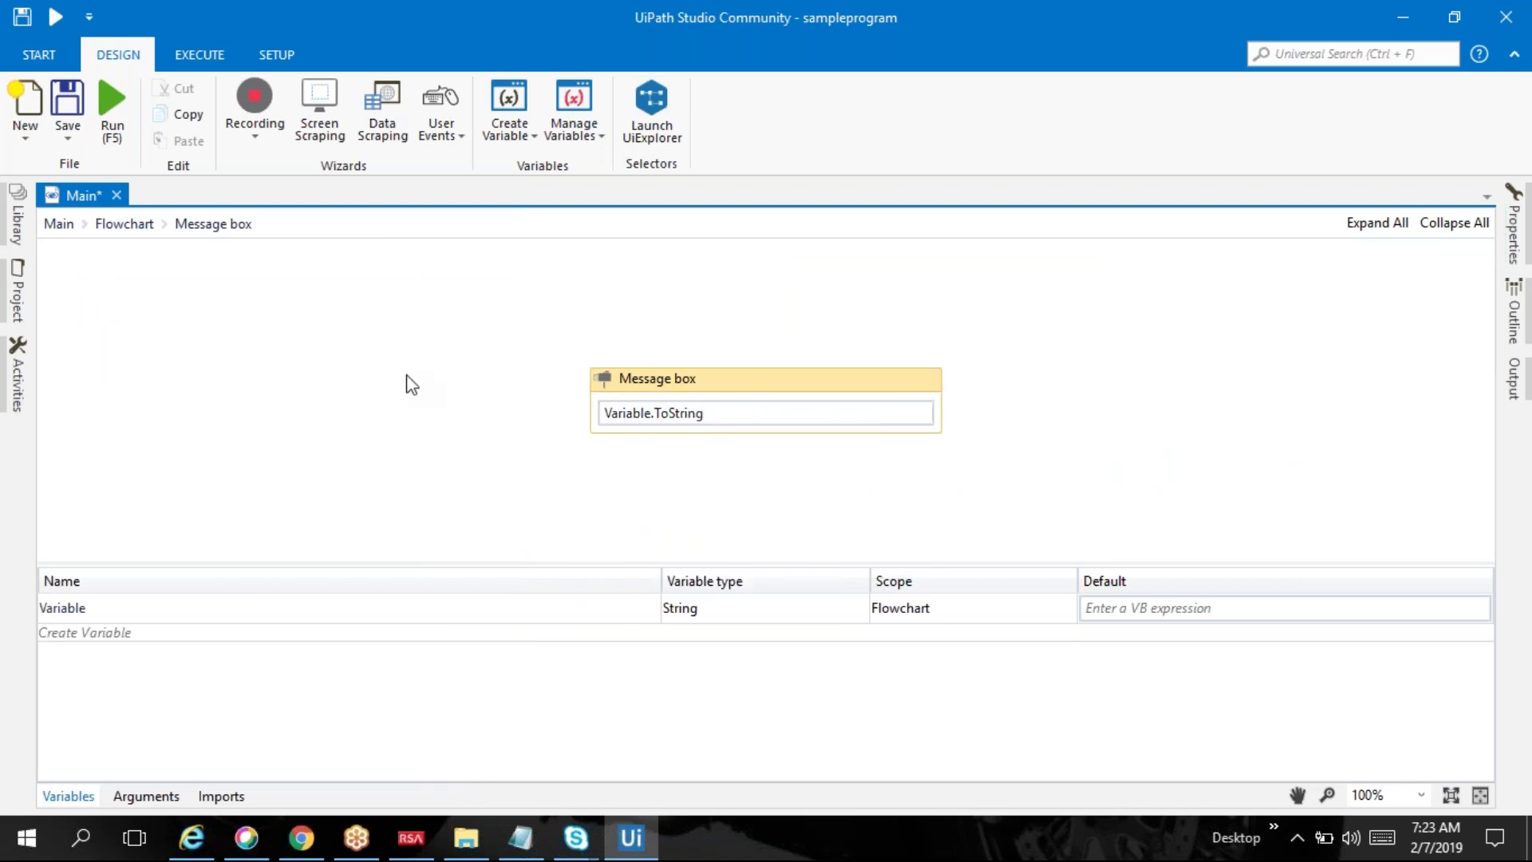
Step: Return to the flowchart, run the workflow and dismiss its message box
click(124, 224)
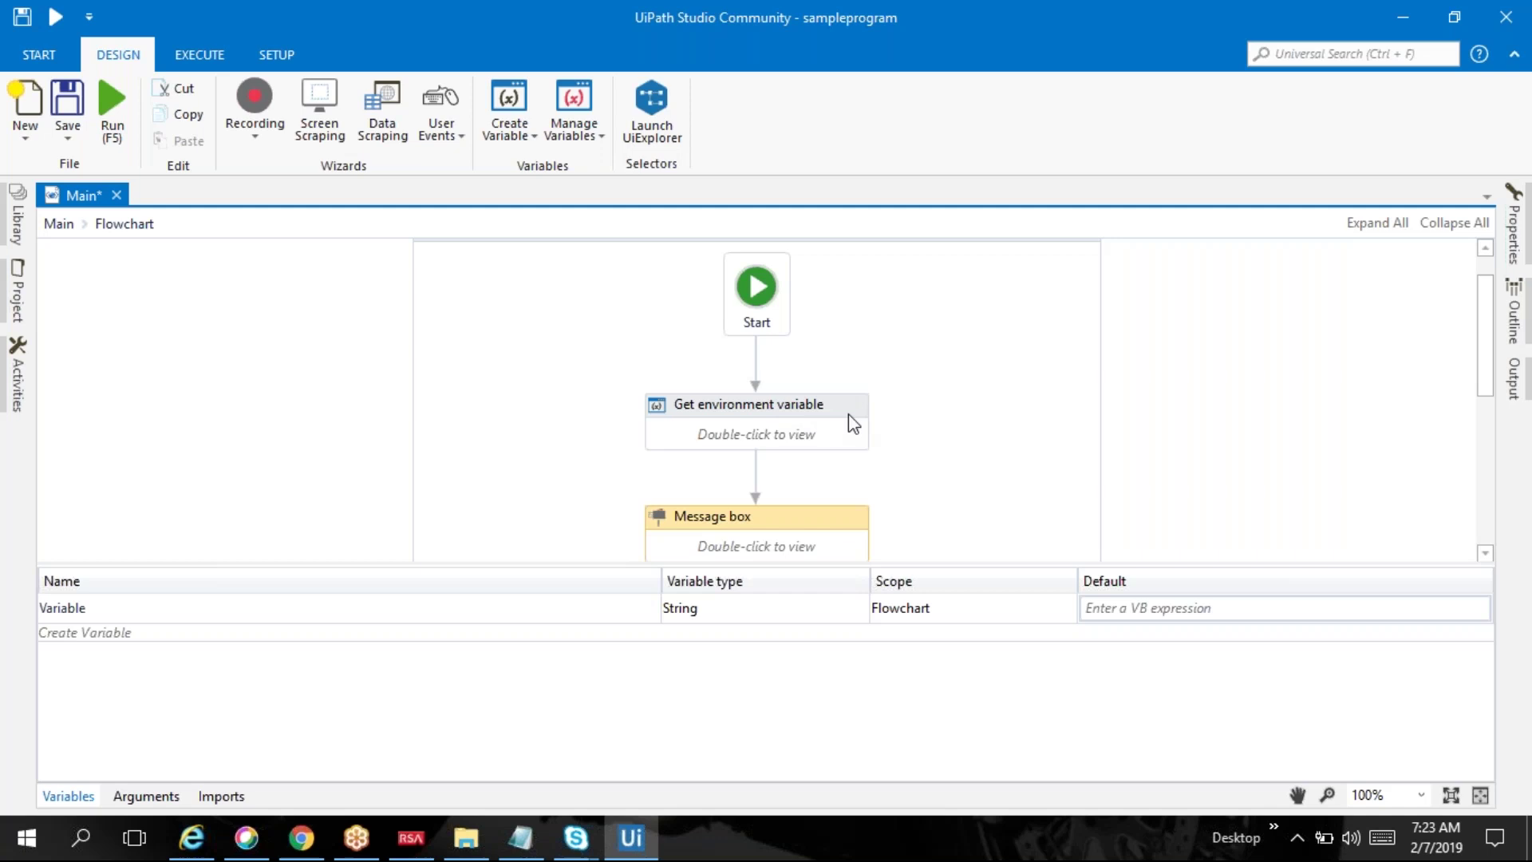
click(892, 435)
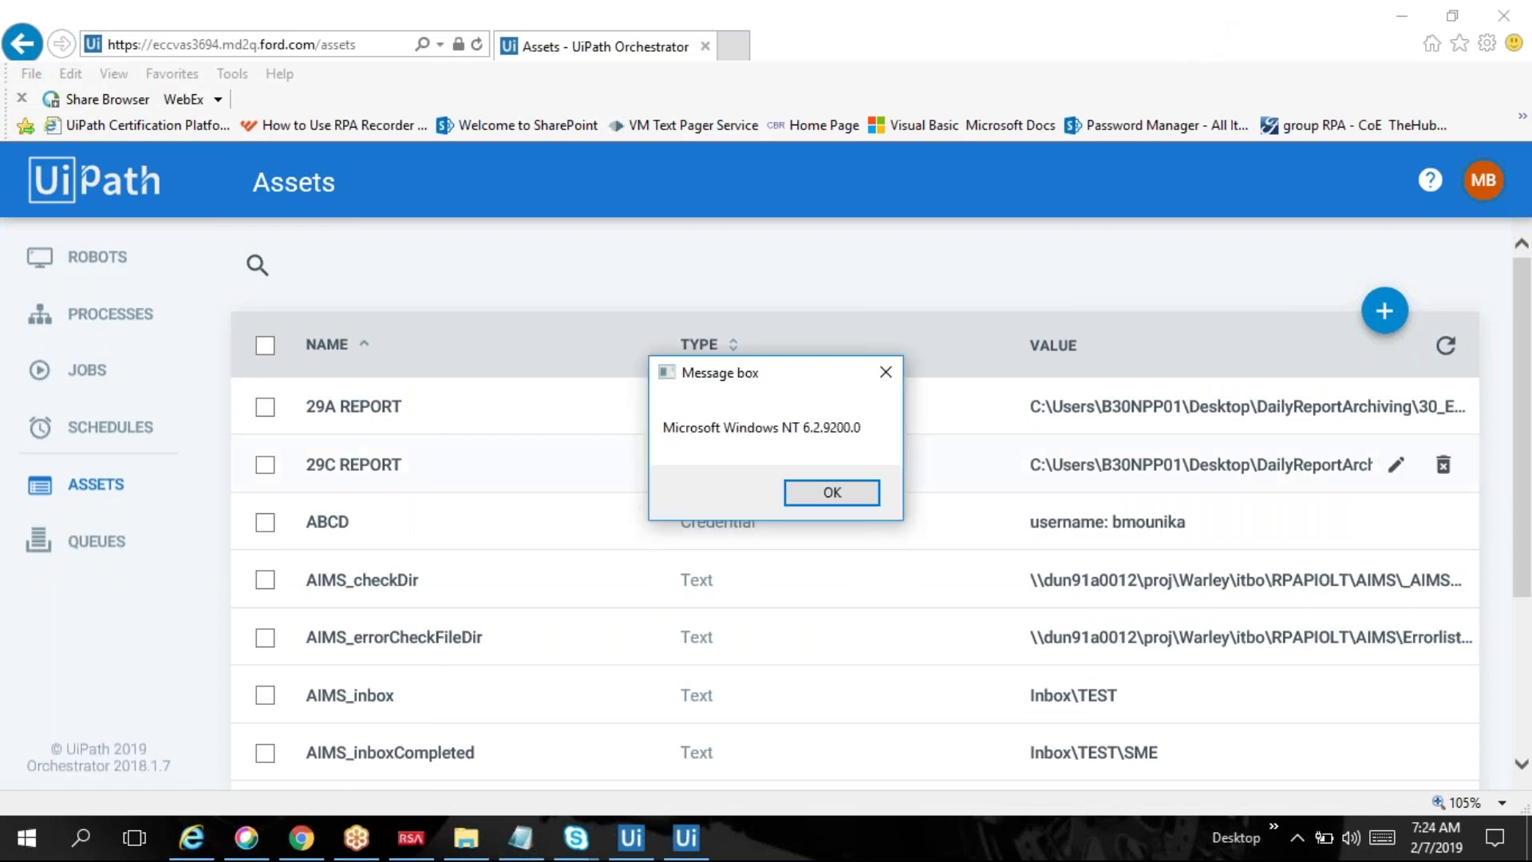
click(822, 493)
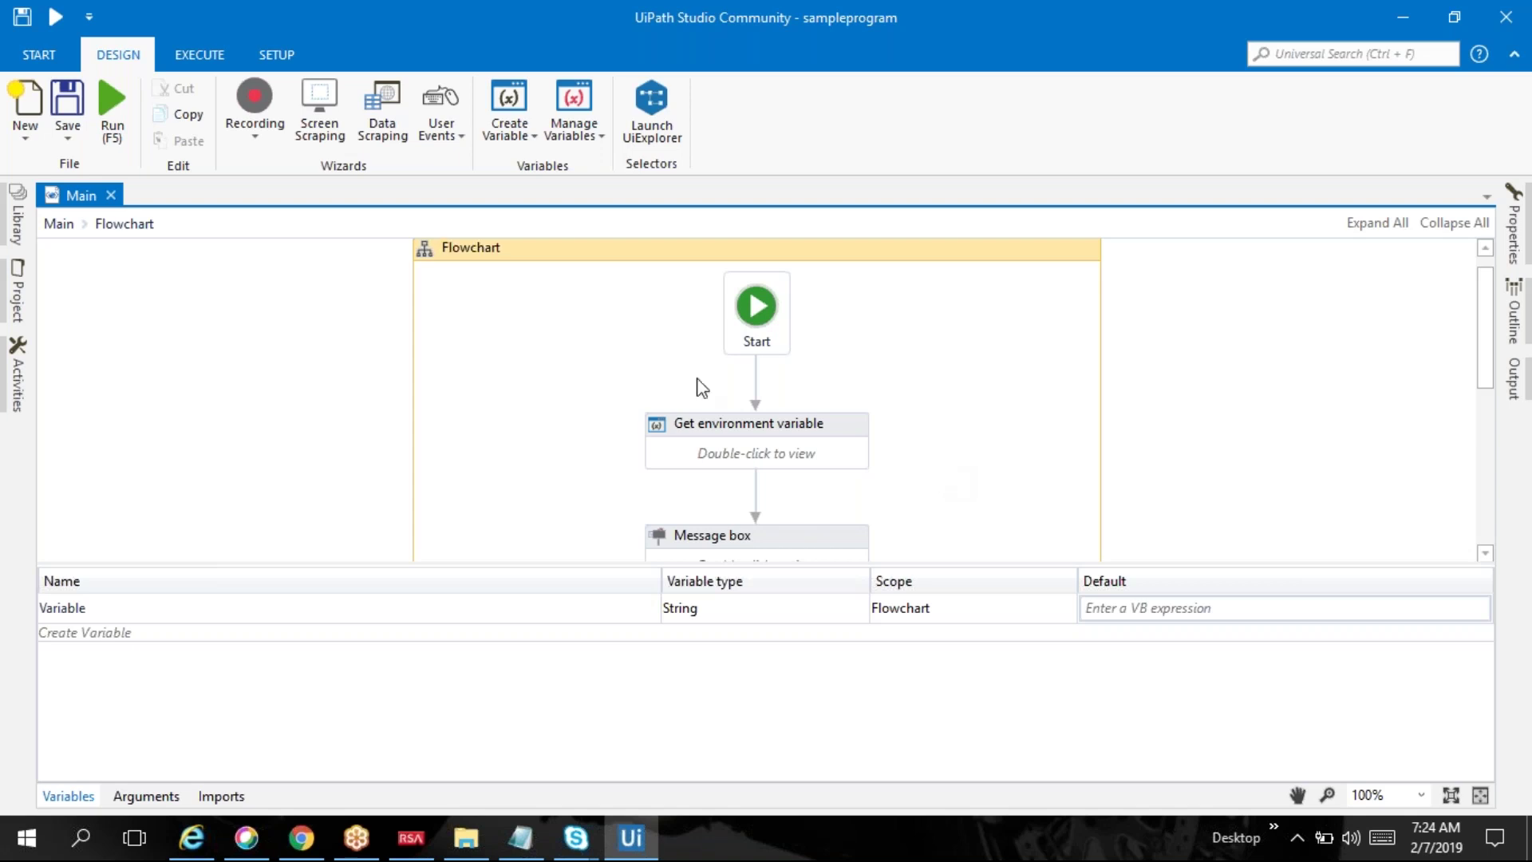
scroll(568, 371, down, 2)
scroll(568, 371, up, 2)
scroll(568, 371, down, 2)
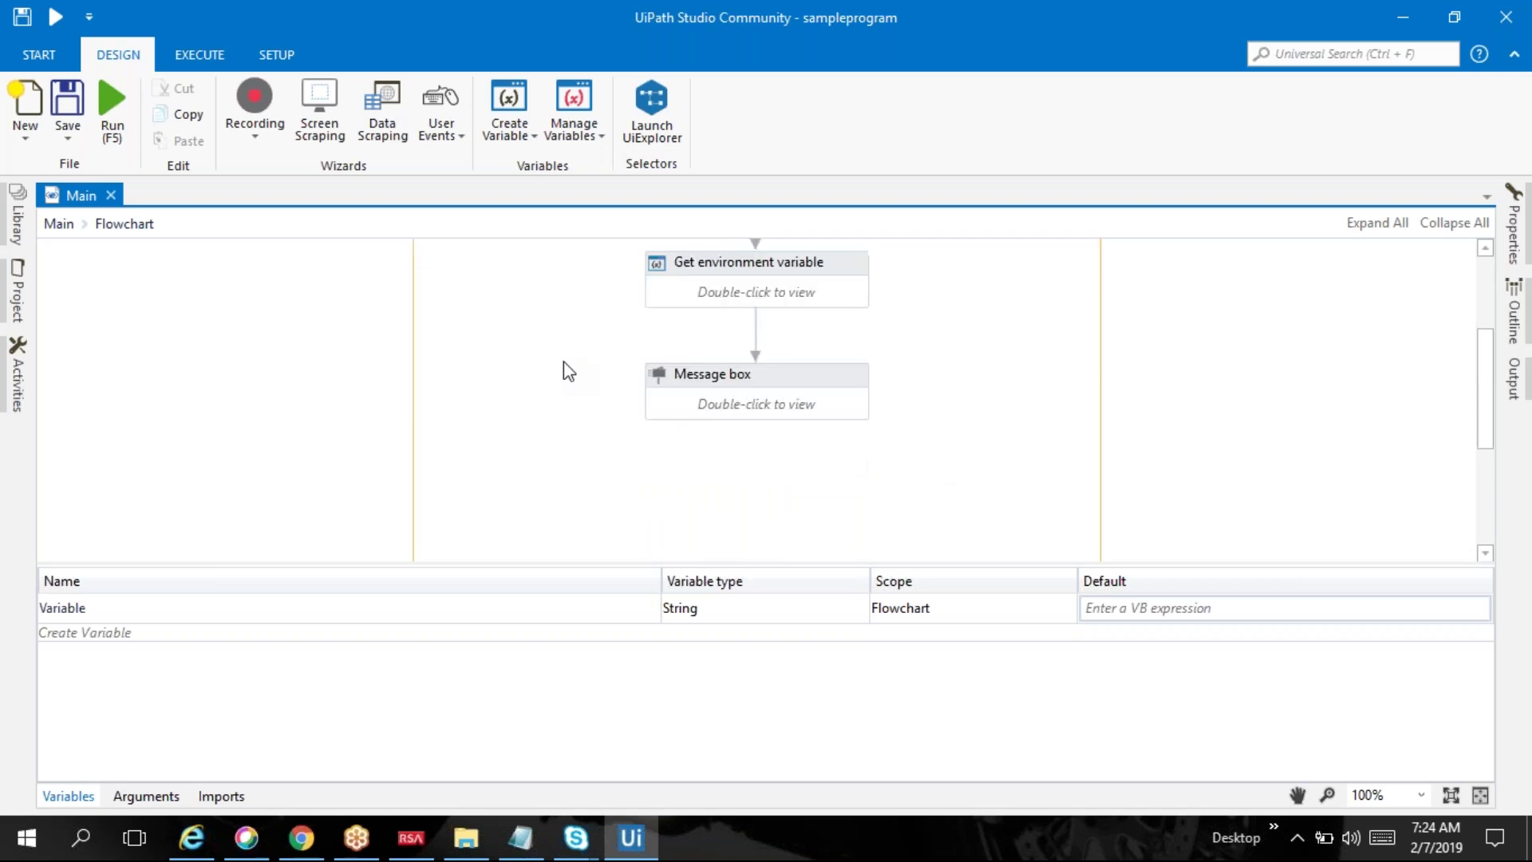
scroll(568, 371, up, 1)
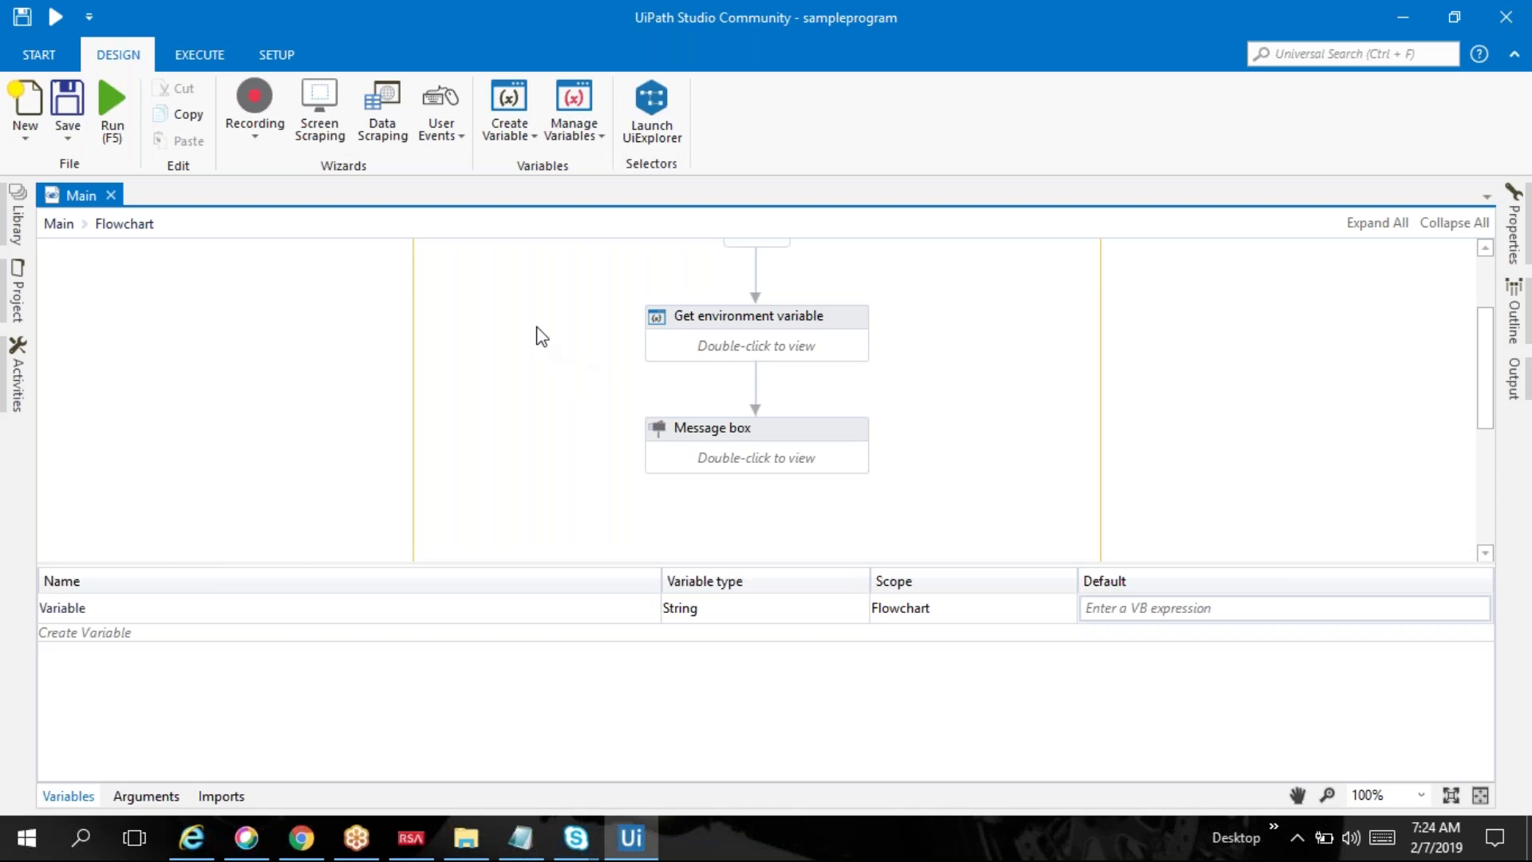
Step: Search Windows for the %appdata% folder and close the search without opening it
click(88, 838)
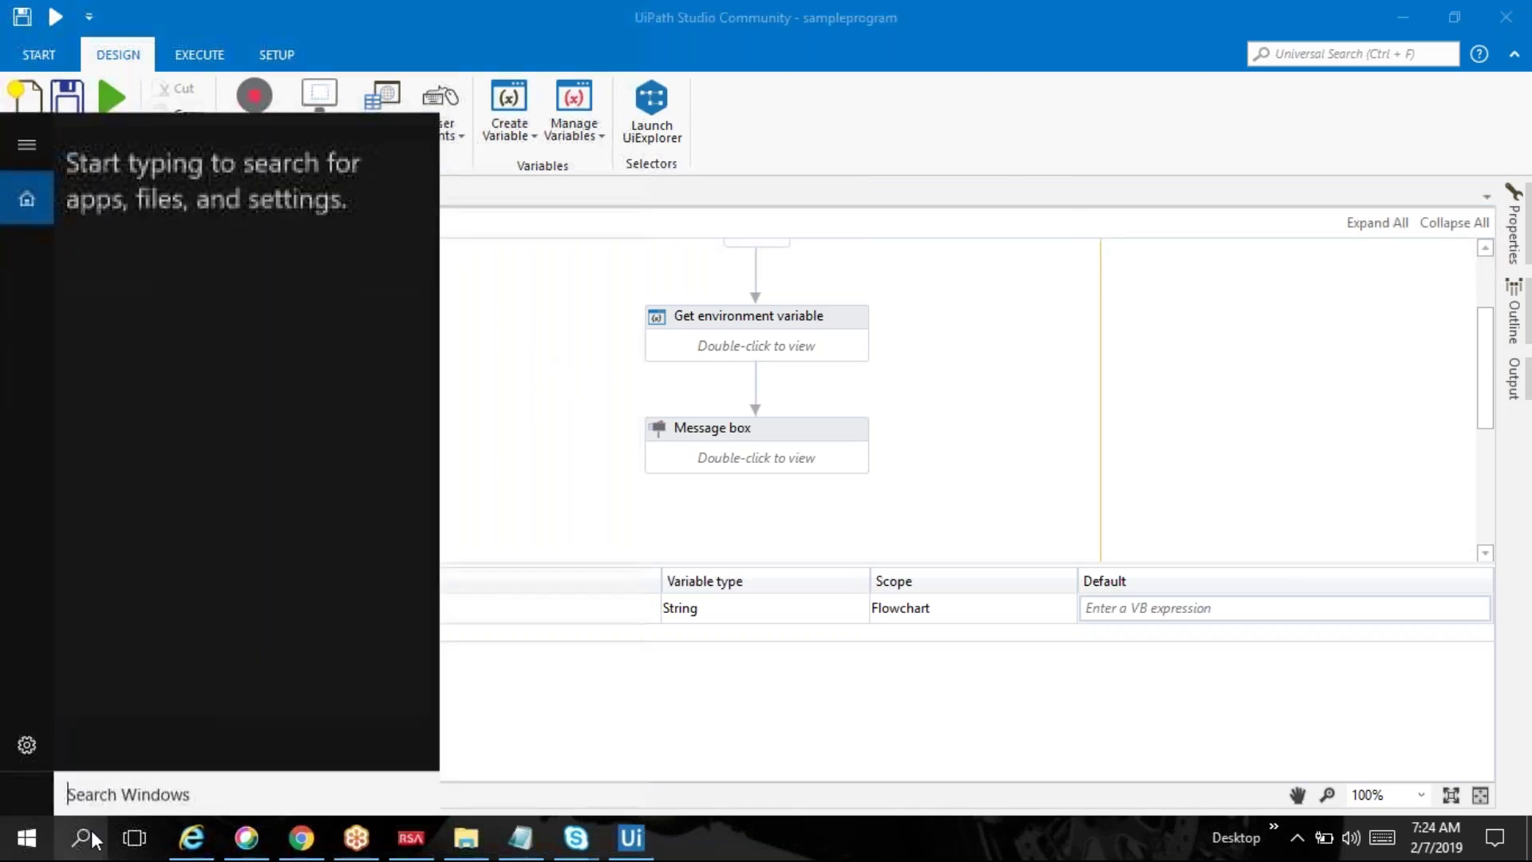
text(%a)
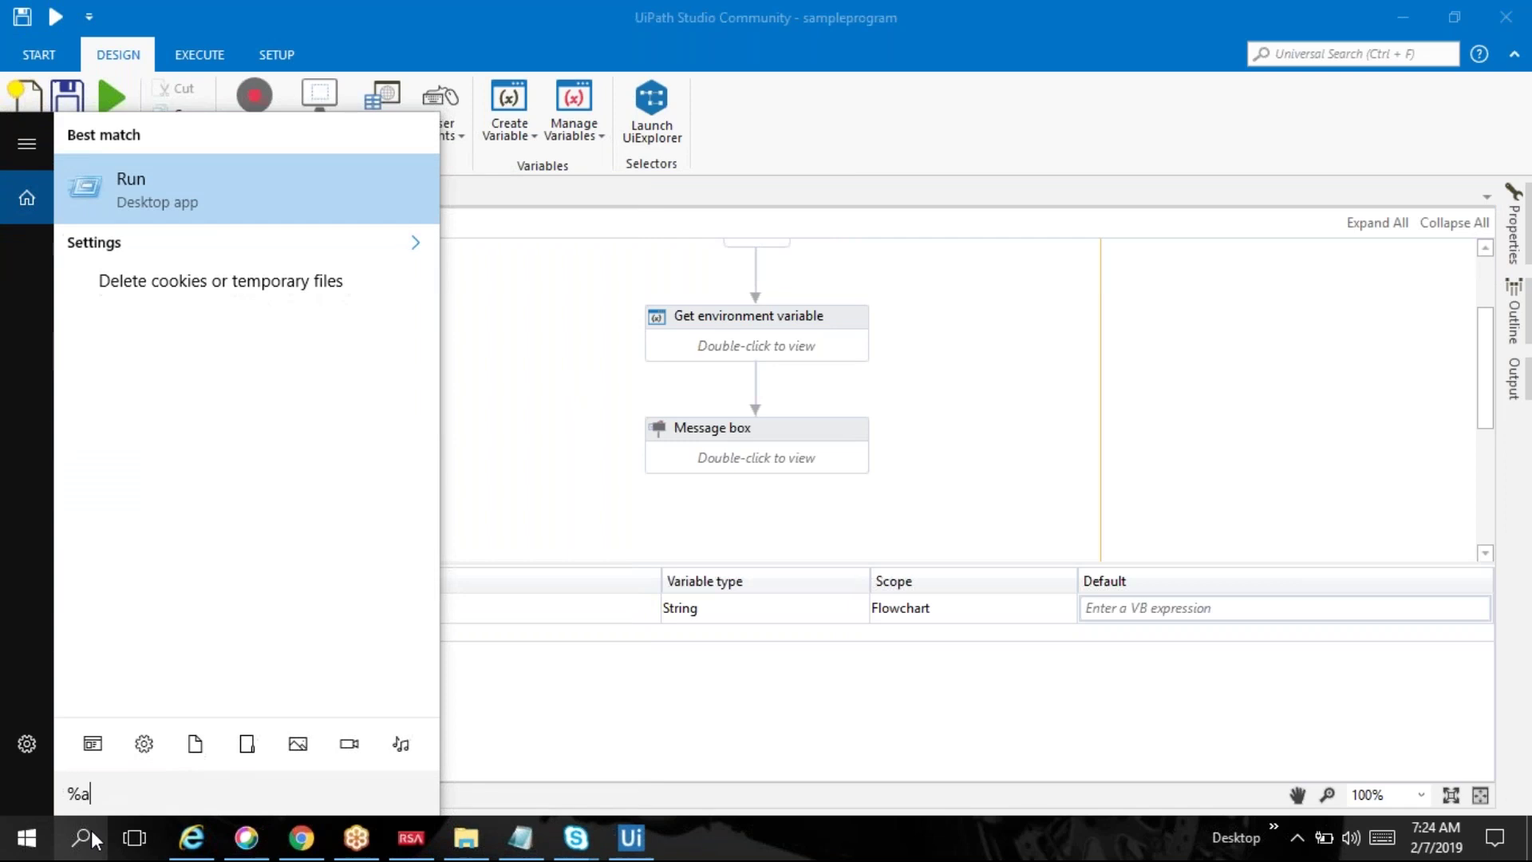
text(ppdata%)
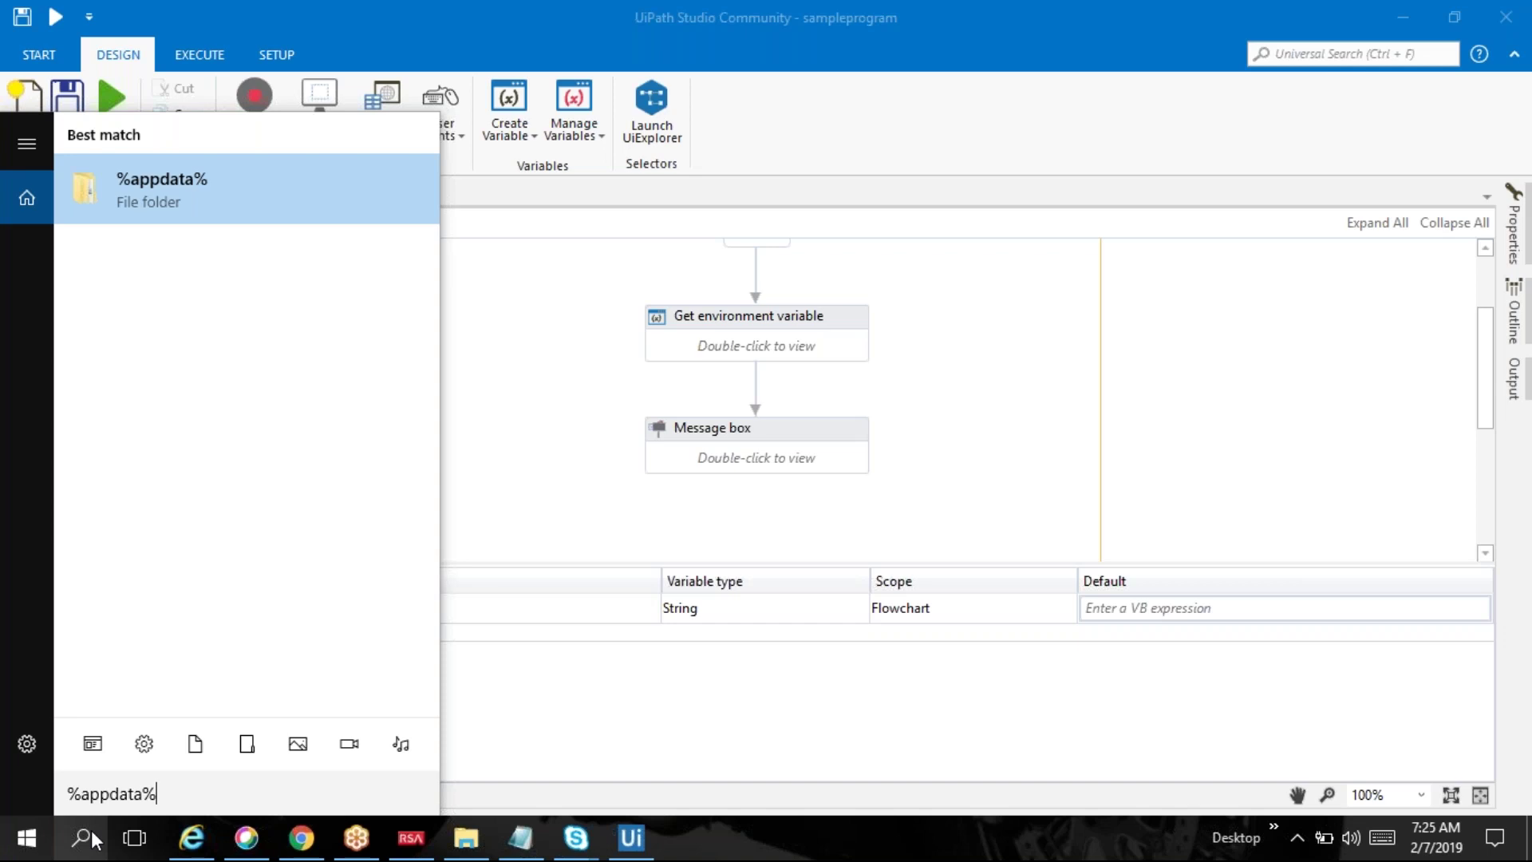
click(531, 383)
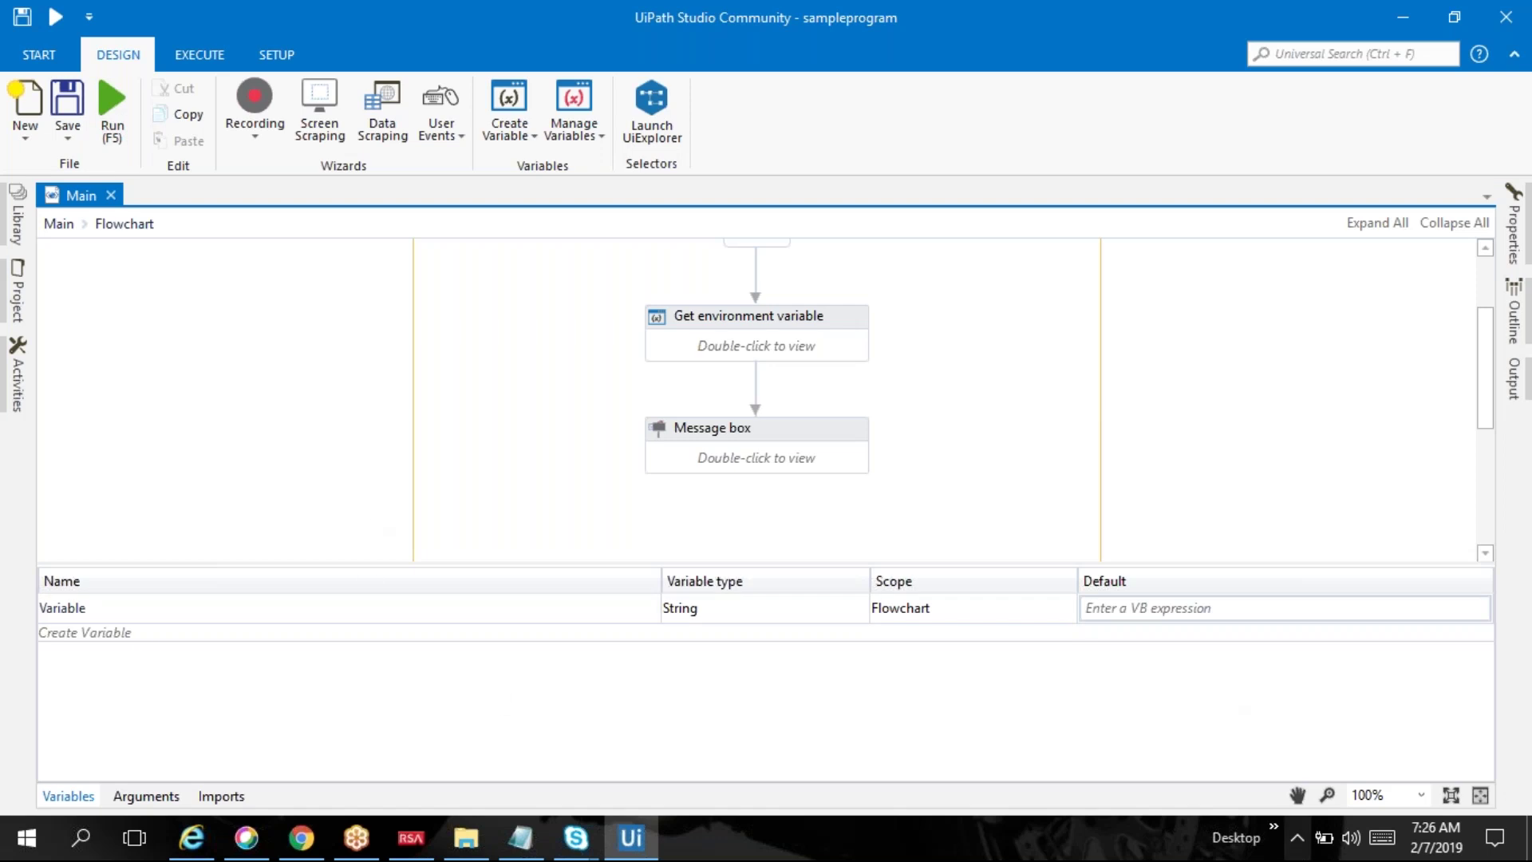
Step: Start UiPath Robot, examine its Orchestrator configuration in the settings, and return to the workflow
click(1297, 838)
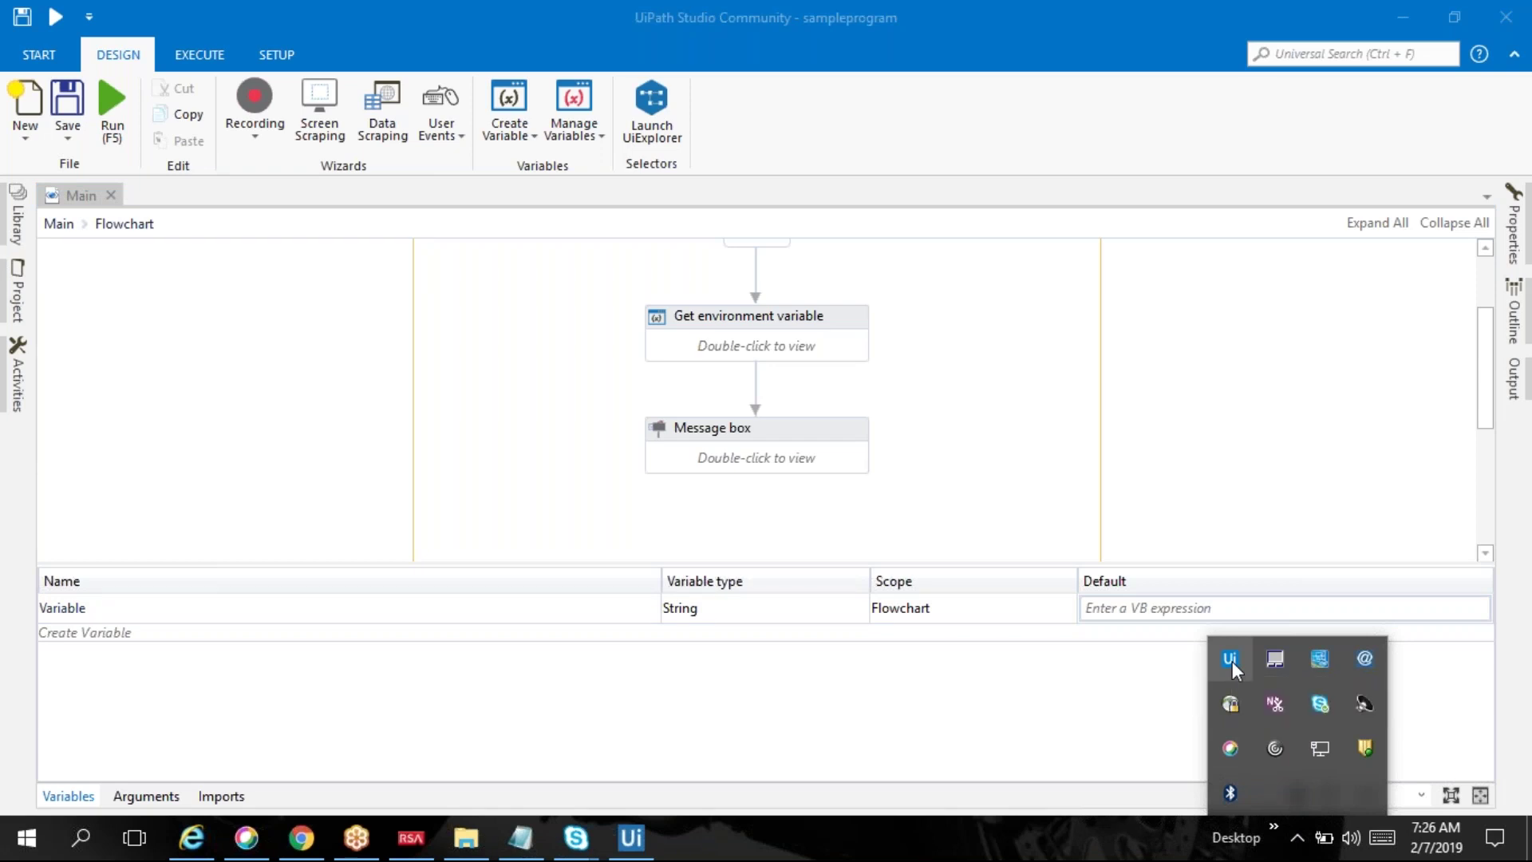
click(74, 843)
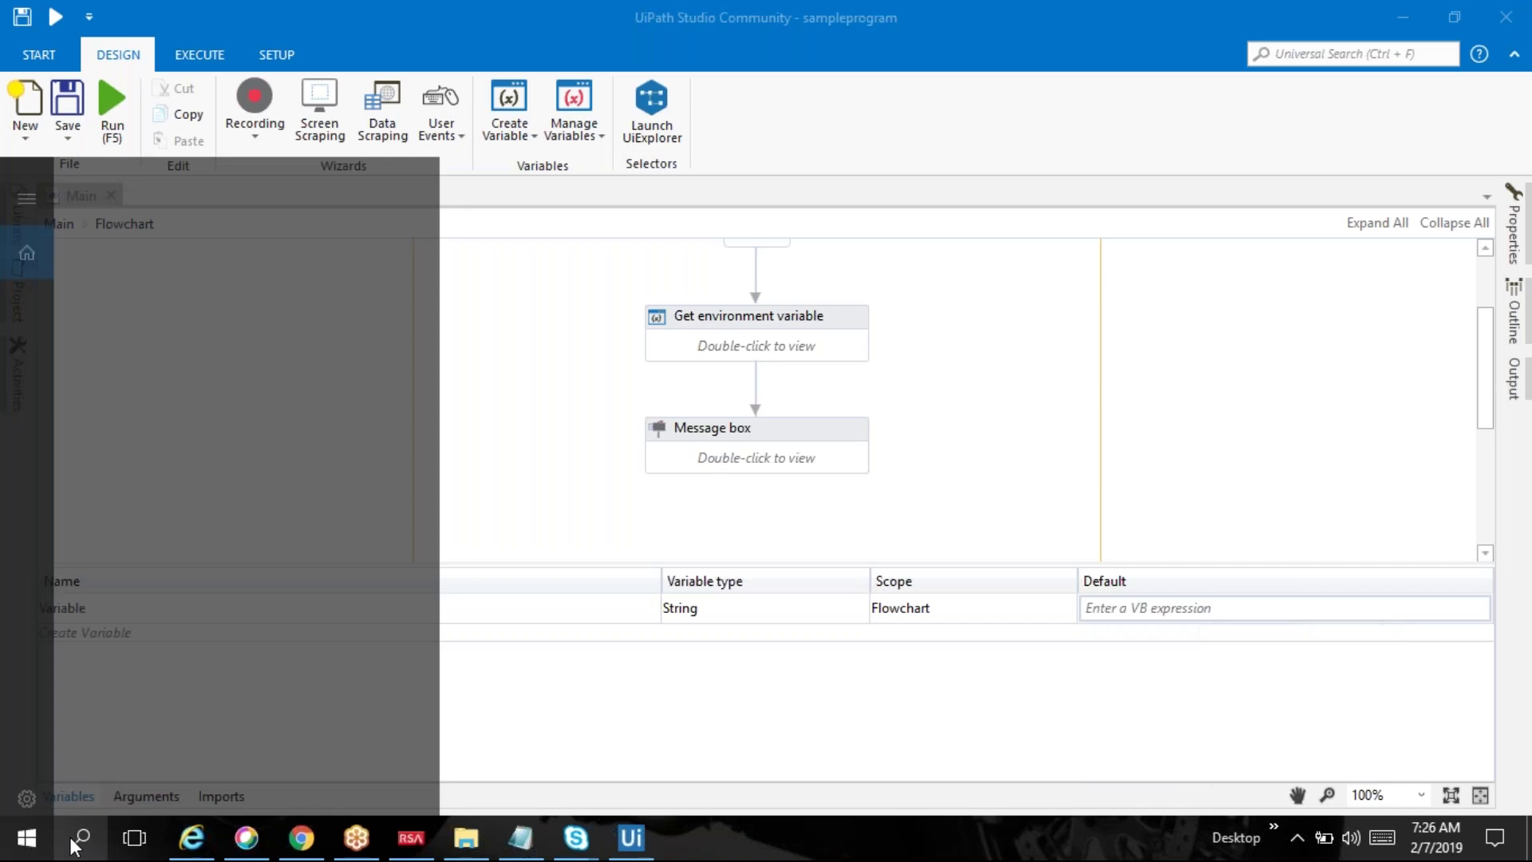
text(ui)
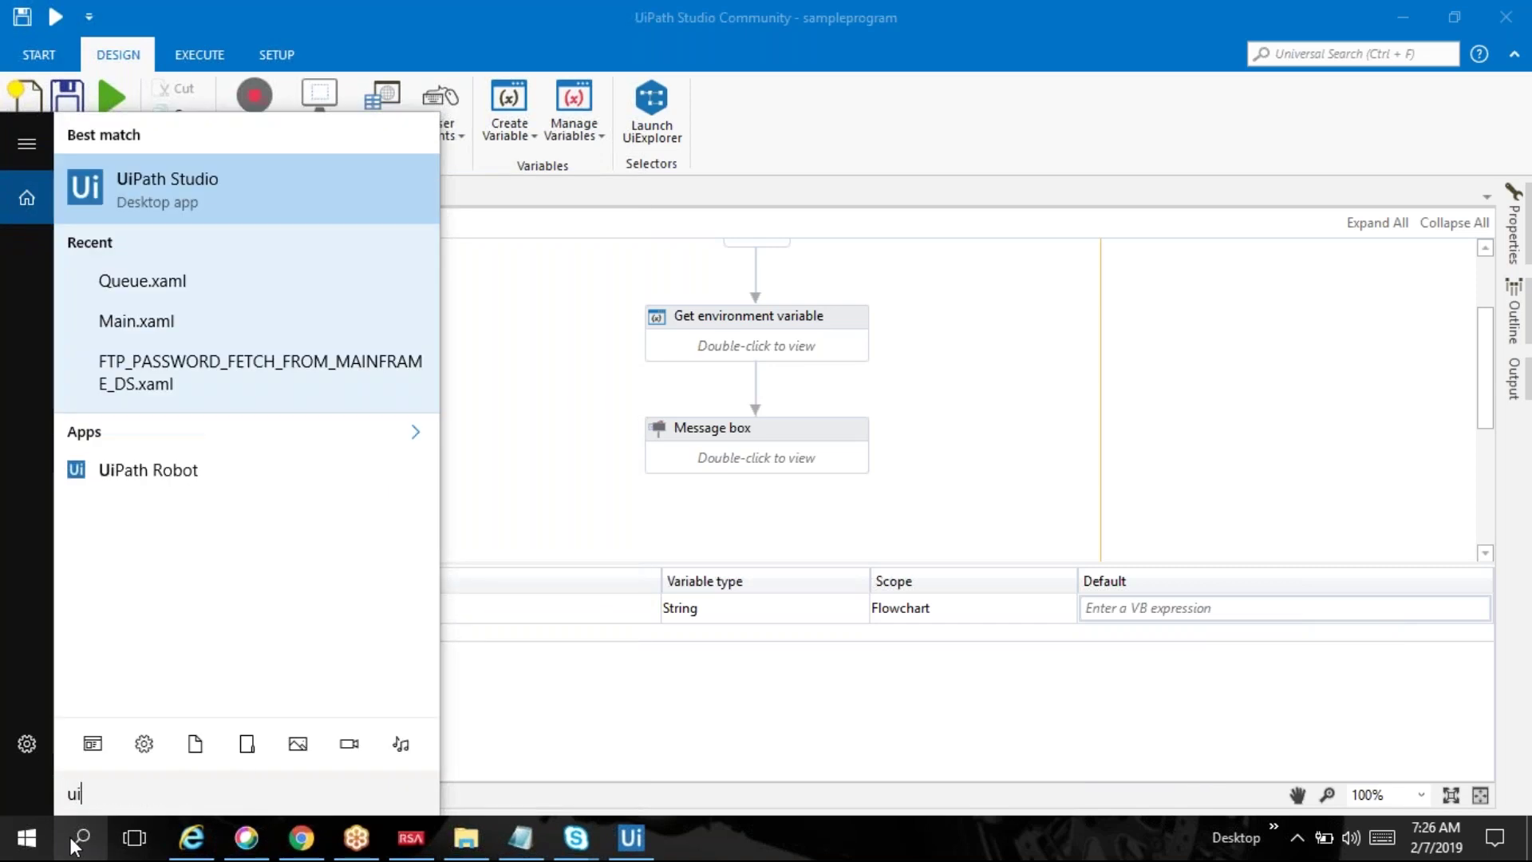
click(200, 475)
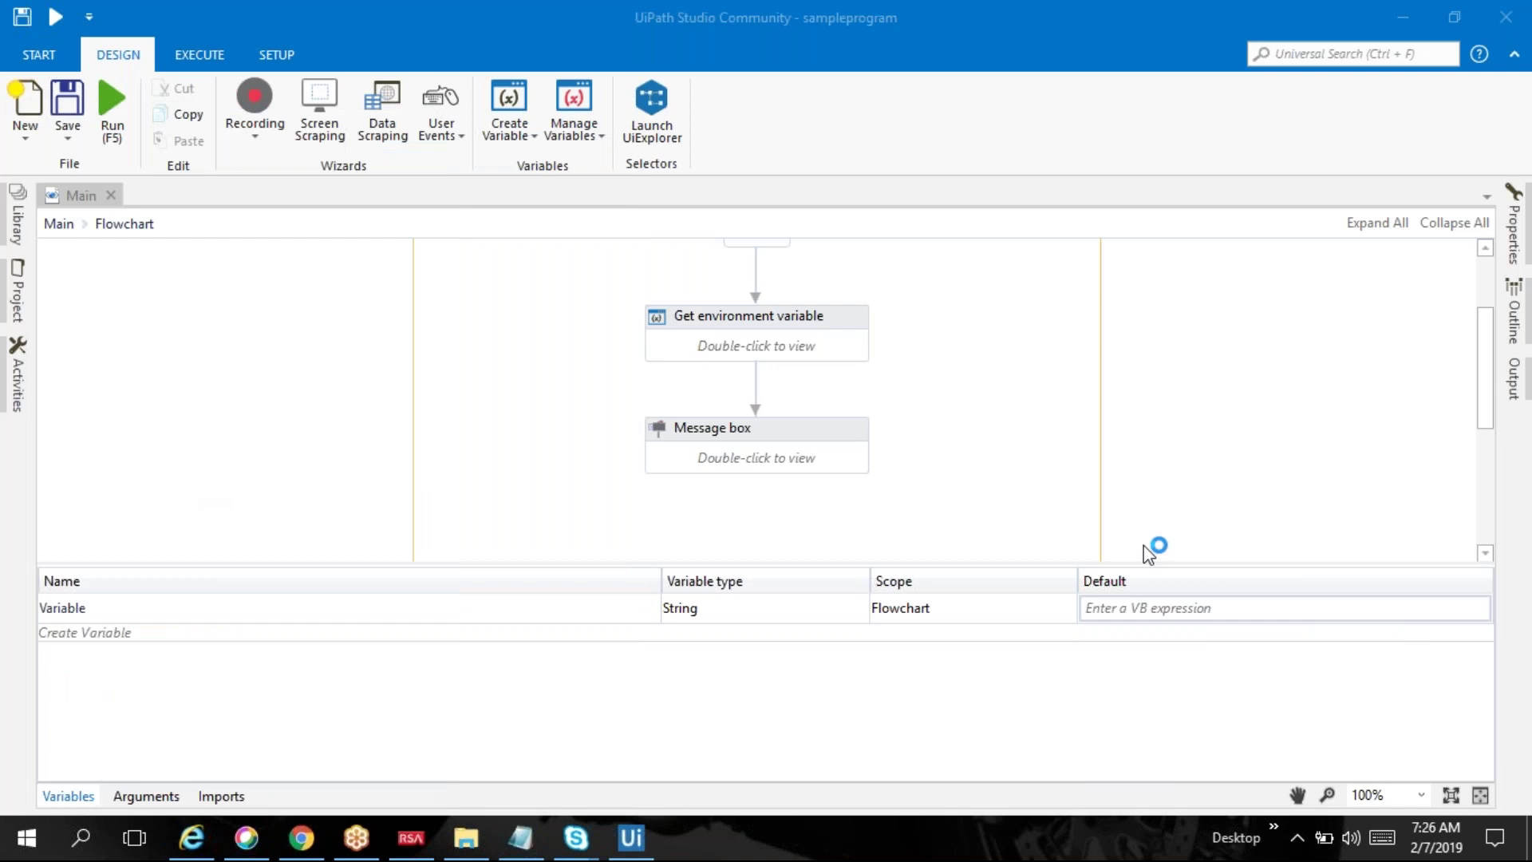
click(1297, 837)
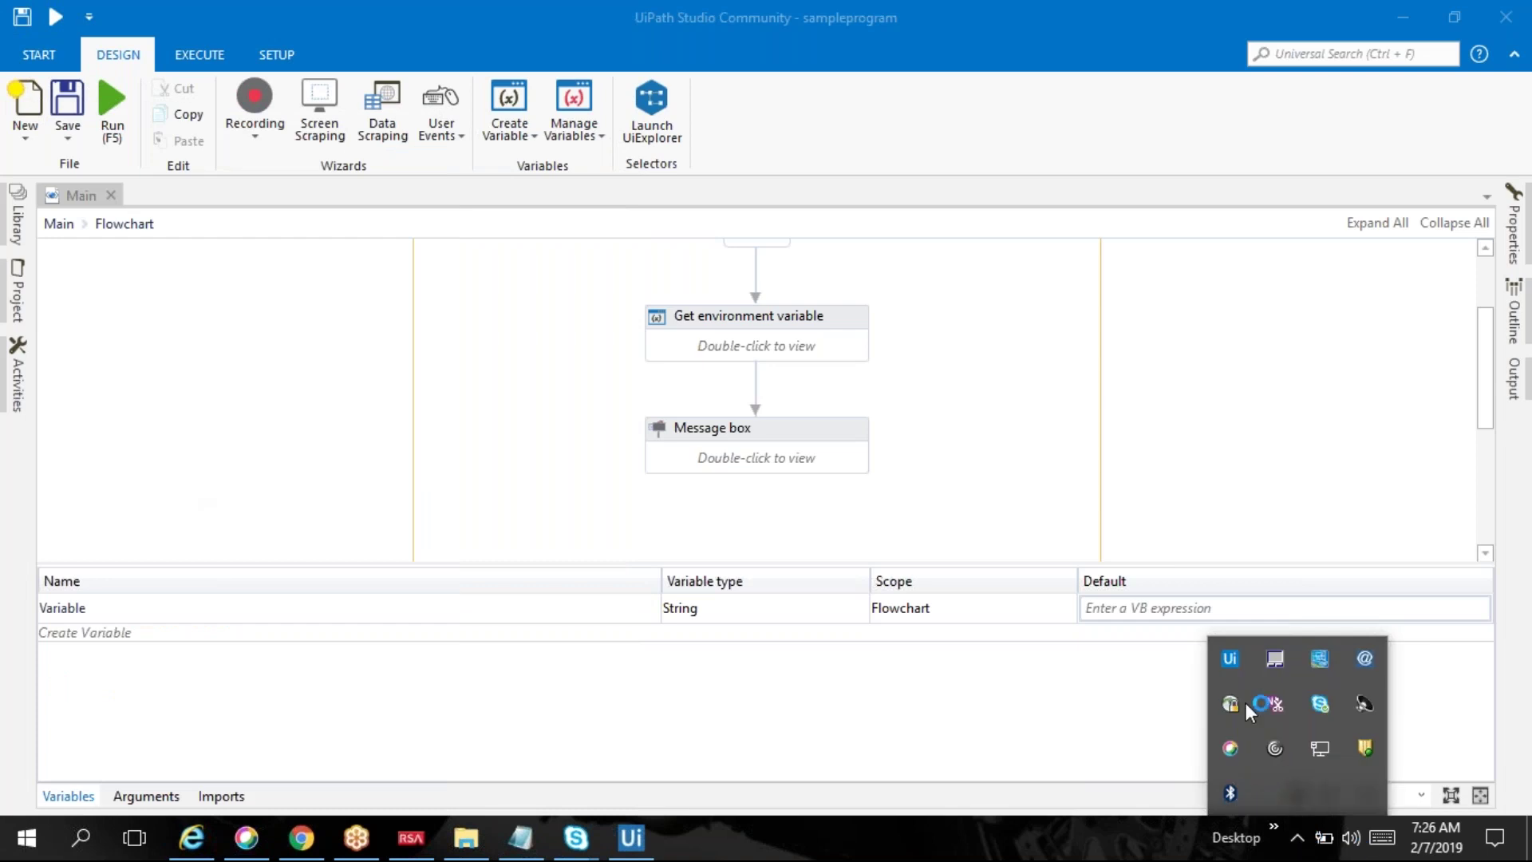
click(1229, 659)
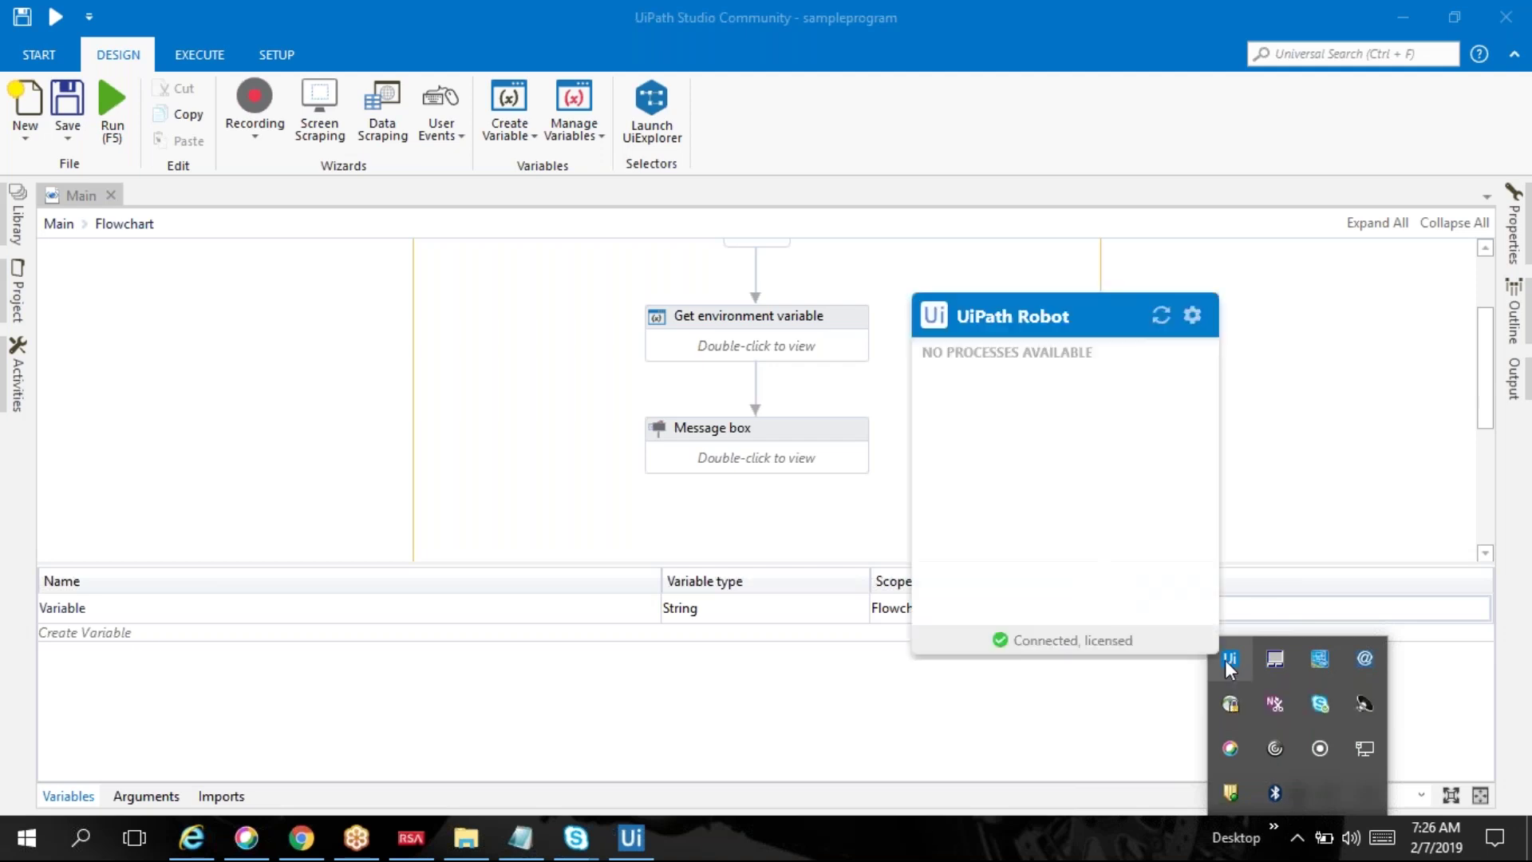
click(1192, 317)
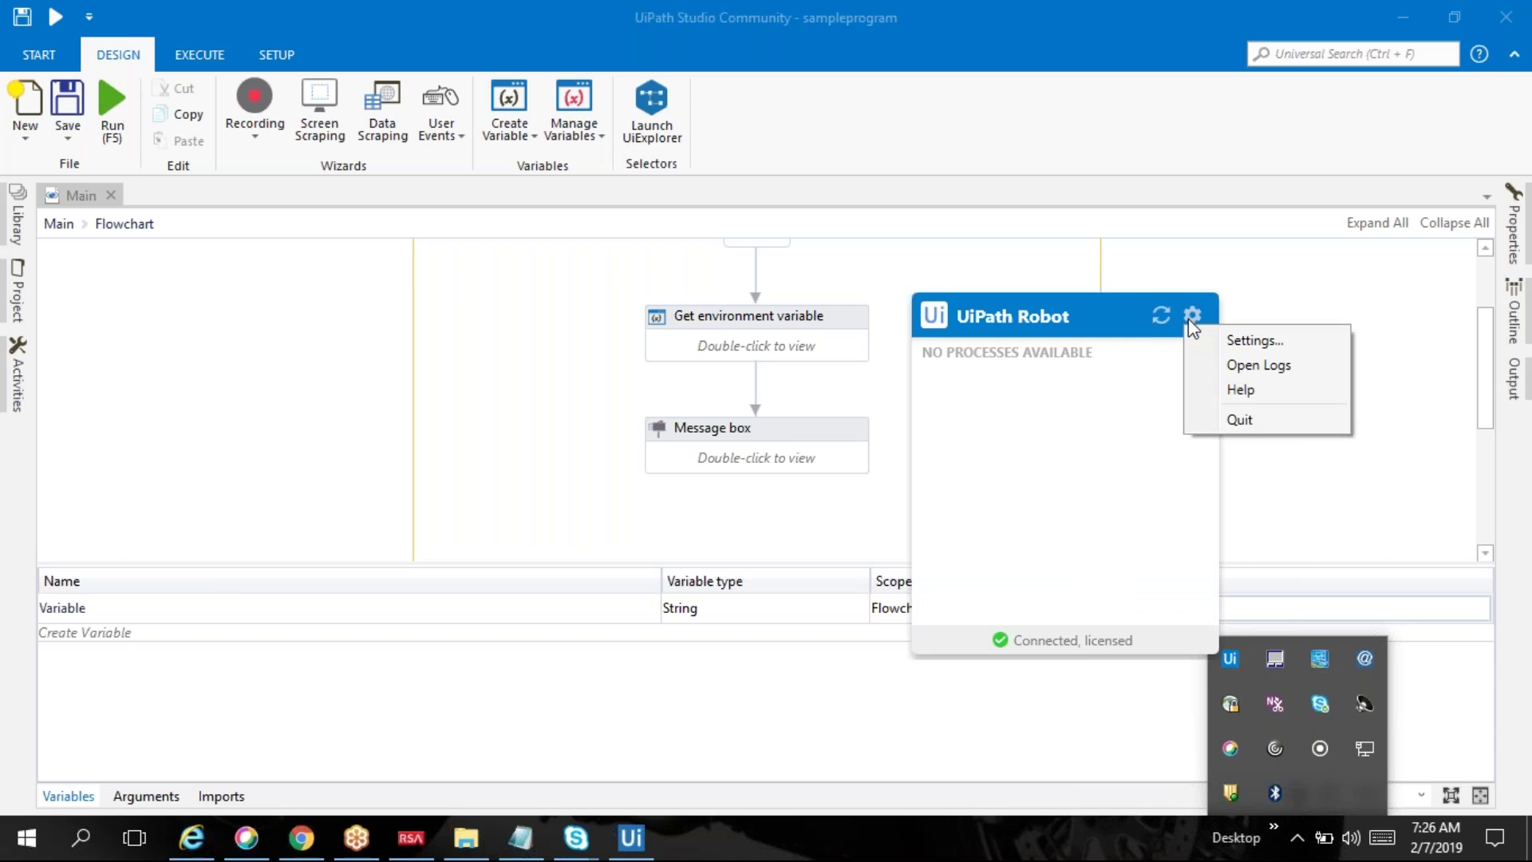
click(1237, 343)
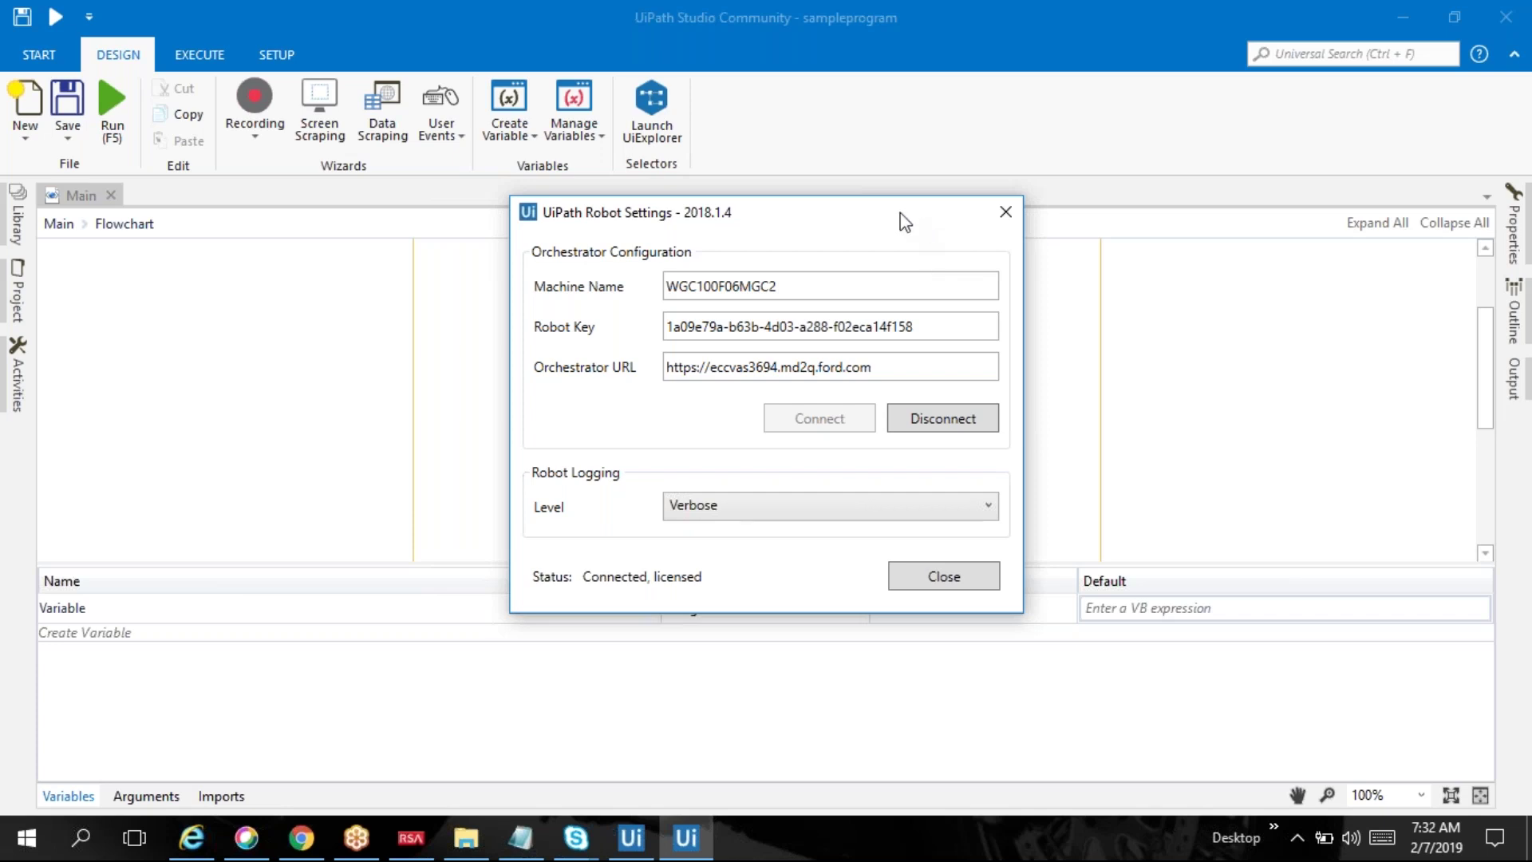
key(Escape)
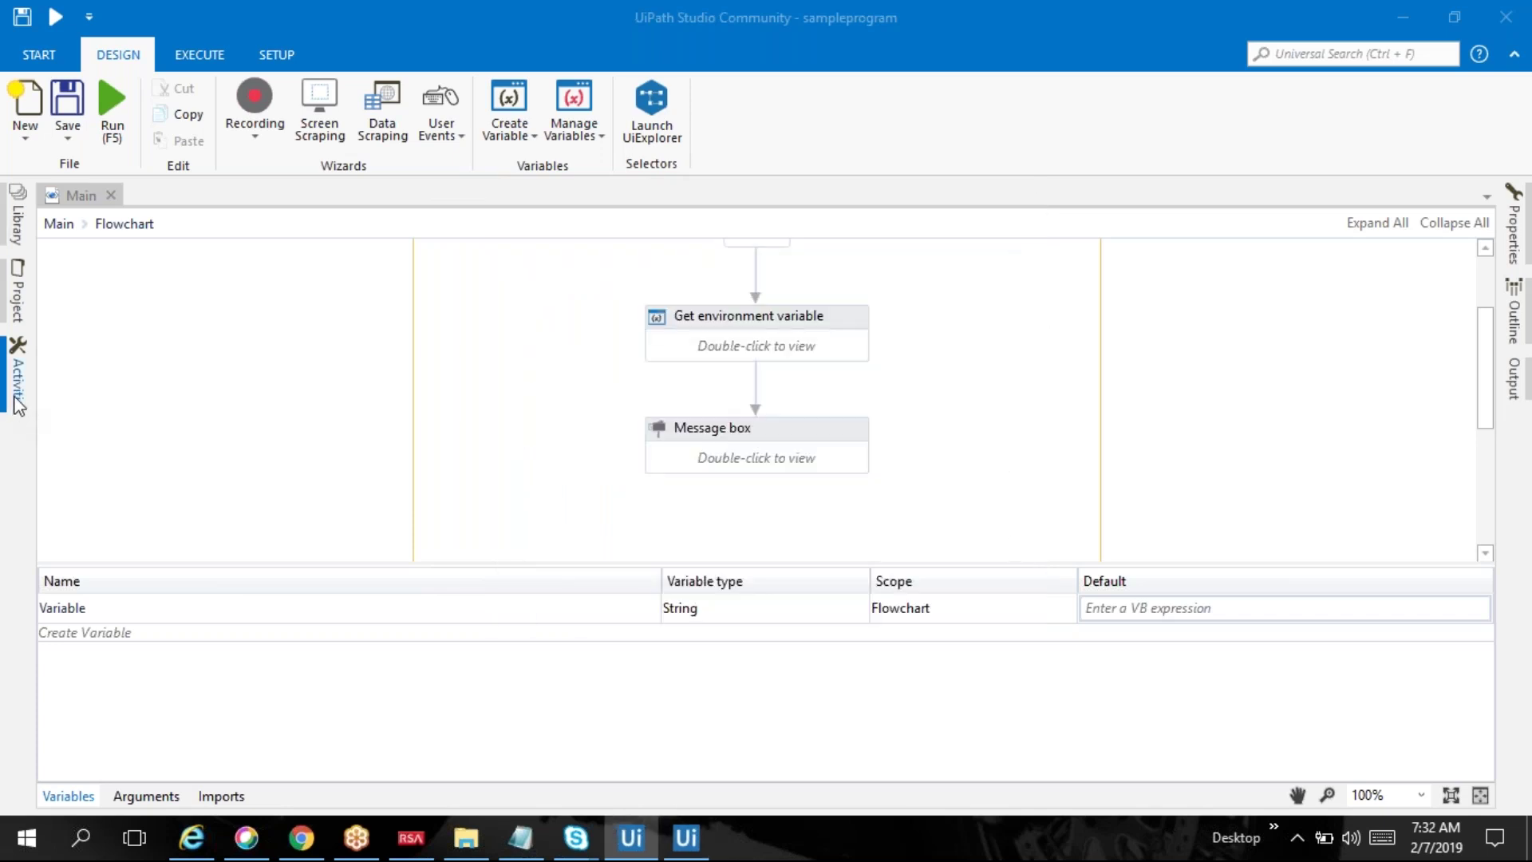
Step: Clear the activities filter, look through the System activity group, and search the activities for invoke
click(17, 403)
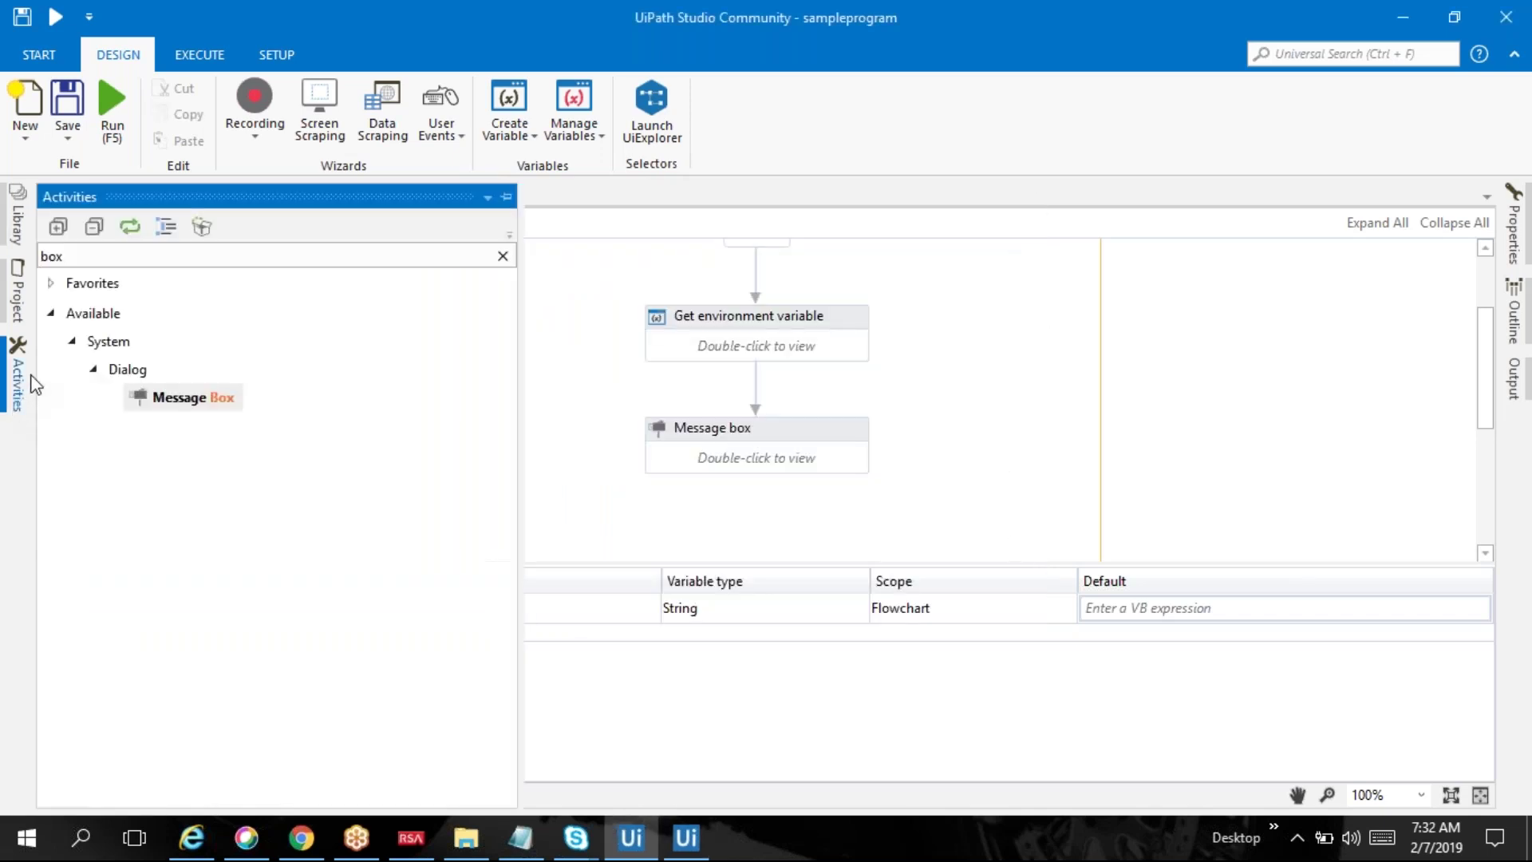
click(500, 257)
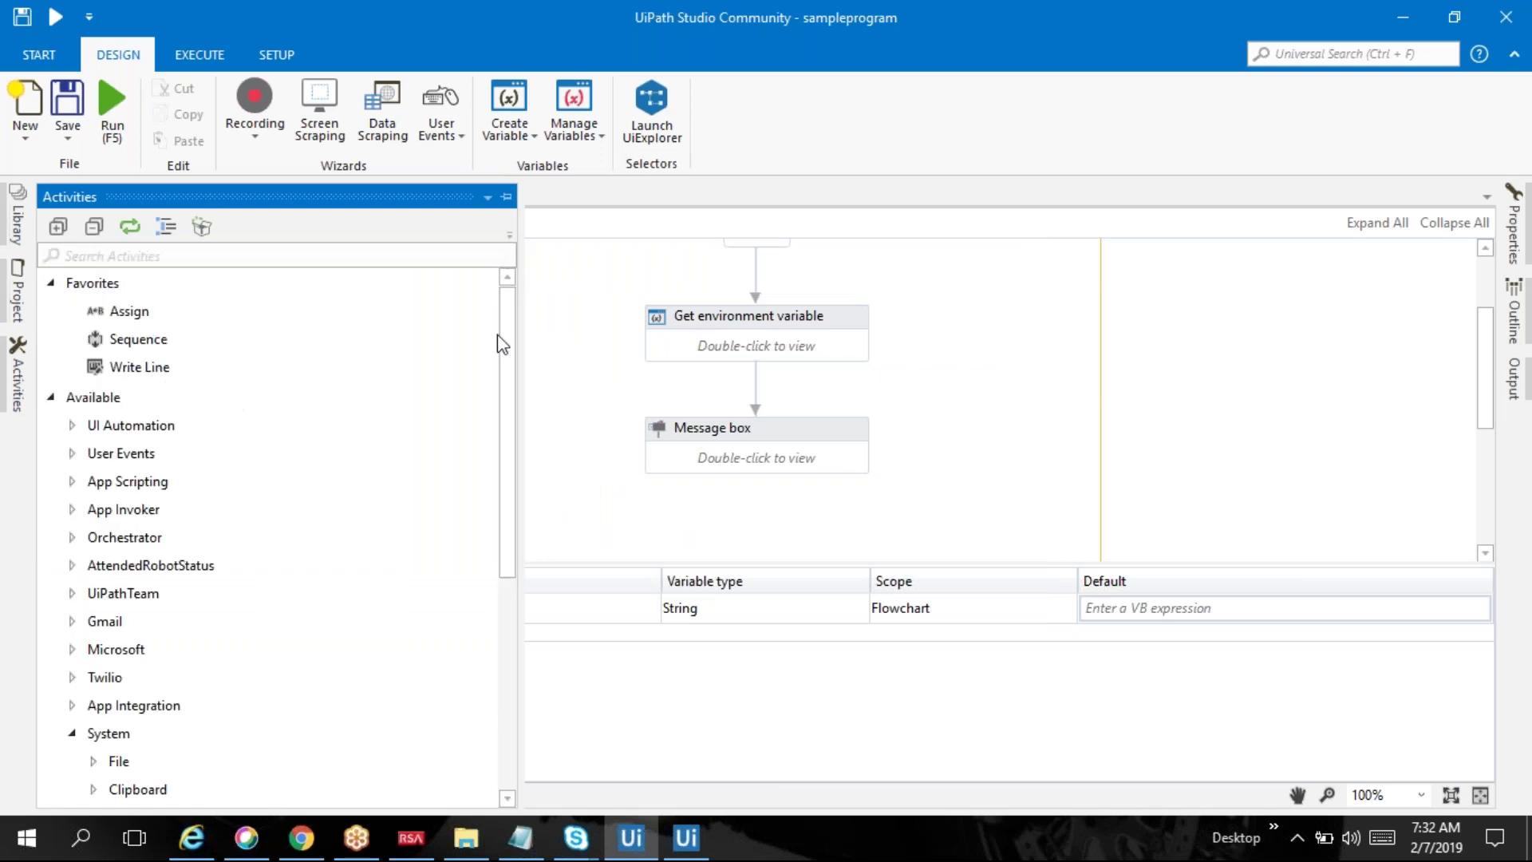
drag(515, 391, 498, 341)
click(503, 584)
click(94, 515)
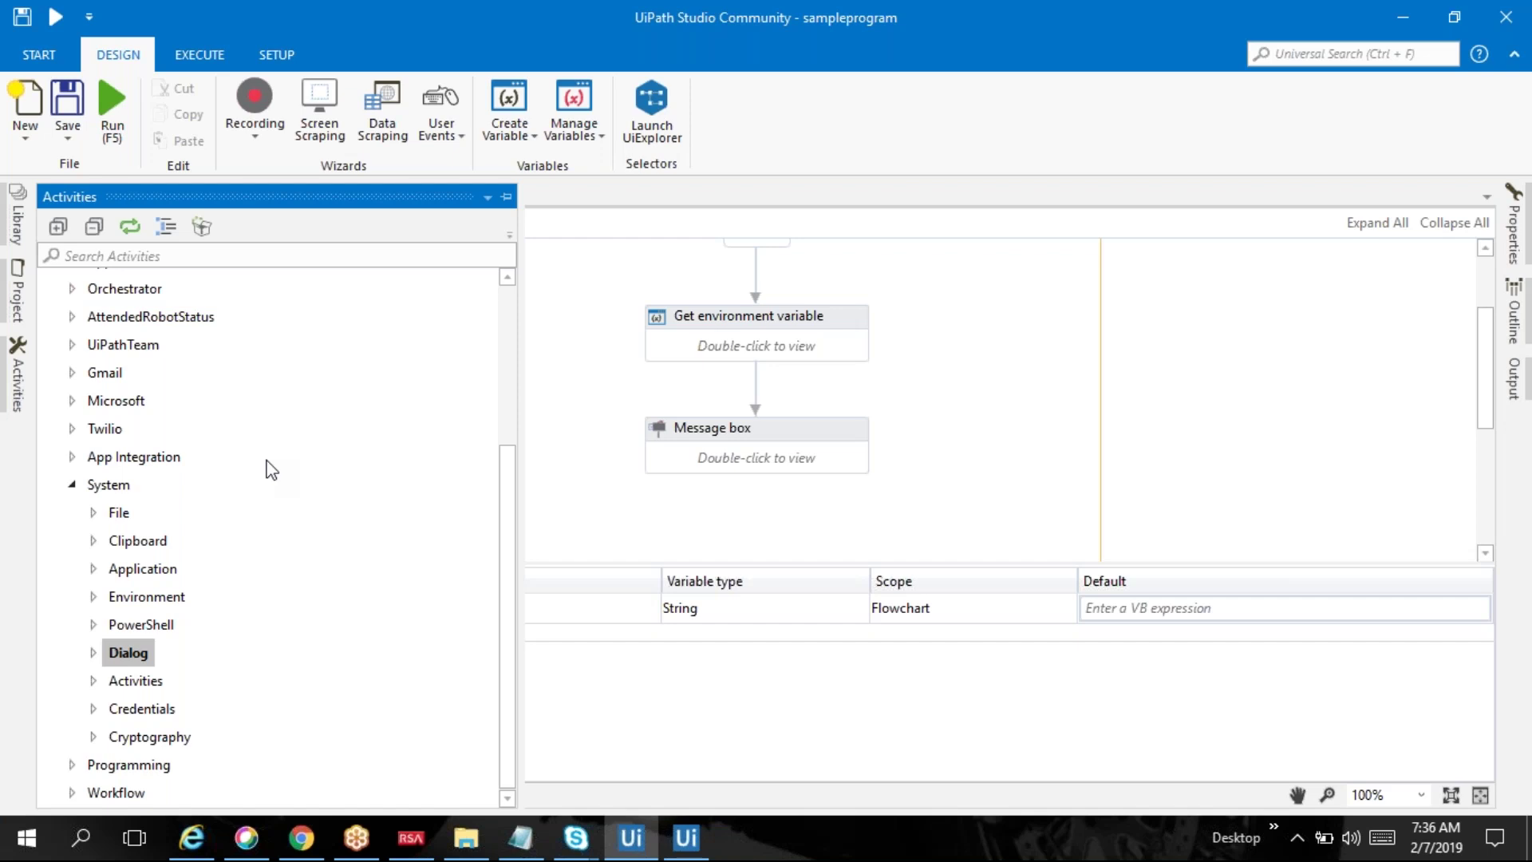
click(226, 260)
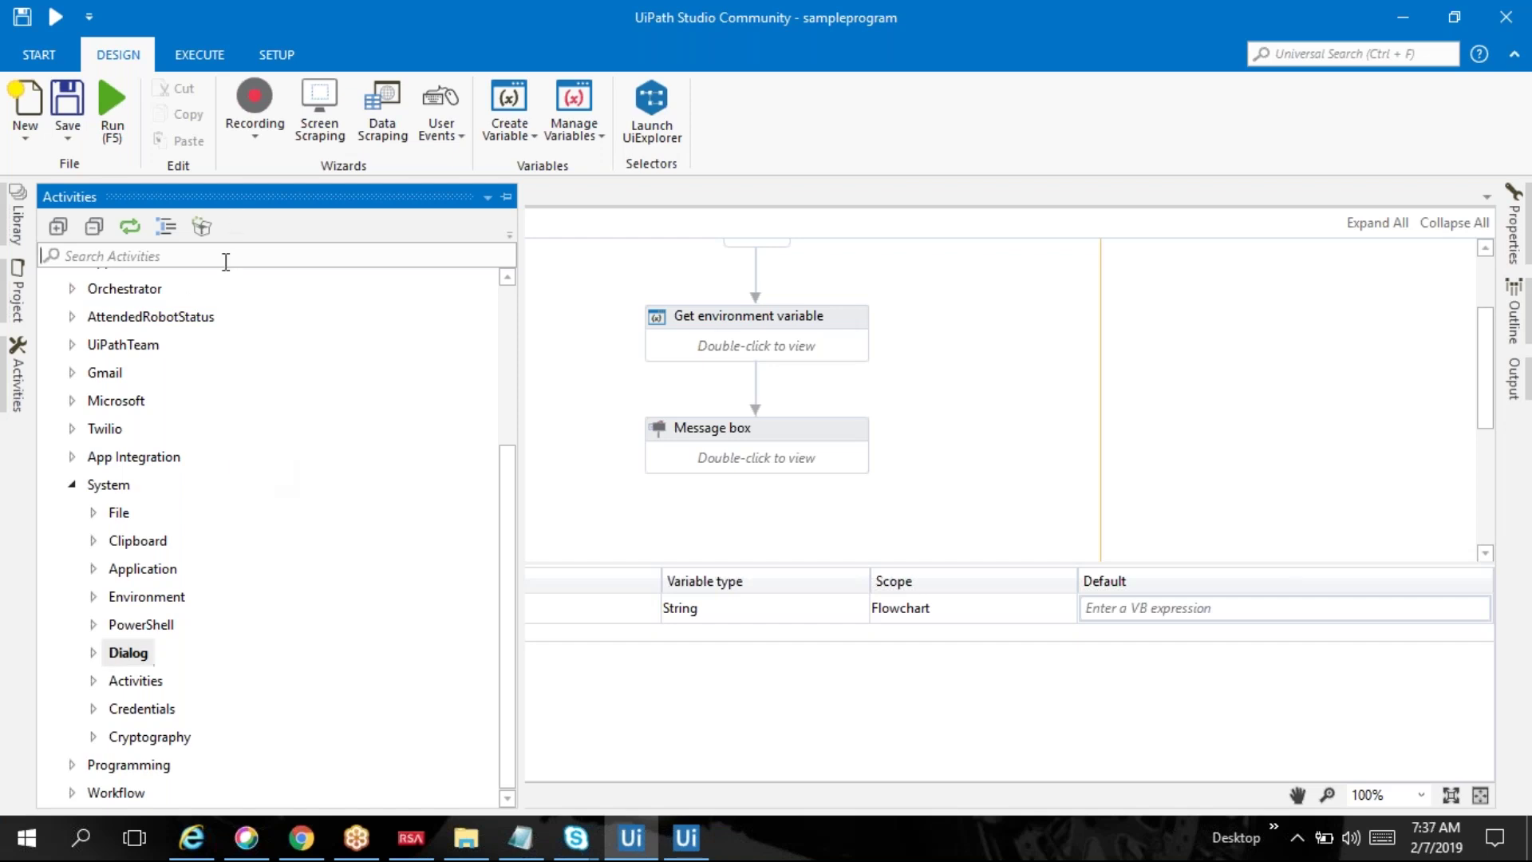
text(invoke)
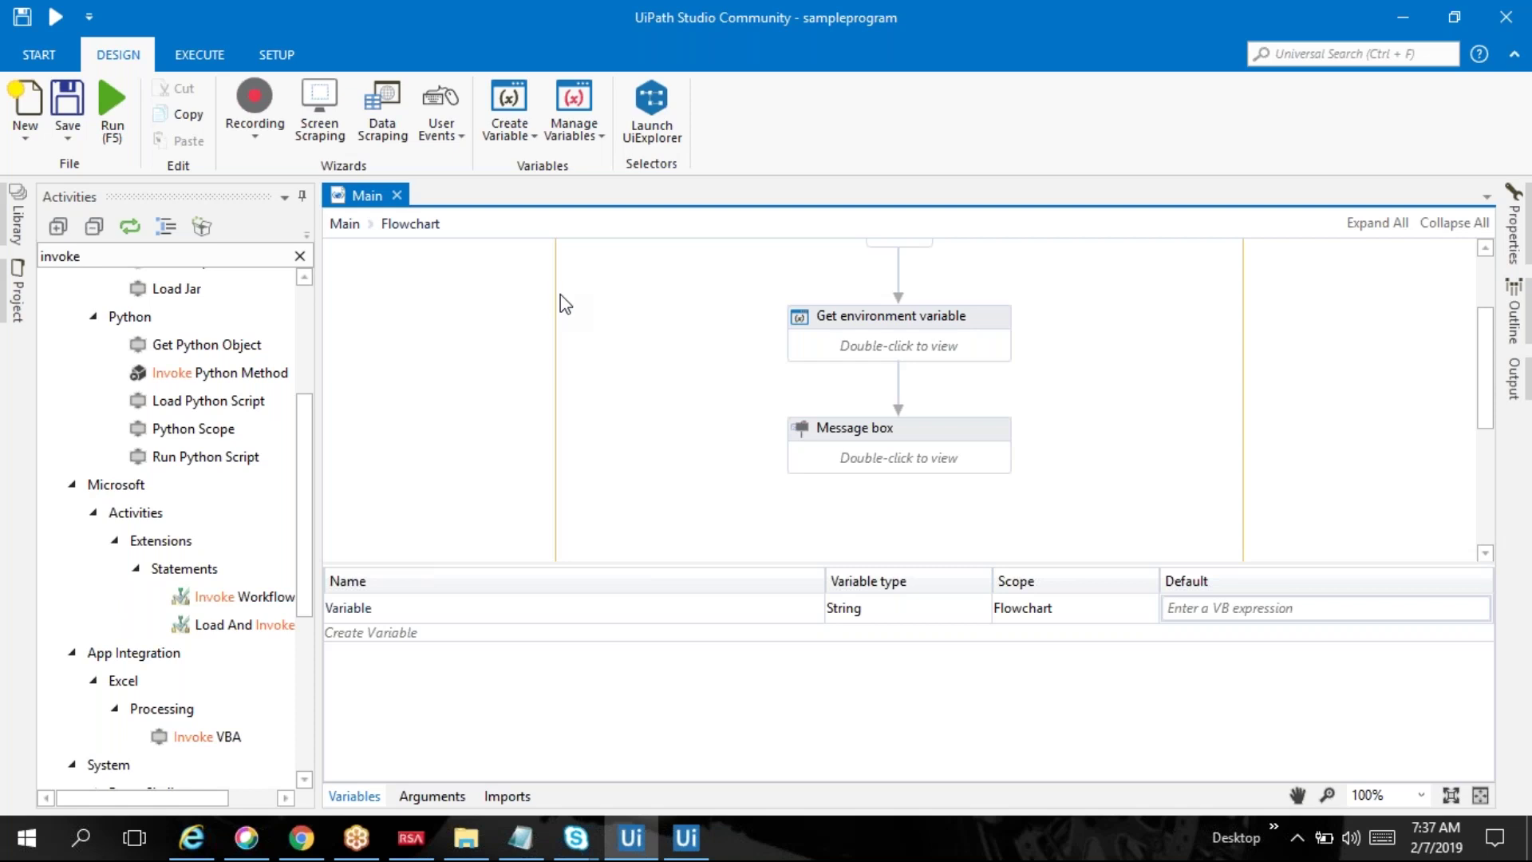
Step: Switch back to the UiPath Robot settings window
click(686, 838)
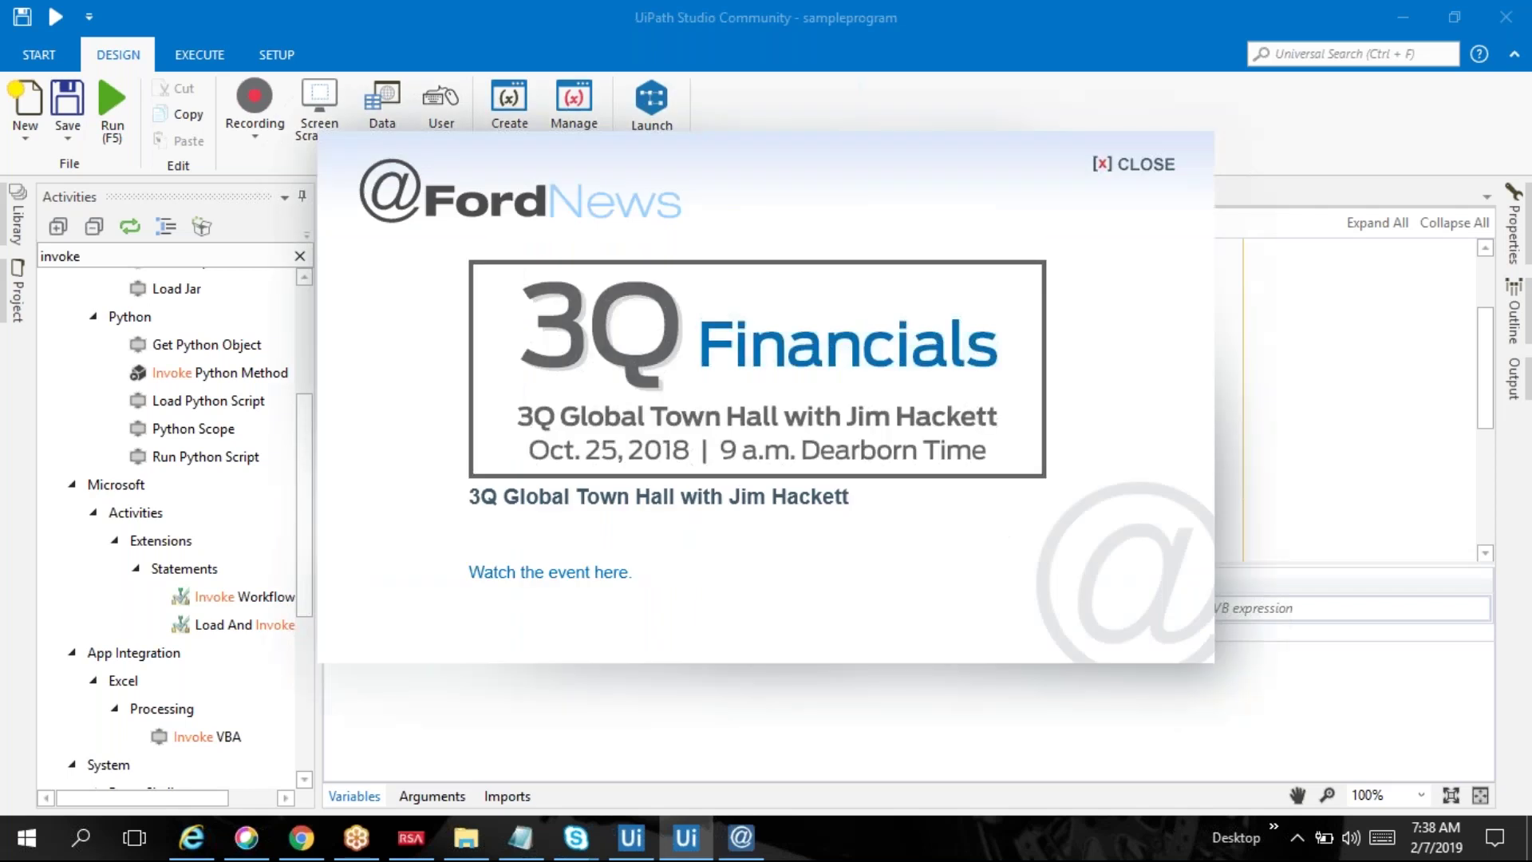
Step: Move the Message box and Get environment variable activities lower in the flowchart and delete the connector from Start
click(1410, 600)
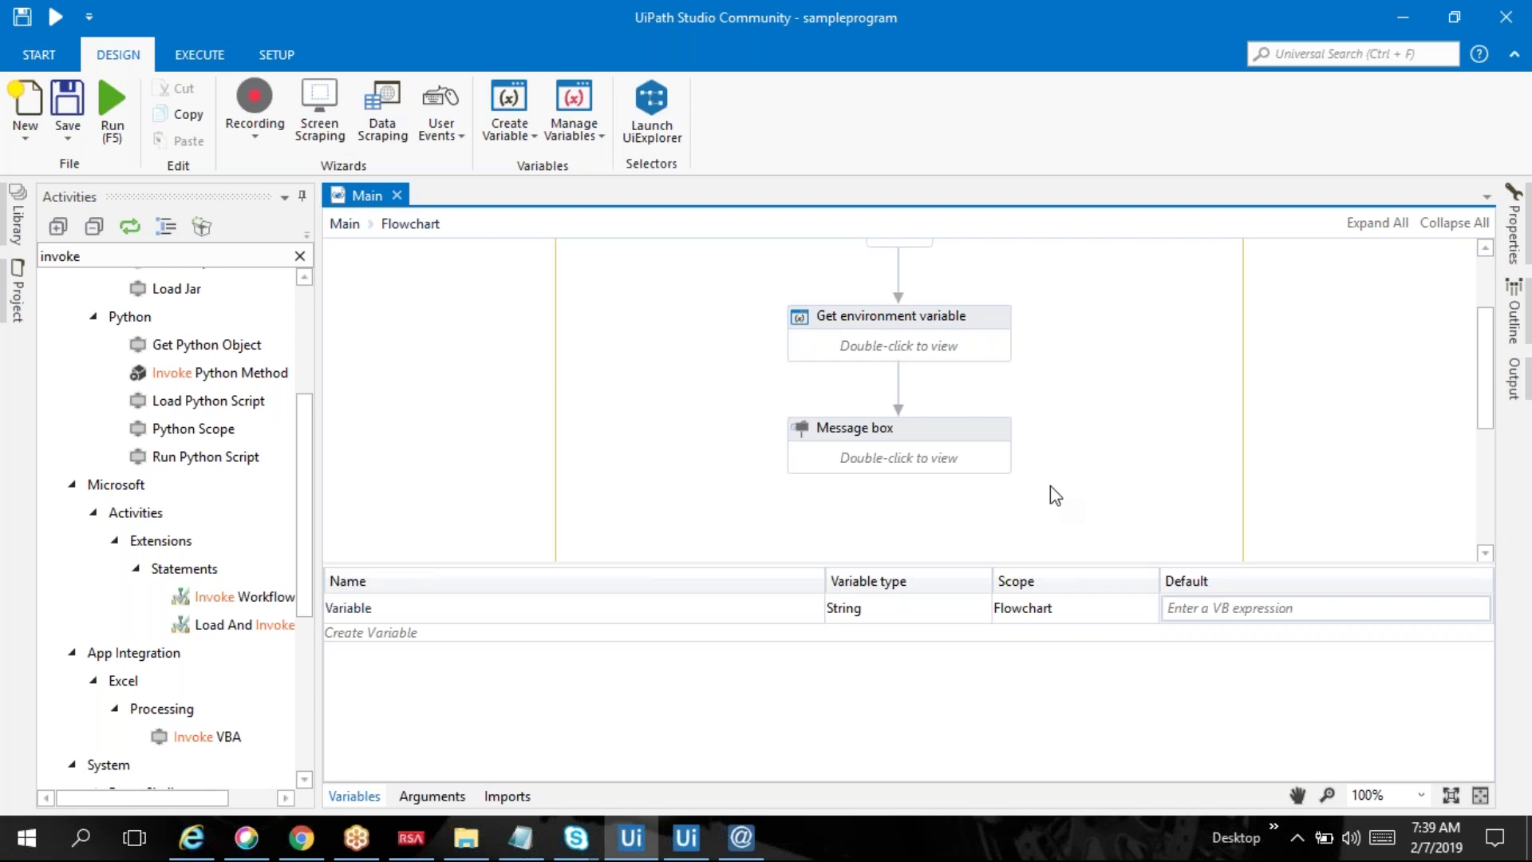
scroll(1101, 427, up, 3)
scroll(1089, 428, down, 4)
scroll(1026, 411, up, 3)
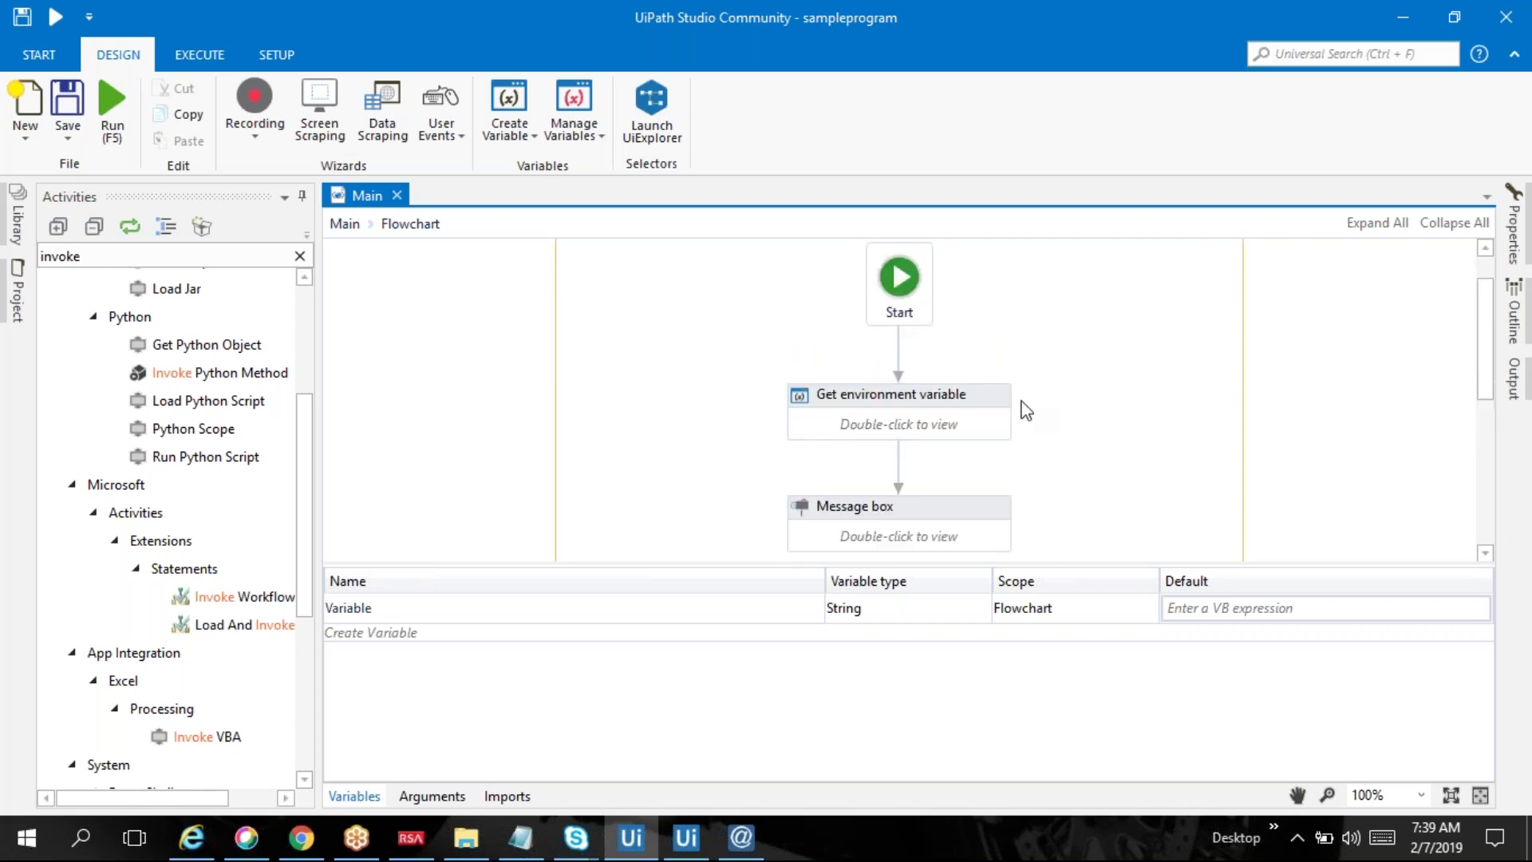
scroll(826, 455, down, 2)
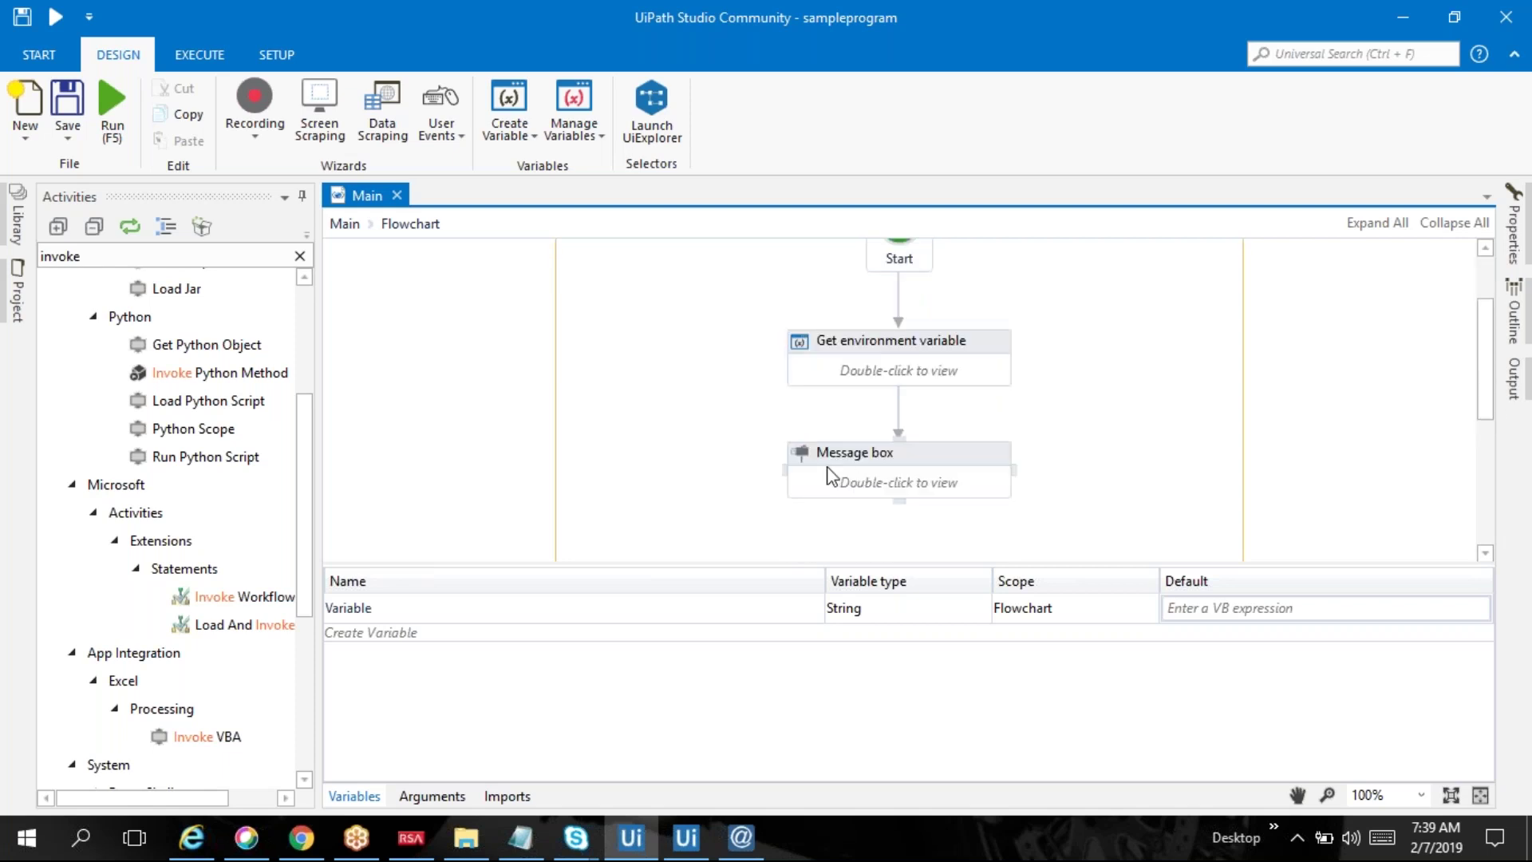
drag(818, 471, 810, 503)
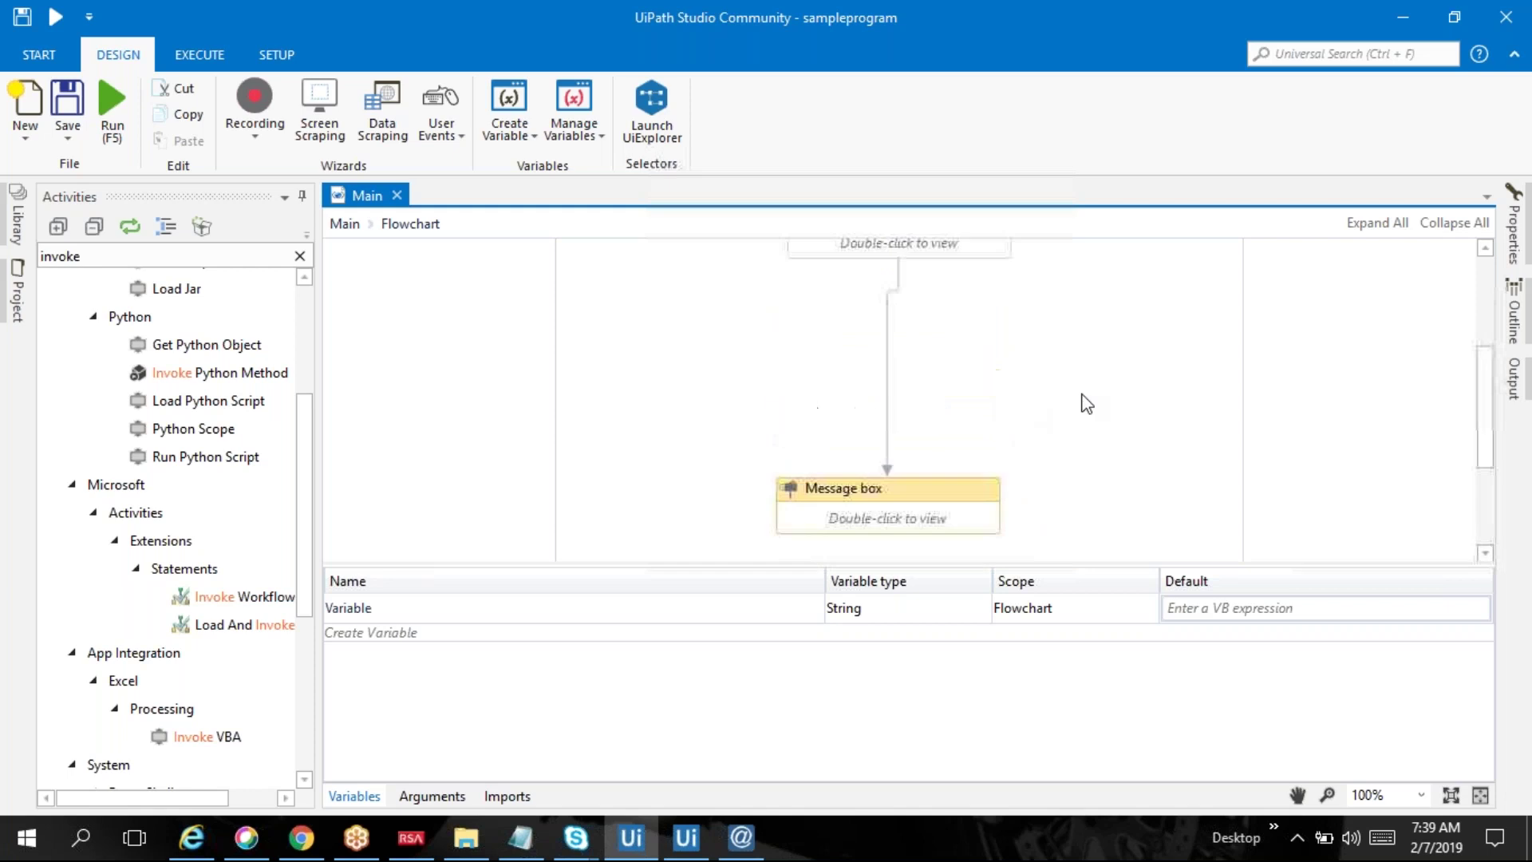
scroll(857, 302, up, 1)
drag(856, 302, 802, 447)
scroll(1175, 410, up, 3)
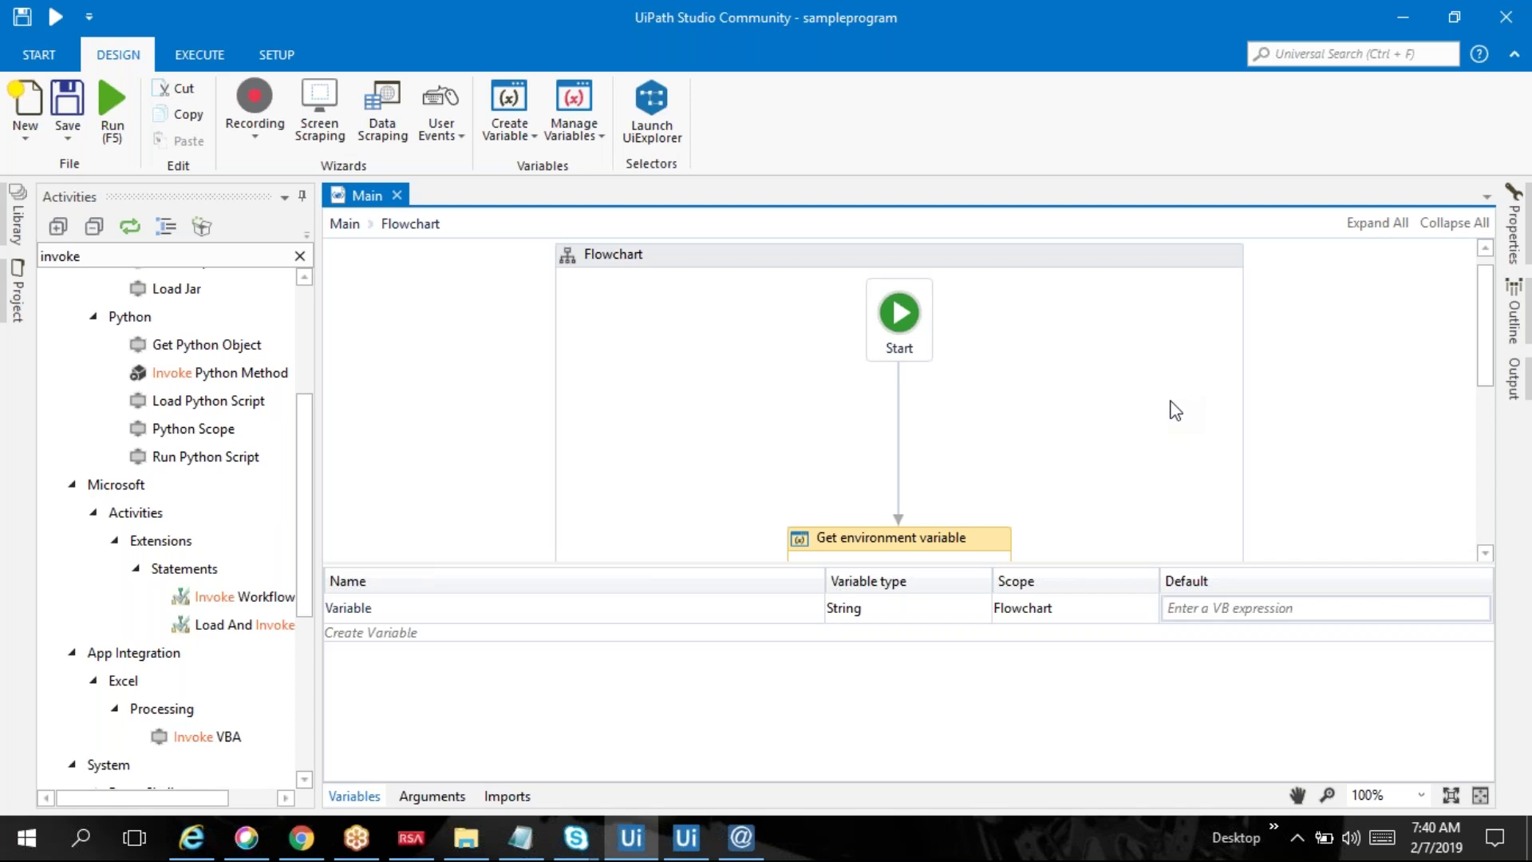
click(898, 463)
key(Delete)
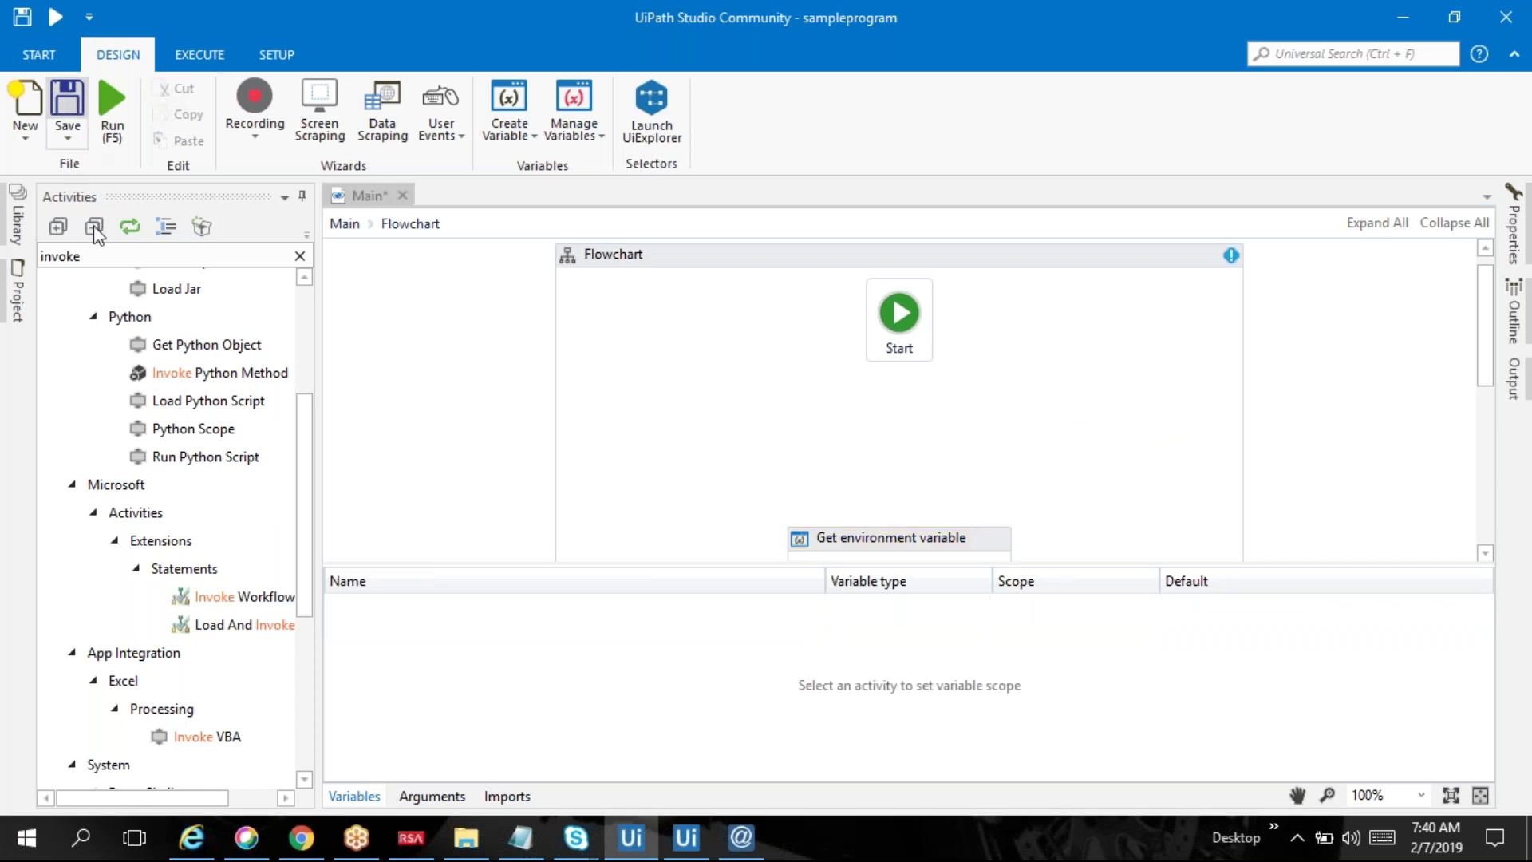
Step: Search the activities for key and insert a Key Press Trigger connected between Start and Get environment variable
click(48, 257)
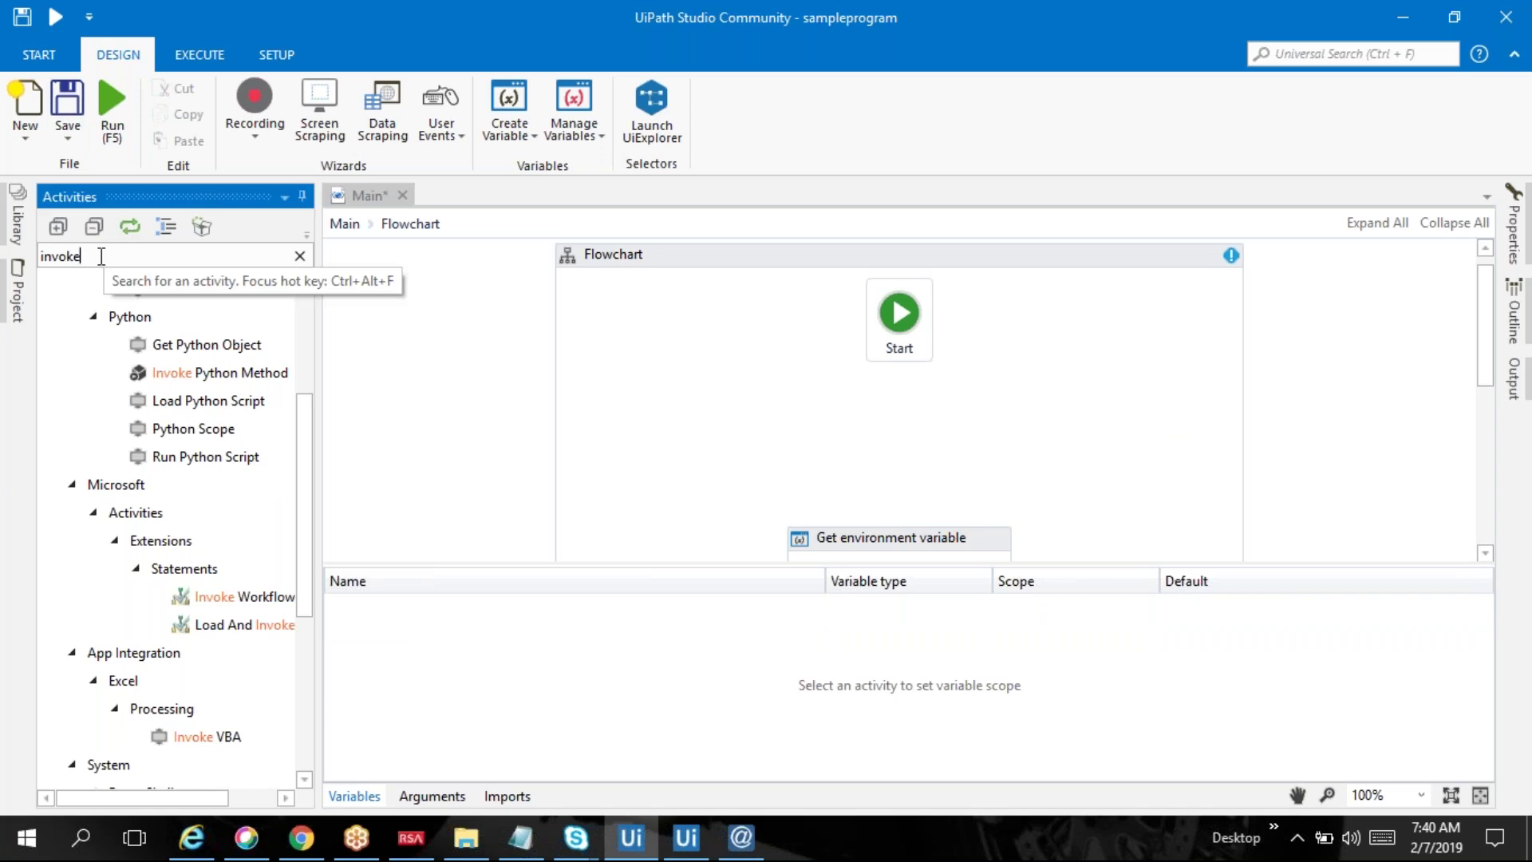
double_click(48, 256)
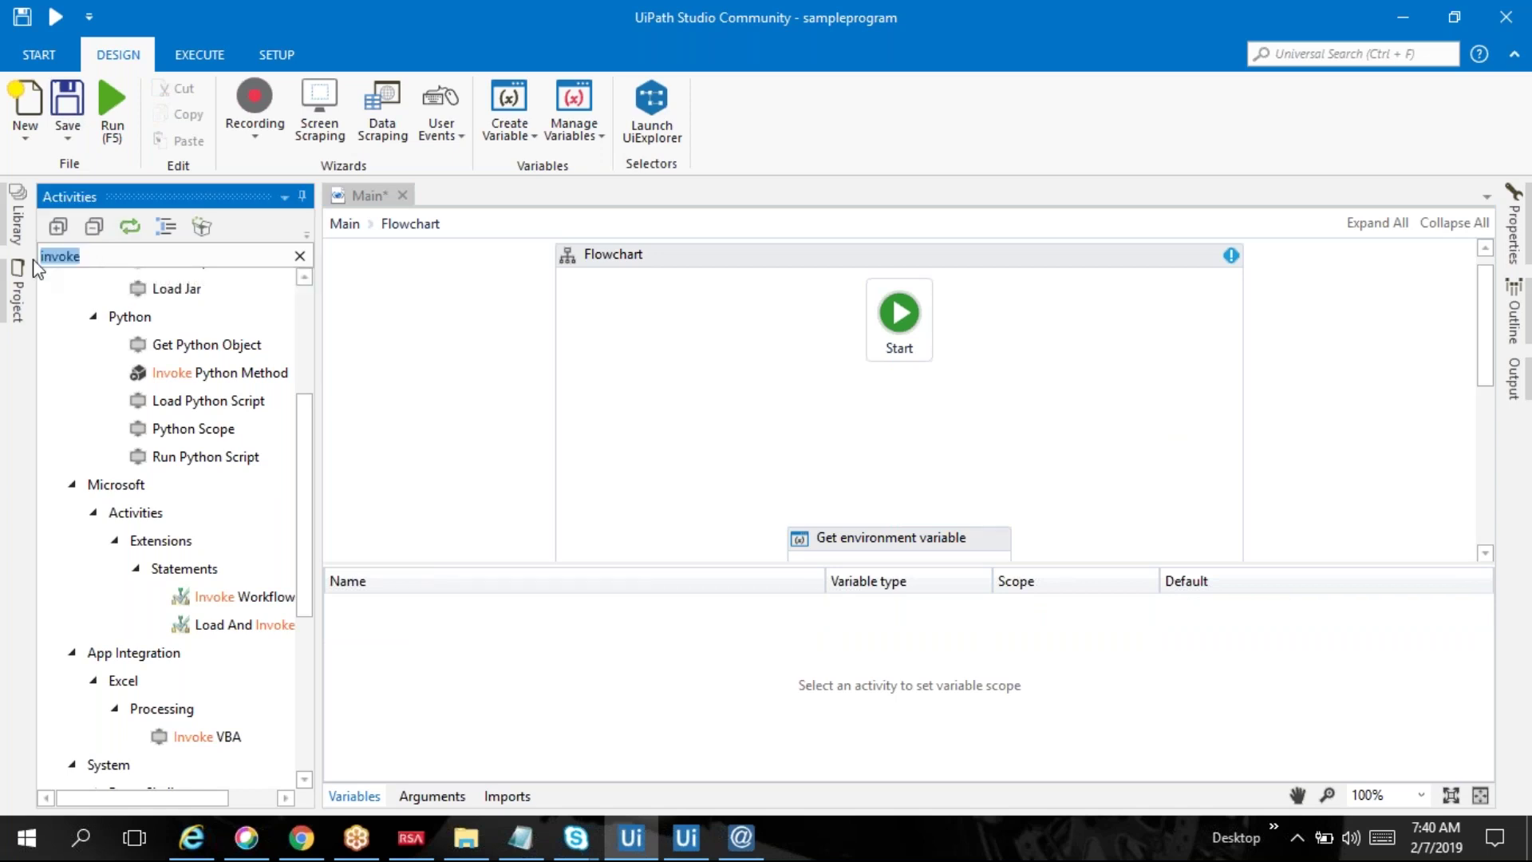
text(keypress)
click(407, 369)
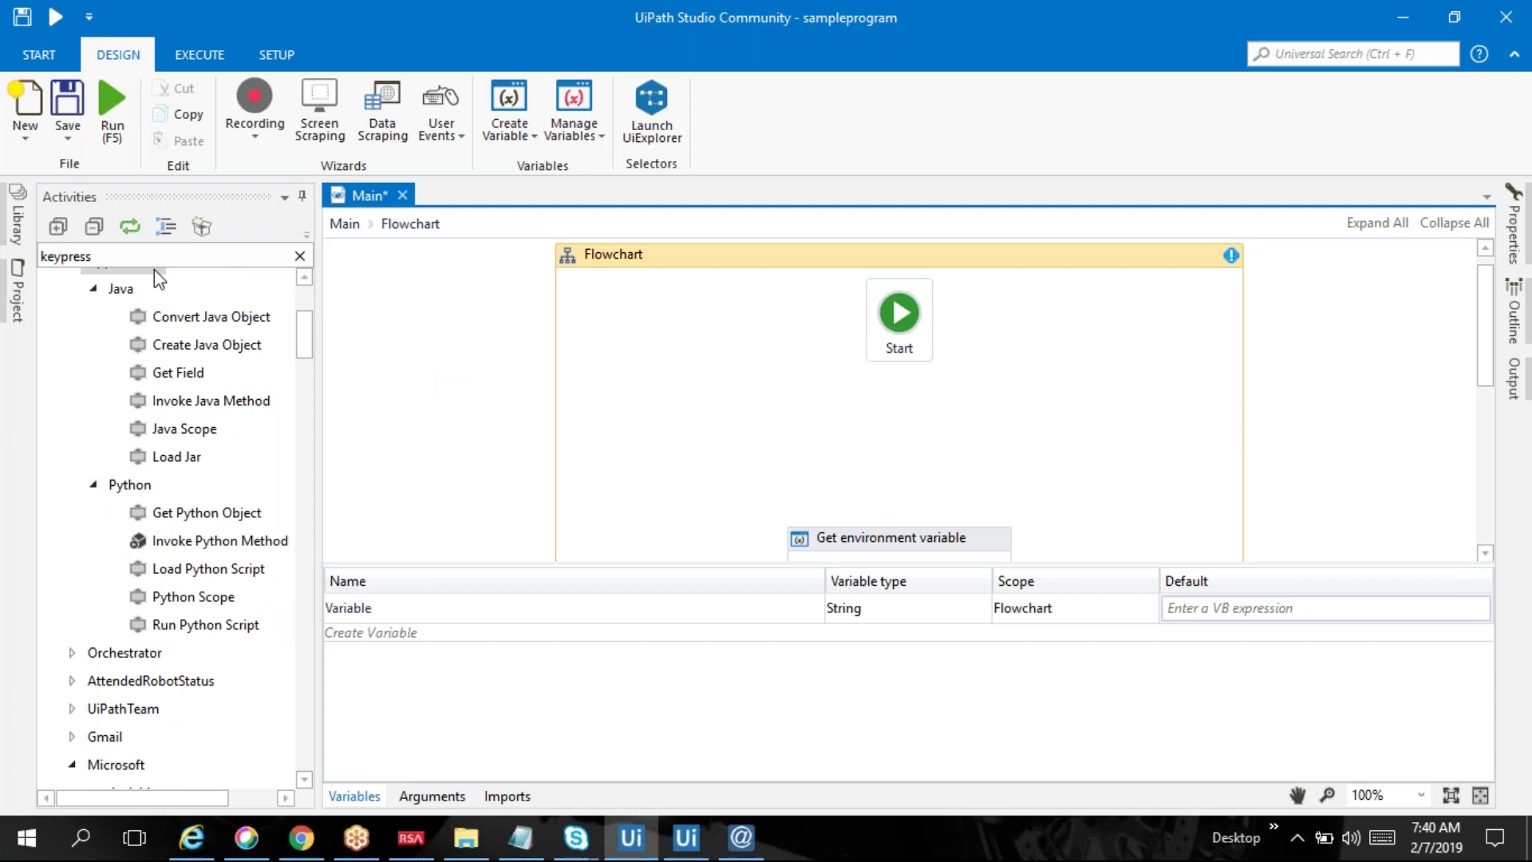
click(187, 258)
key(BackSpace)
key(BackSpace)
key(BackSpace)
key(BackSpace)
key(BackSpace)
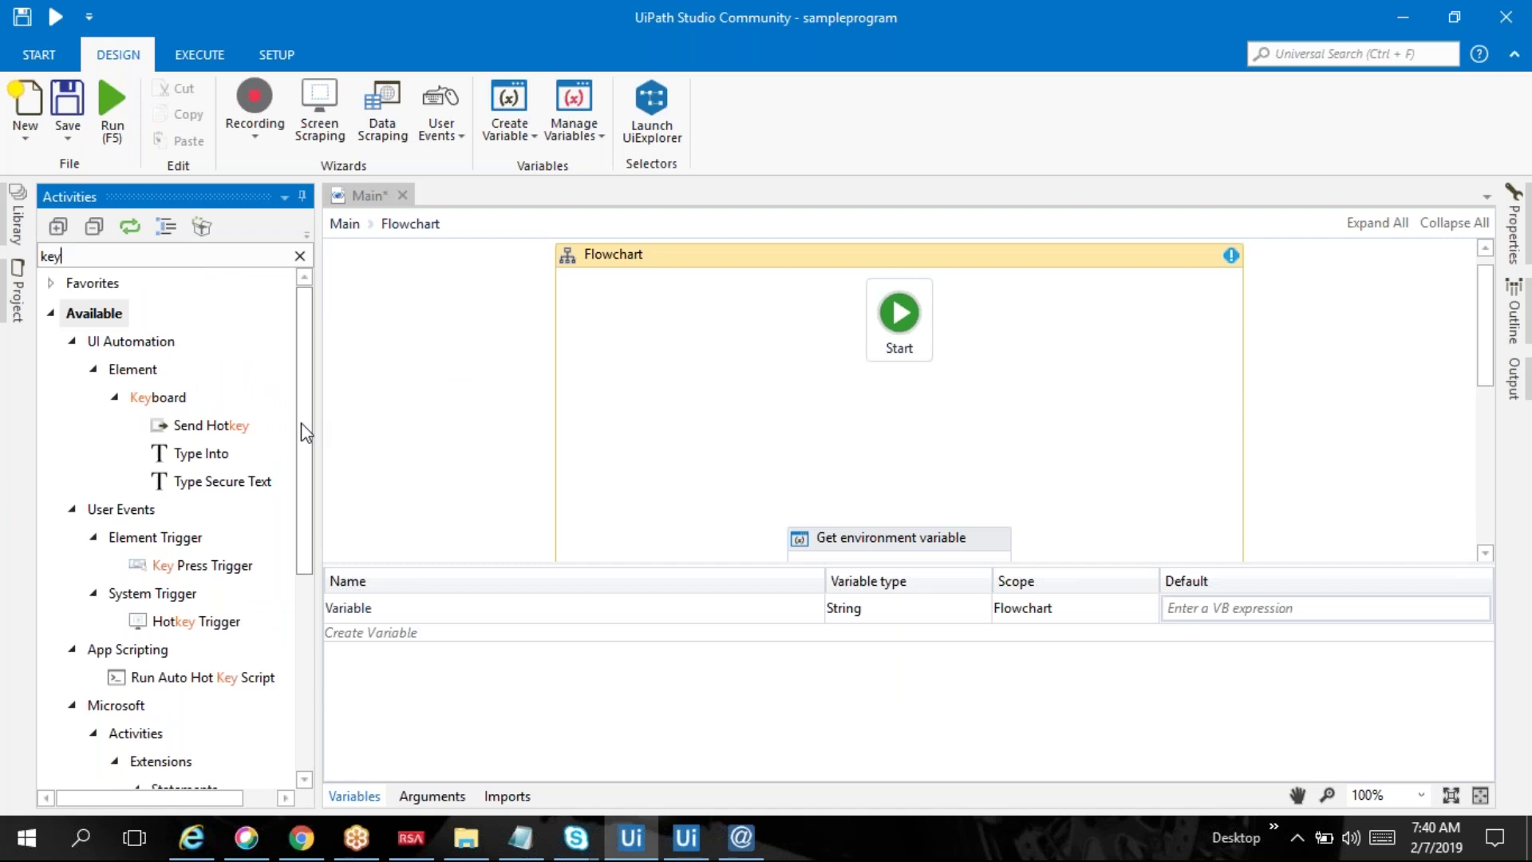
drag(202, 565, 919, 425)
drag(900, 365, 902, 535)
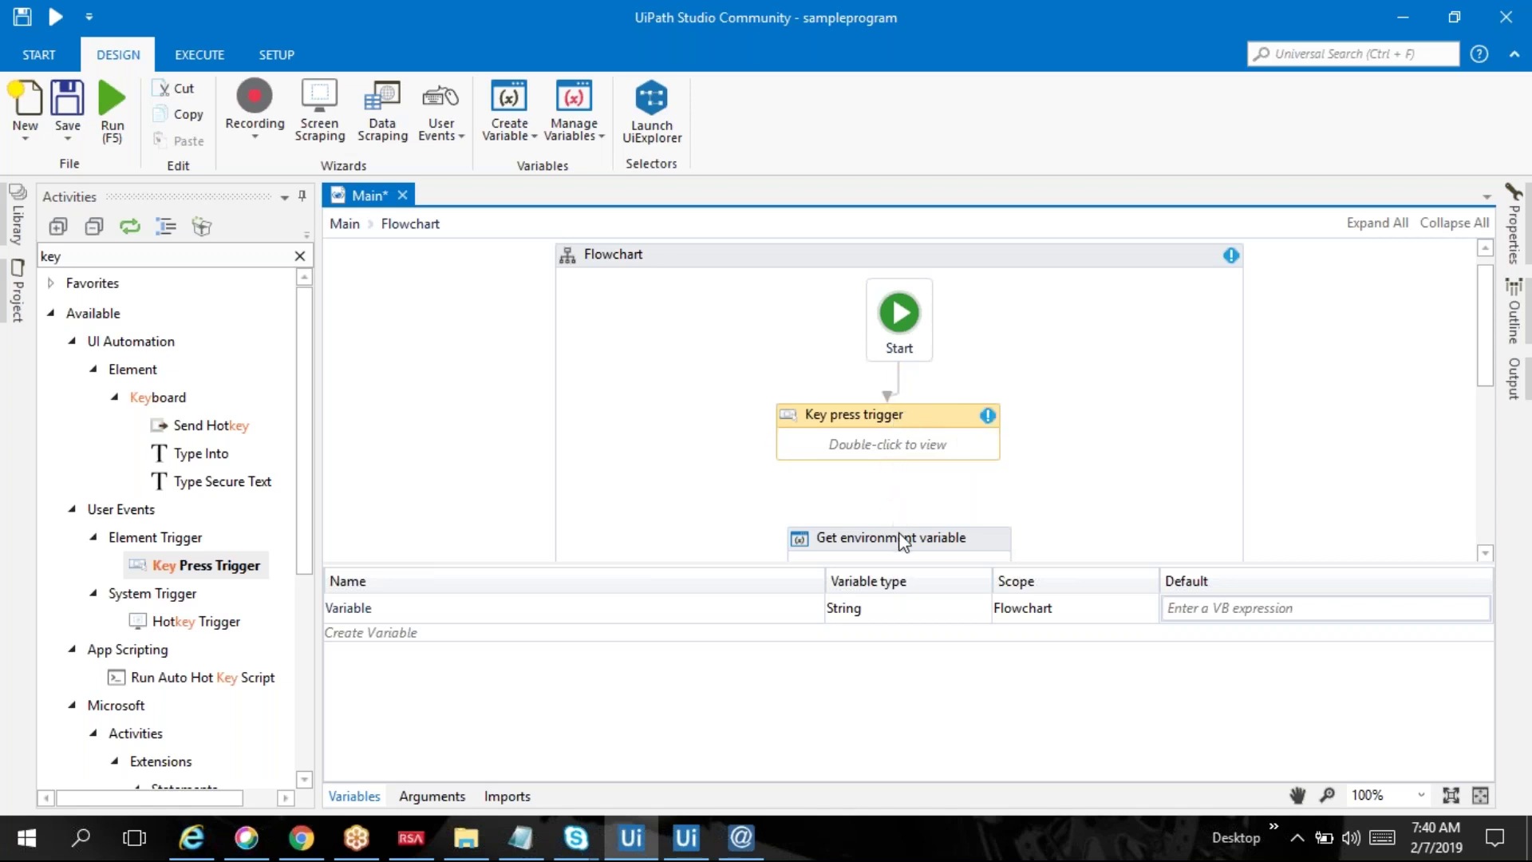
click(949, 467)
double_click(931, 443)
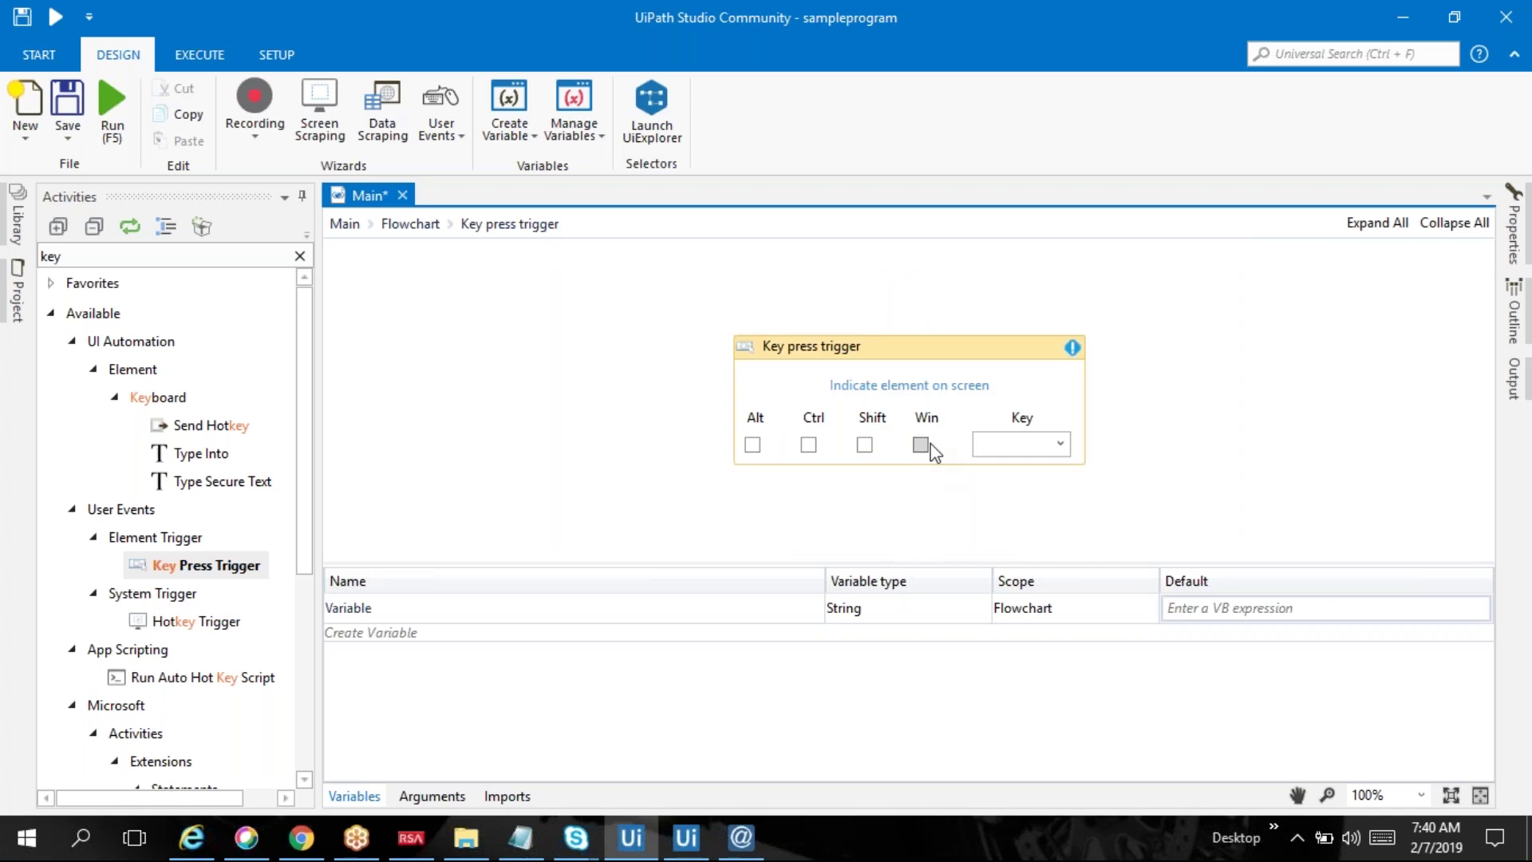
click(753, 445)
click(1059, 444)
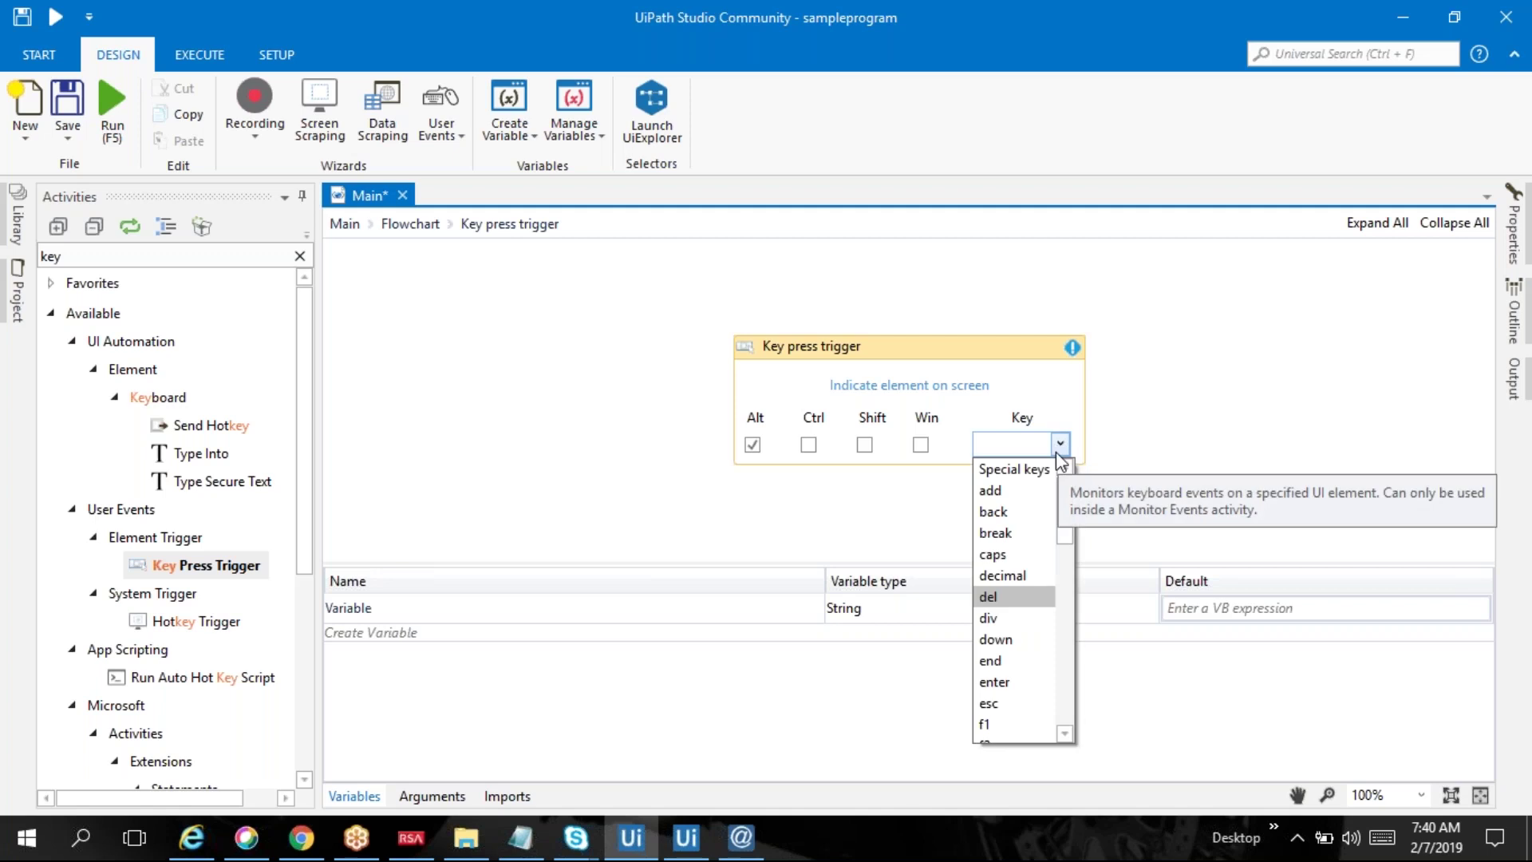
click(1011, 445)
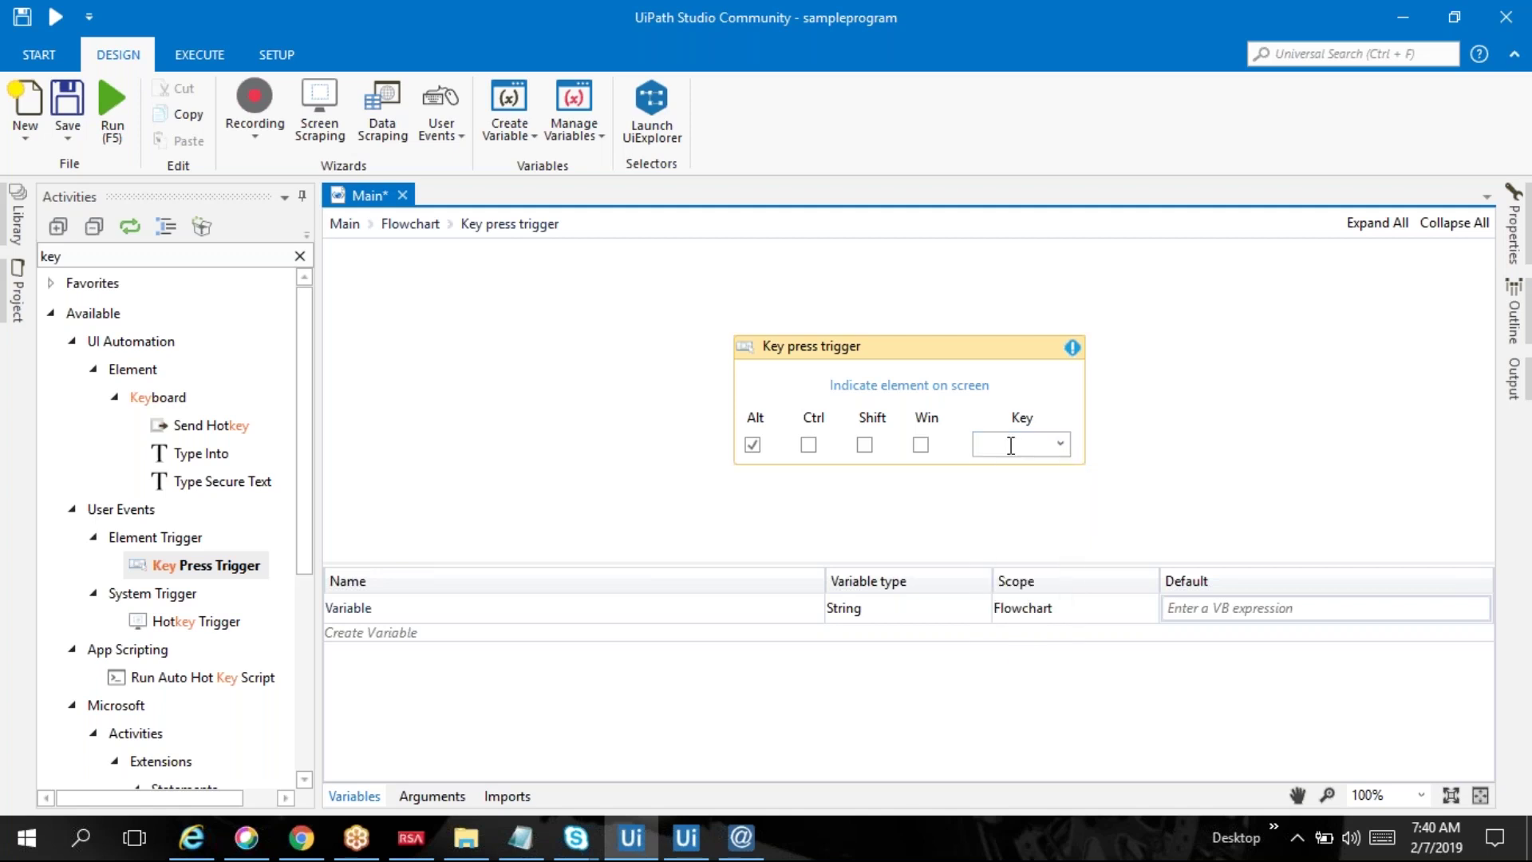
text(f)
click(809, 446)
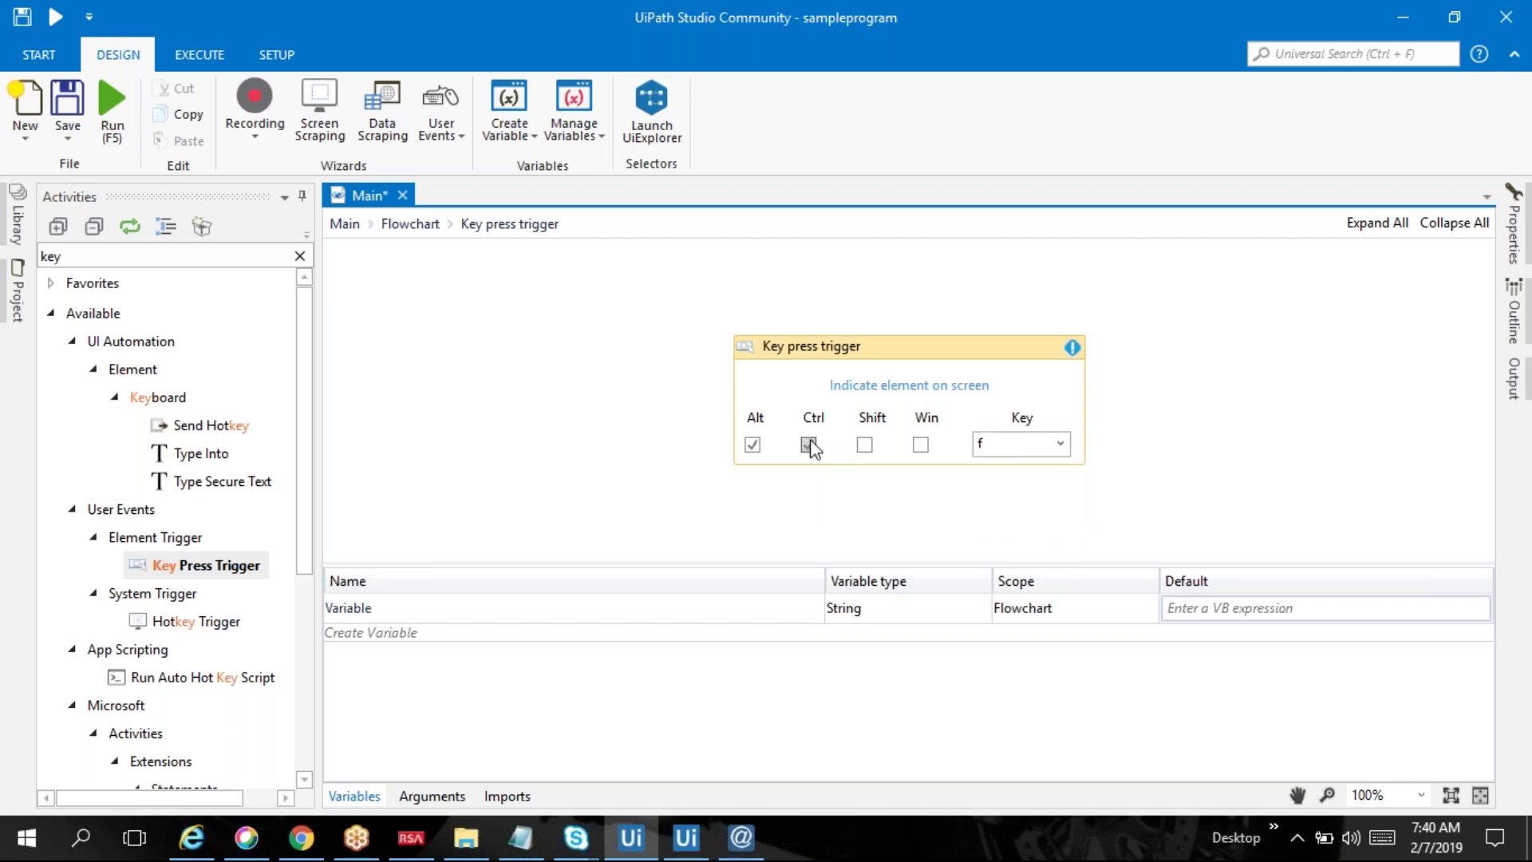
click(898, 385)
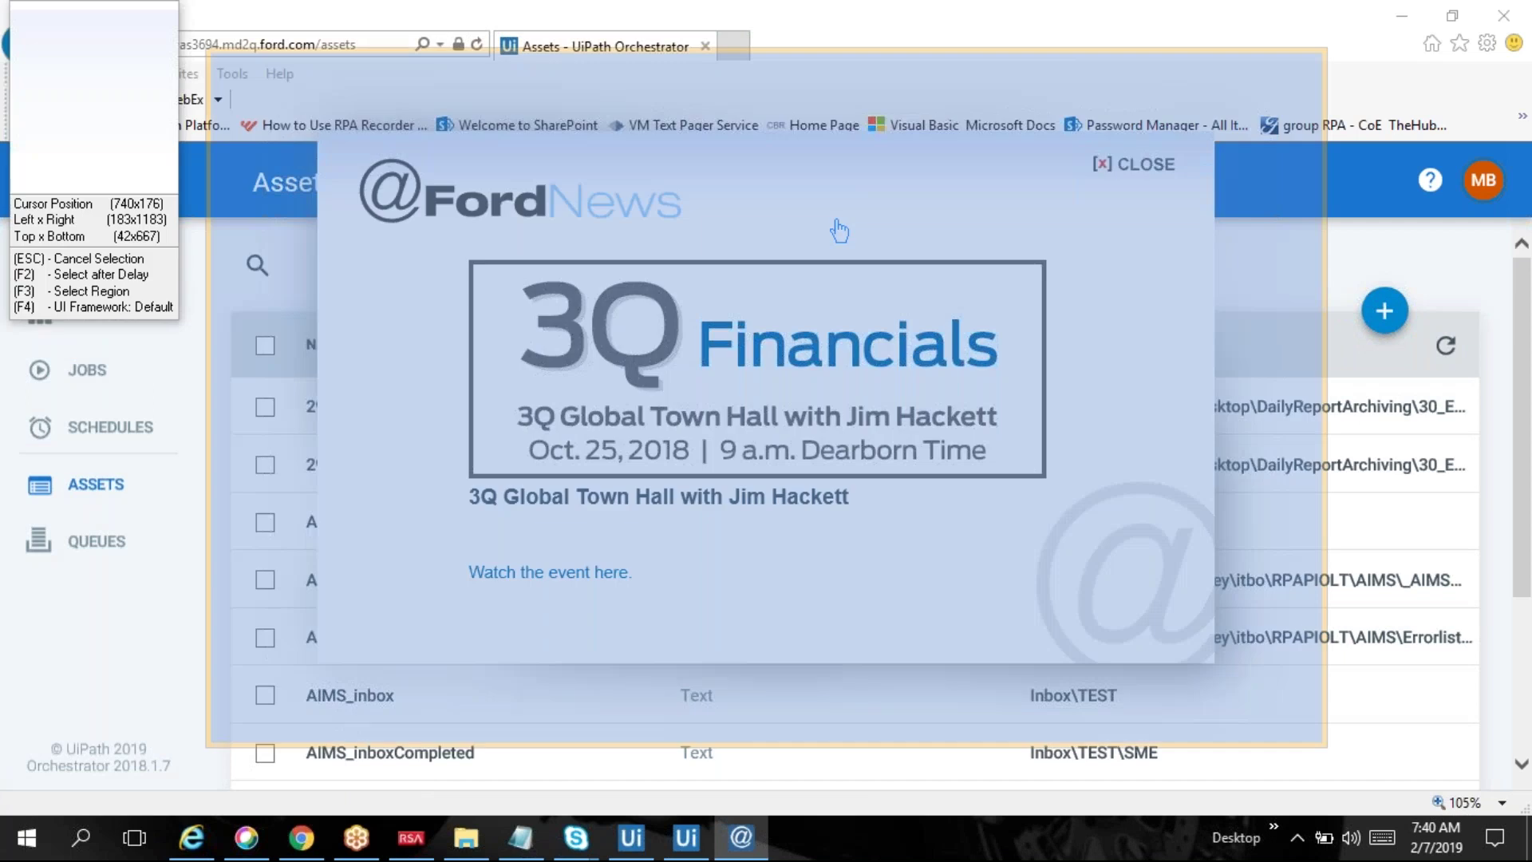
click(840, 231)
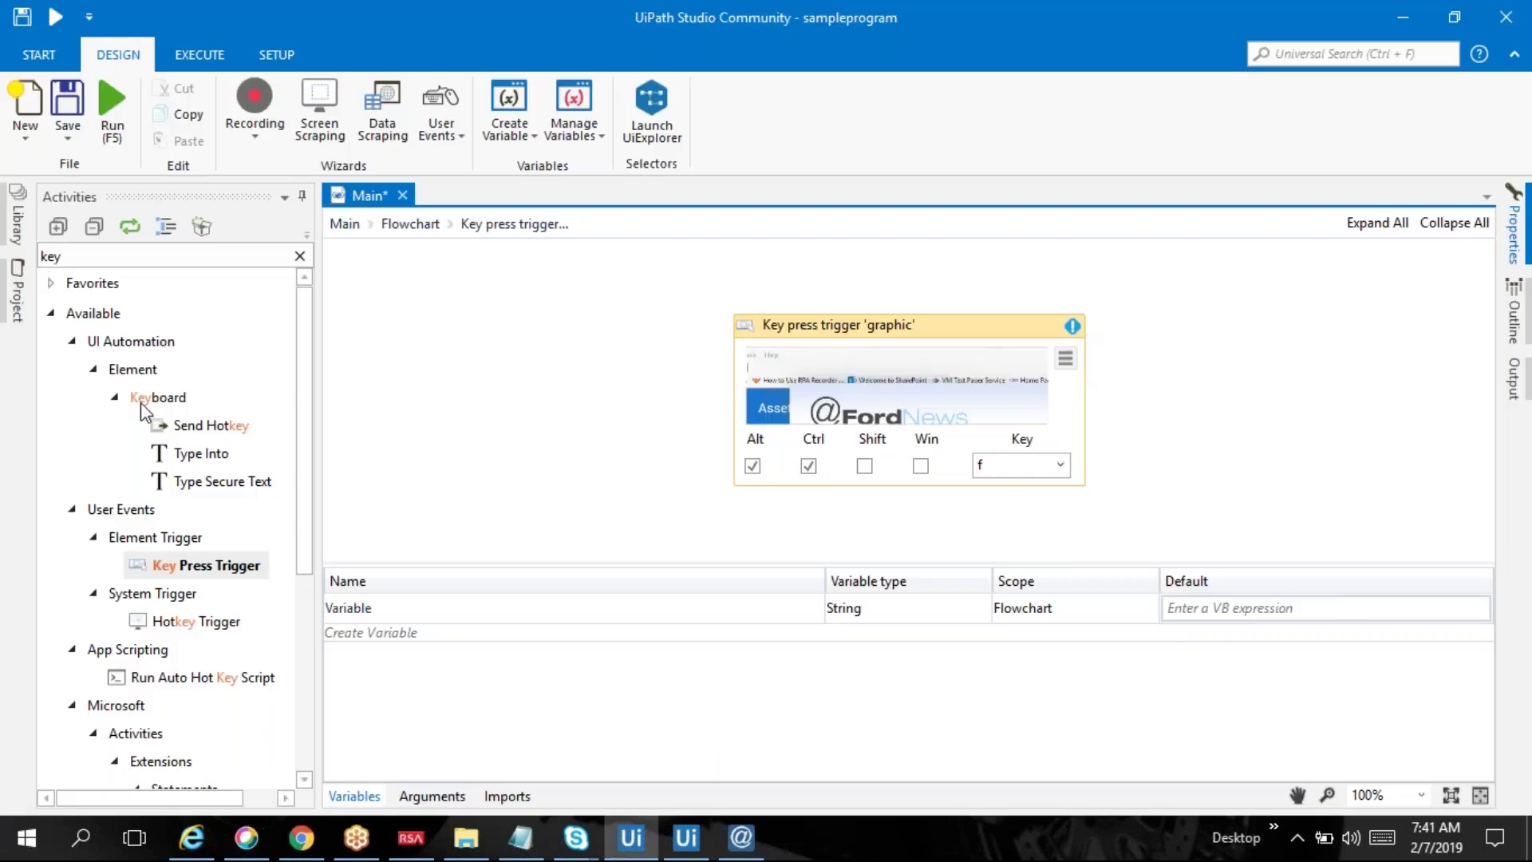
Step: Look through the remaining key activities, search the activities for moi, and return to the flowchart level
drag(303, 527, 317, 734)
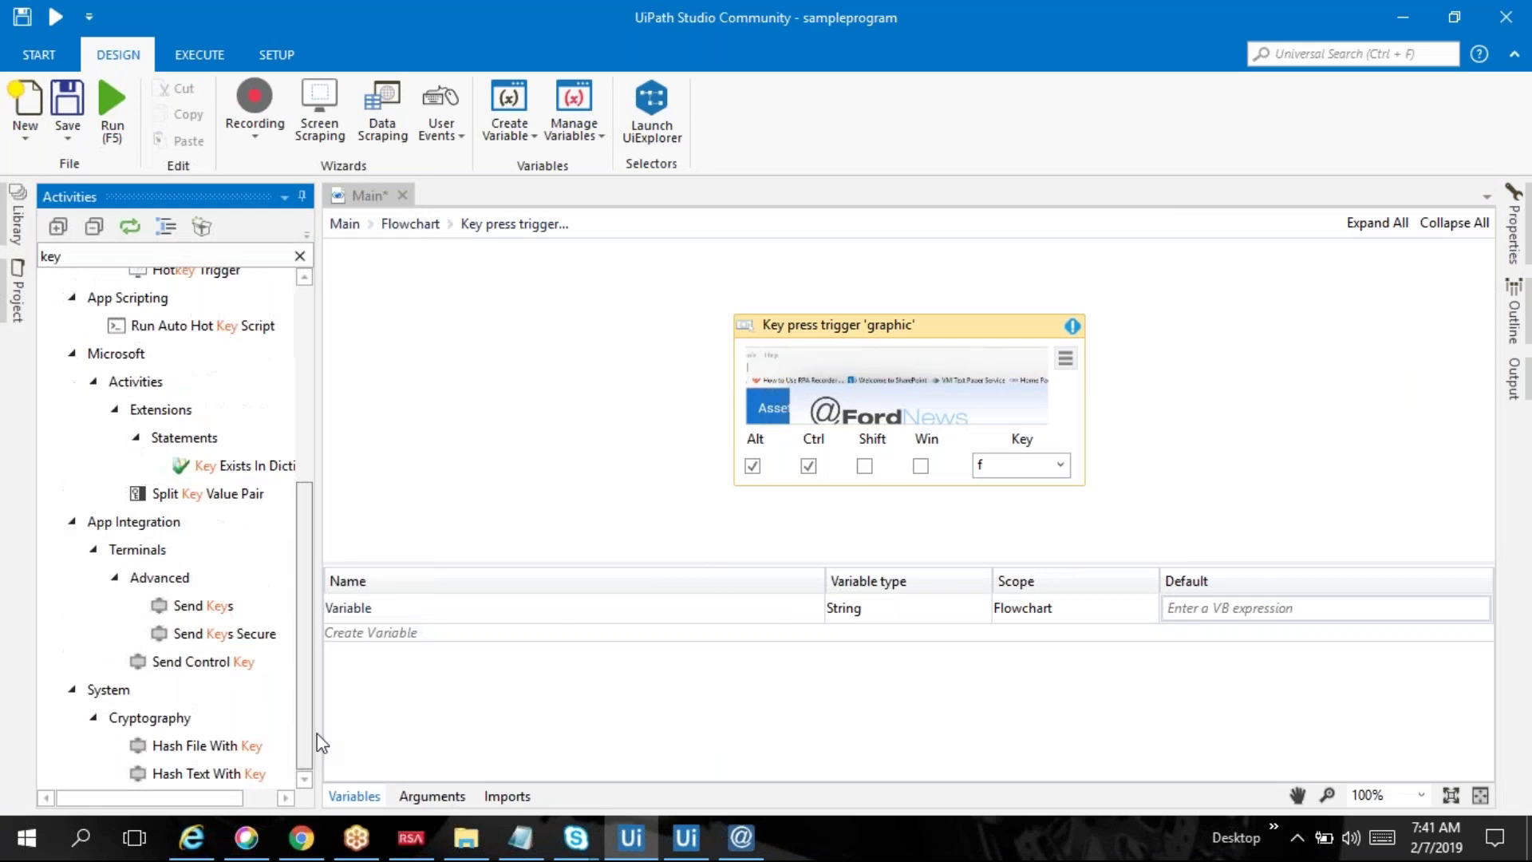
drag(140, 255, 4, 255)
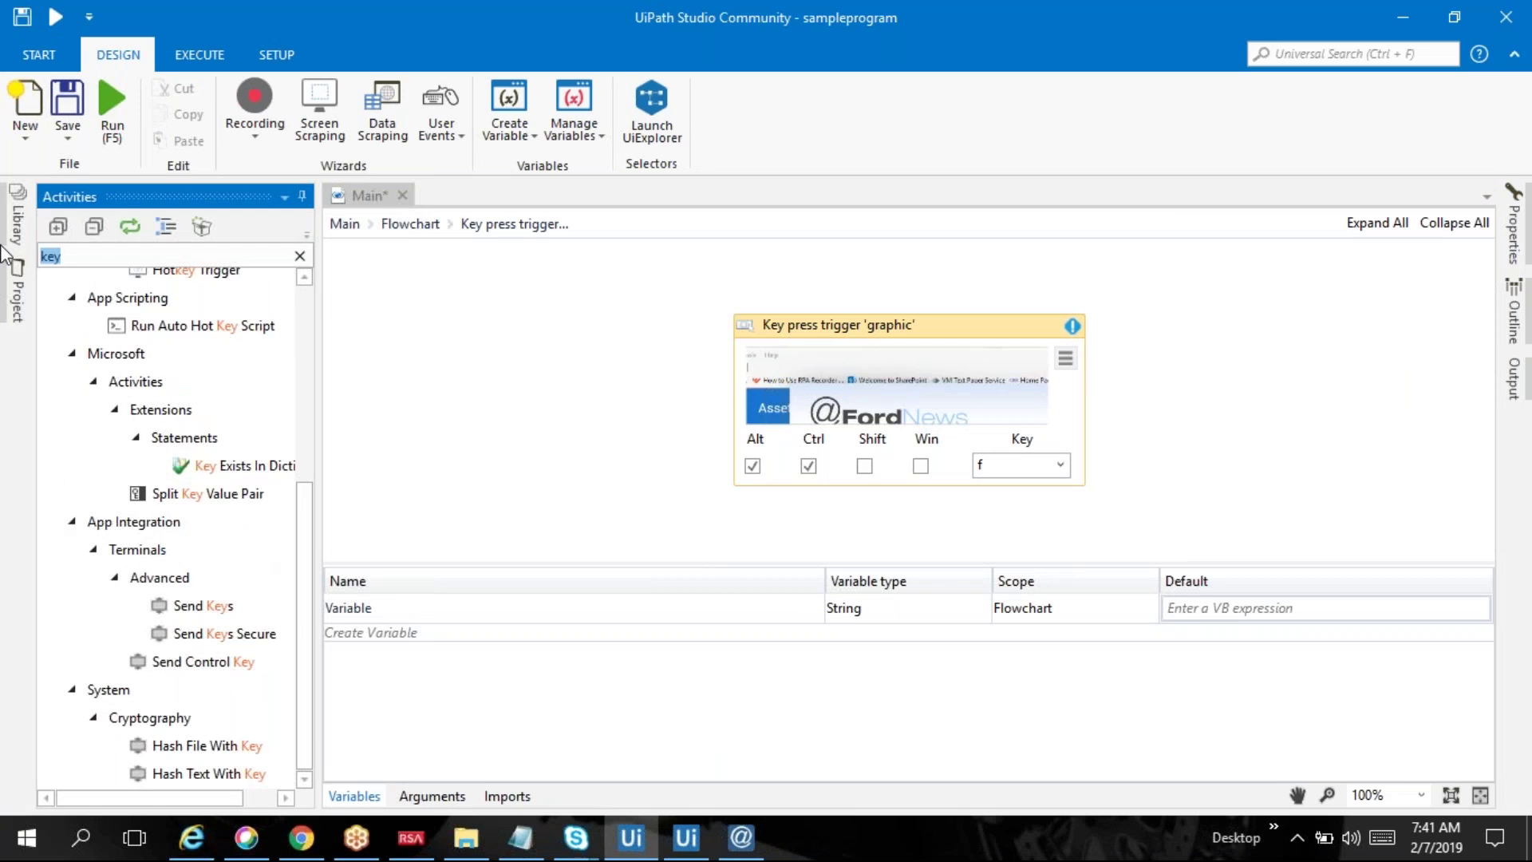
click(407, 224)
text(moi)
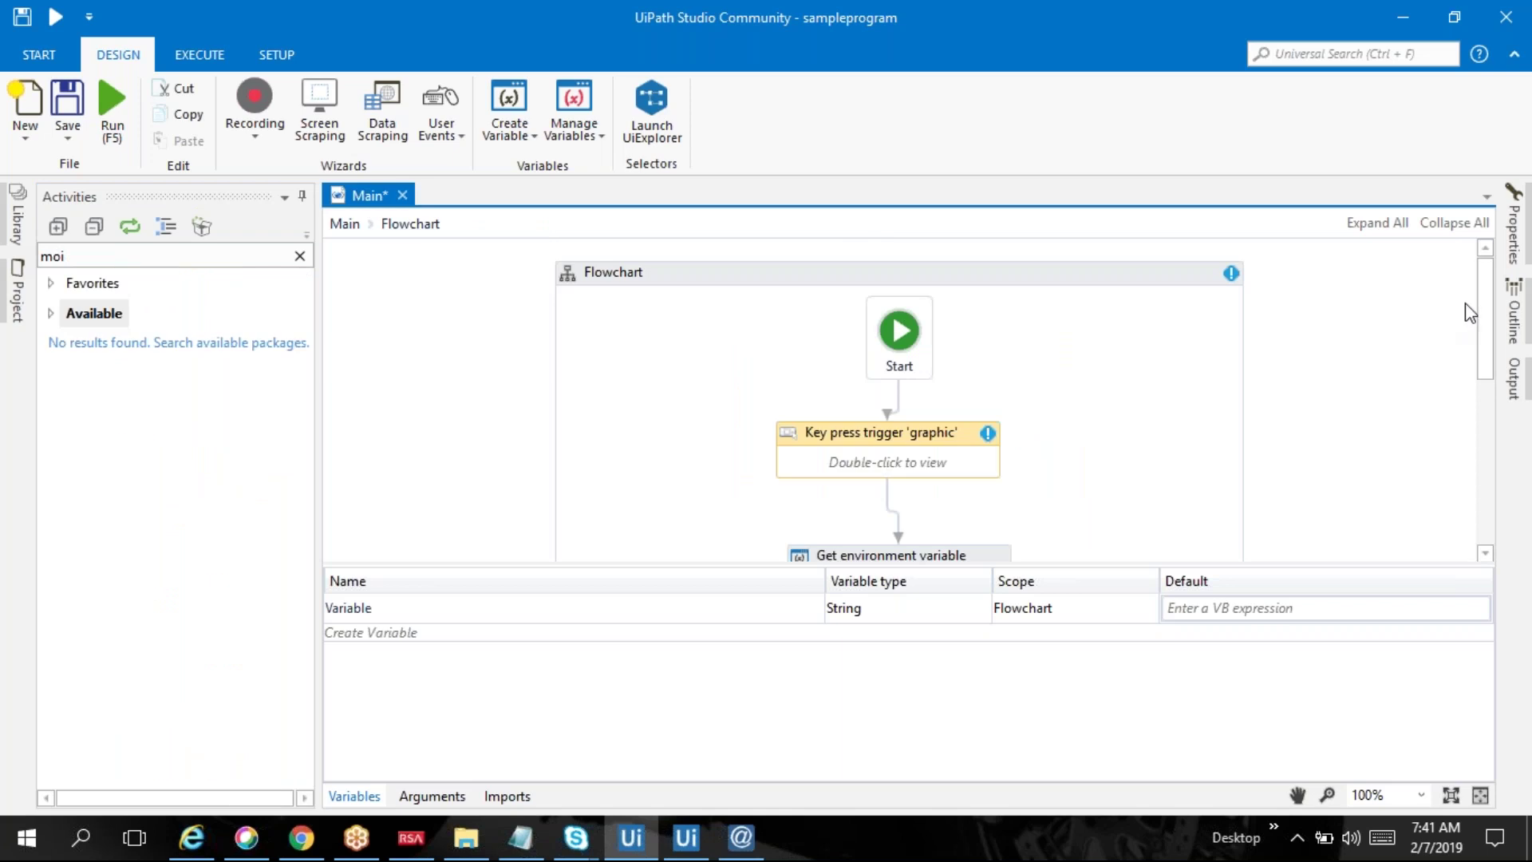
Step: Delete the Get environment variable and Message box activities from the flowchart
scroll(1496, 315, down, 5)
click(802, 298)
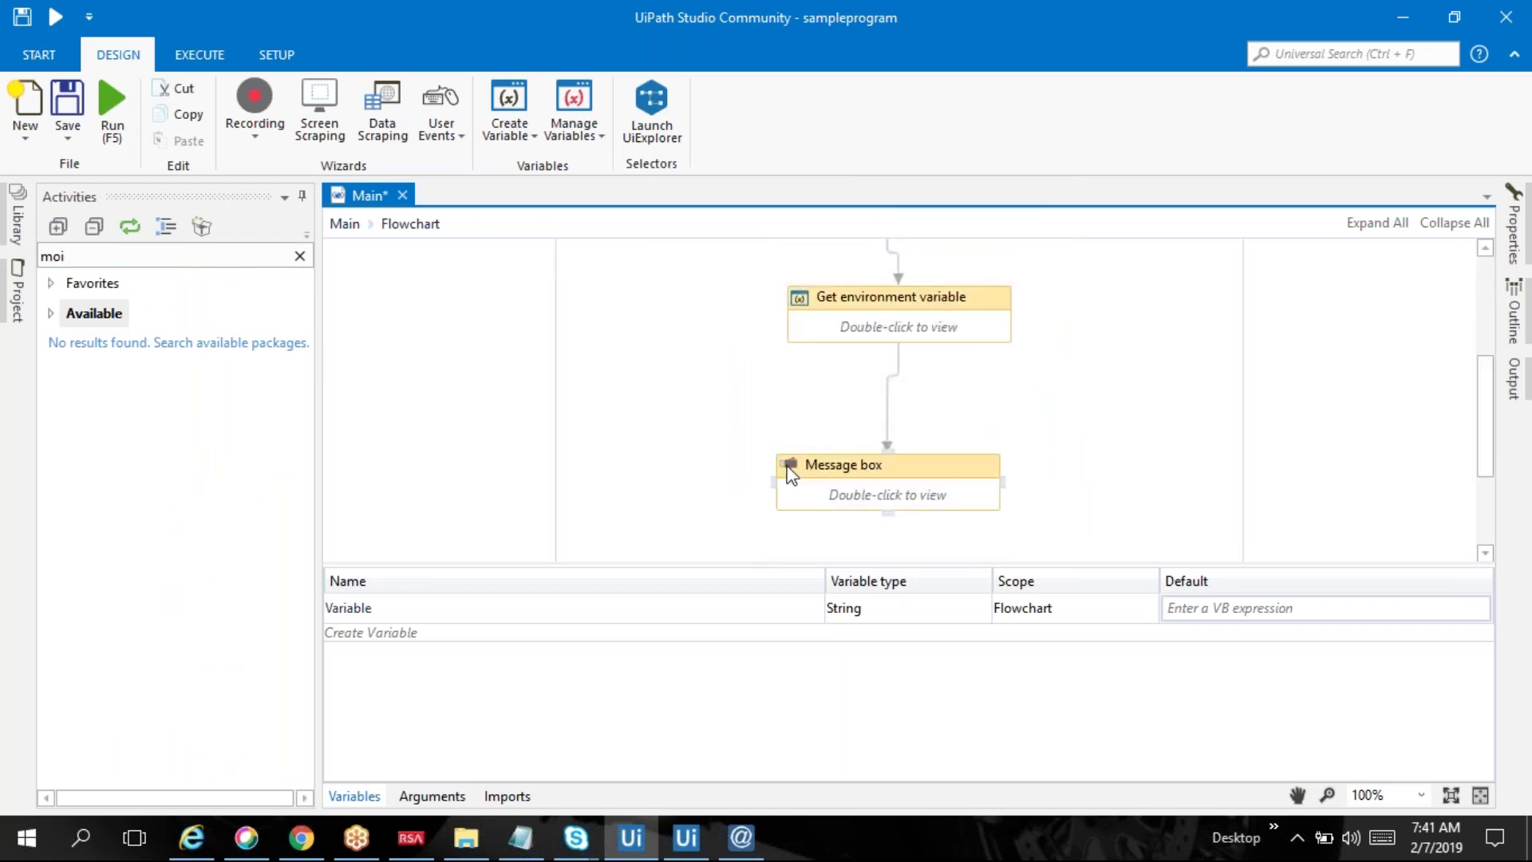
Step: Create a new Agent Process Improvement project named Test2 in the default location
click(25, 136)
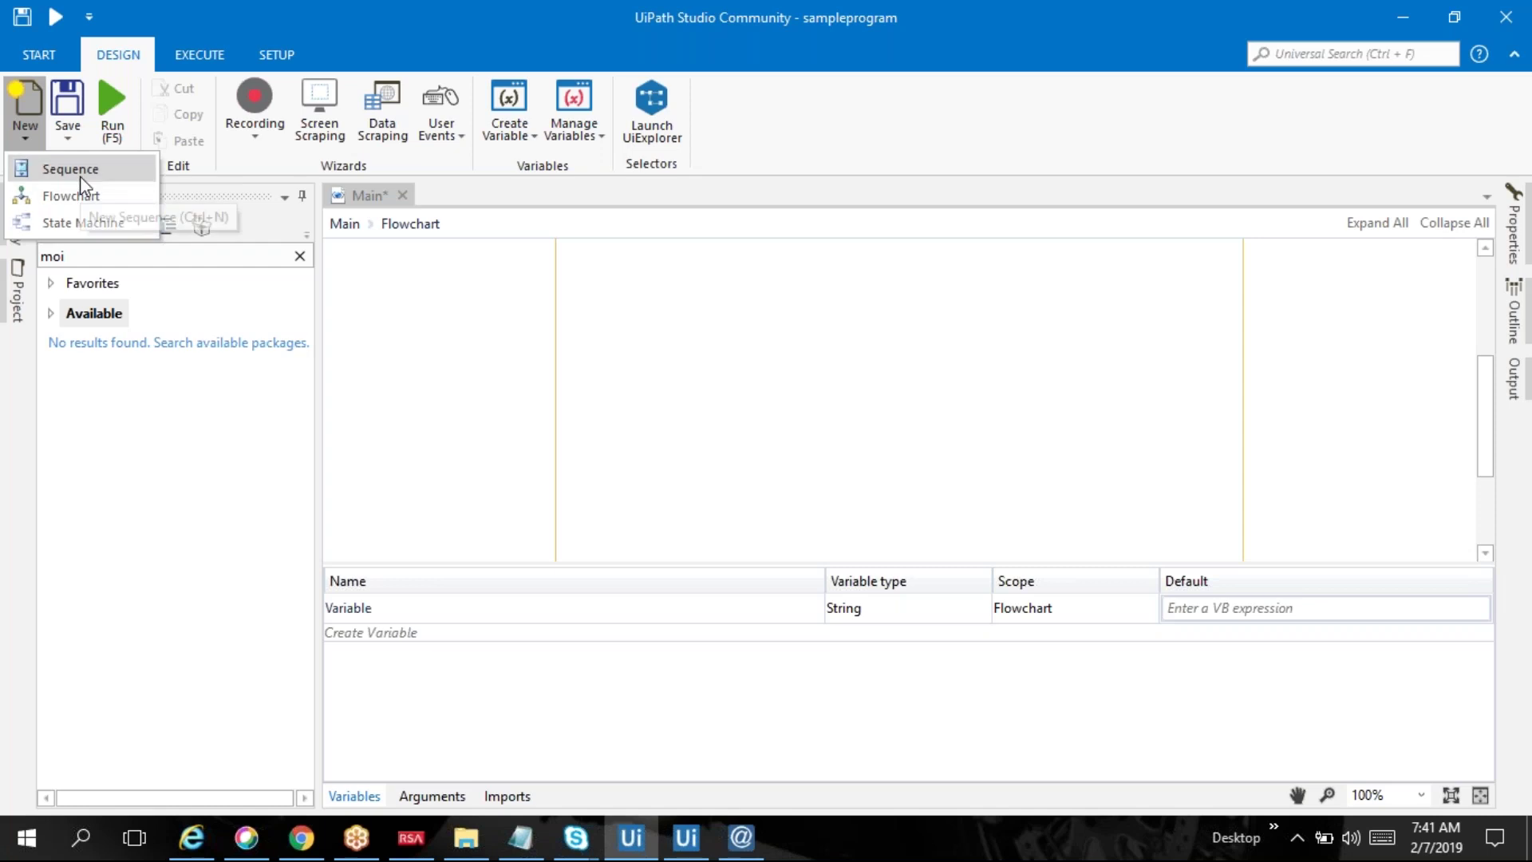
click(45, 56)
click(235, 387)
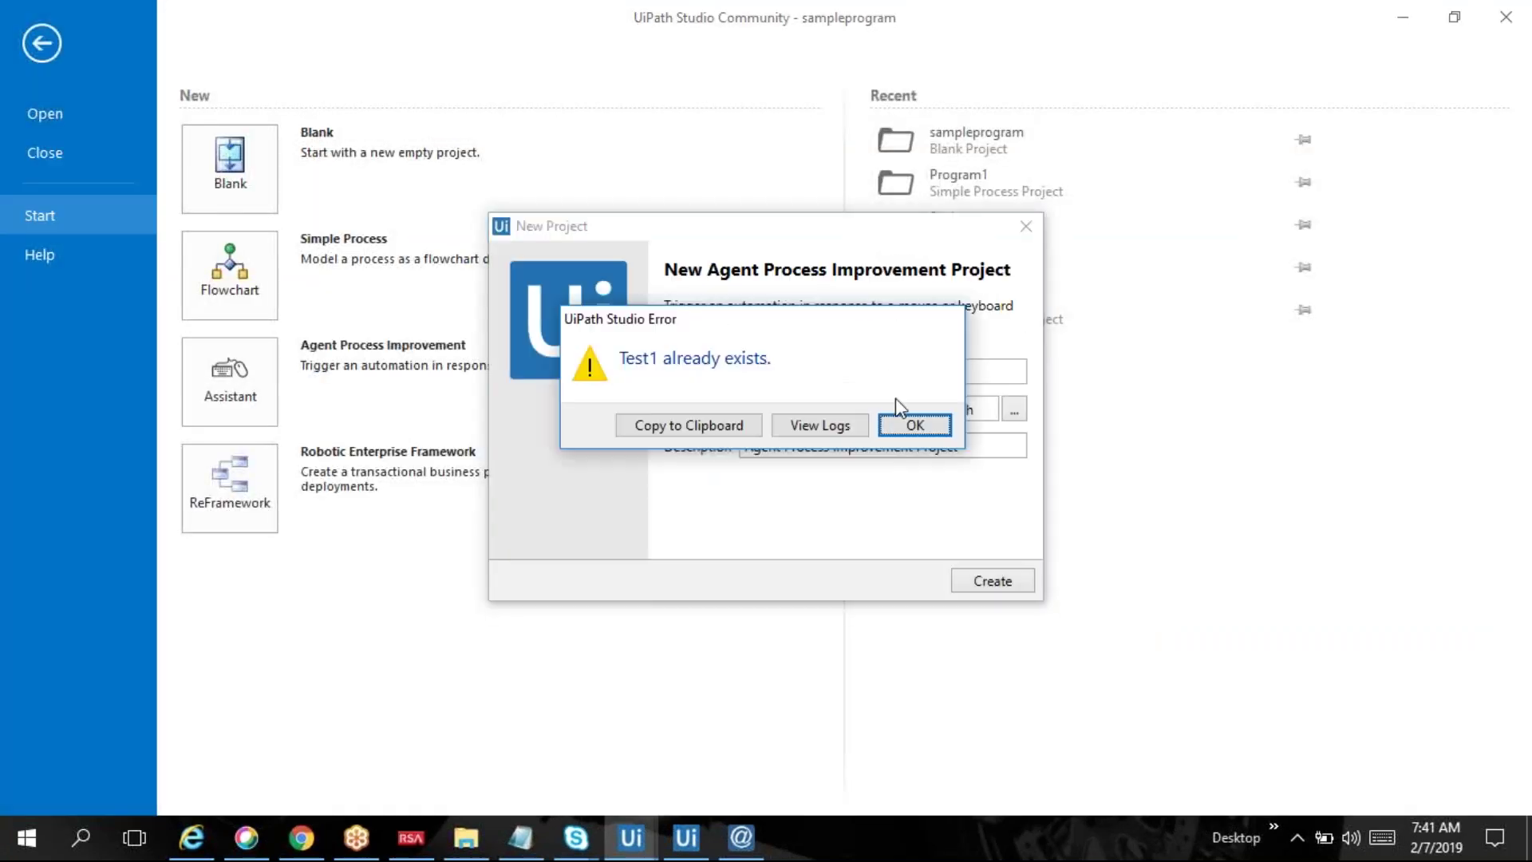
click(916, 426)
key(BackSpace)
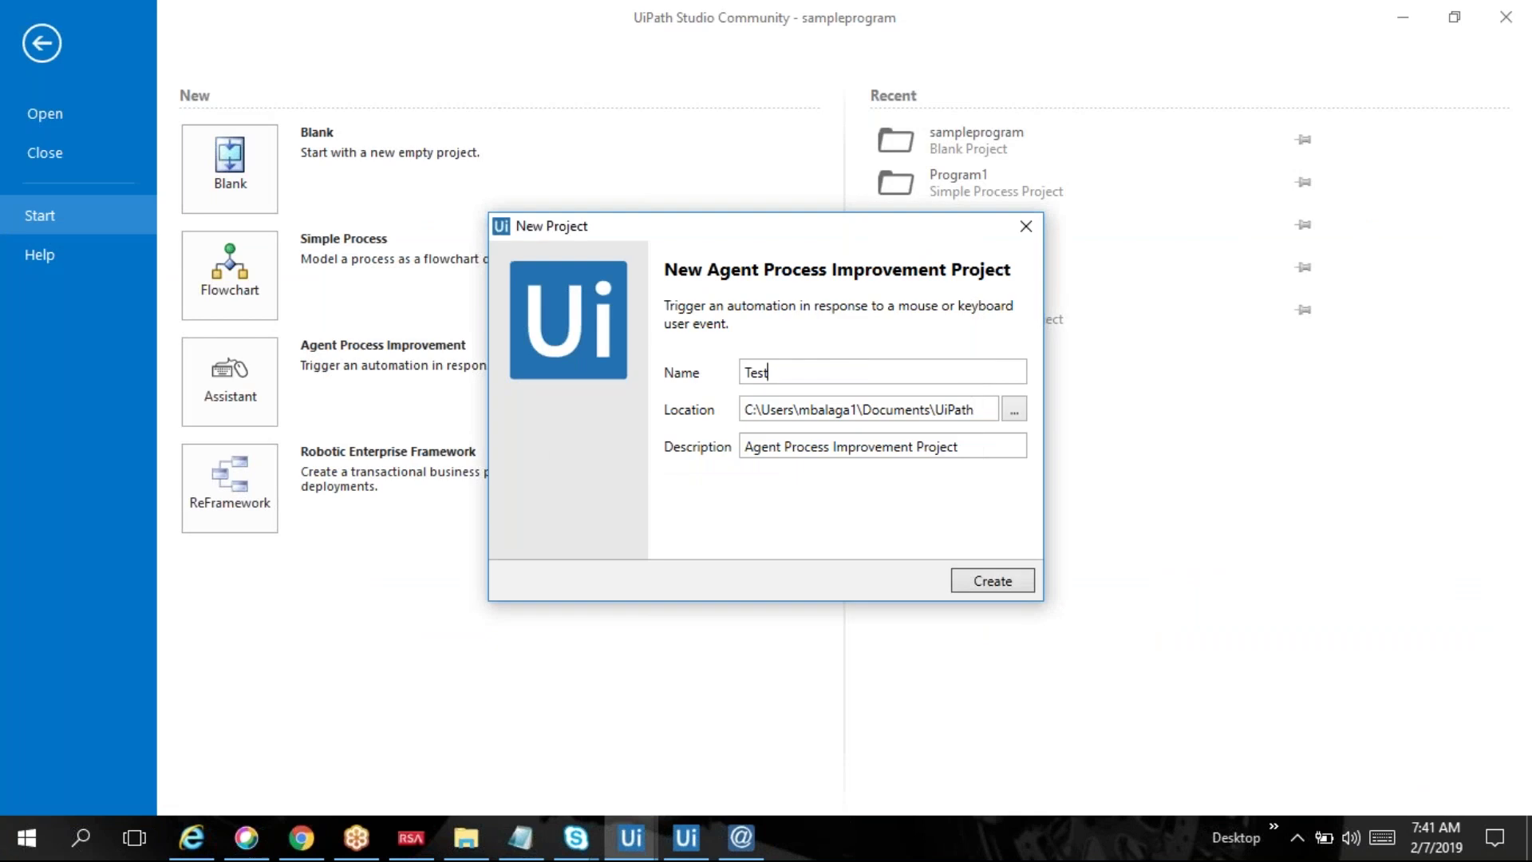
key(Return)
click(775, 501)
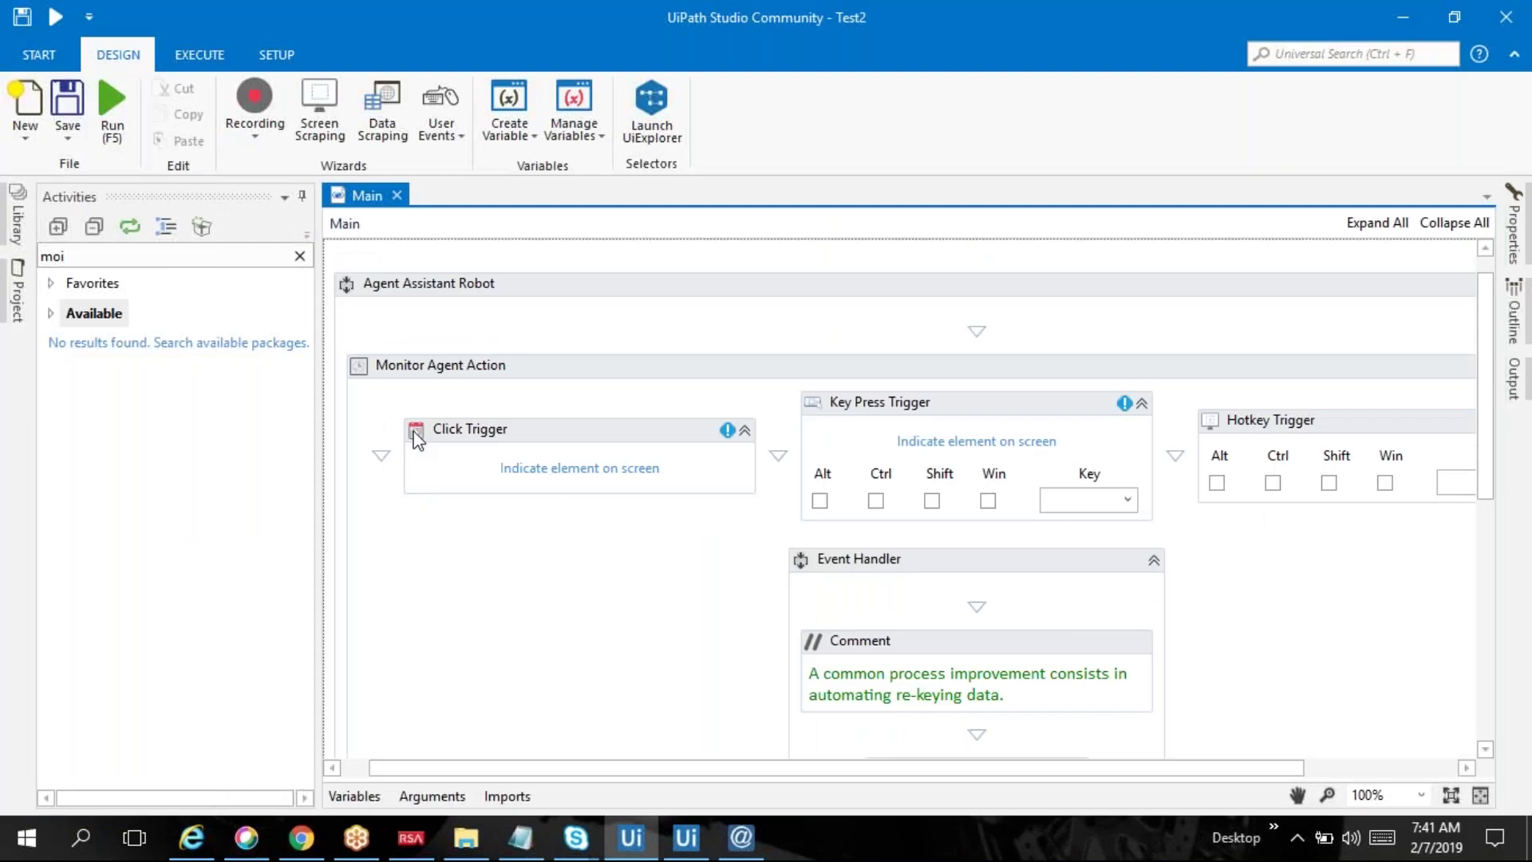
Step: Delete the Click Trigger, the Event Handler and the Hotkey Trigger from Monitor Agent Action
click(415, 437)
key(Delete)
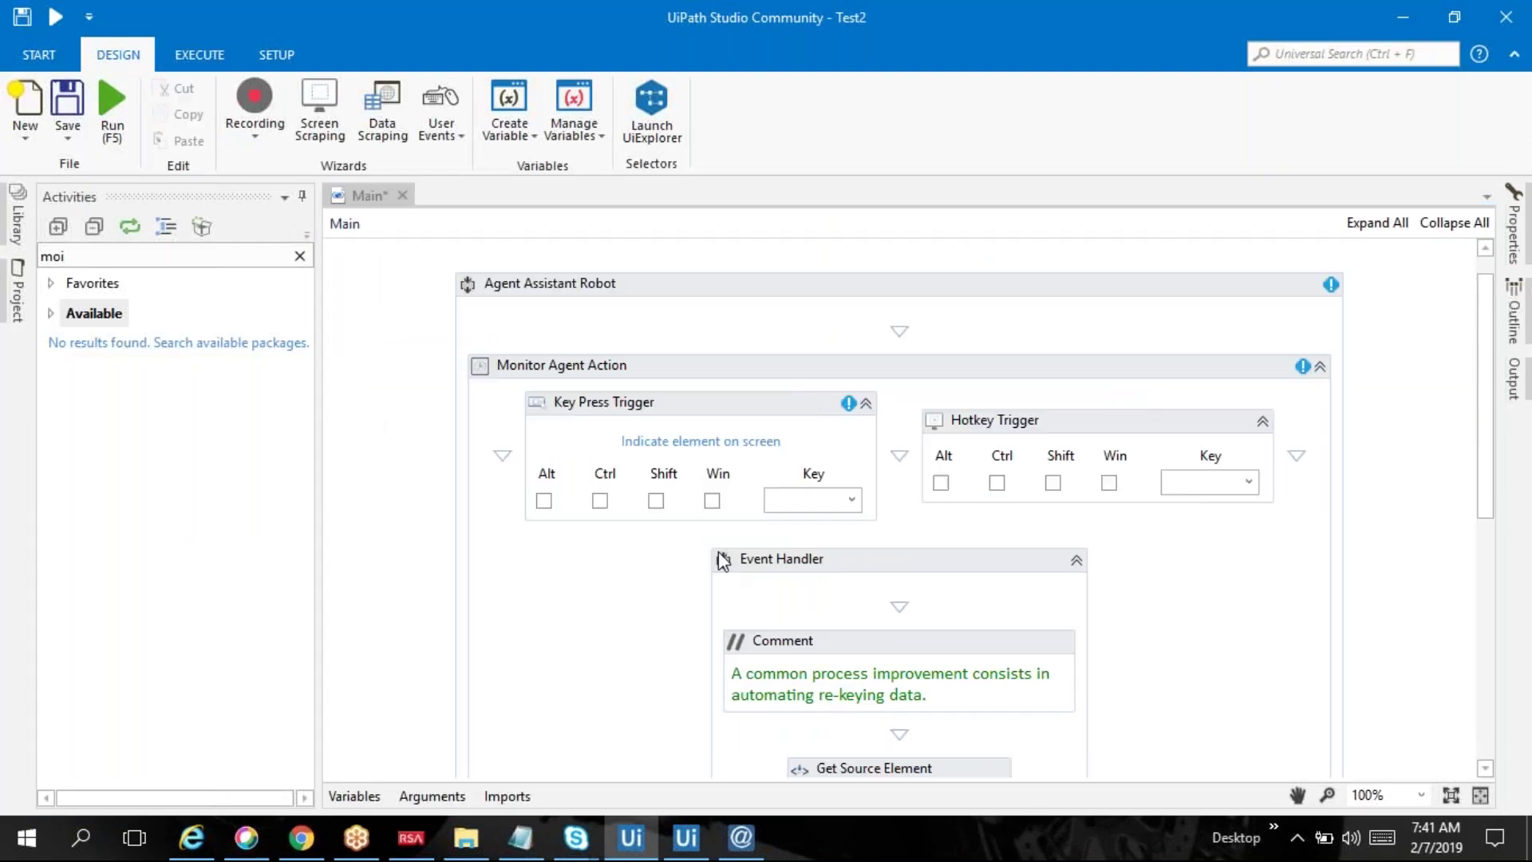
click(723, 561)
key(Delete)
click(944, 470)
key(Delete)
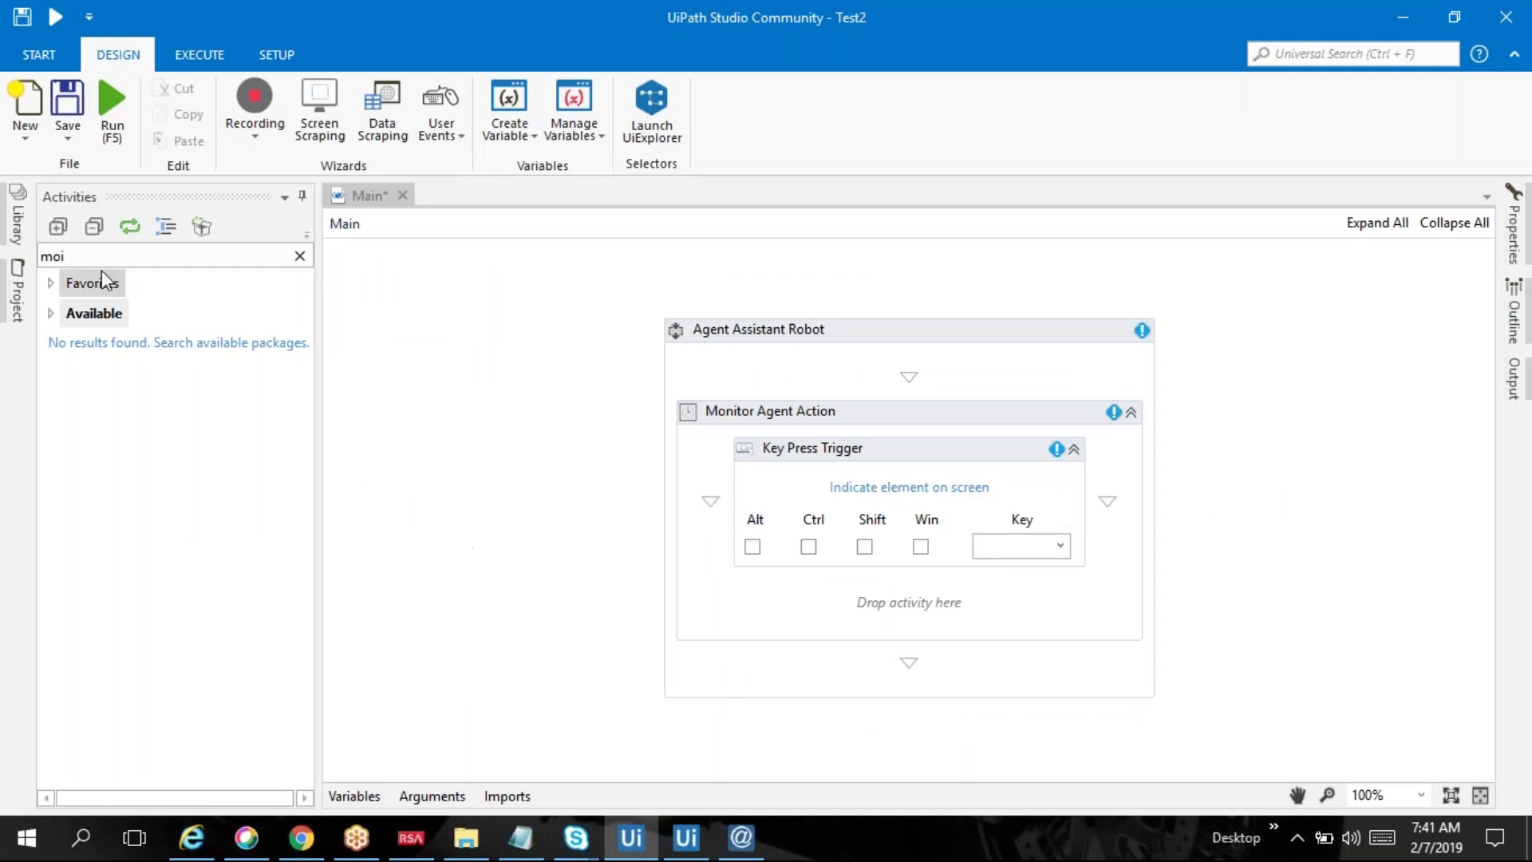
Step: Search the activities for box and add a Message Box below the Key Press Trigger as the Monitor Agent Action handler
click(102, 260)
text(m)
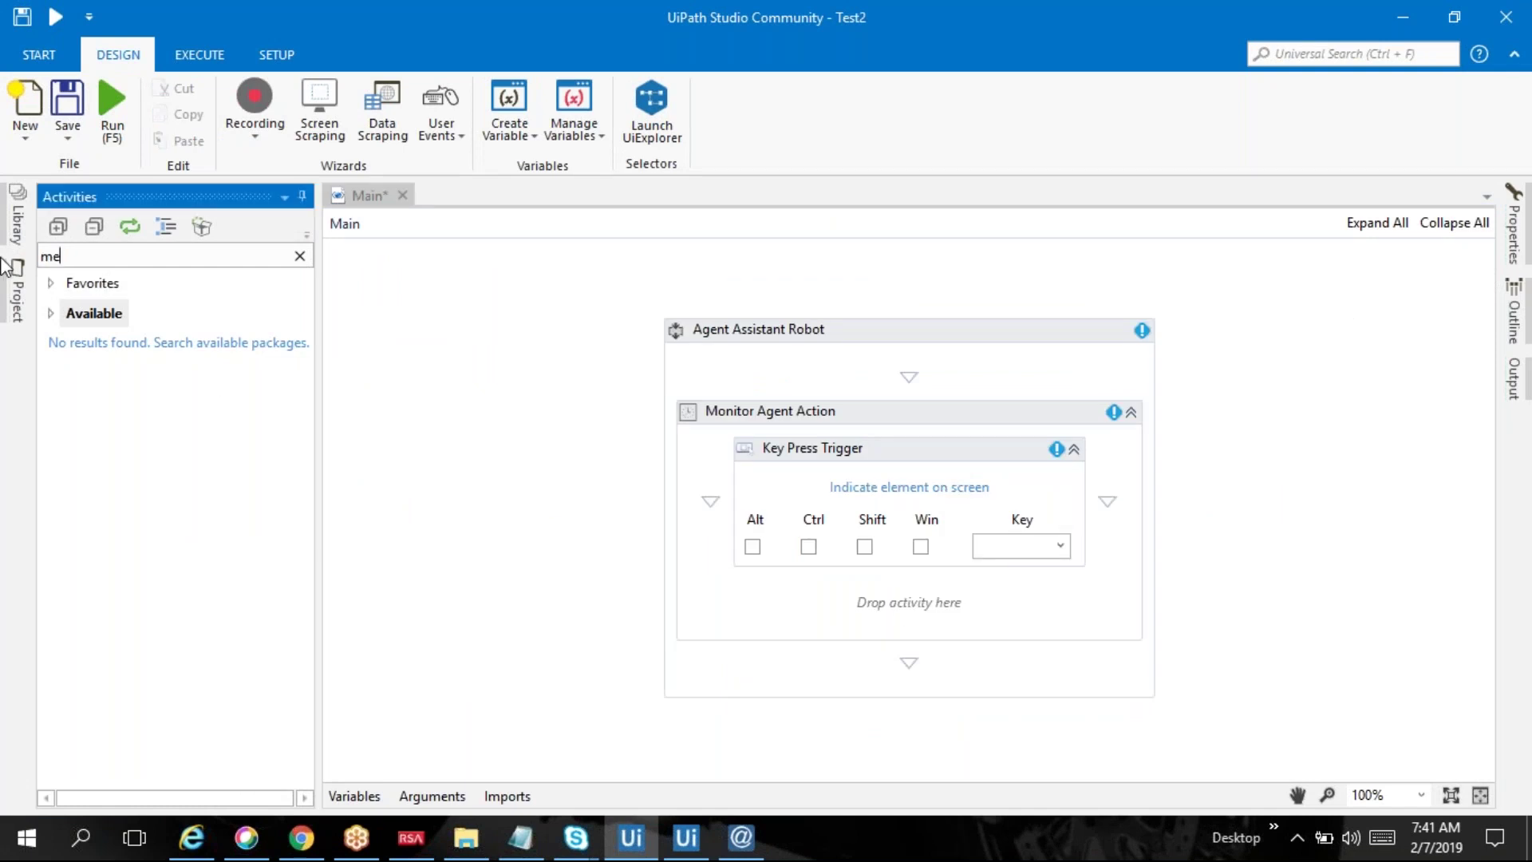
key(BackSpace)
text(box)
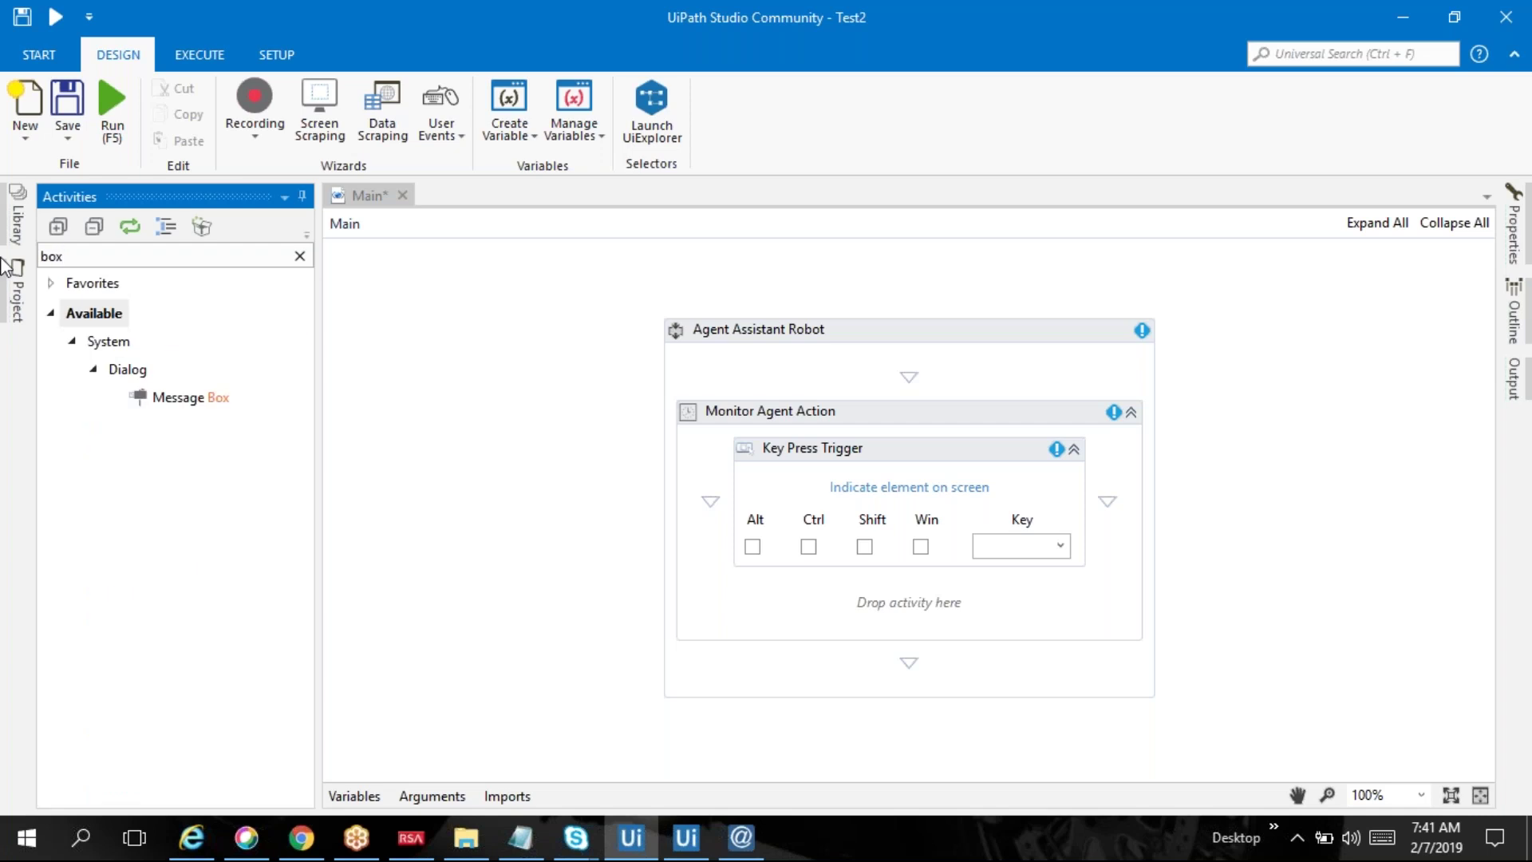
click(204, 397)
drag(206, 387, 887, 596)
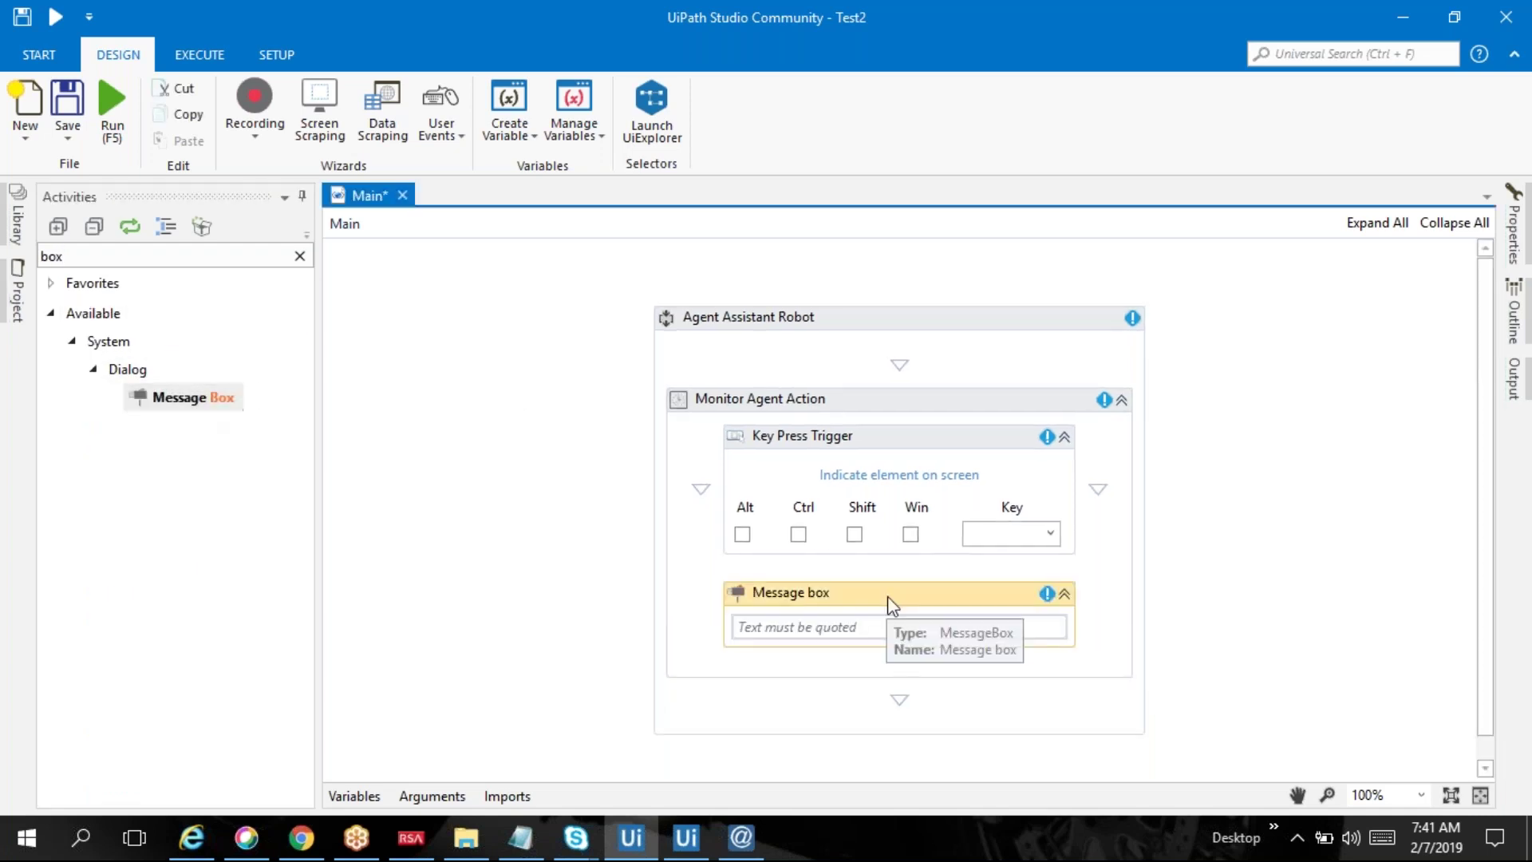
Step: Set the message box text to "testdata"
text("Hi)
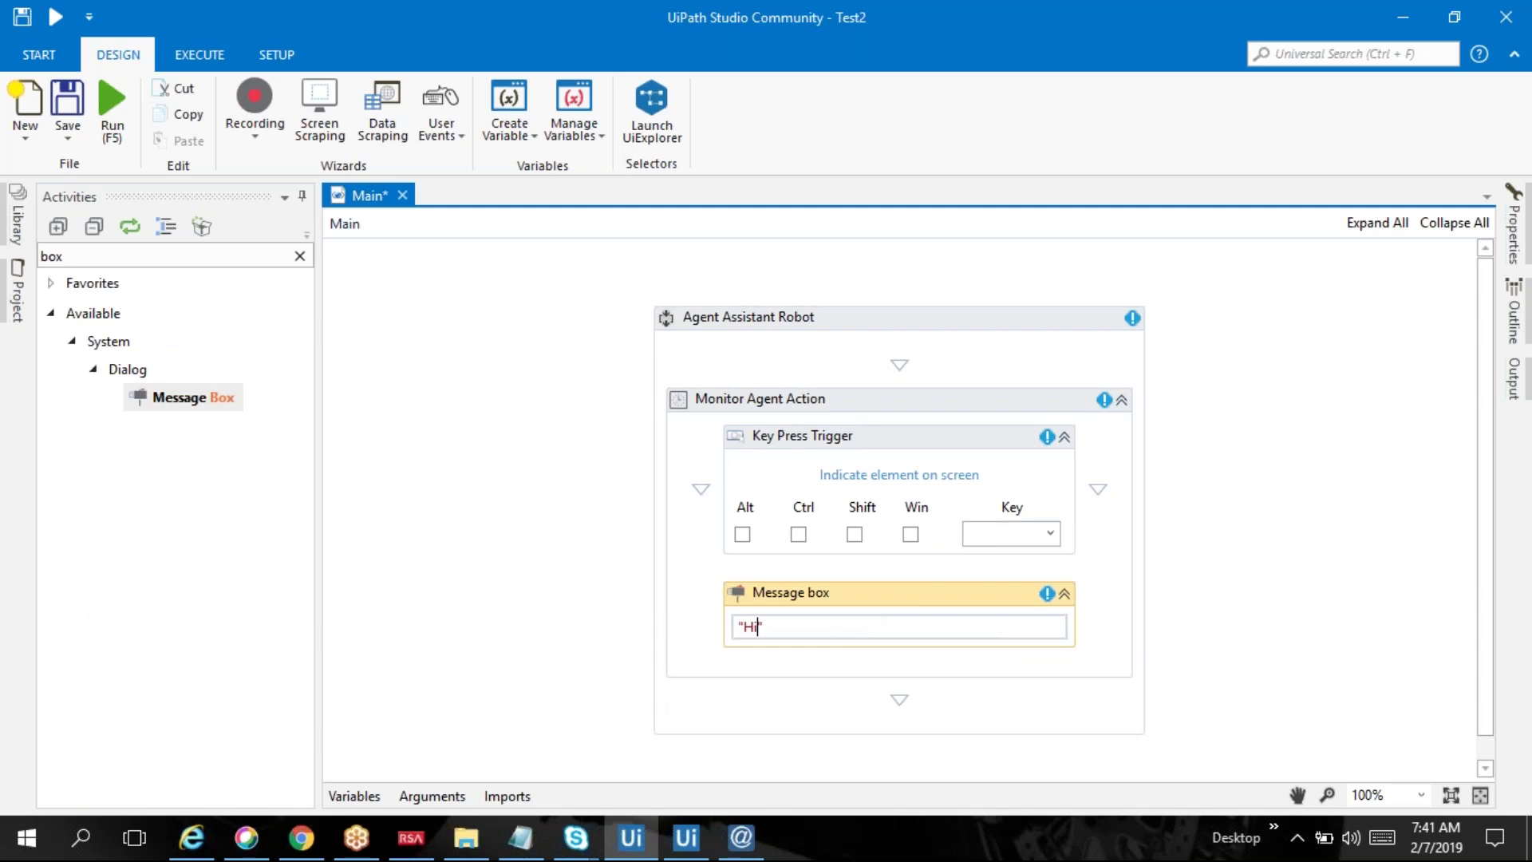
key(ctrl+a)
key(BackSpace)
text(")
text(testdata)
Step: Set the Key Press Trigger's combination to Alt, Shift and key f
click(742, 534)
click(854, 534)
click(1028, 533)
text(f)
click(549, 564)
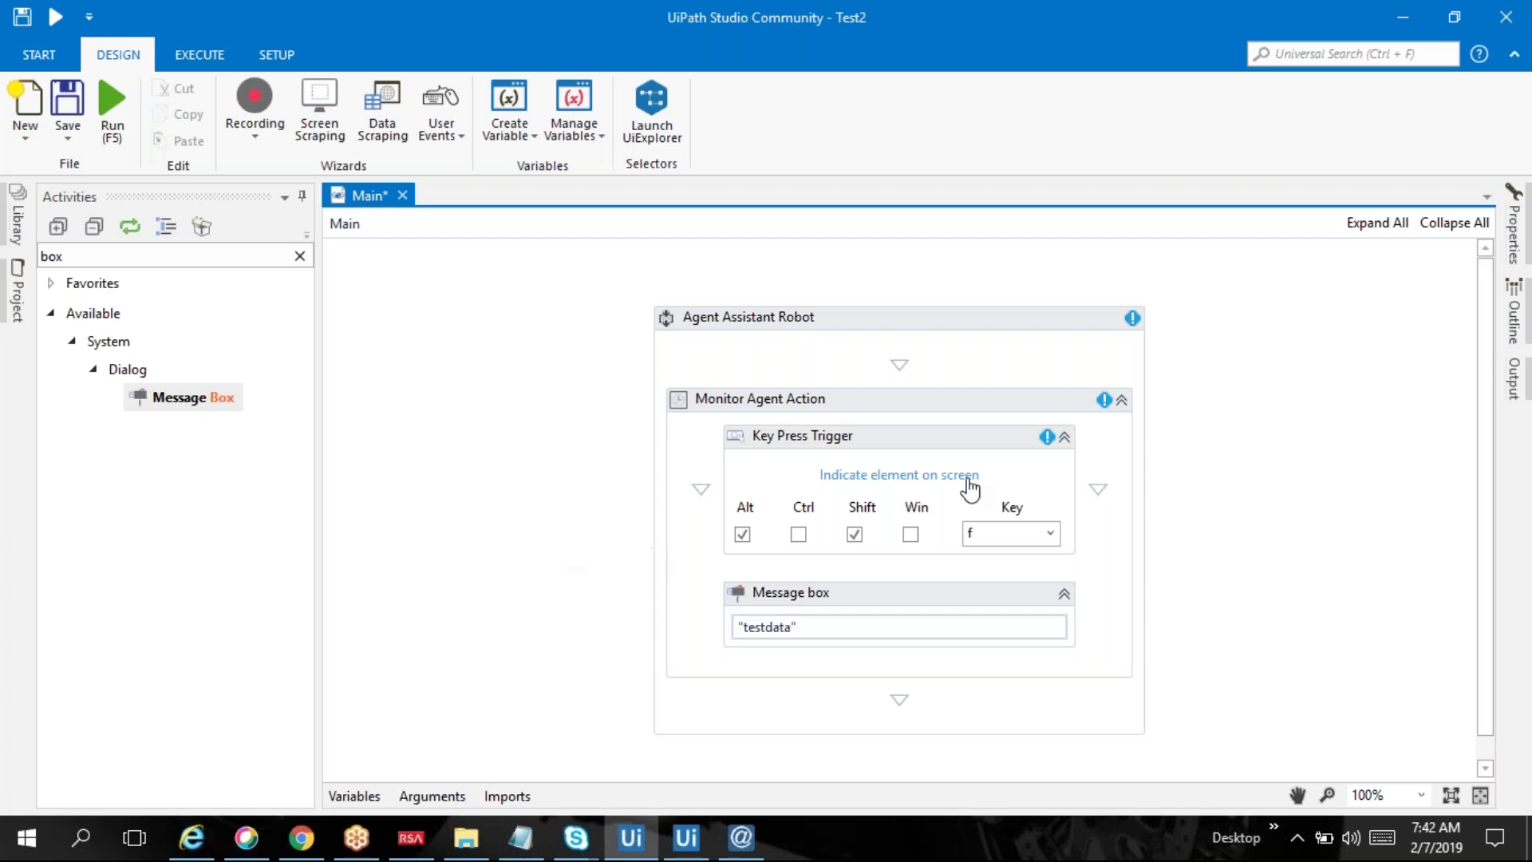
click(879, 483)
click(899, 474)
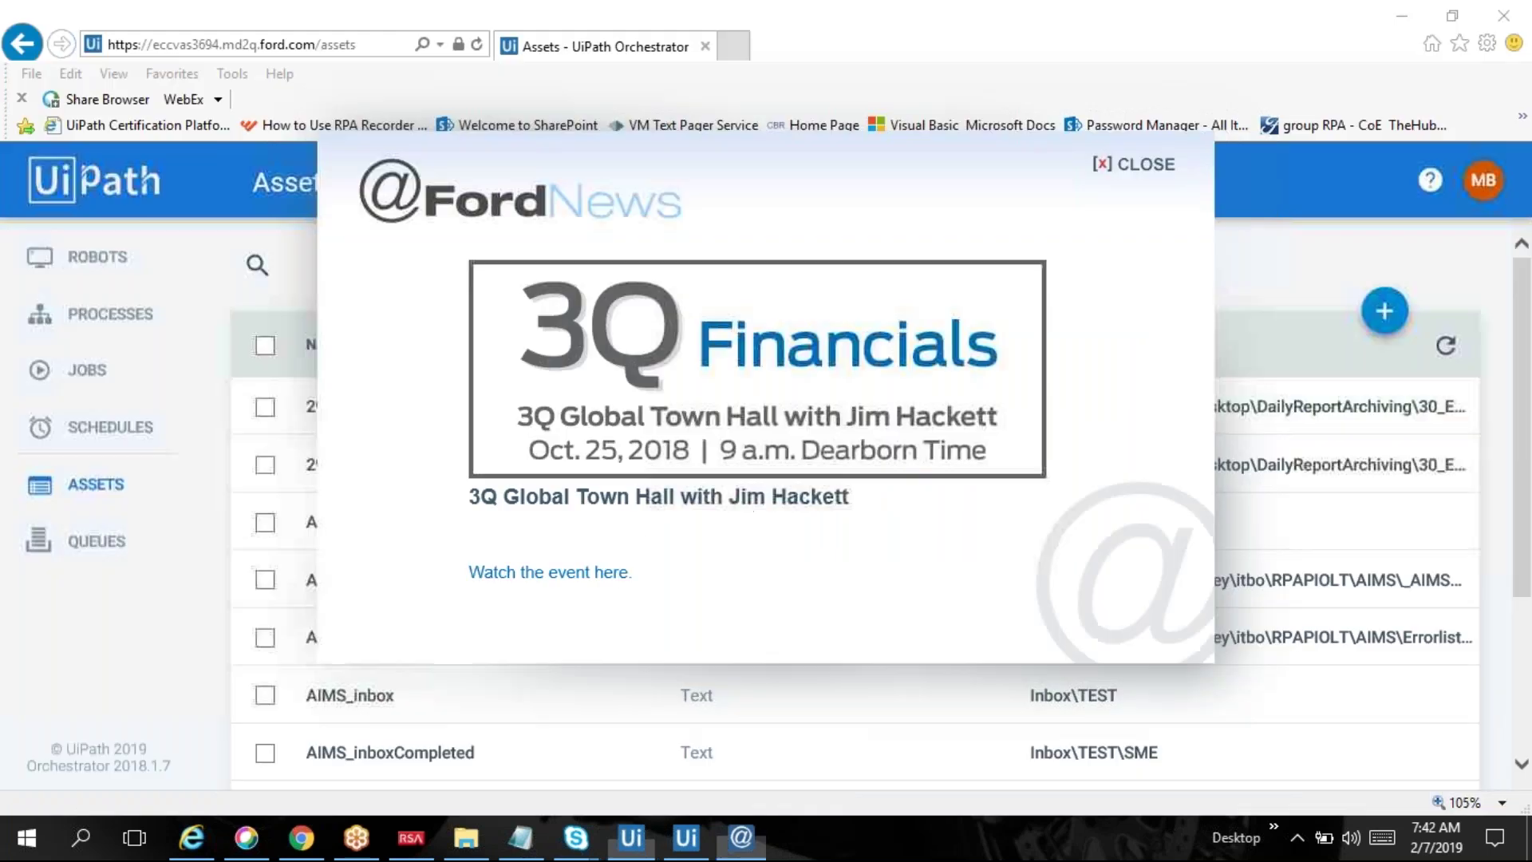
click(848, 439)
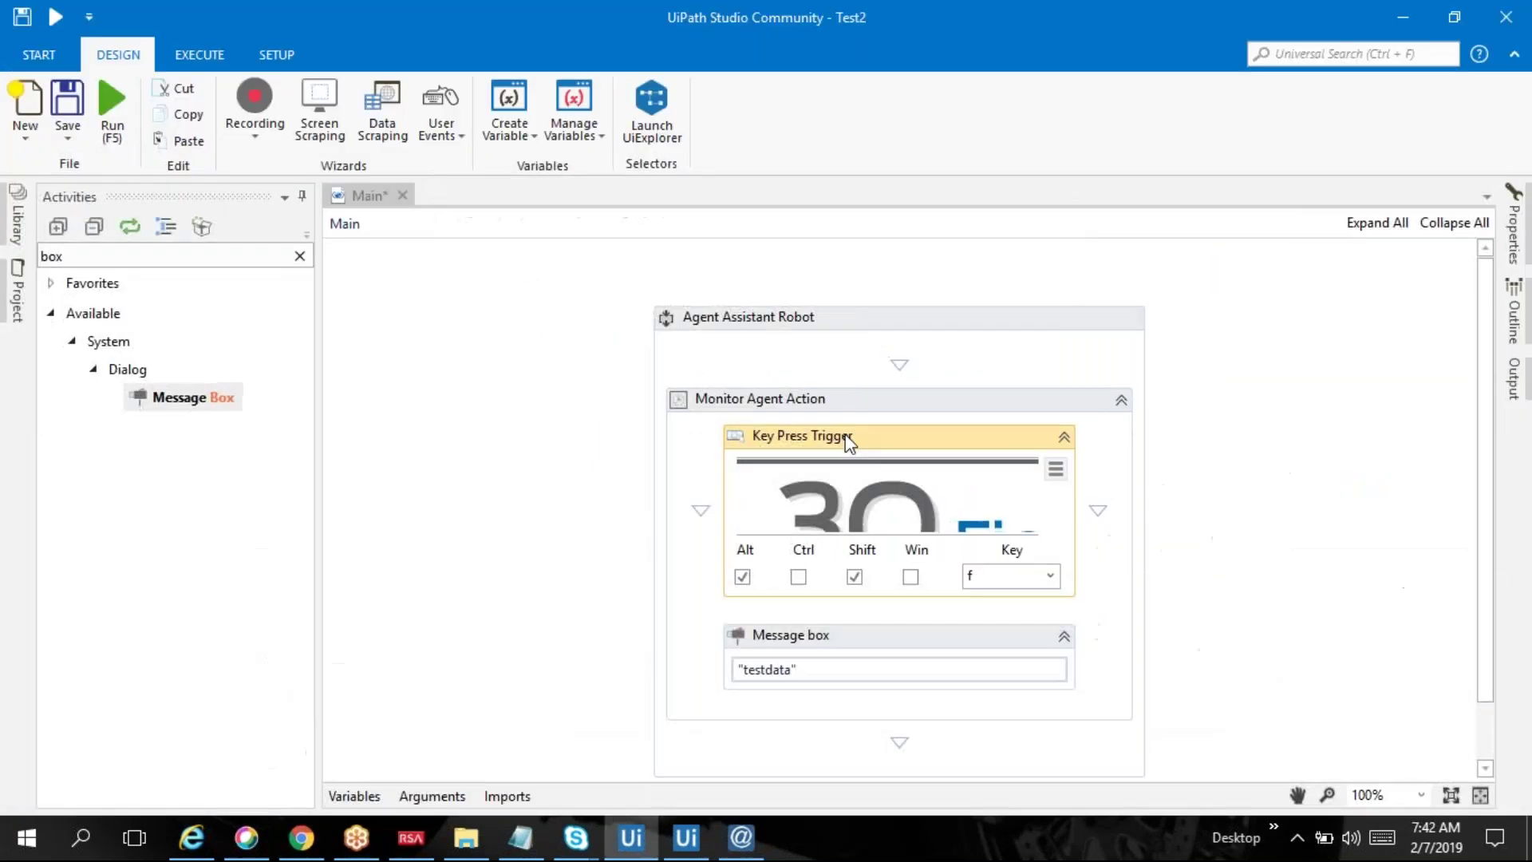
click(530, 520)
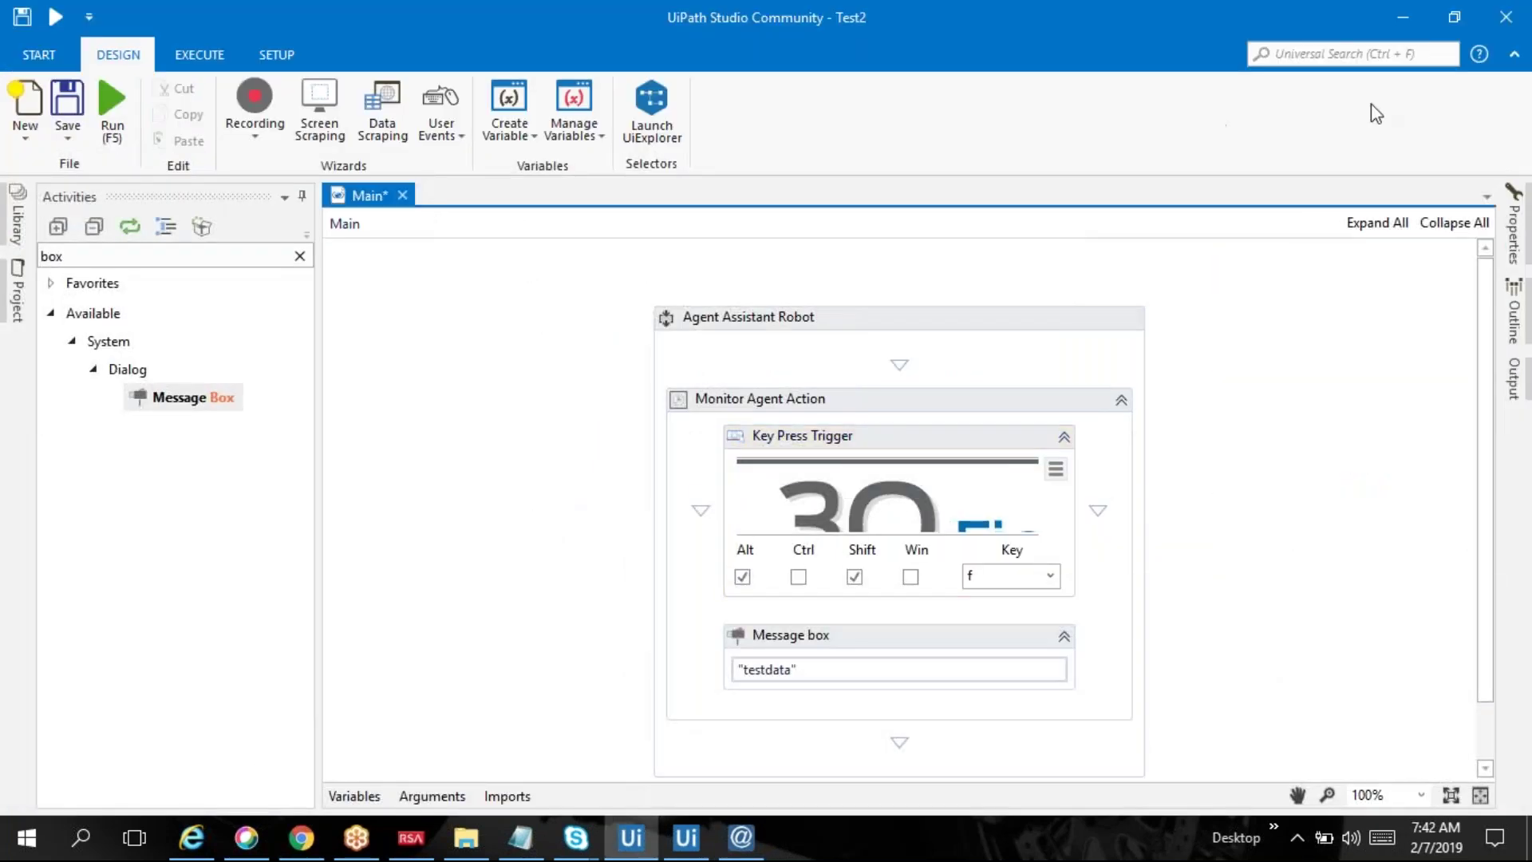
click(1402, 19)
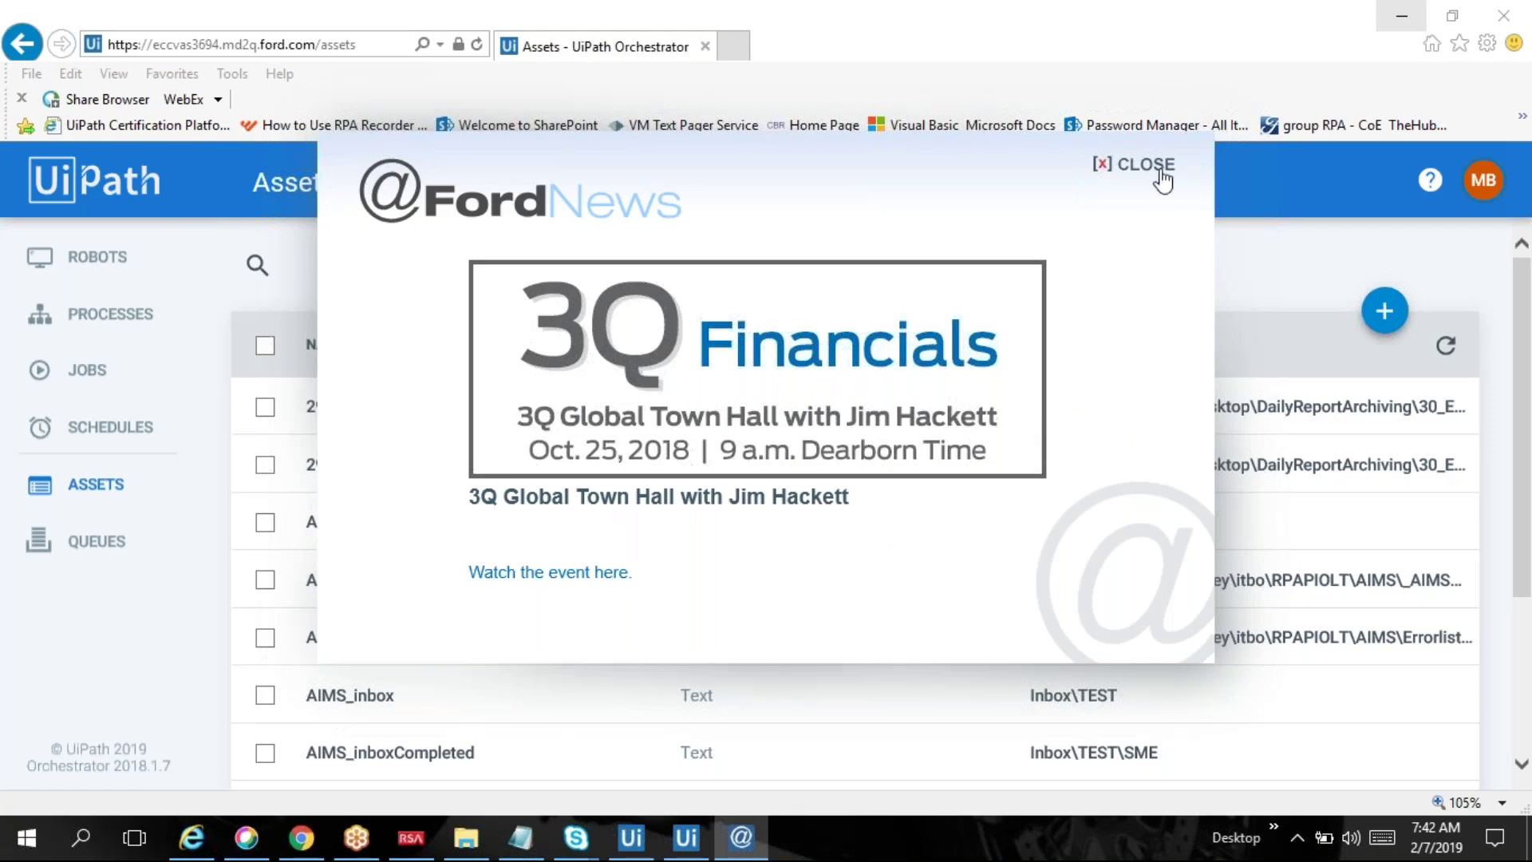
click(1136, 168)
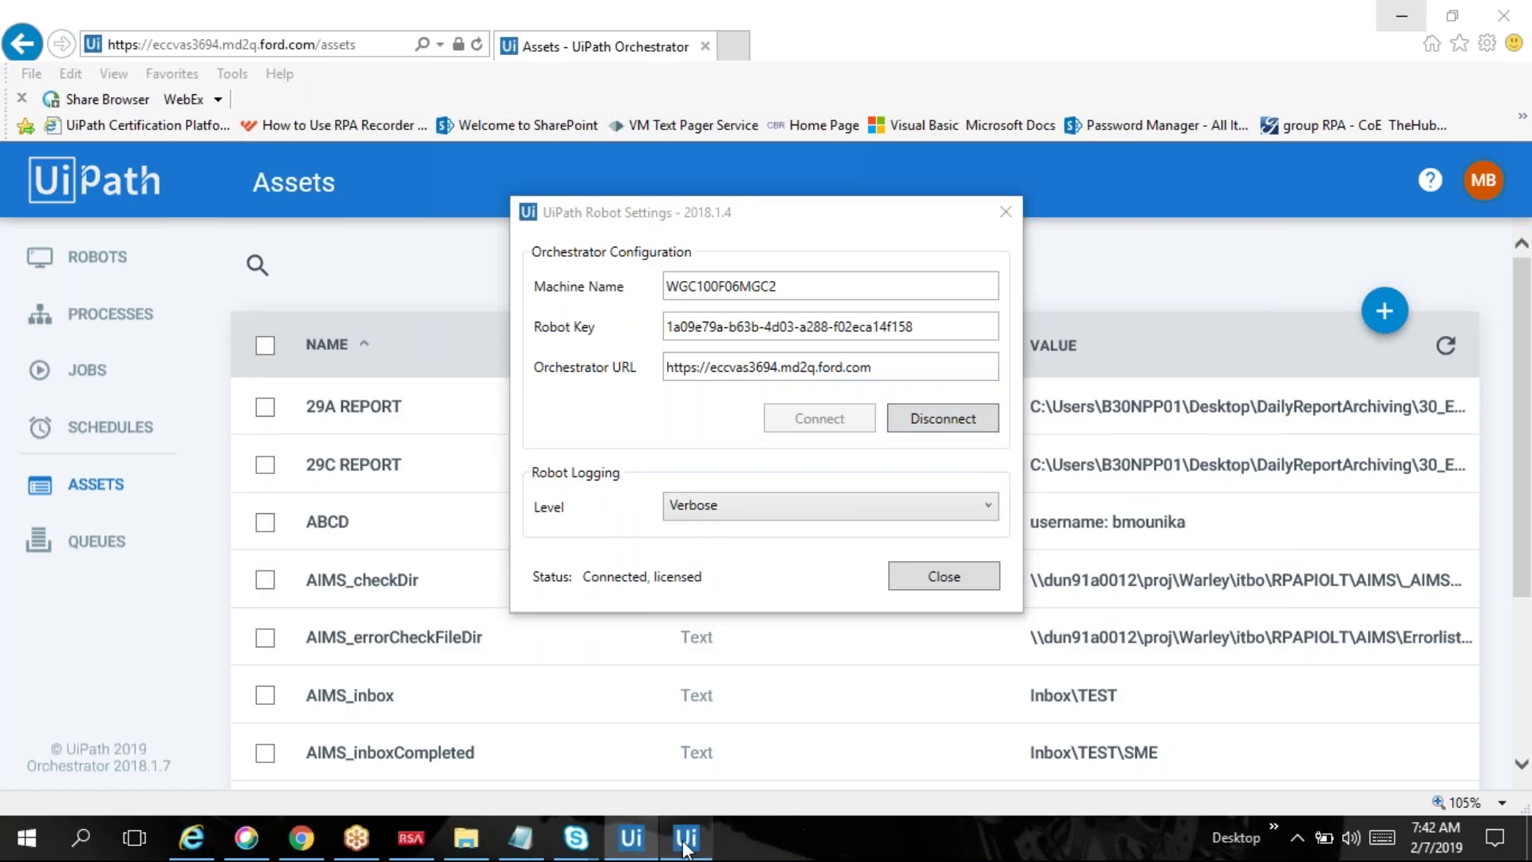
click(632, 849)
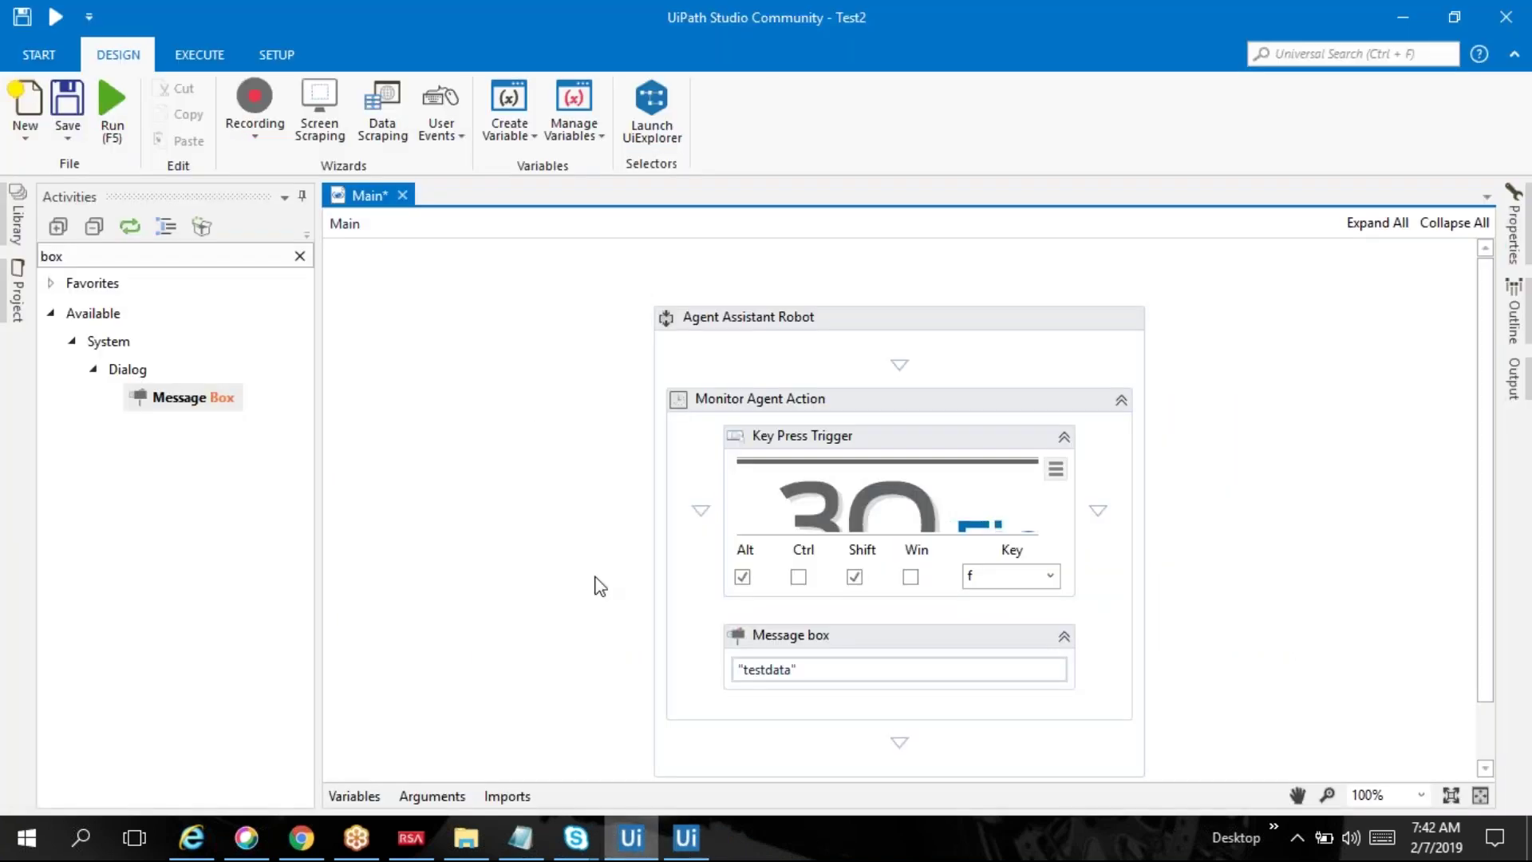
scroll(762, 427, down, 1)
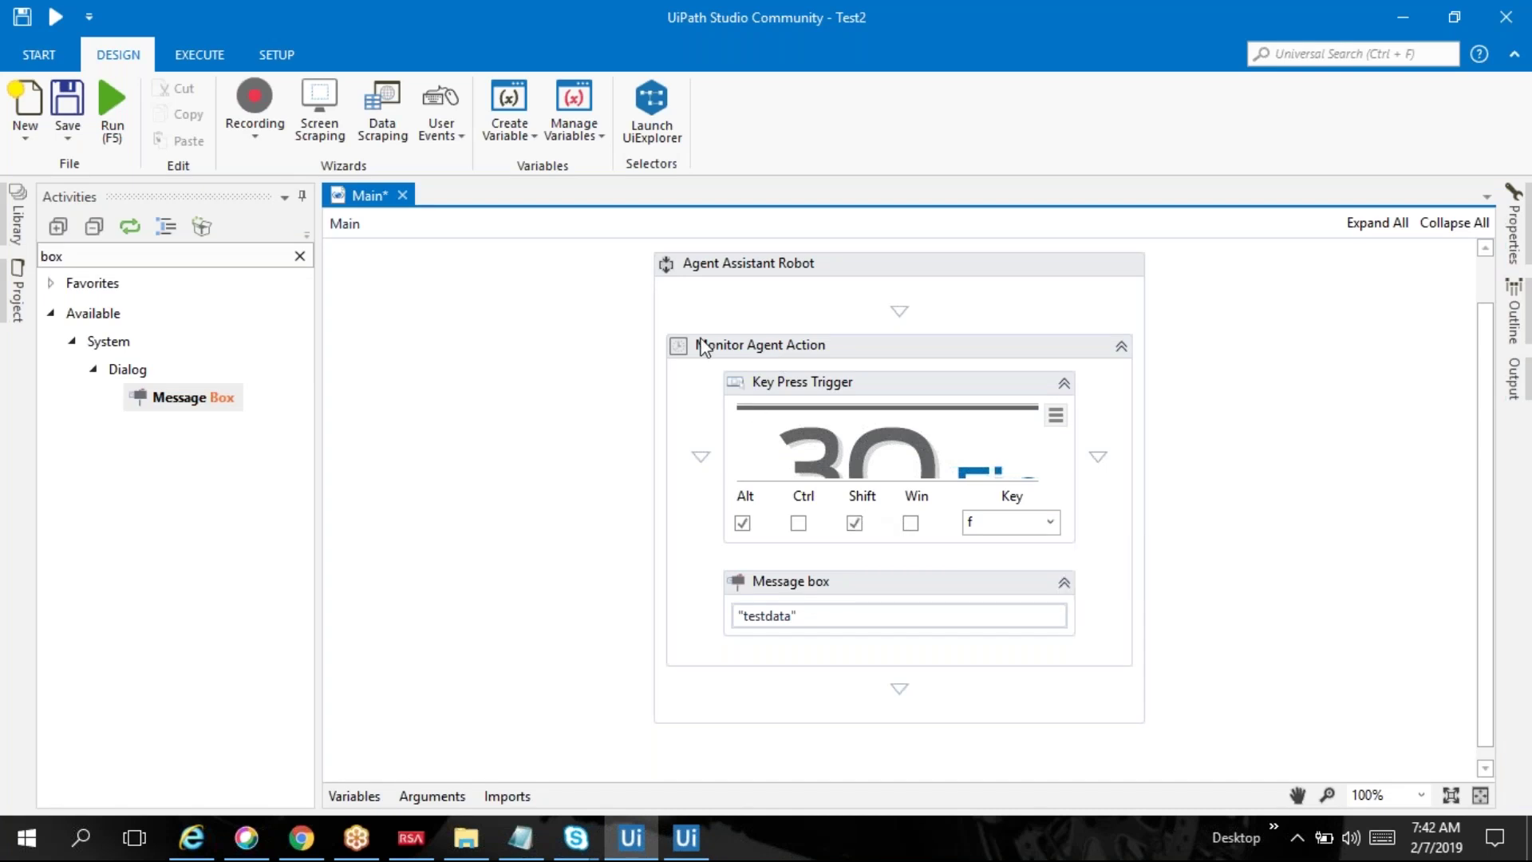
click(677, 356)
mouse_move(637, 852)
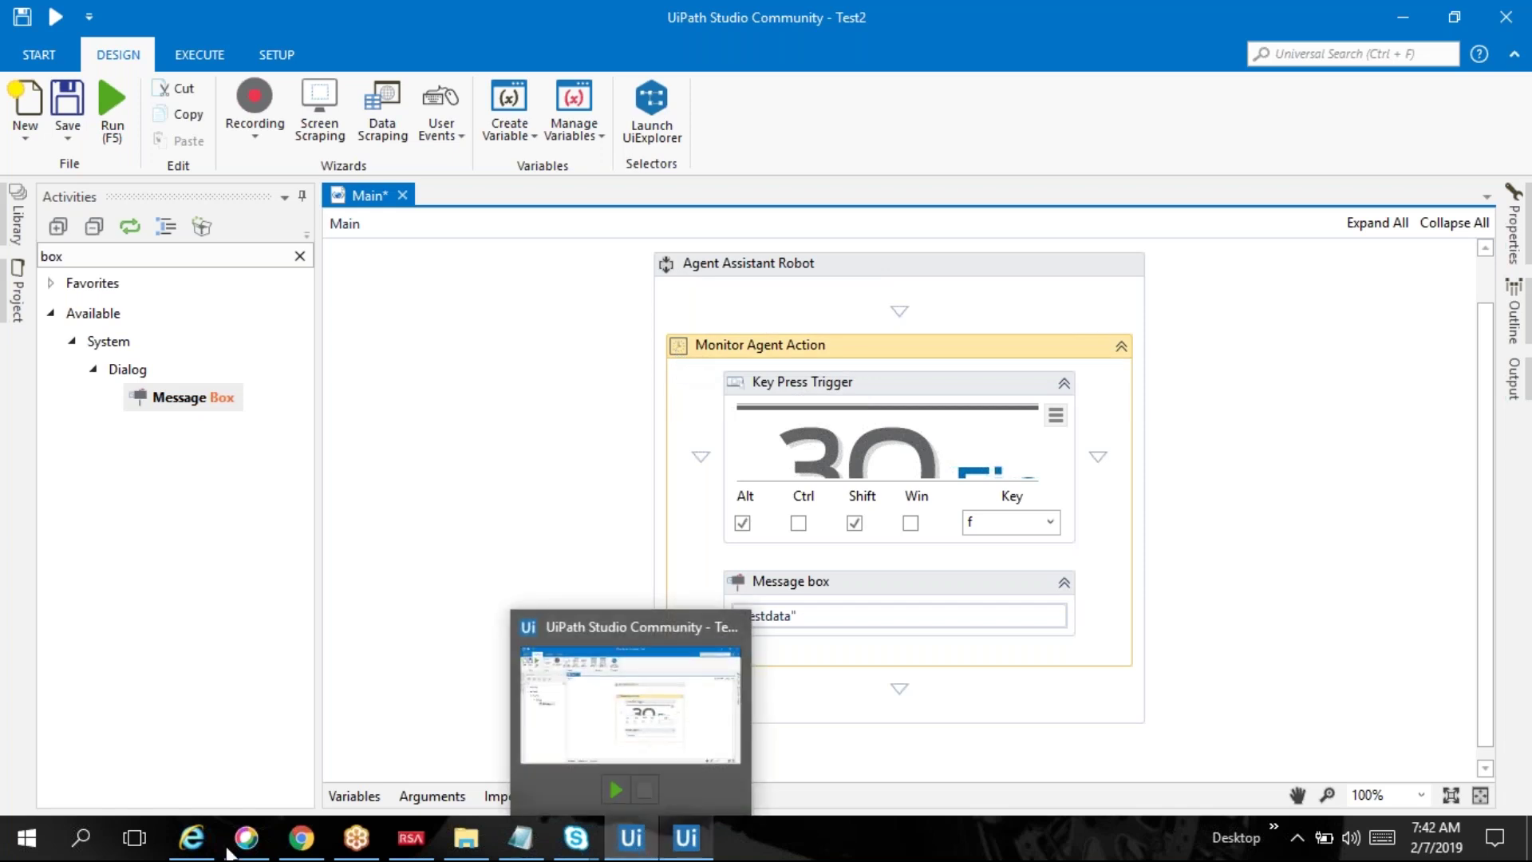
Step: Switch to Internet Explorer, open the UiPath Robot settings from its tray window and highlight the machine name
click(191, 838)
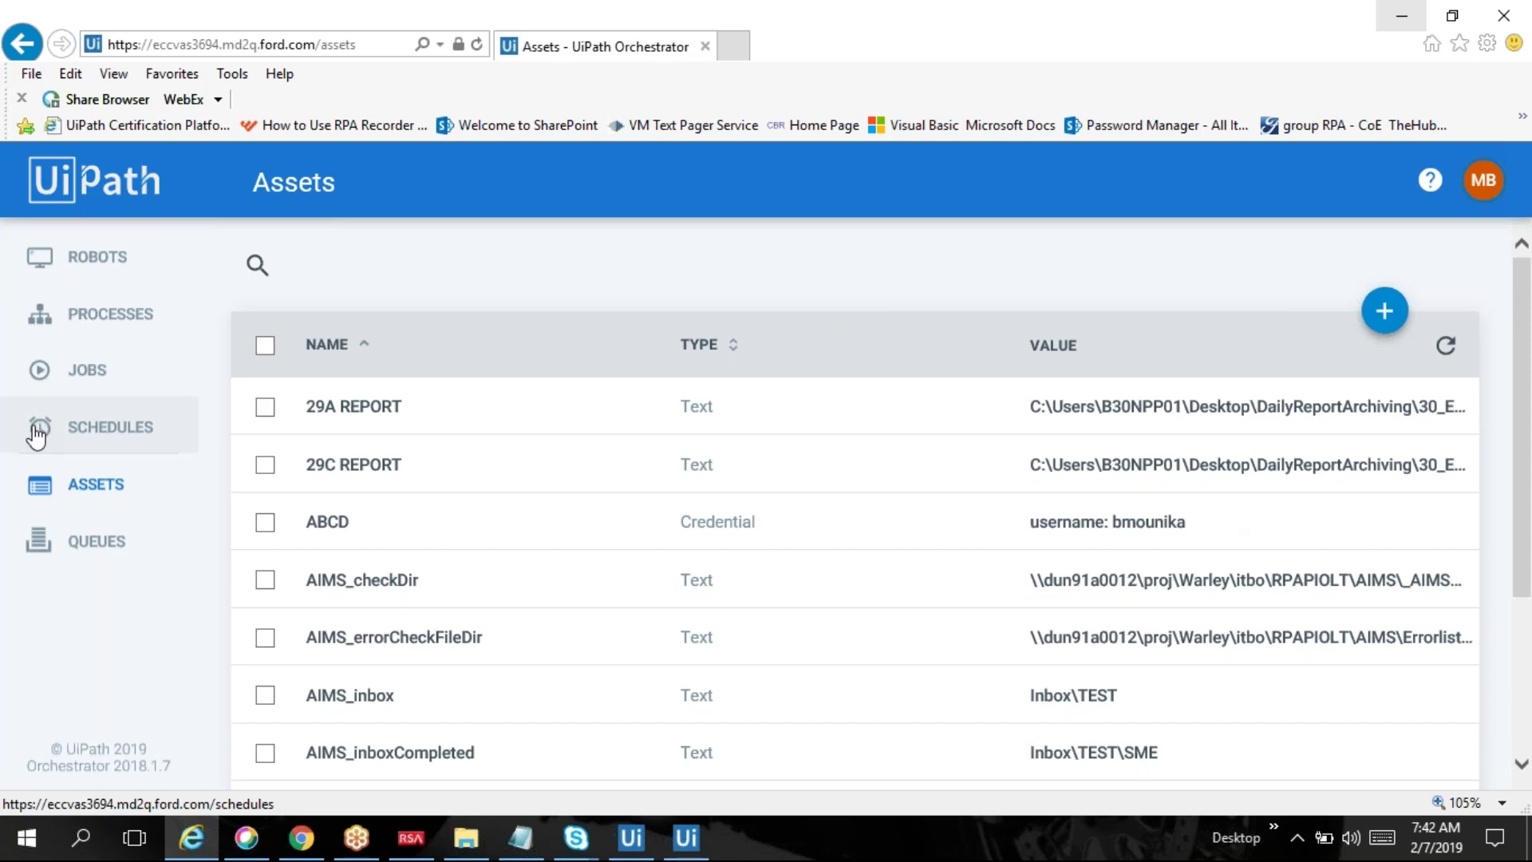
click(1297, 836)
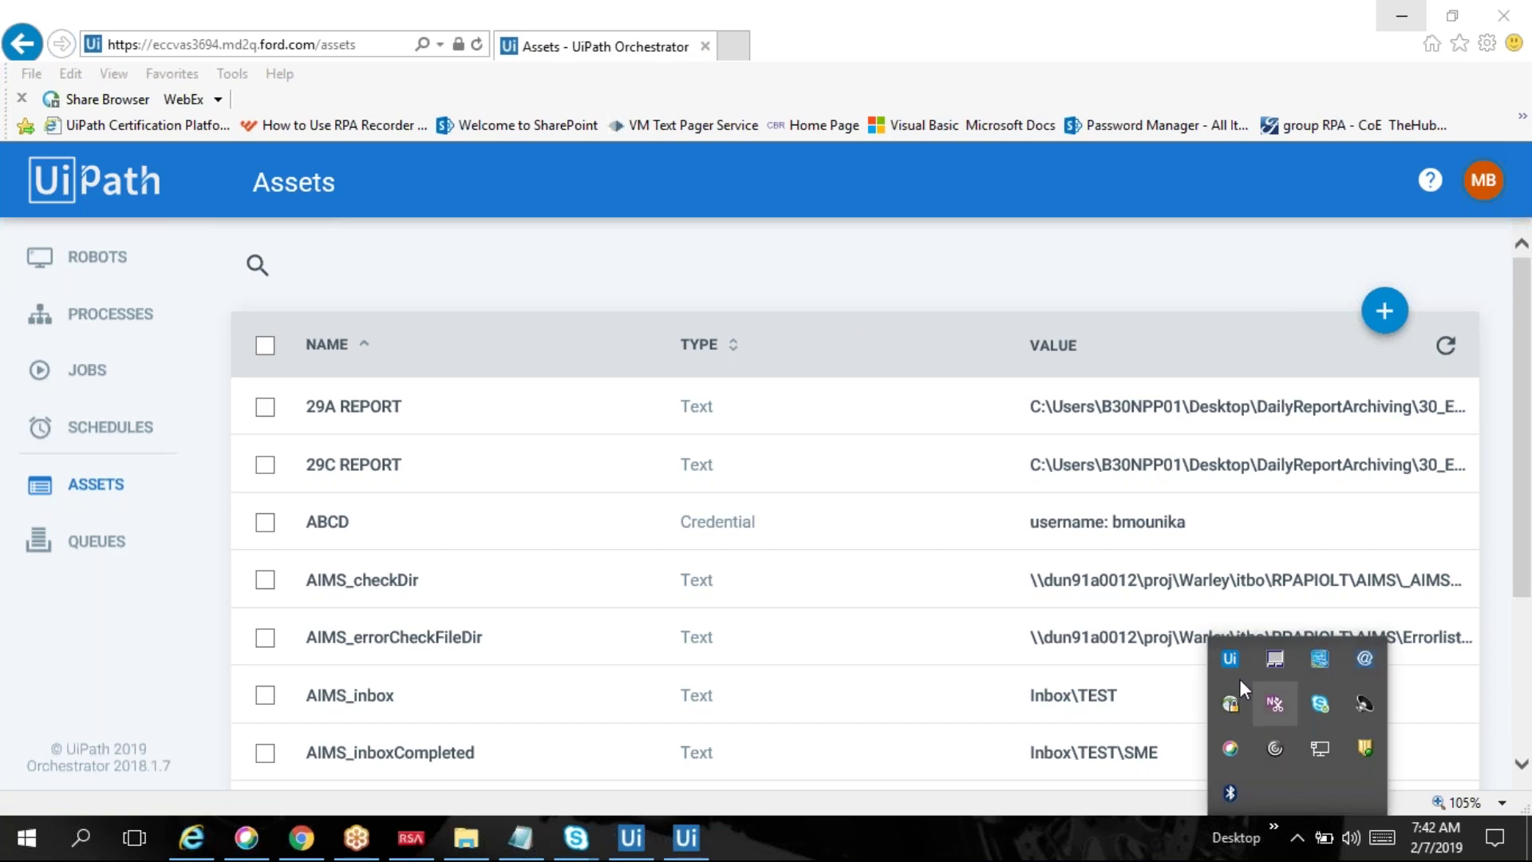
click(1224, 656)
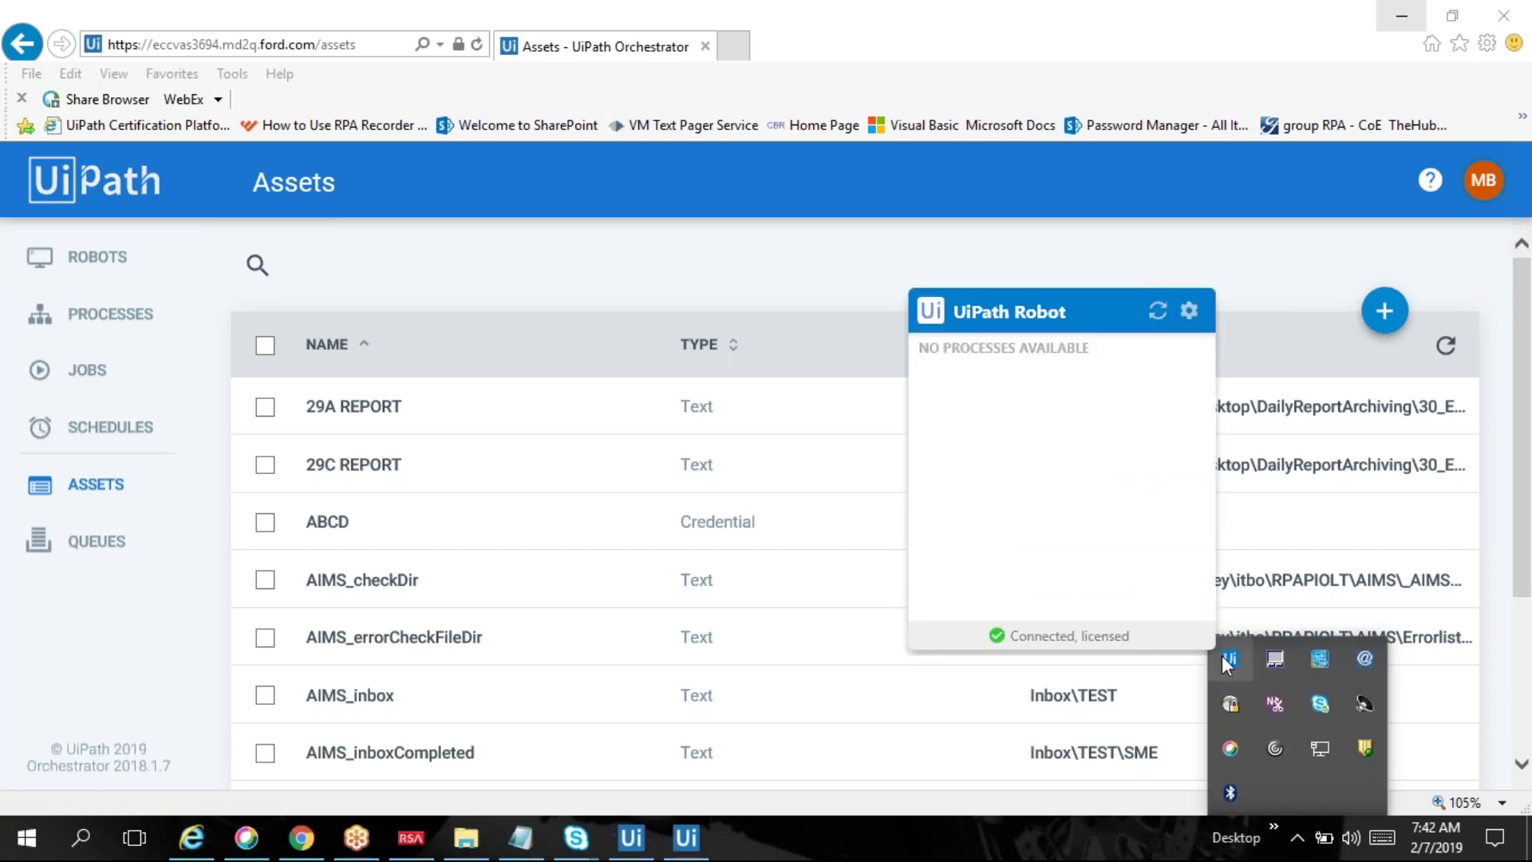
click(1195, 308)
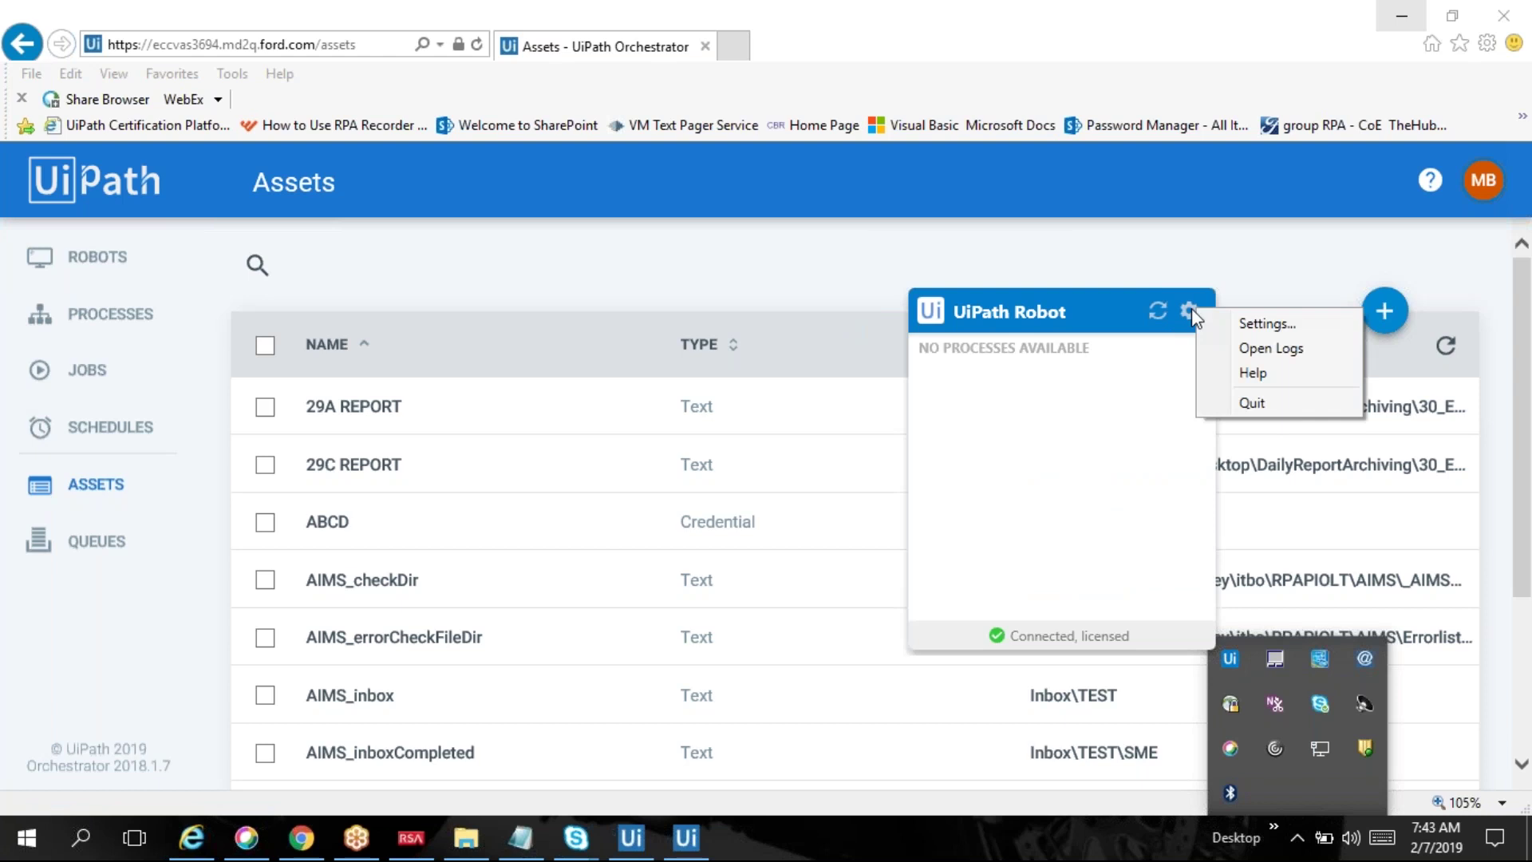
click(1219, 319)
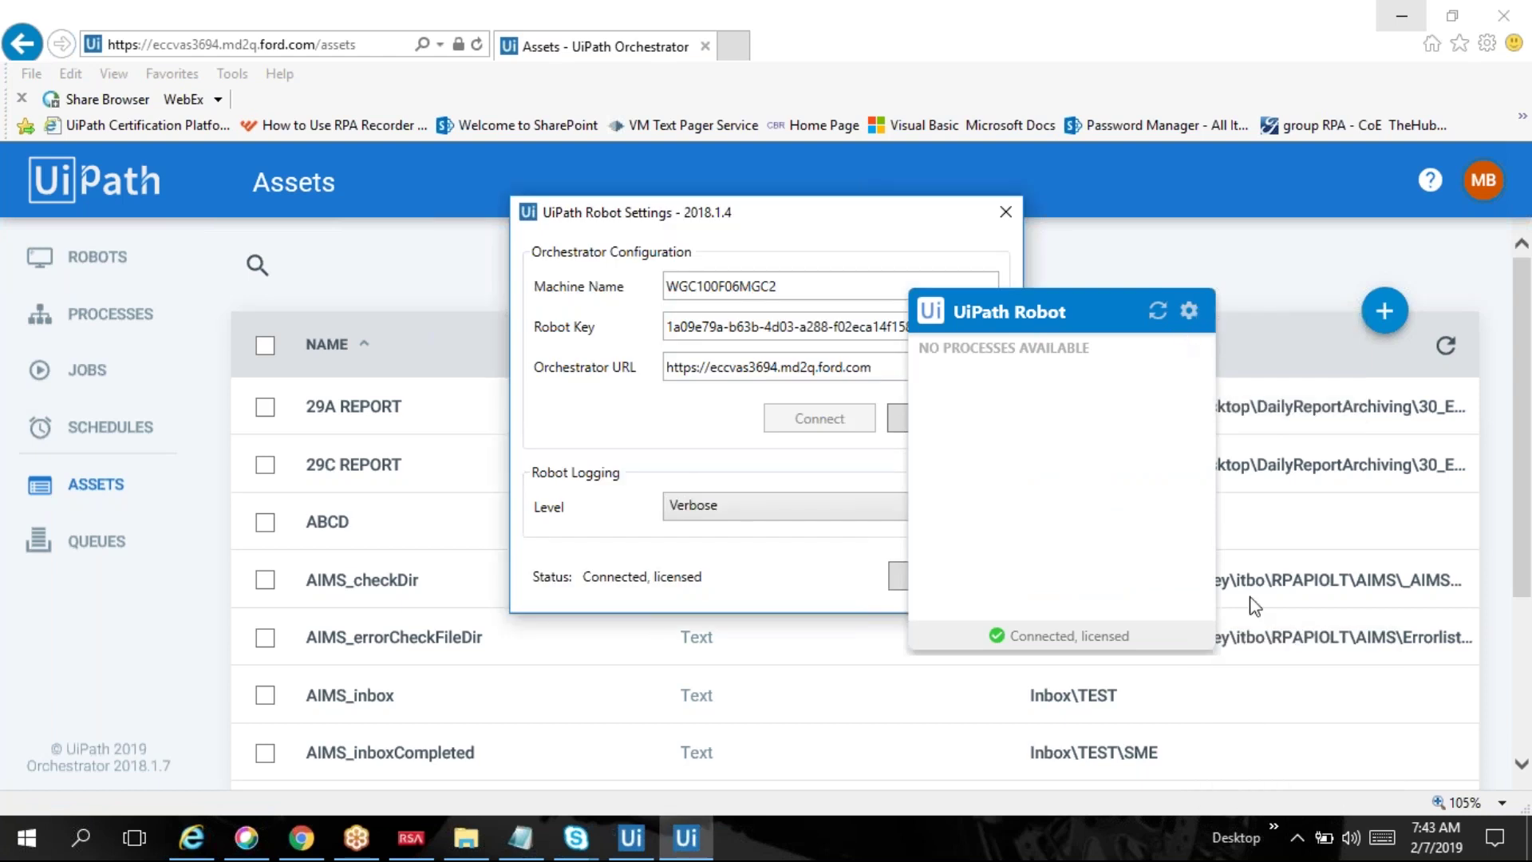
click(1149, 342)
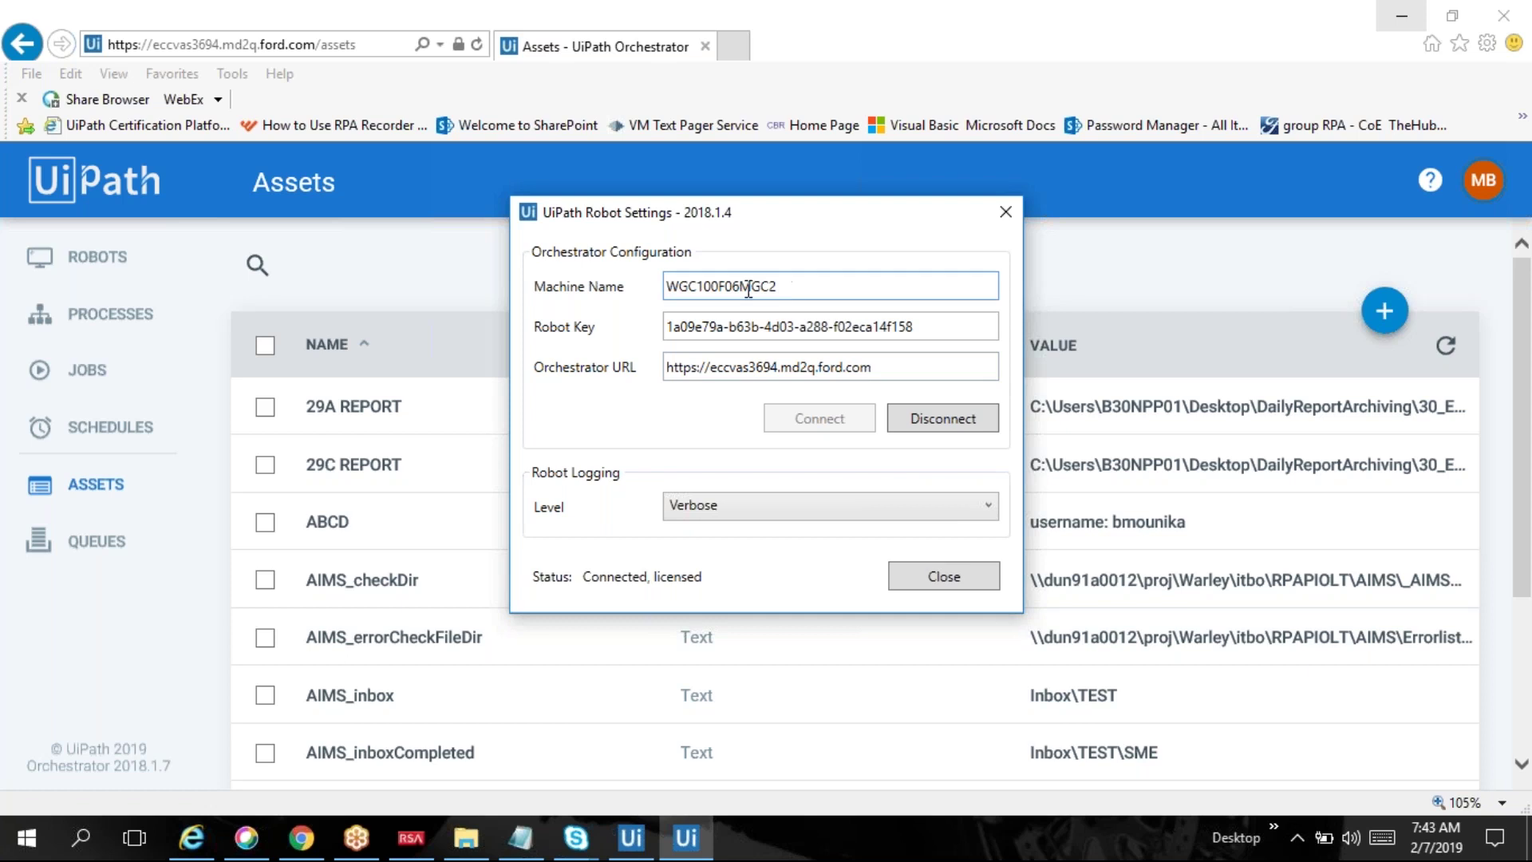
drag(773, 286, 608, 301)
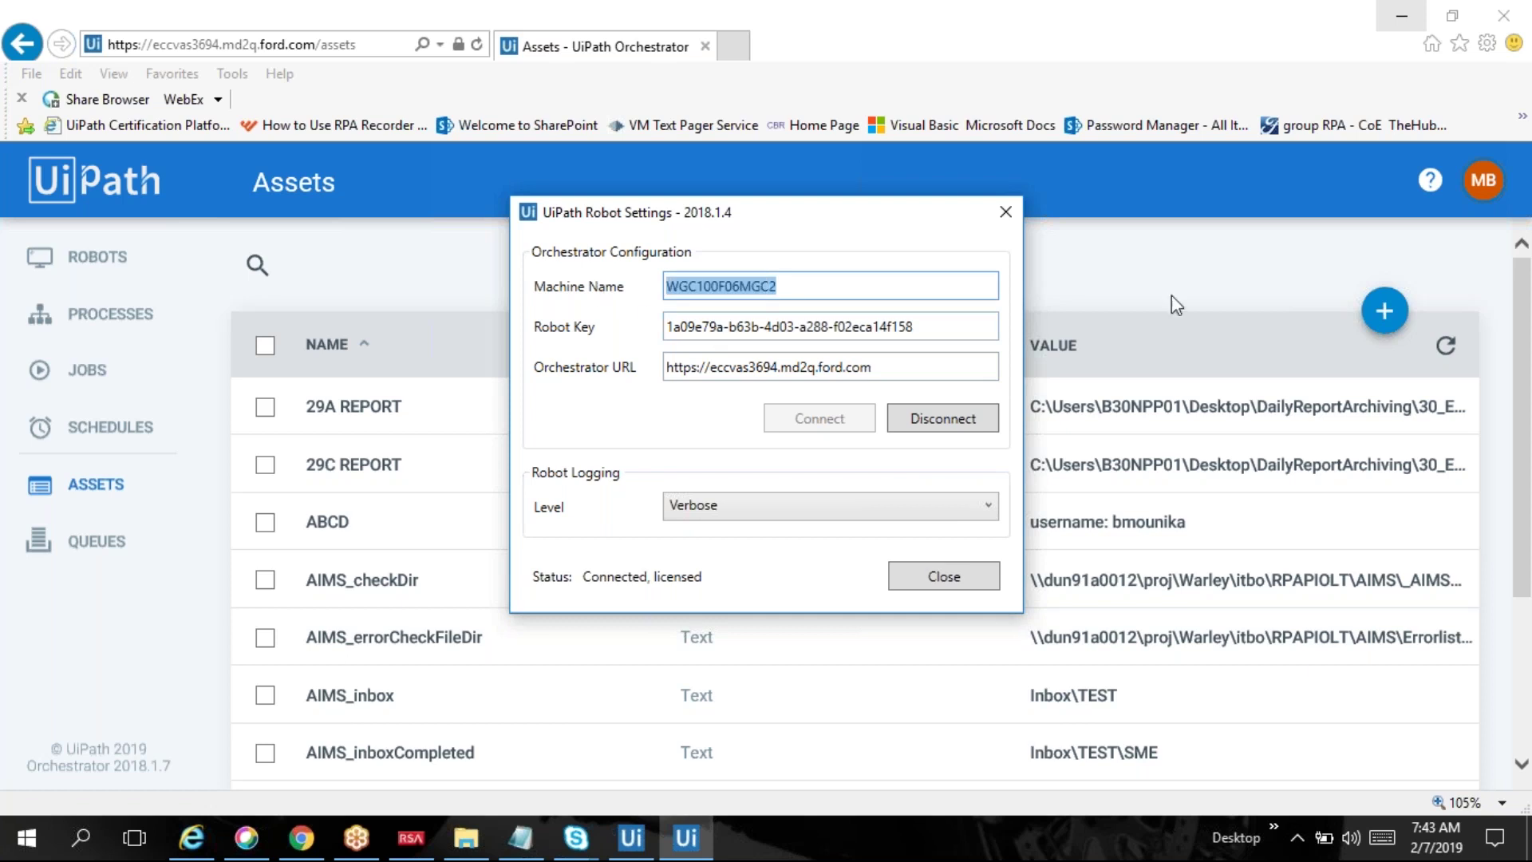
Step: Examine Orchestrator's Configuration and Runtime settings for a new robot, cancel without provisioning, and open the Processes list
click(1387, 317)
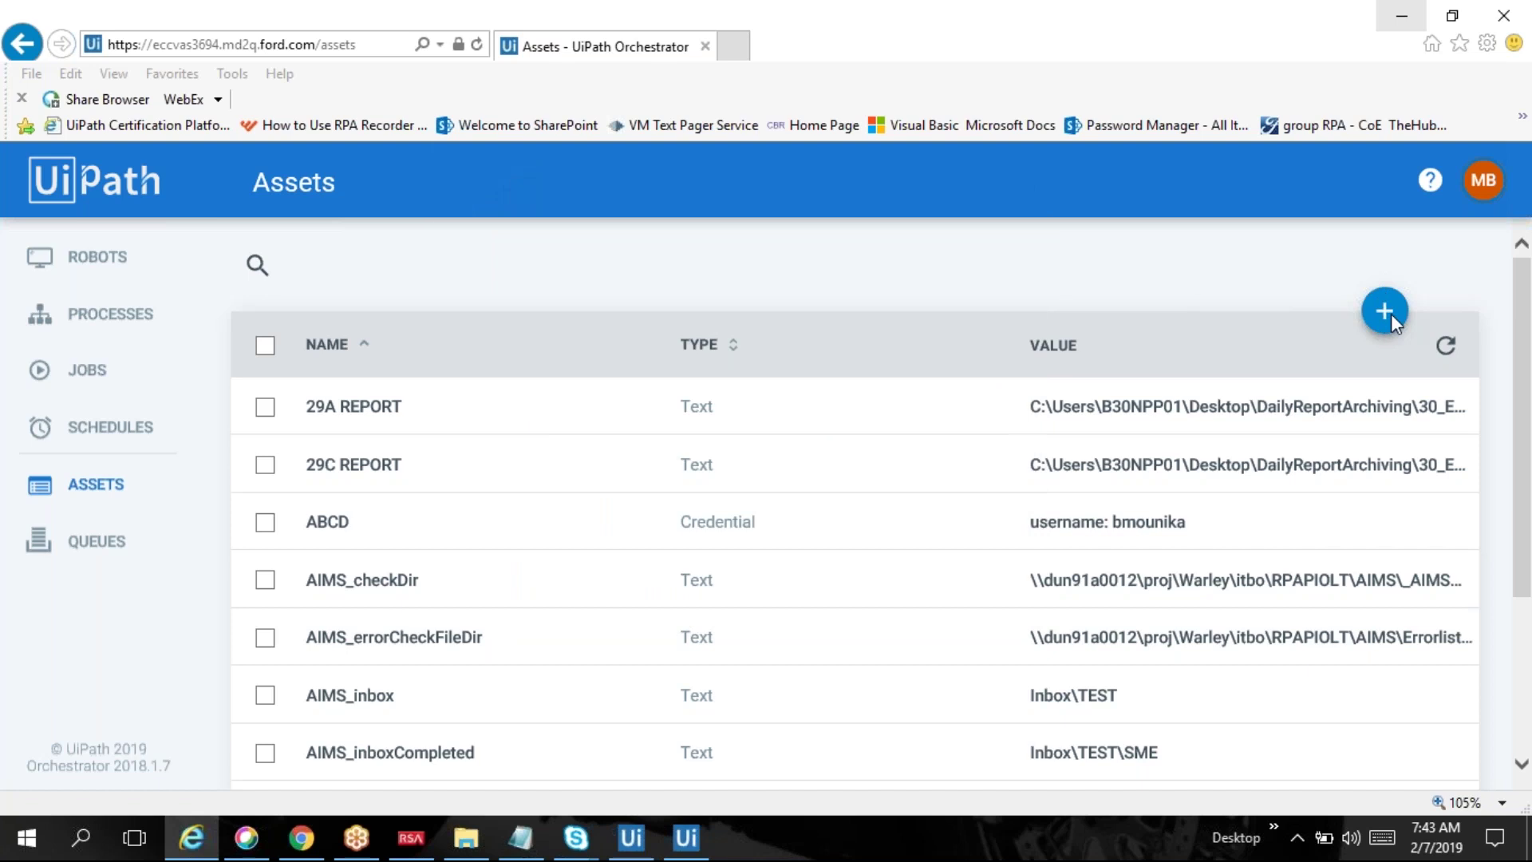
click(1391, 314)
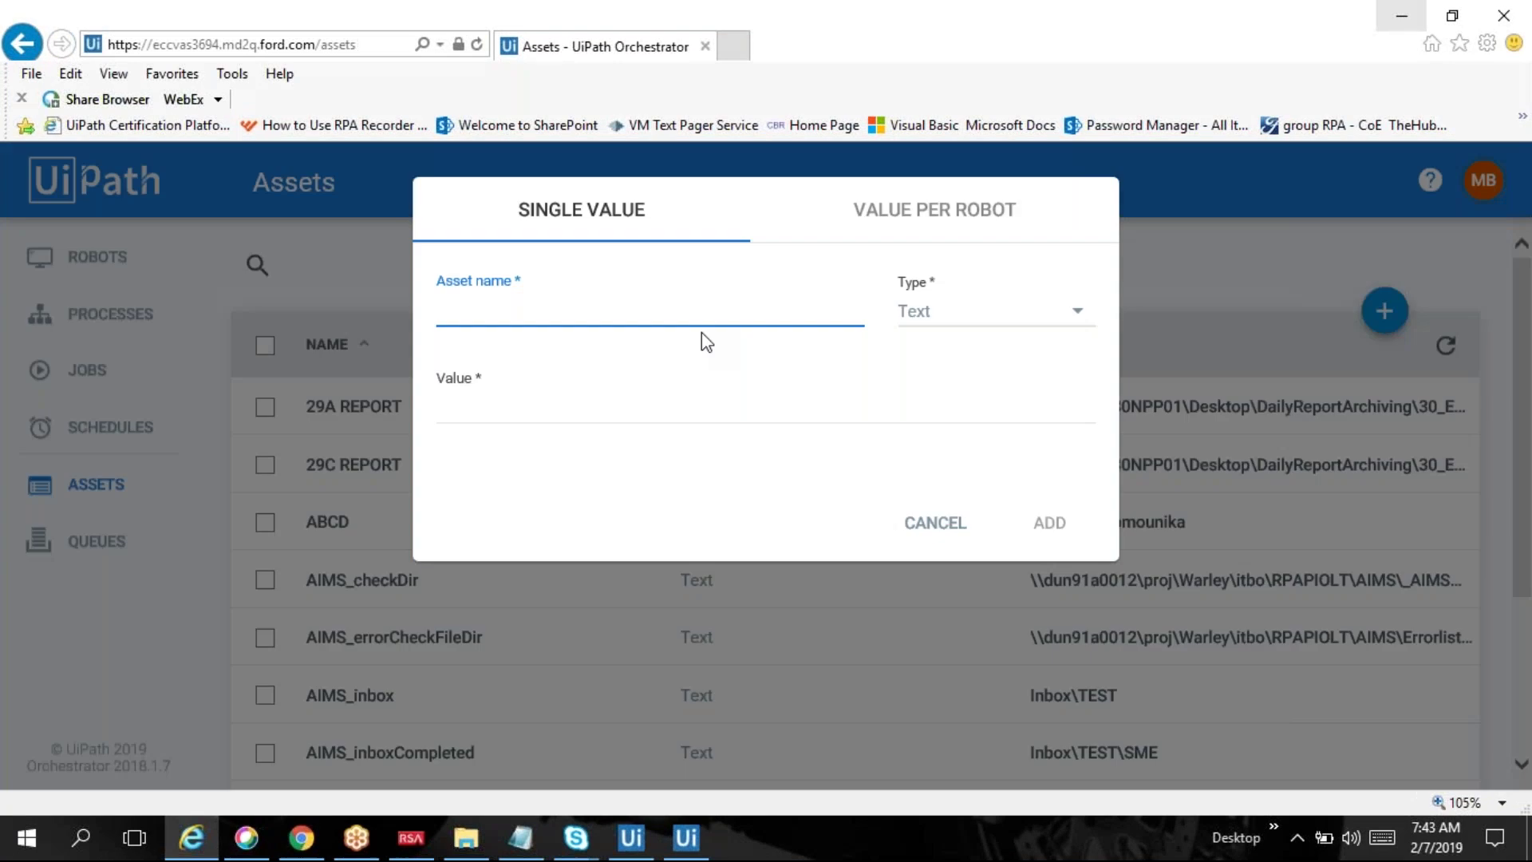
click(94, 260)
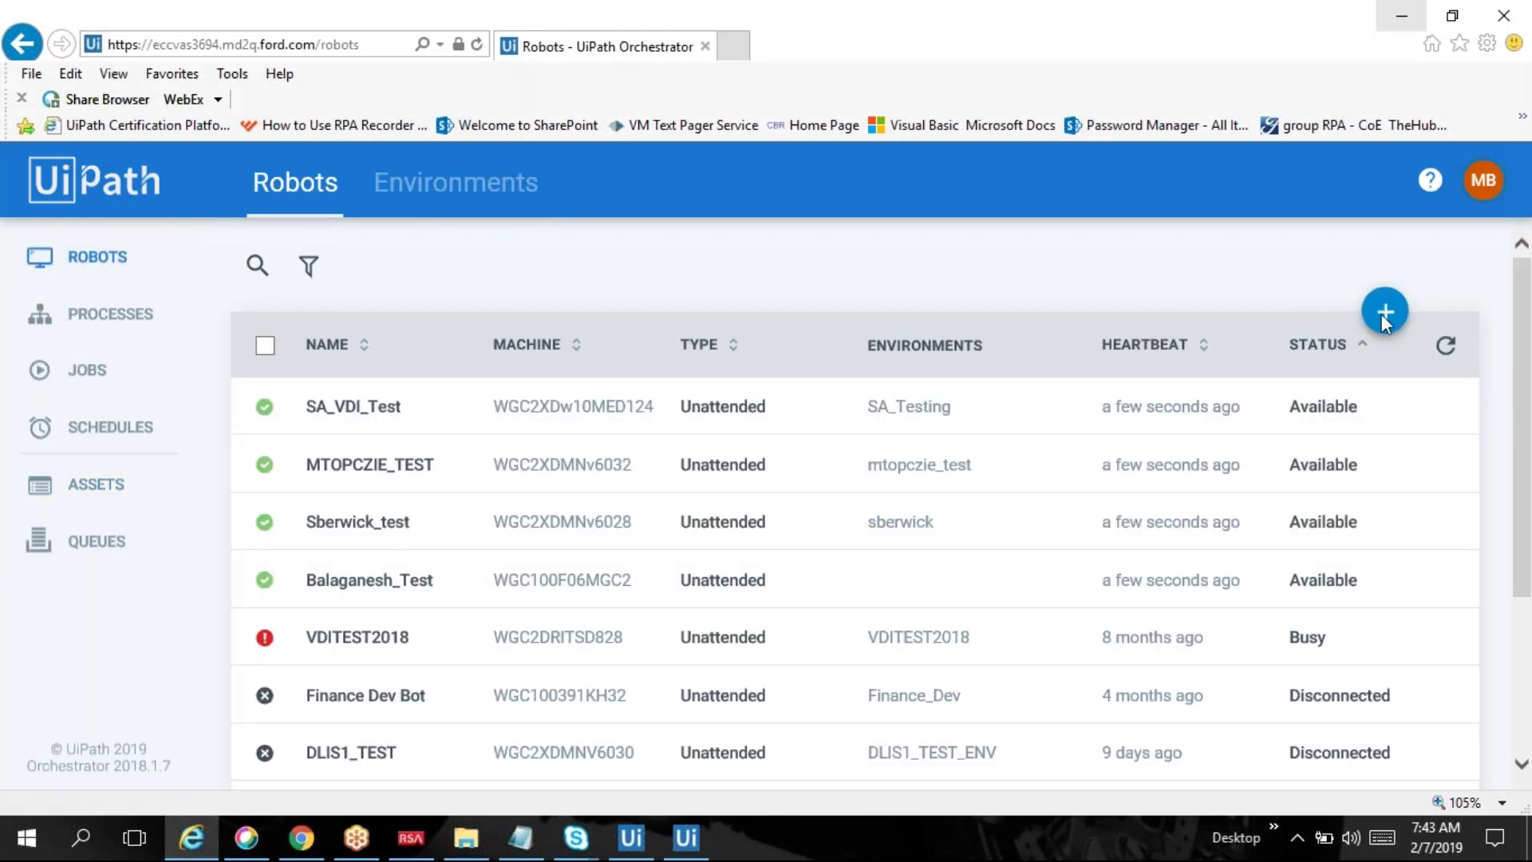
click(1381, 314)
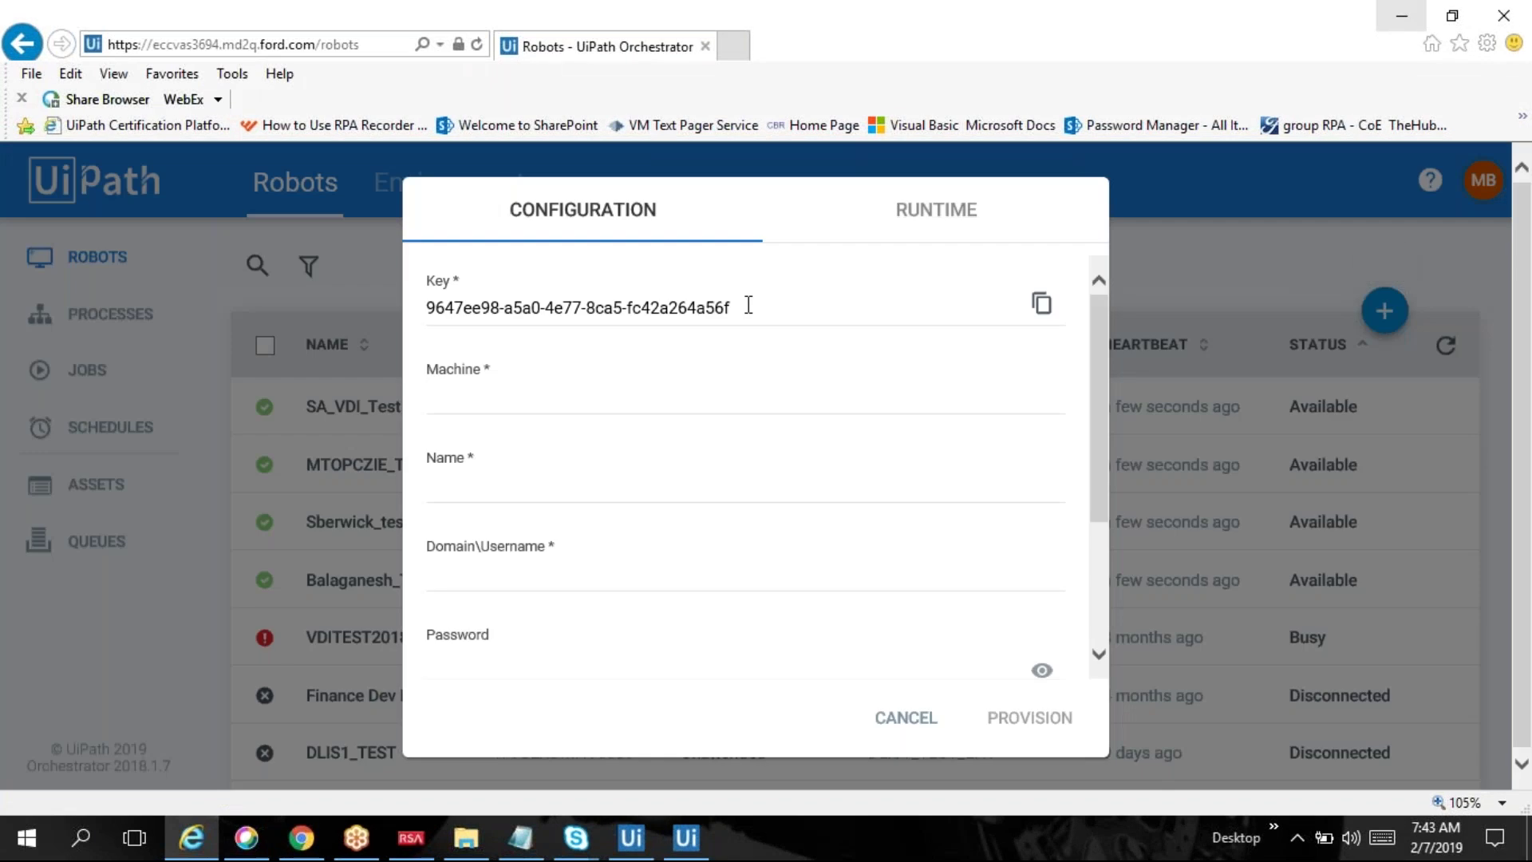
click(748, 305)
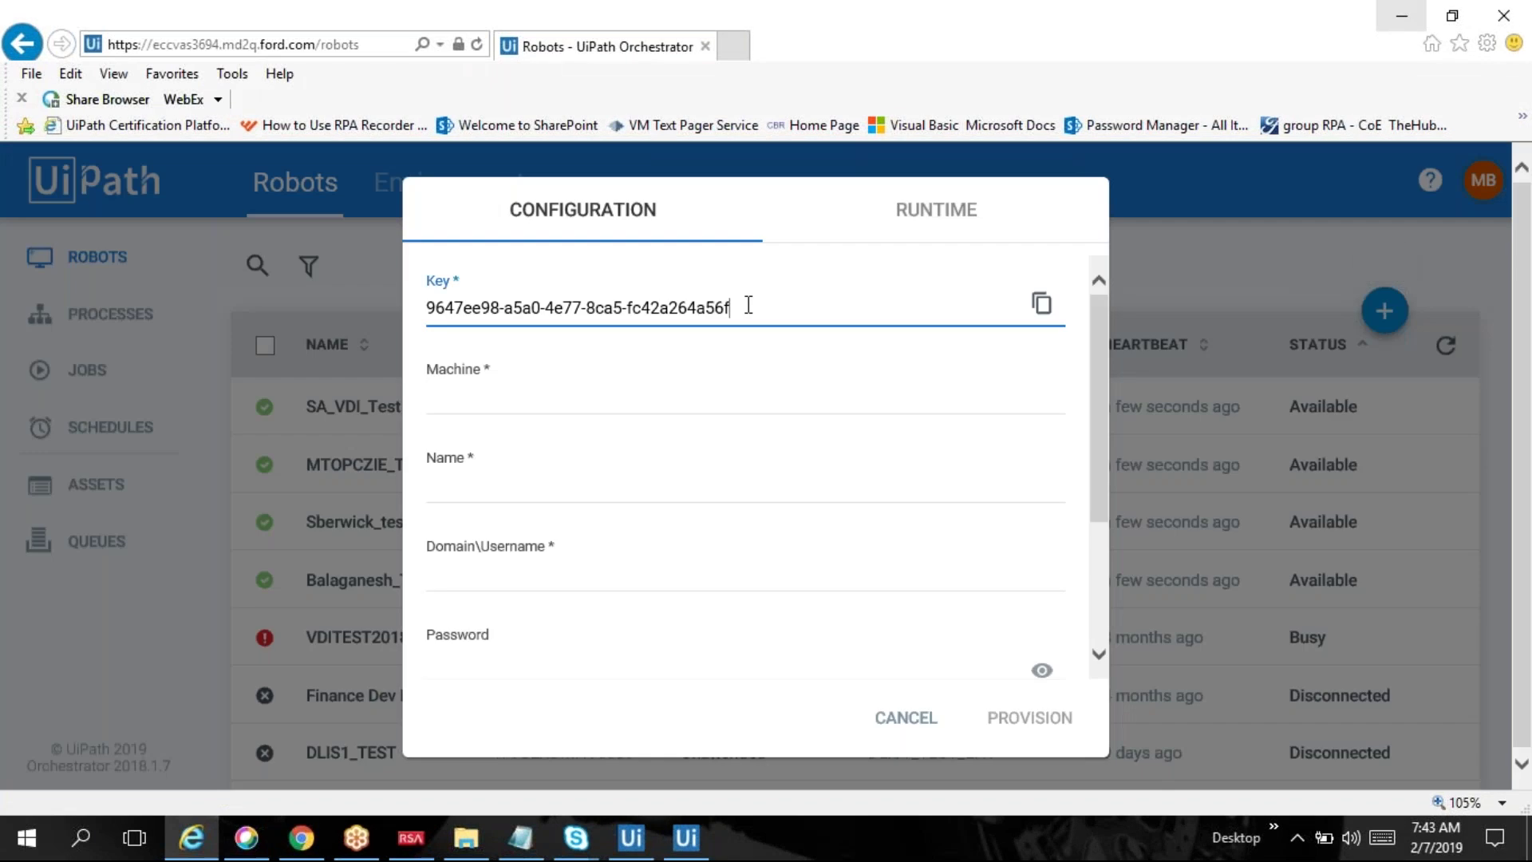
click(535, 393)
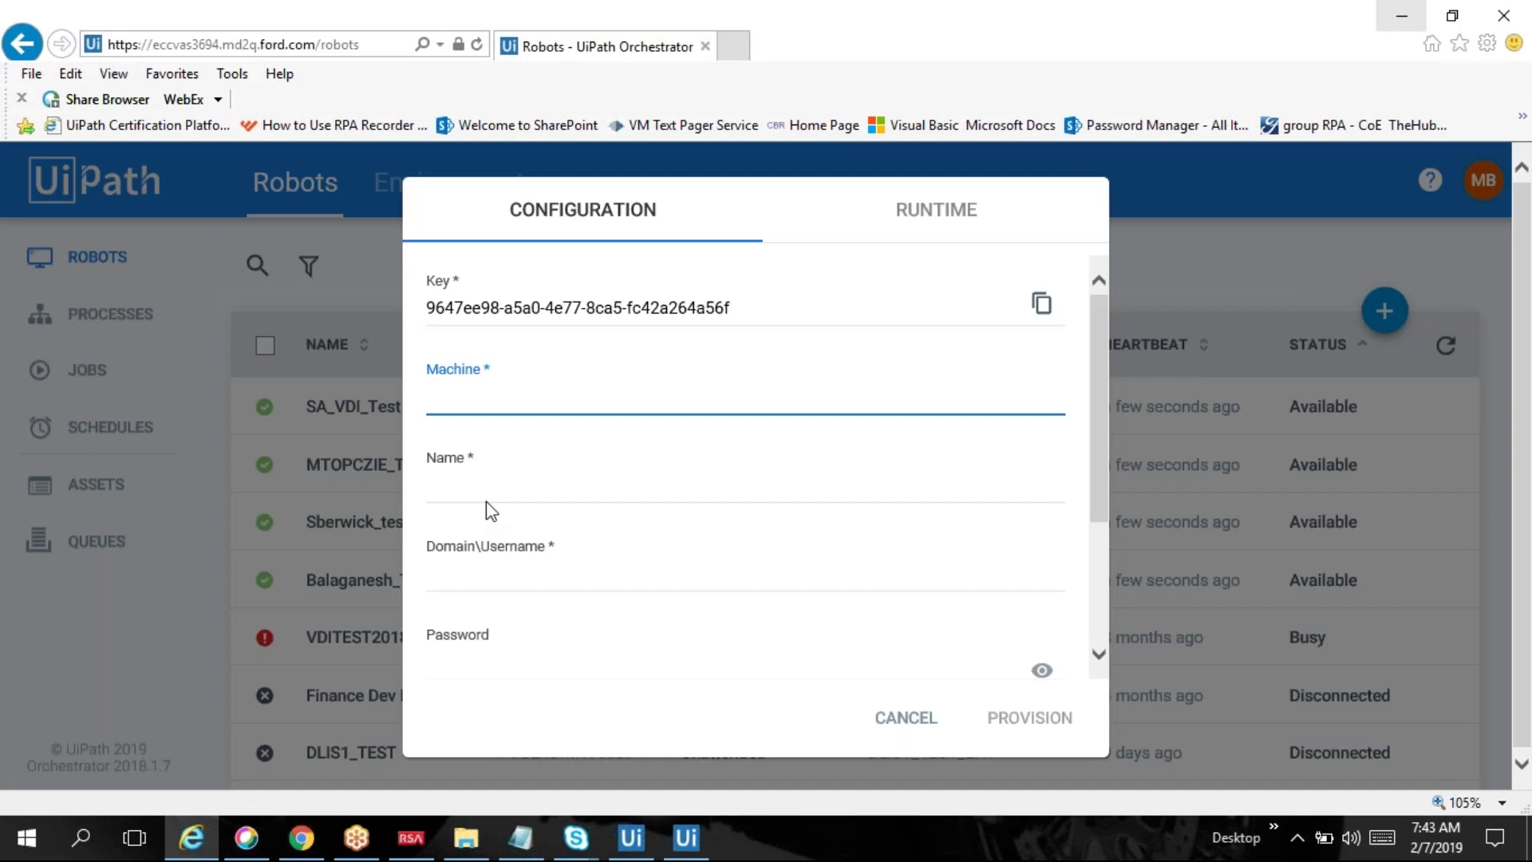
click(558, 482)
click(558, 573)
click(483, 662)
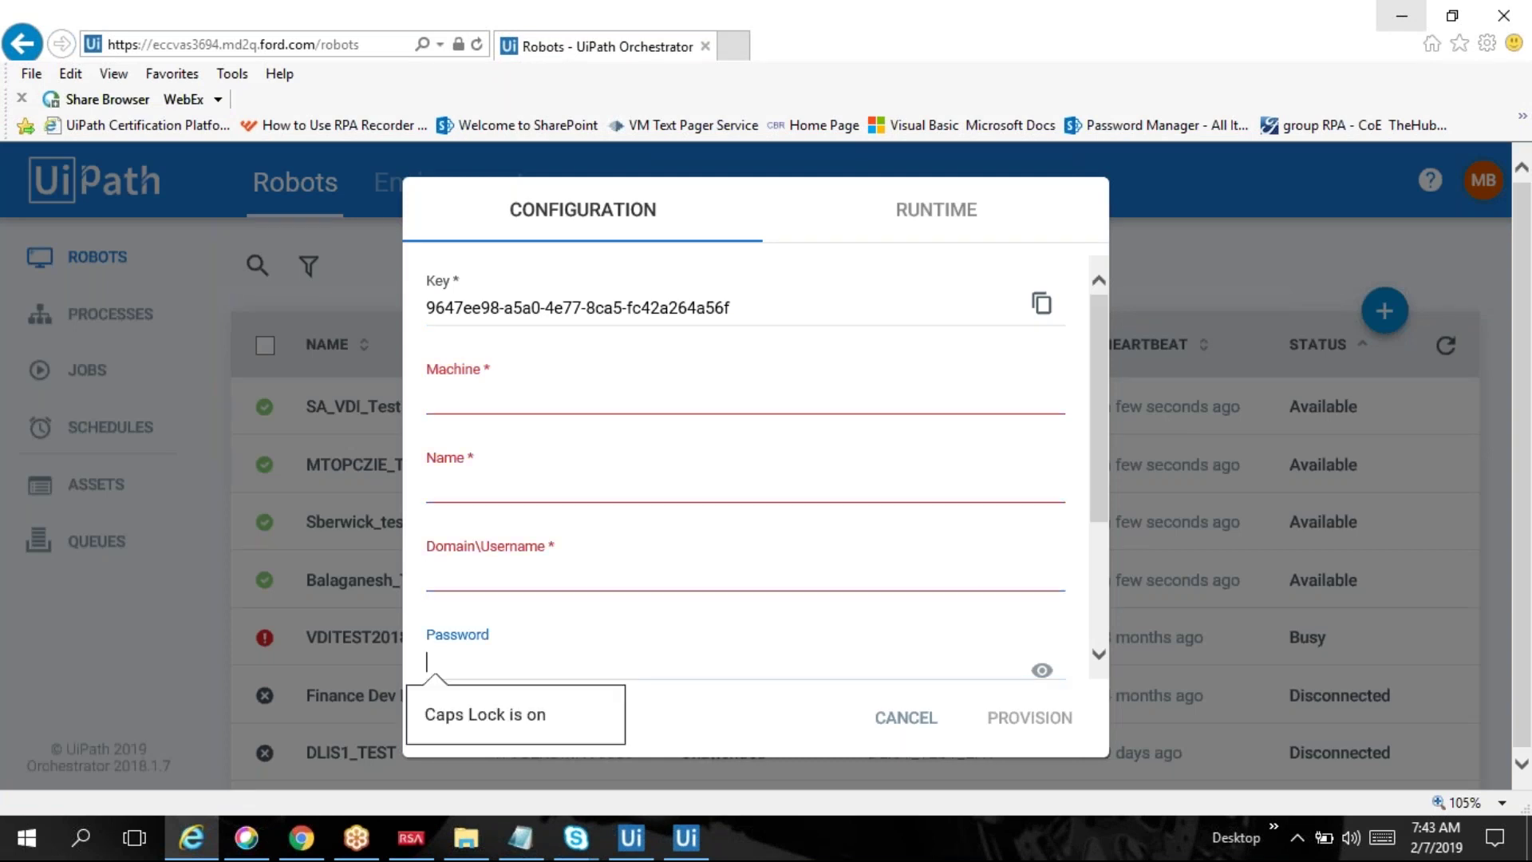
click(907, 233)
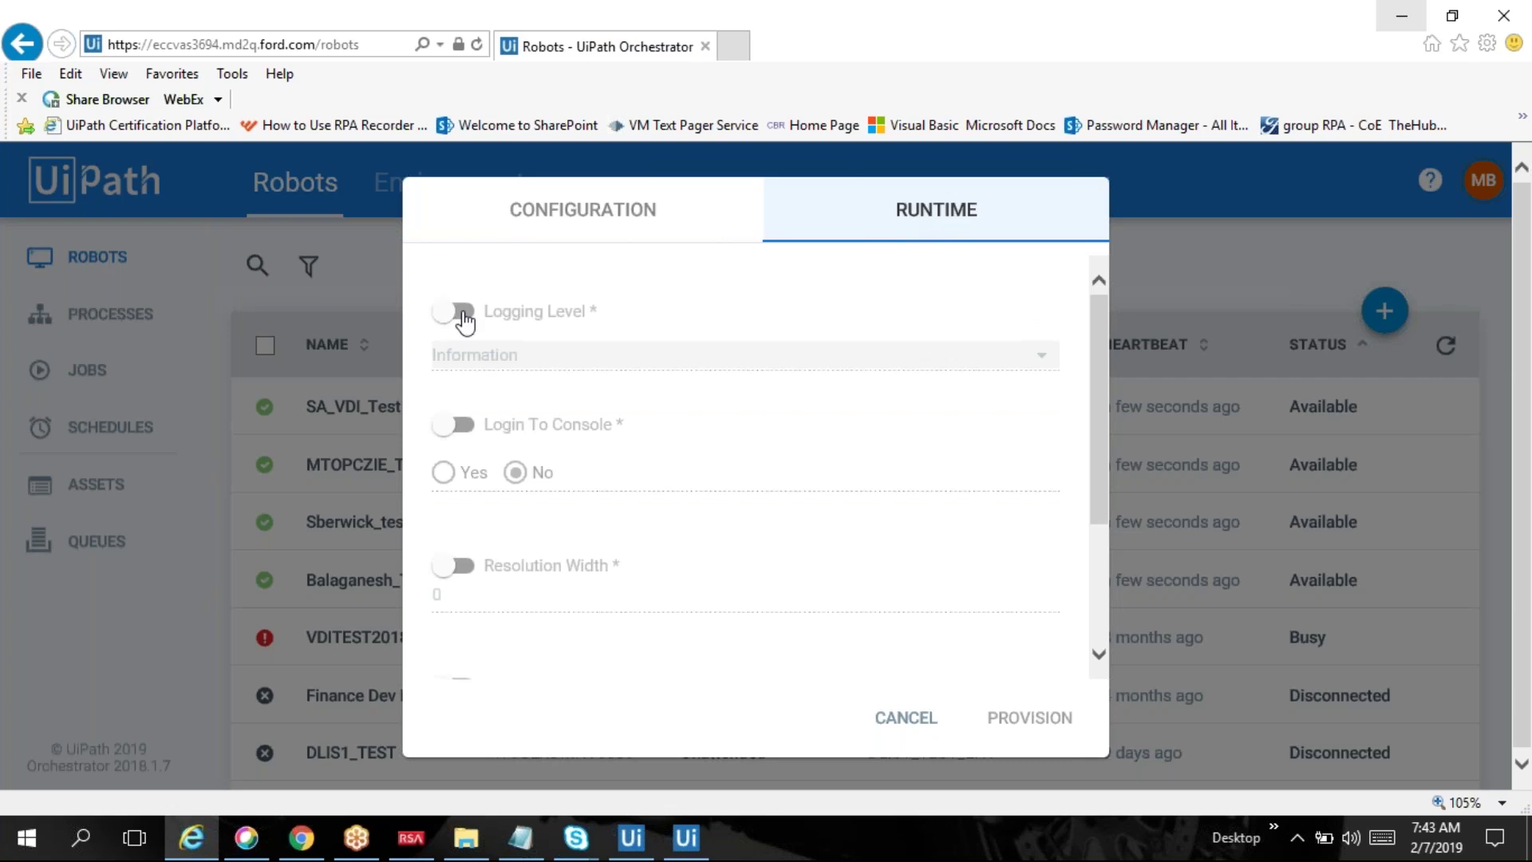
click(924, 730)
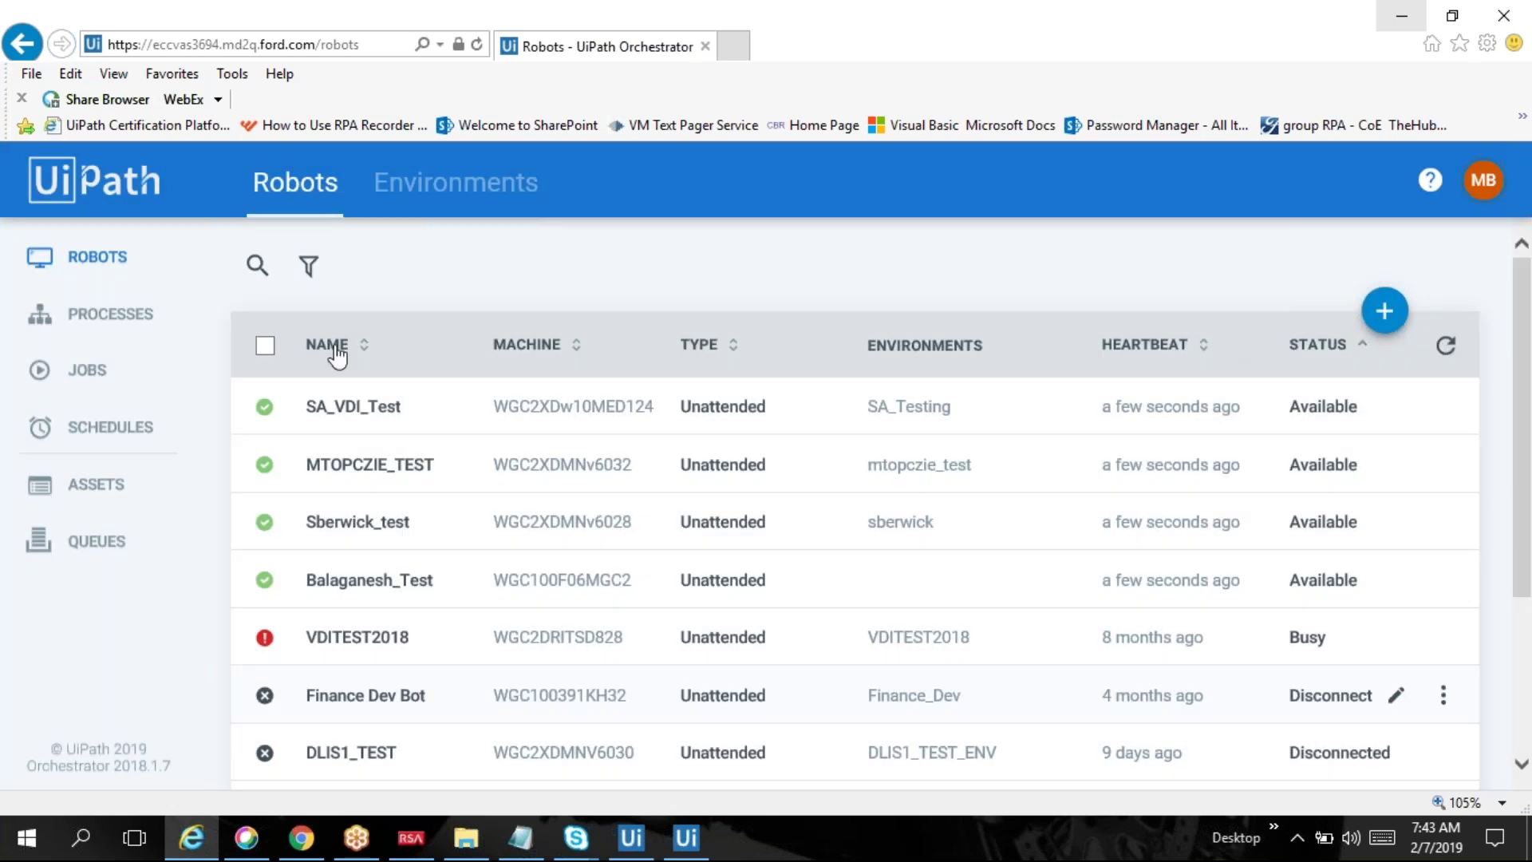
click(122, 334)
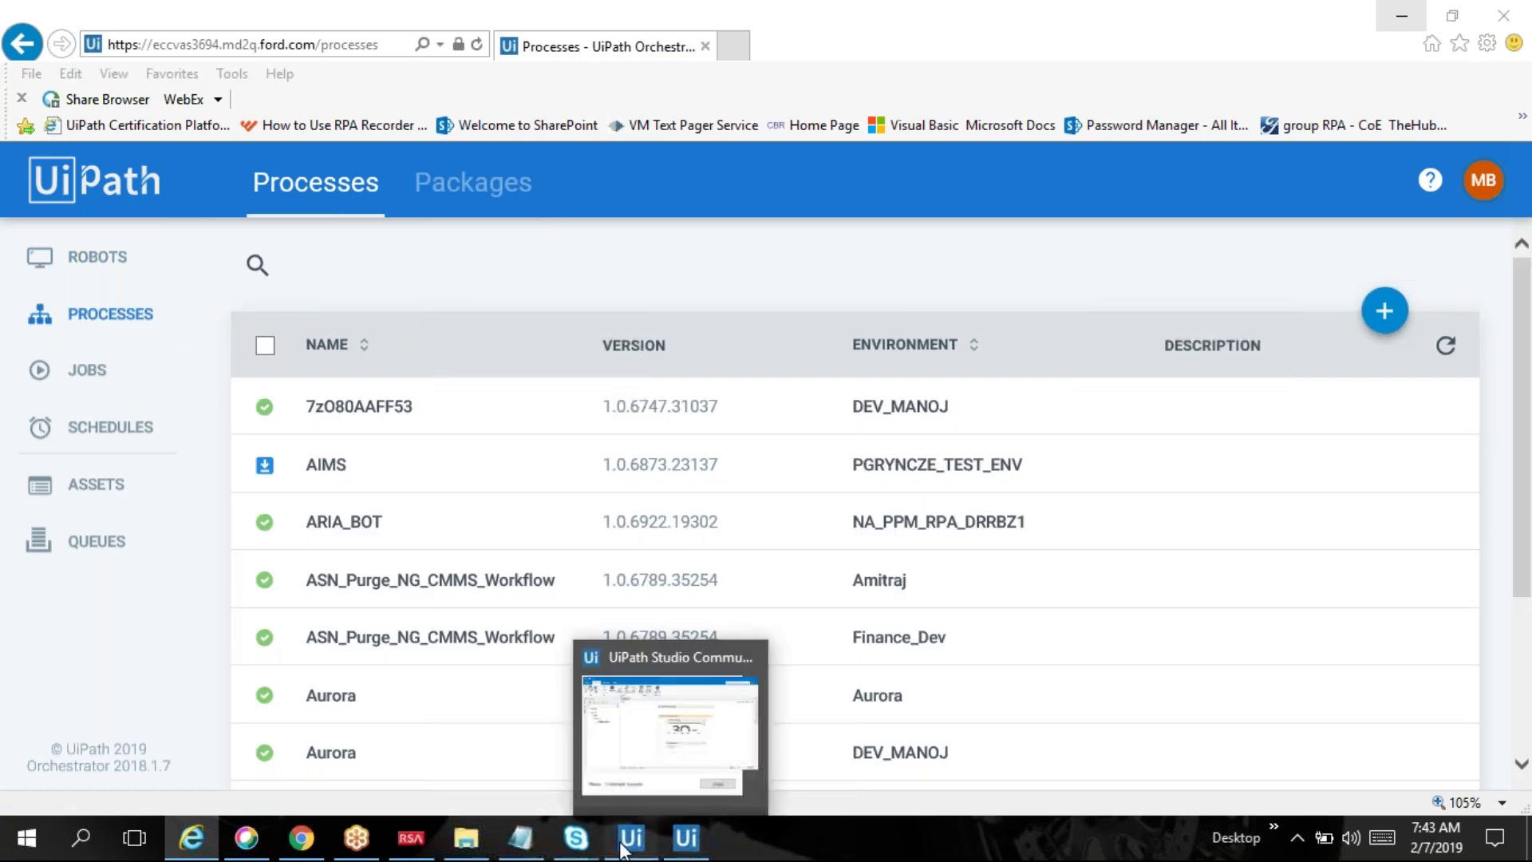
Step: Switch back to UiPath Studio and remove the Key Press Trigger's informative screenshot
click(624, 838)
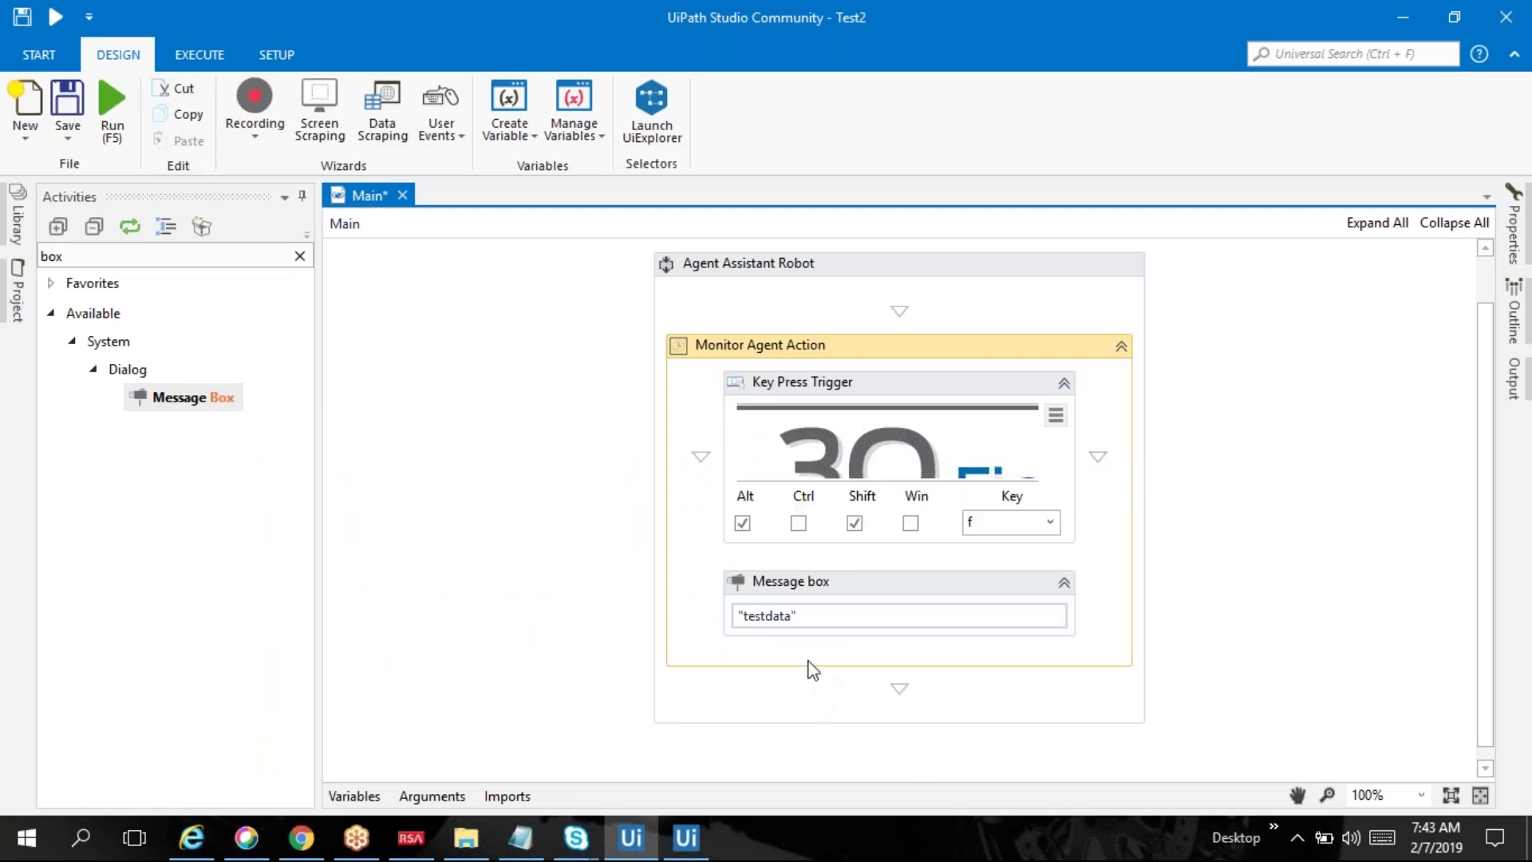
click(1055, 416)
click(1130, 486)
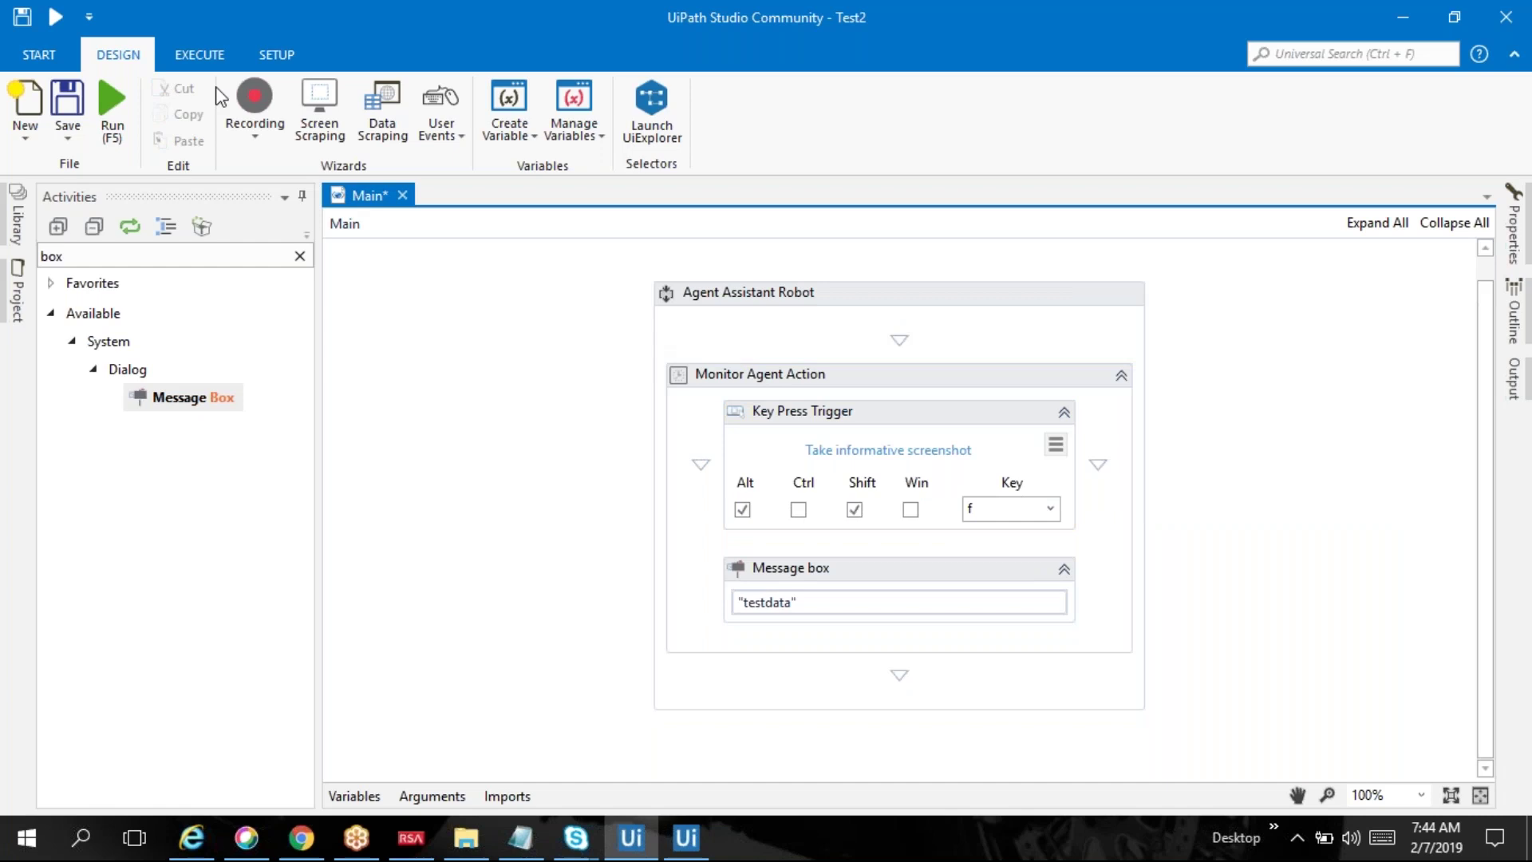
Step: Publish the Test2 project and dismiss the publishing information
click(288, 63)
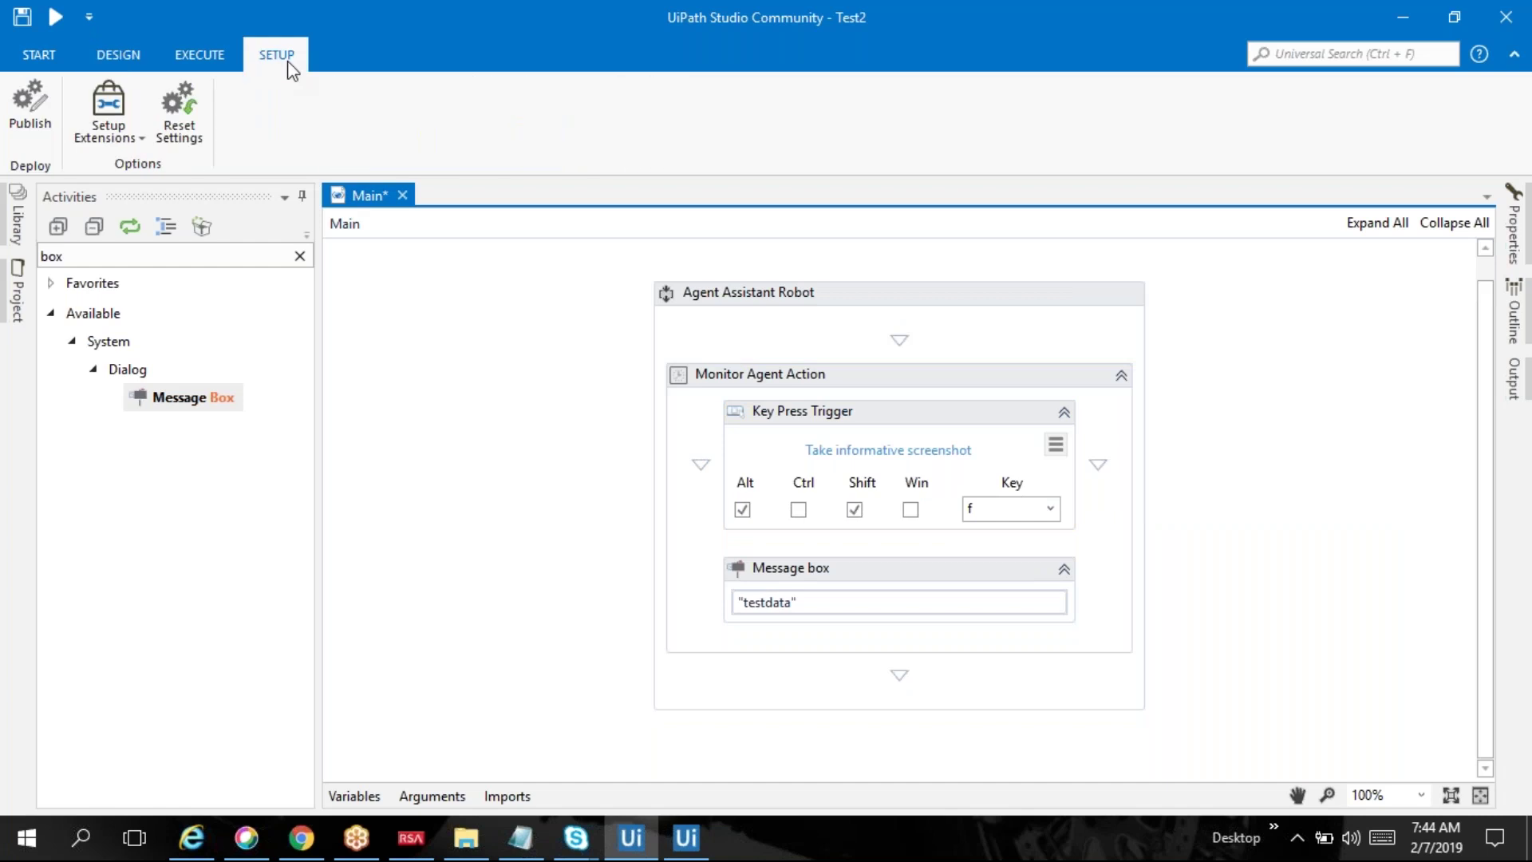
click(30, 124)
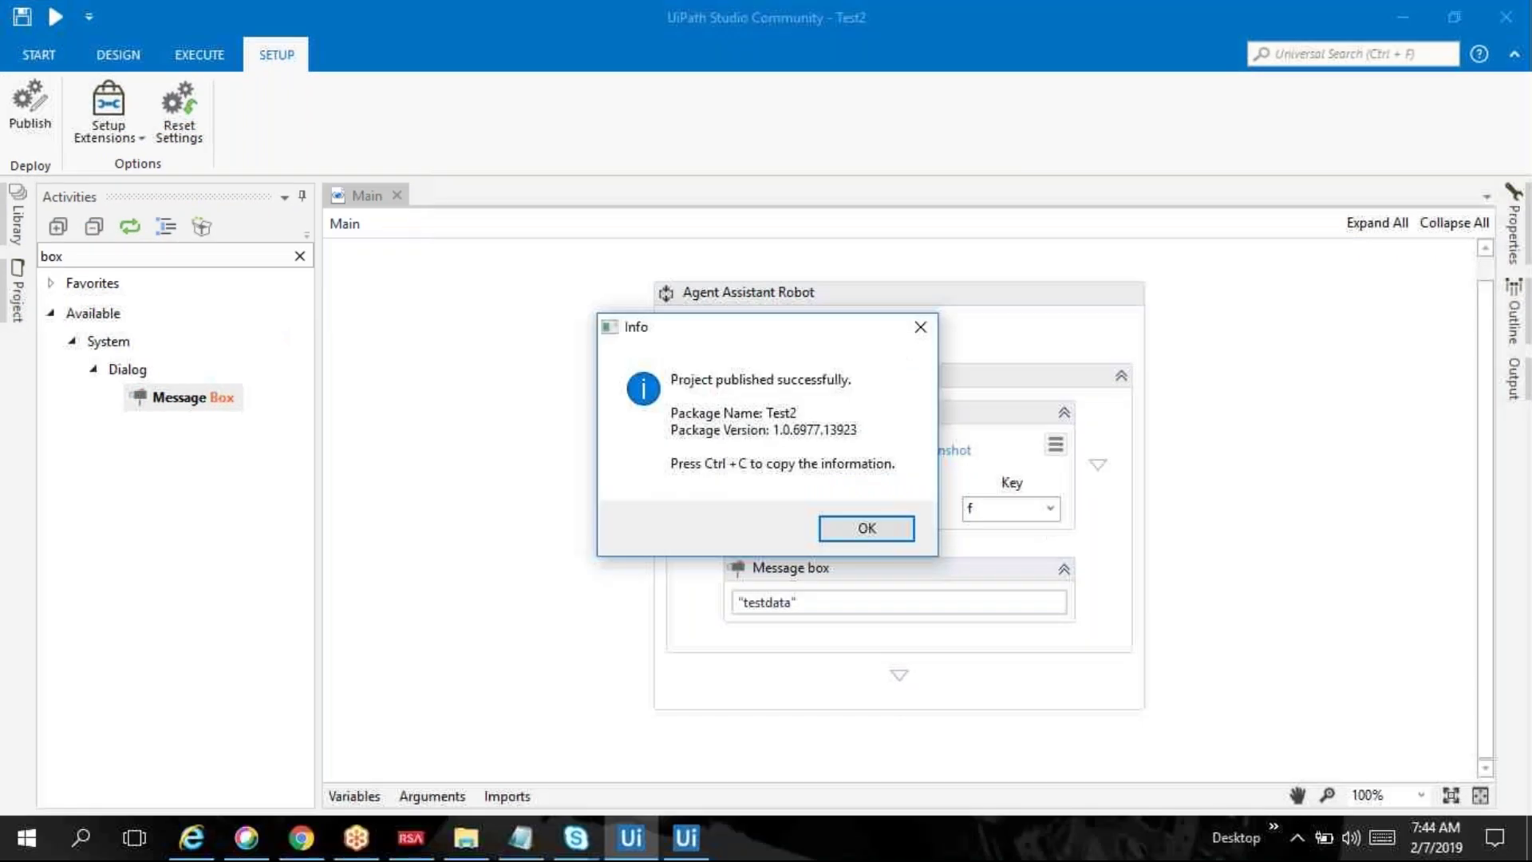
click(865, 530)
Step: Search Windows for %APPDATA% and open the matching folder in File Explorer
click(81, 848)
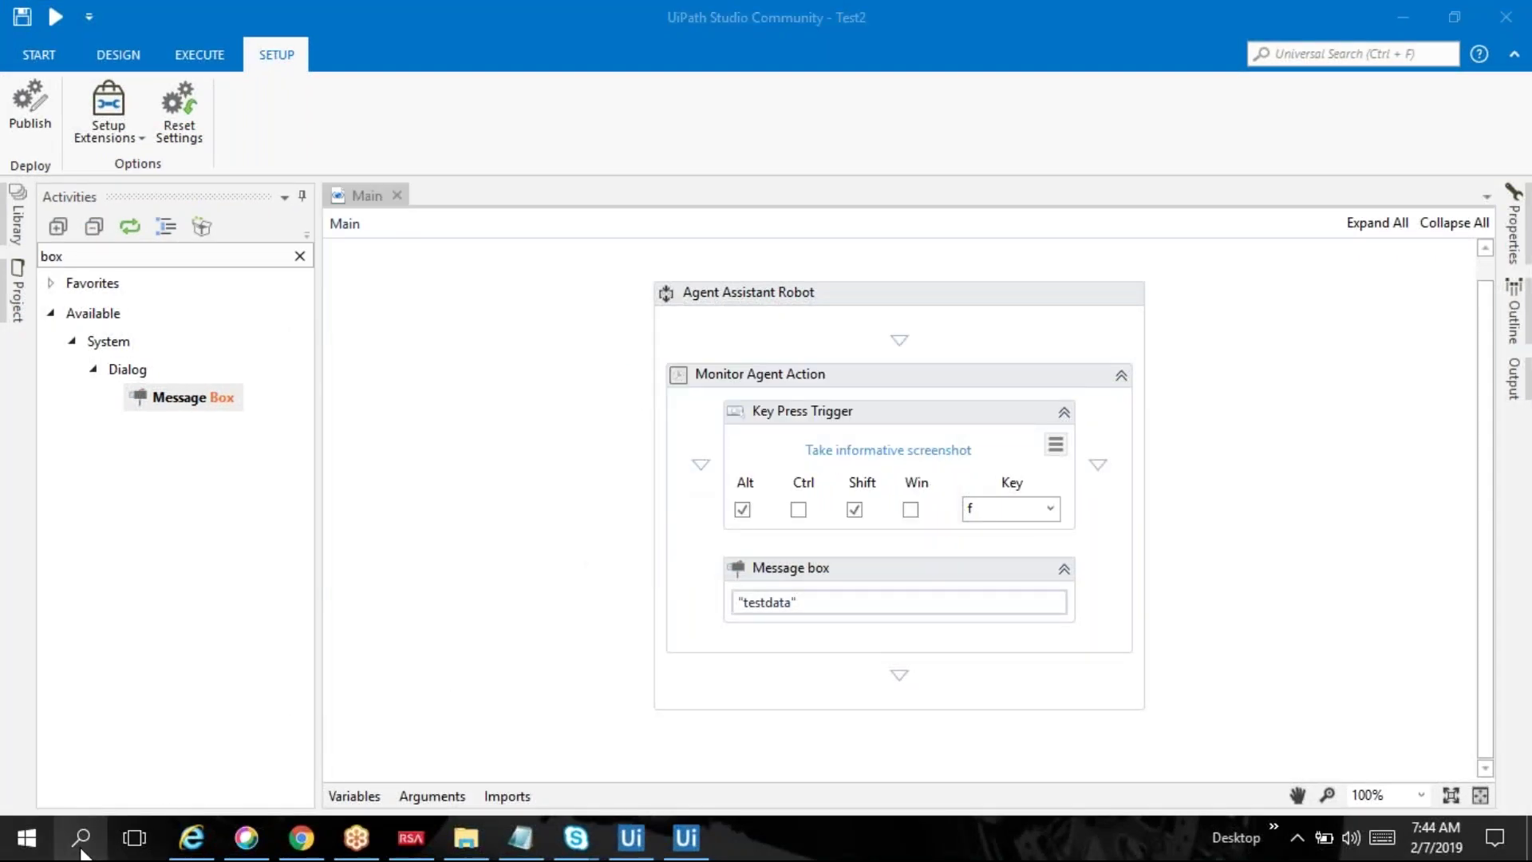
text(%APPDATA)
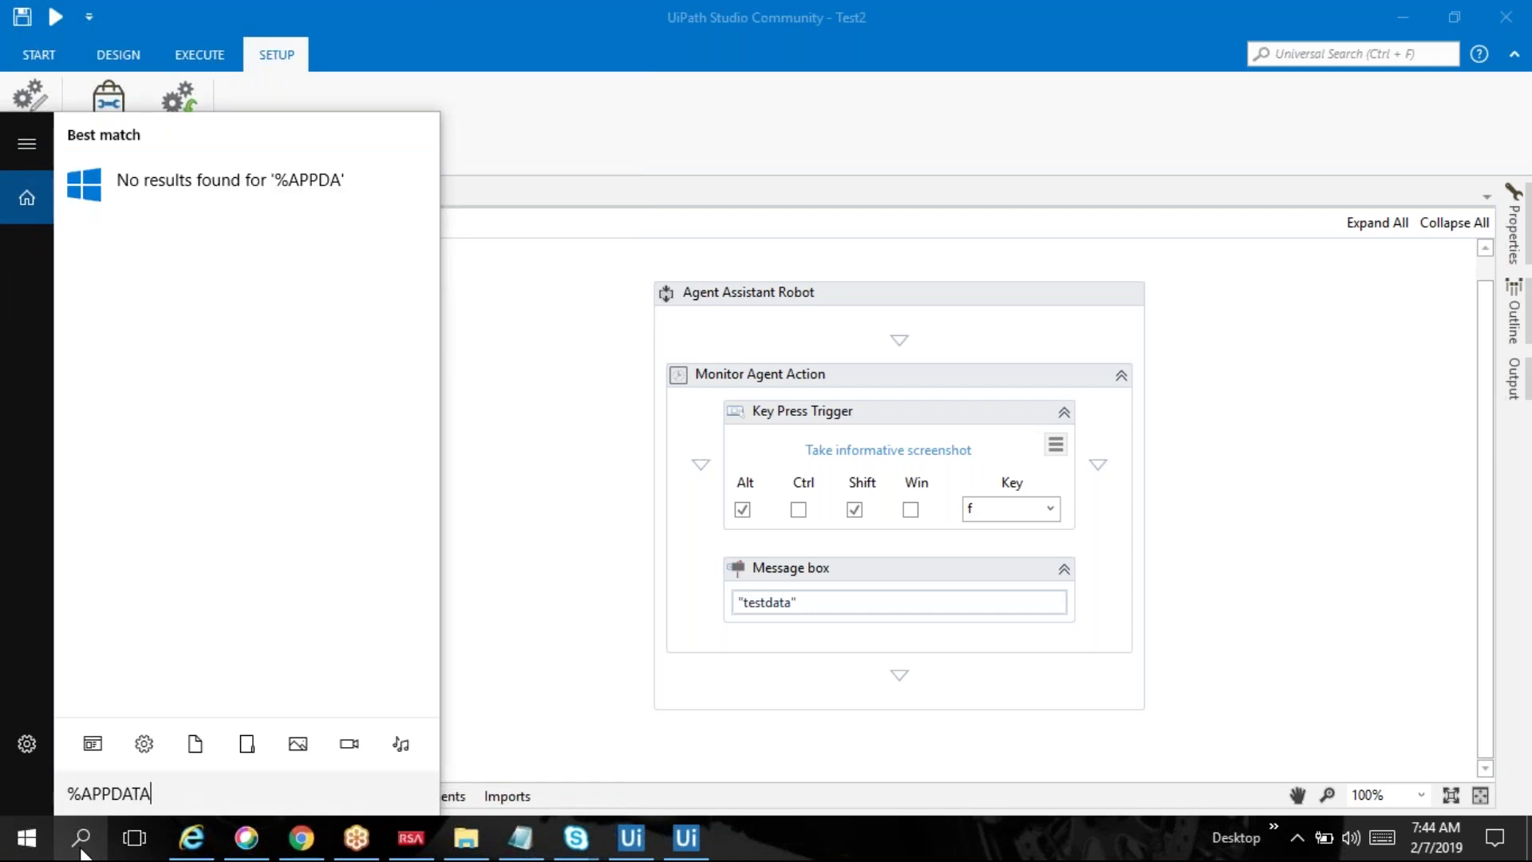
text(%)
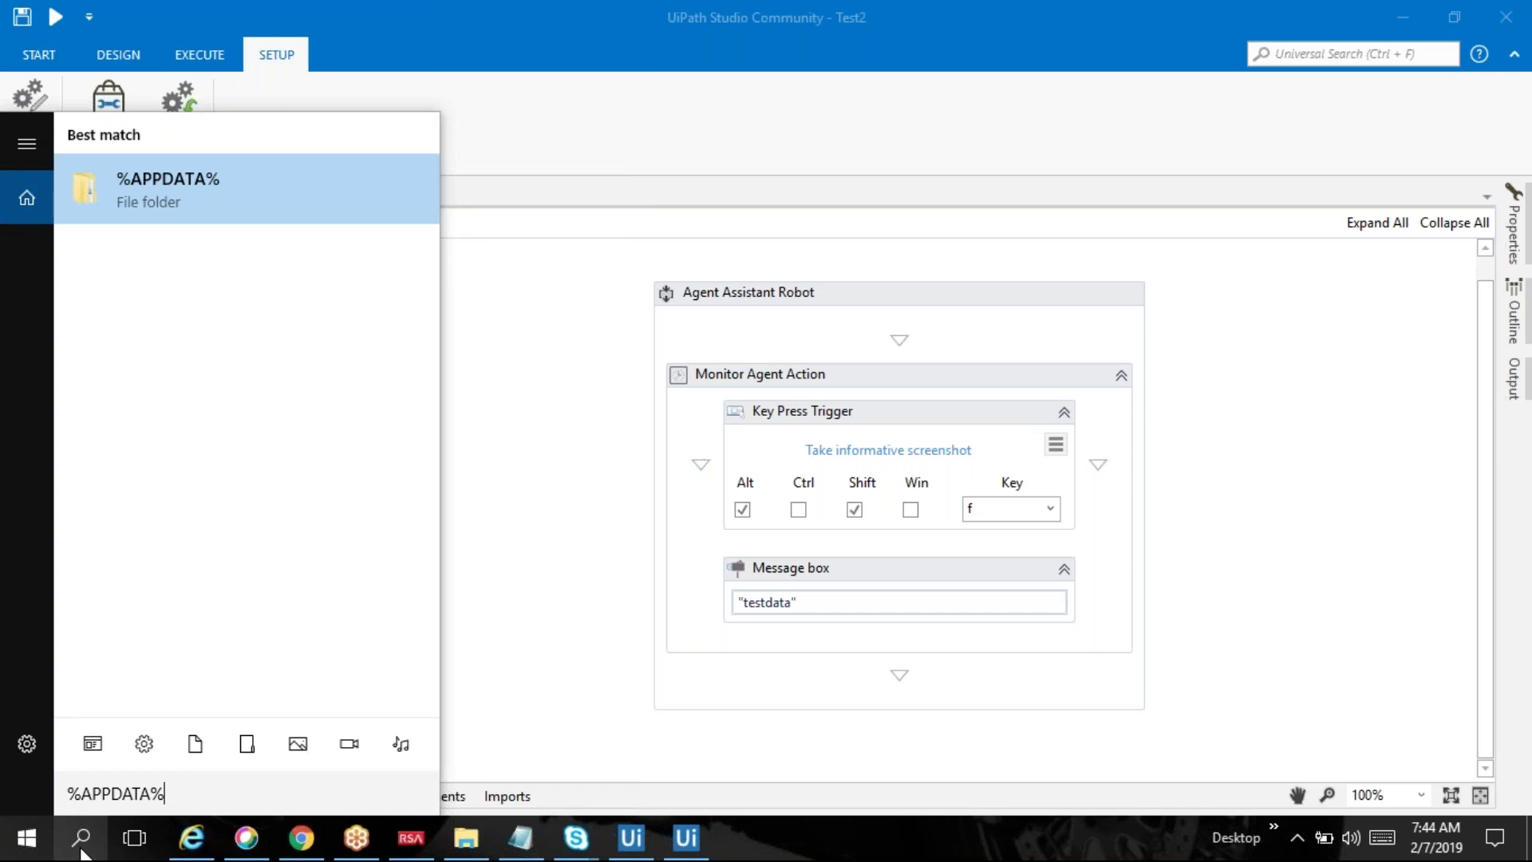
click(251, 190)
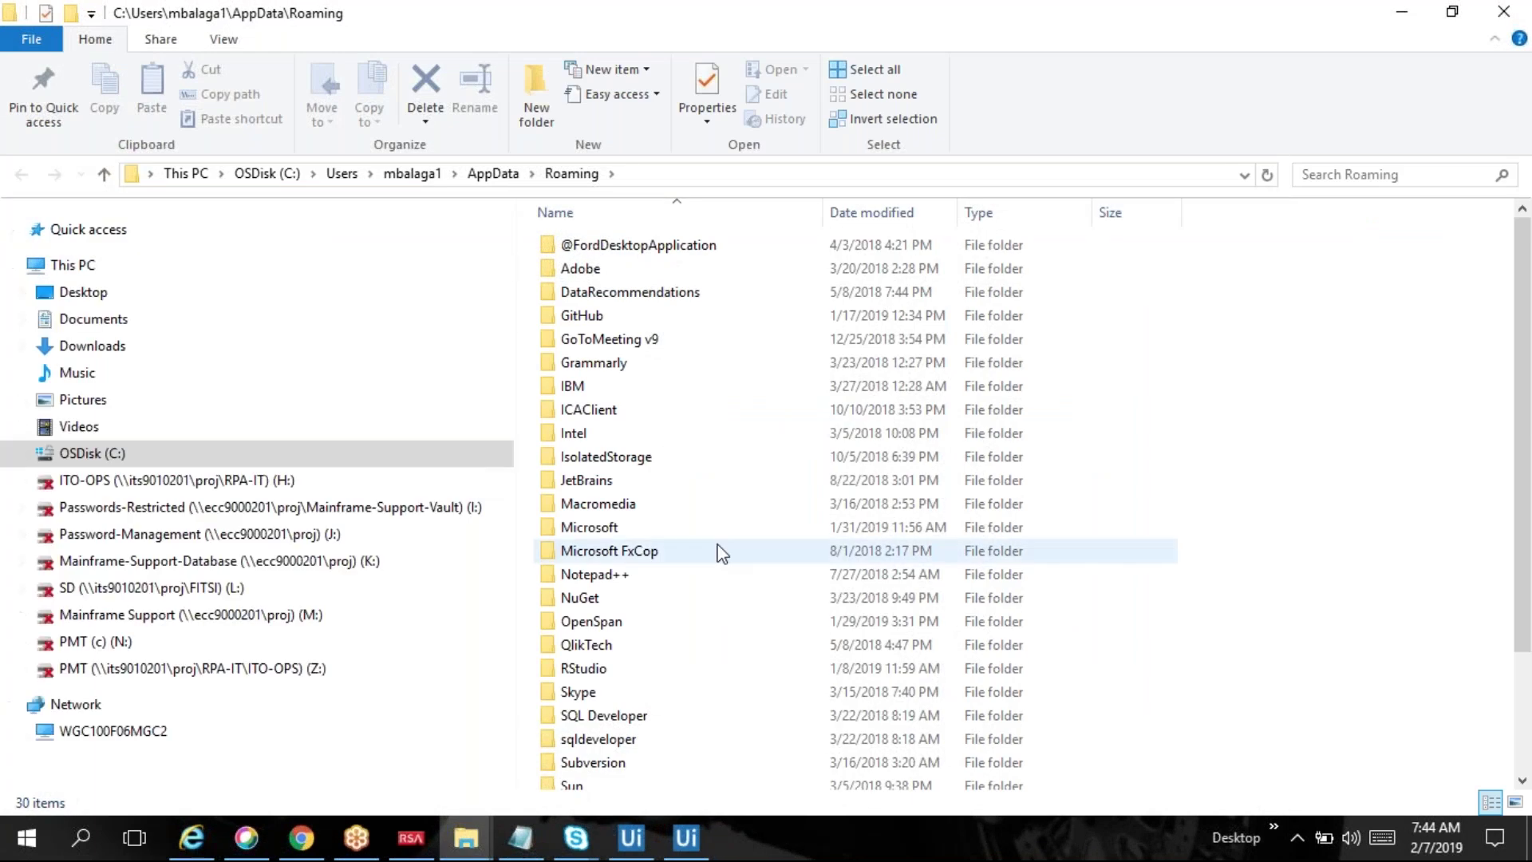
Step: Browse into the UiPath\UiPath\log folder under Roaming and return to the outer UiPath folder
scroll(722, 553, down, 2)
double_click(609, 713)
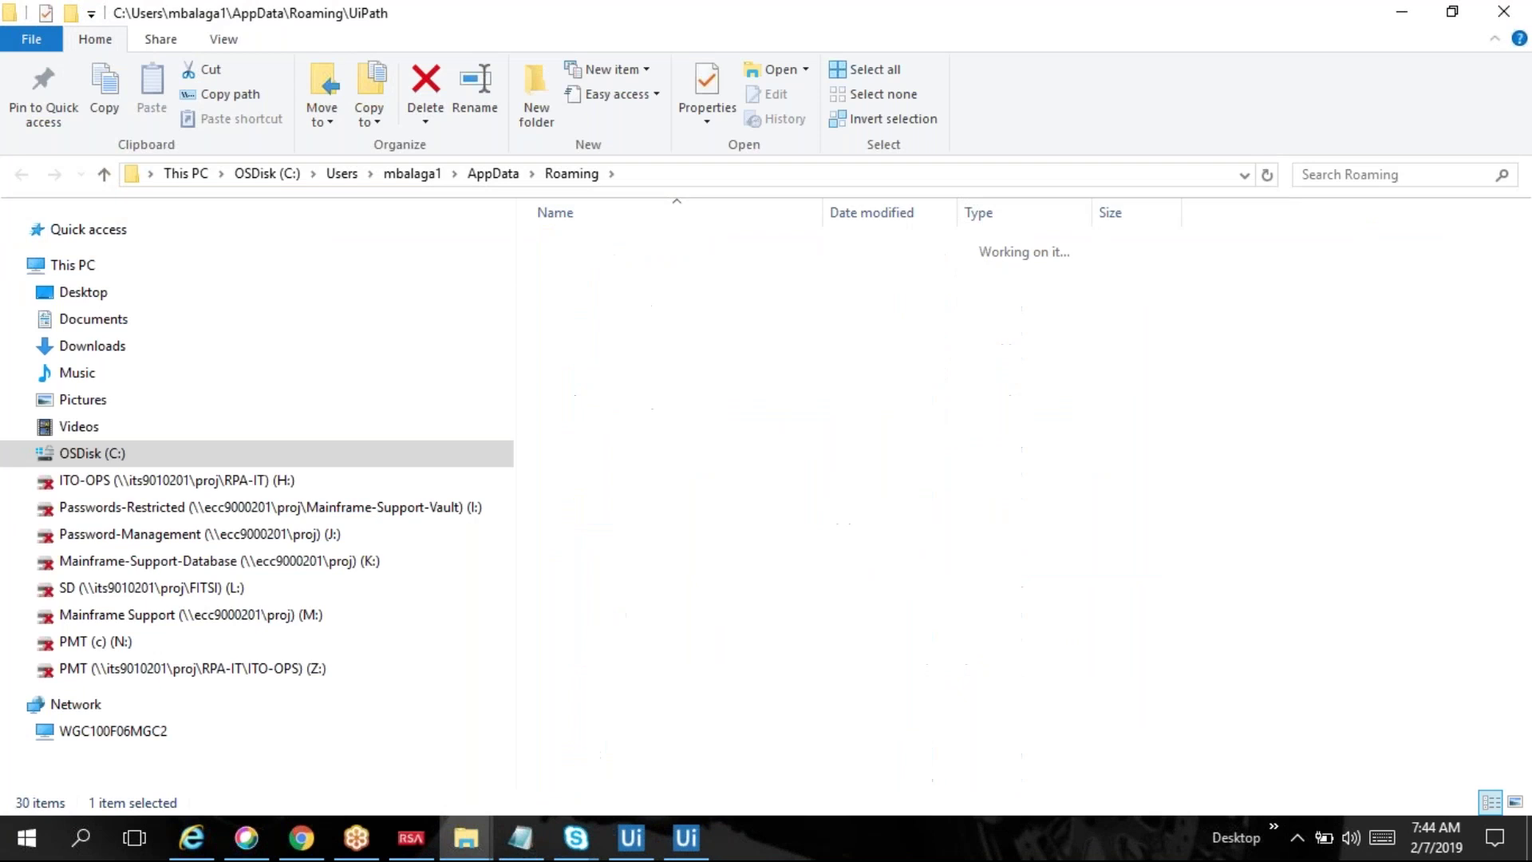
double_click(585, 248)
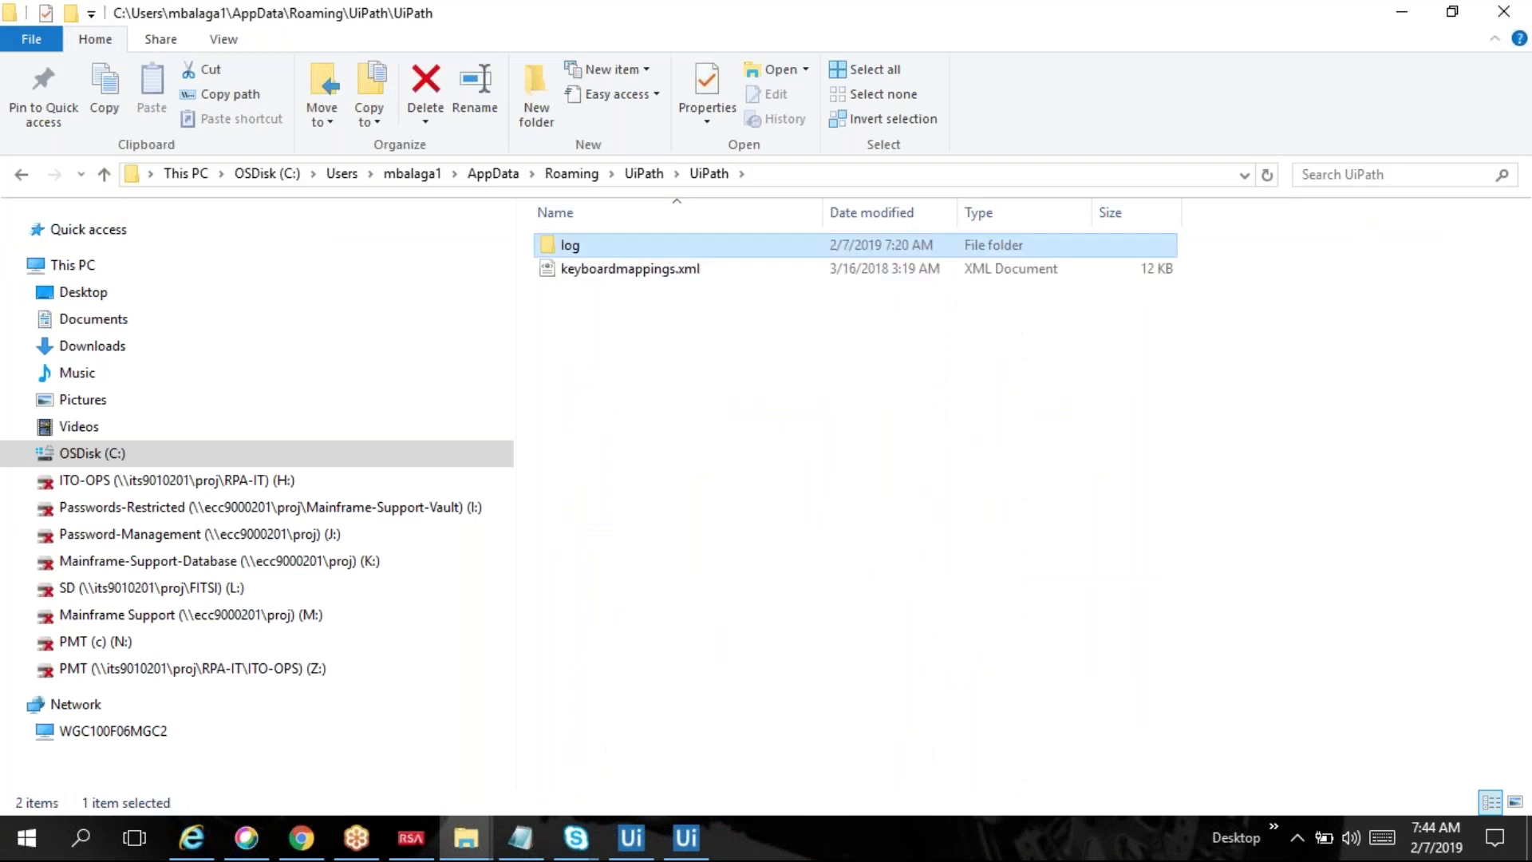
key(Return)
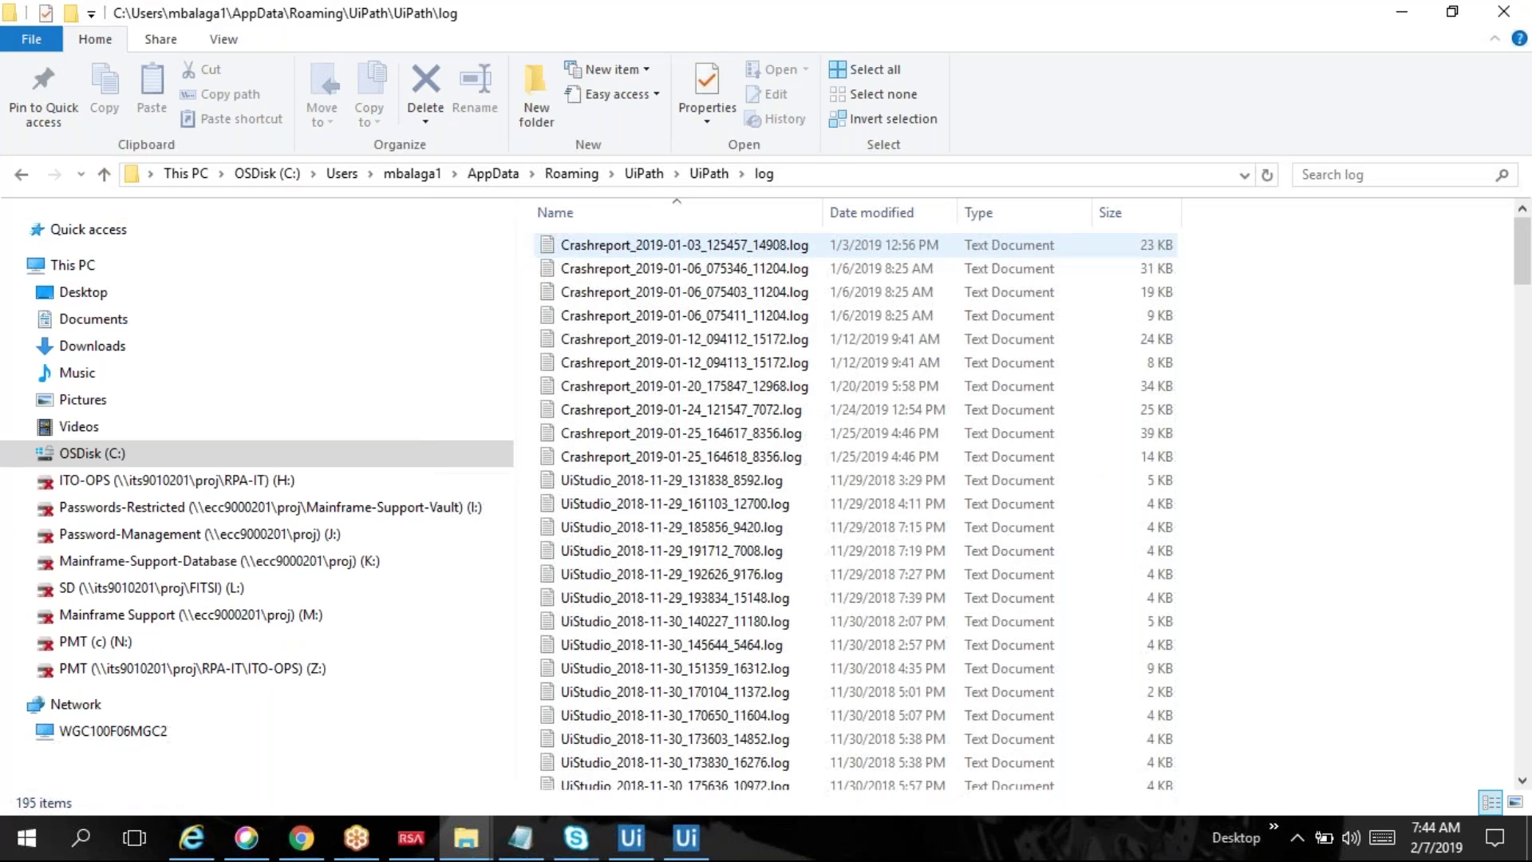
click(644, 174)
Step: Search Windows for %PROGRAMDATA% and open the matching folder in File Explorer
click(81, 838)
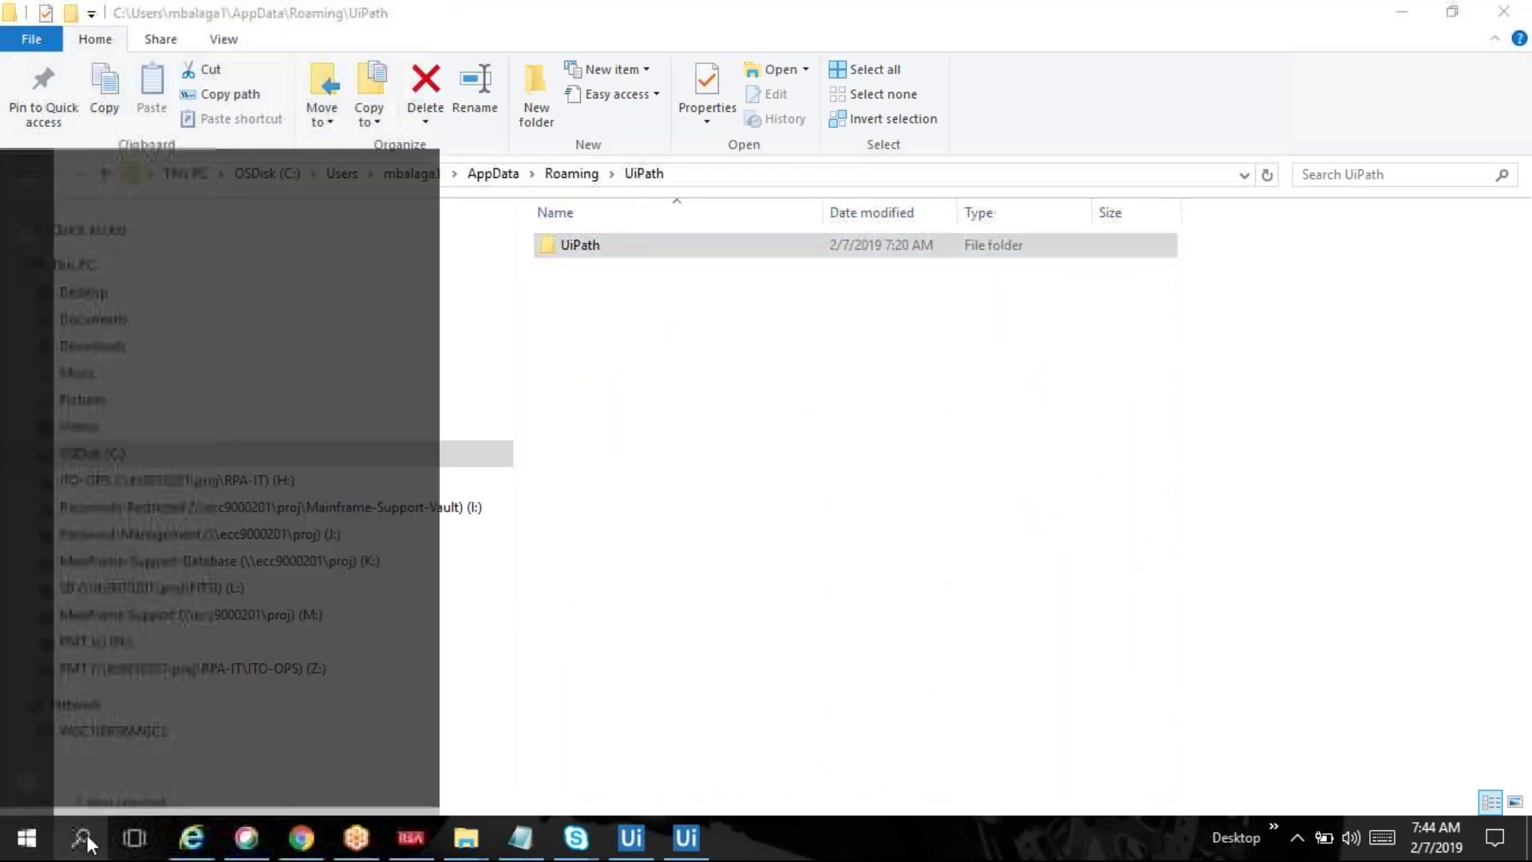
text(%PROGRAMDATA)
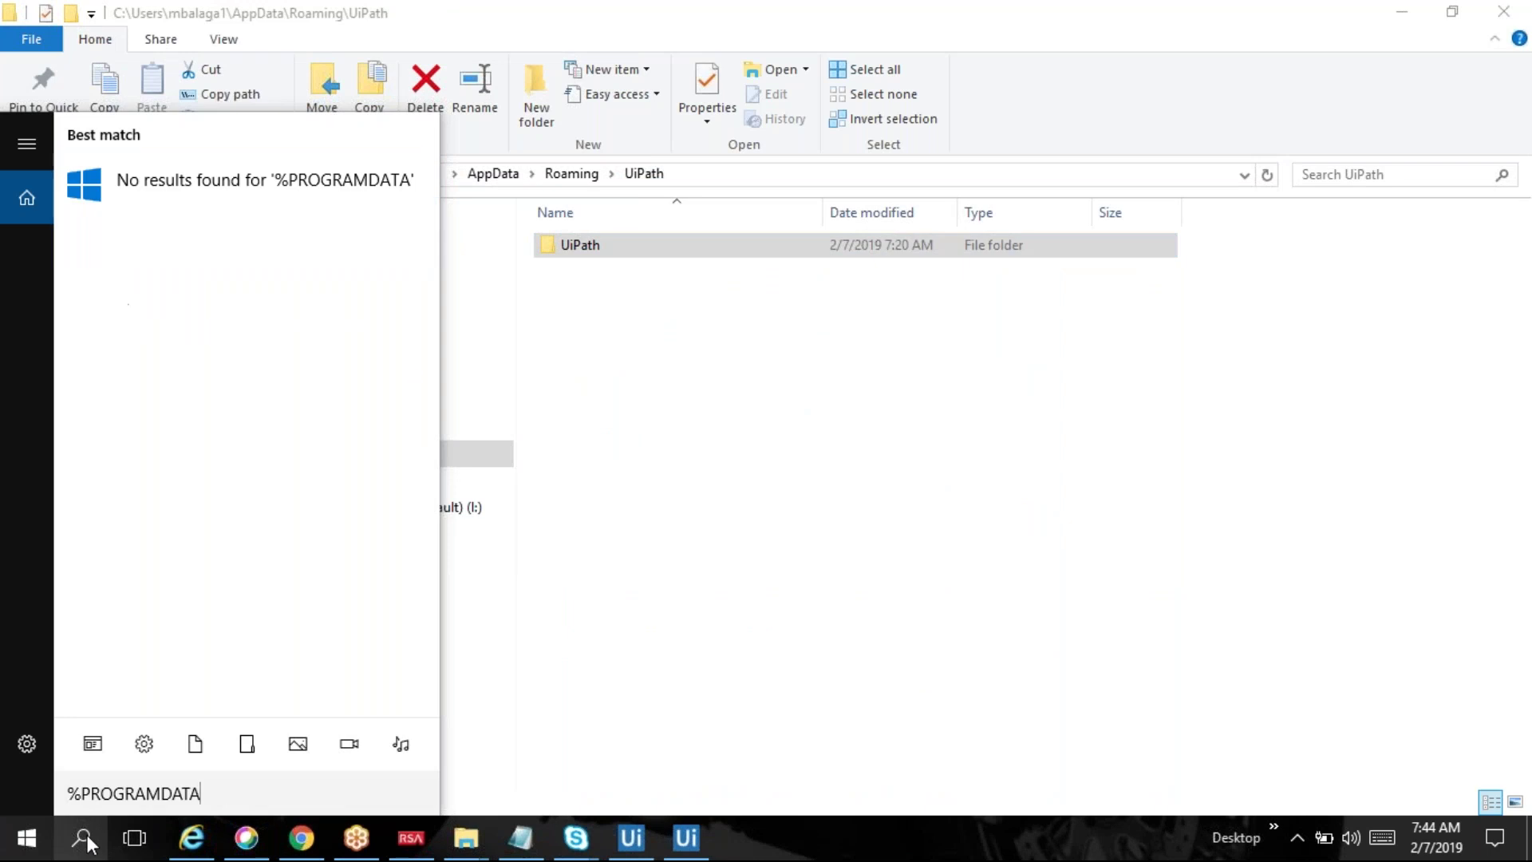
text(%)
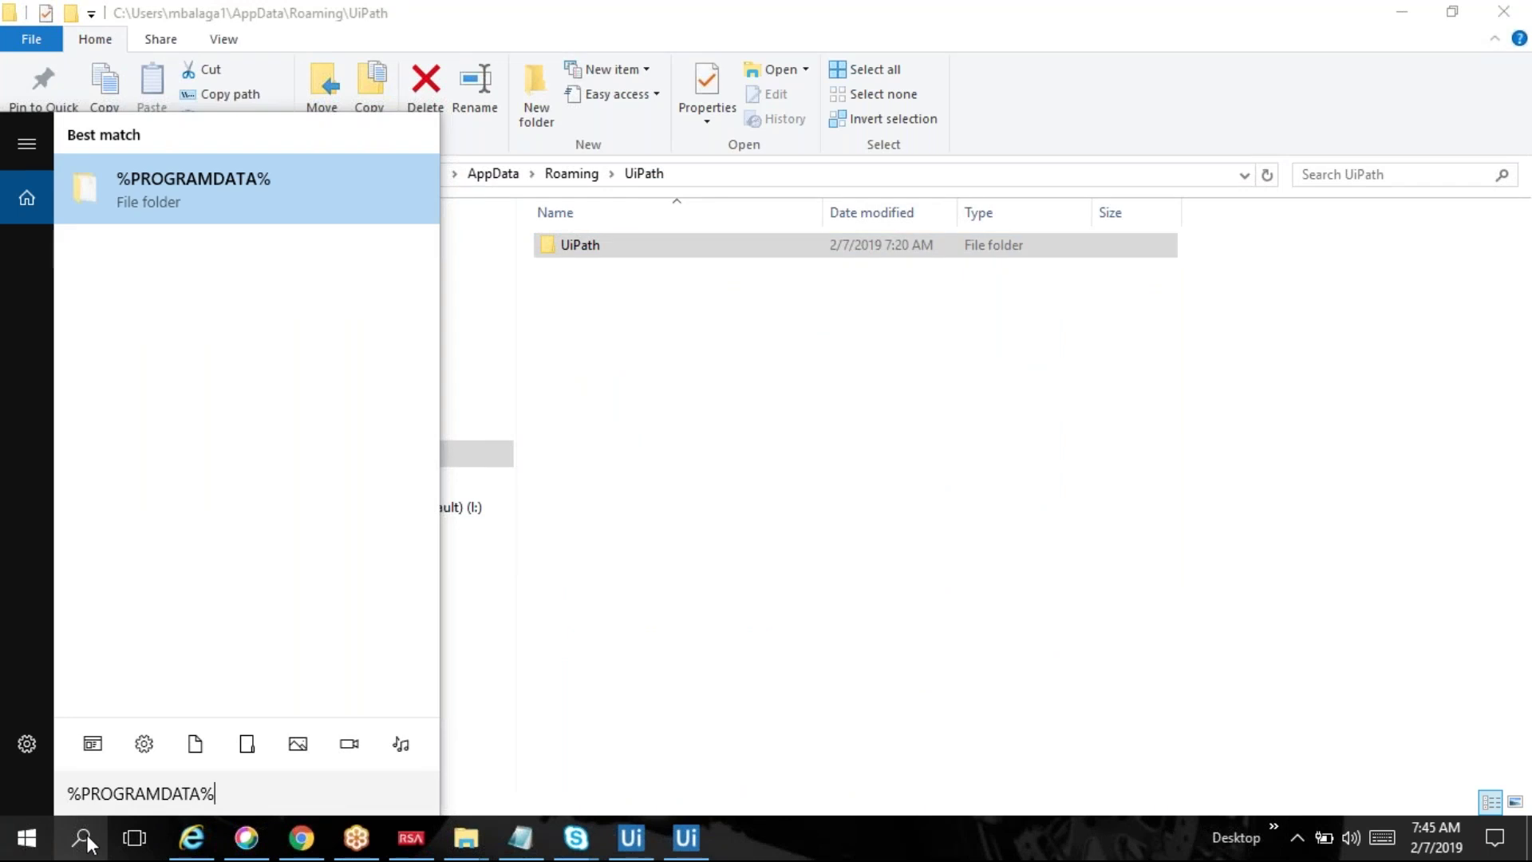
key(Return)
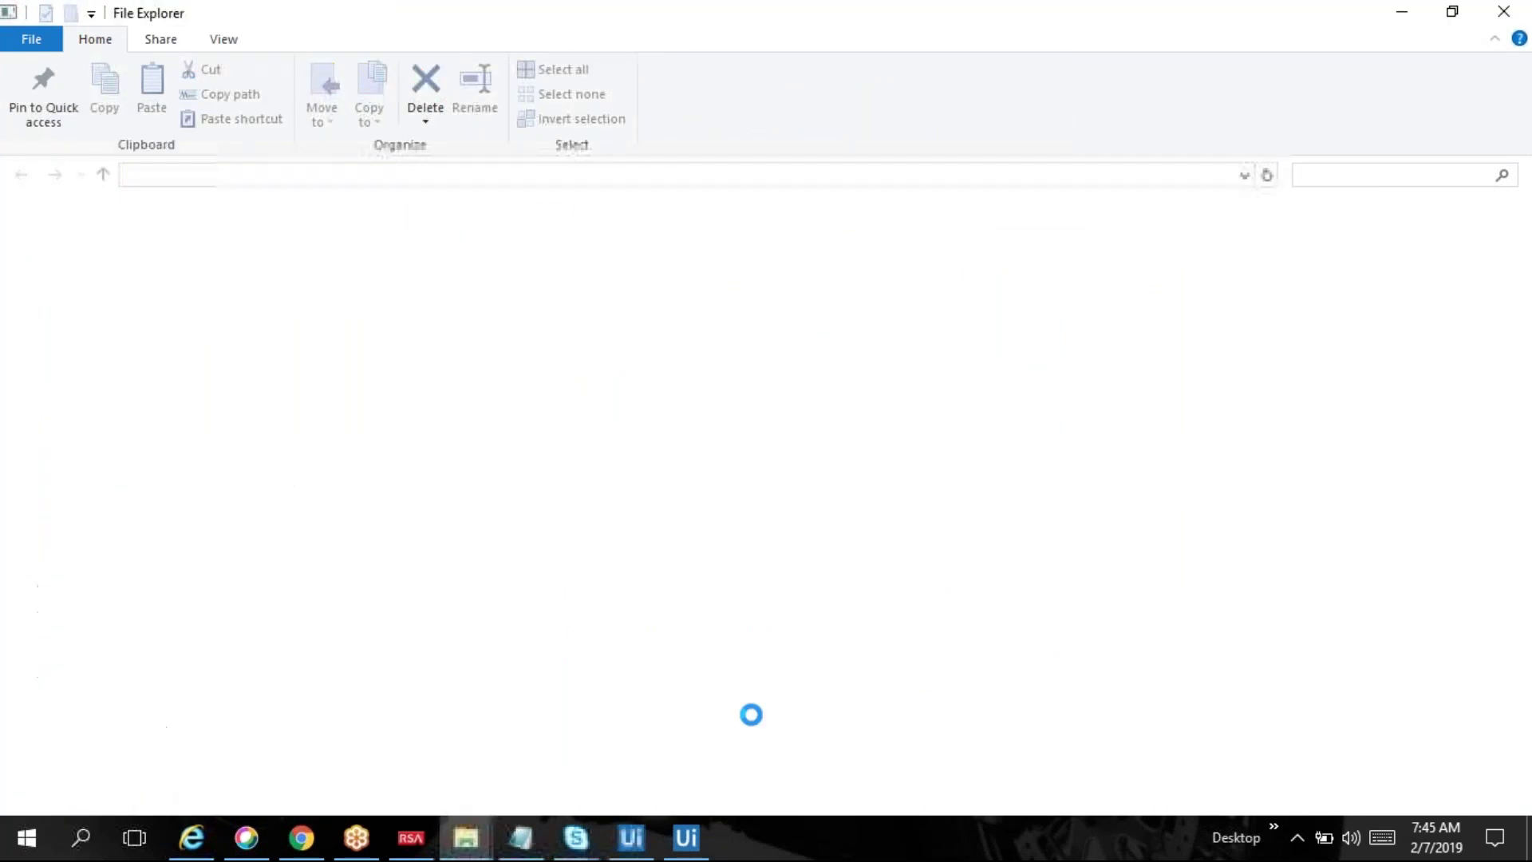
Step: Open the UiPath folder inside ProgramData and go into its Packages subfolder
click(651, 694)
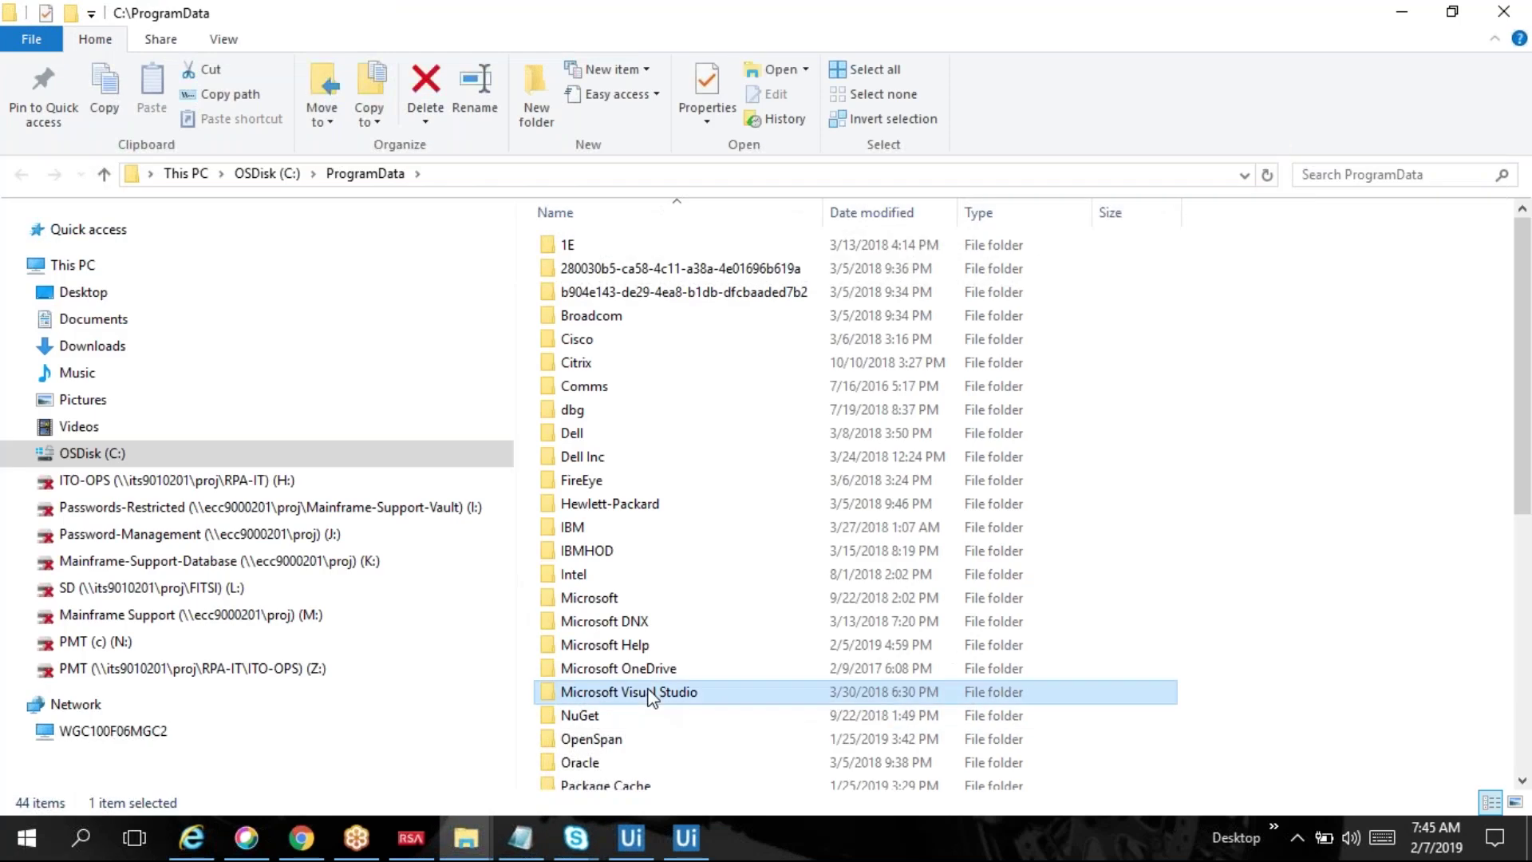
text(uipath)
key(Return)
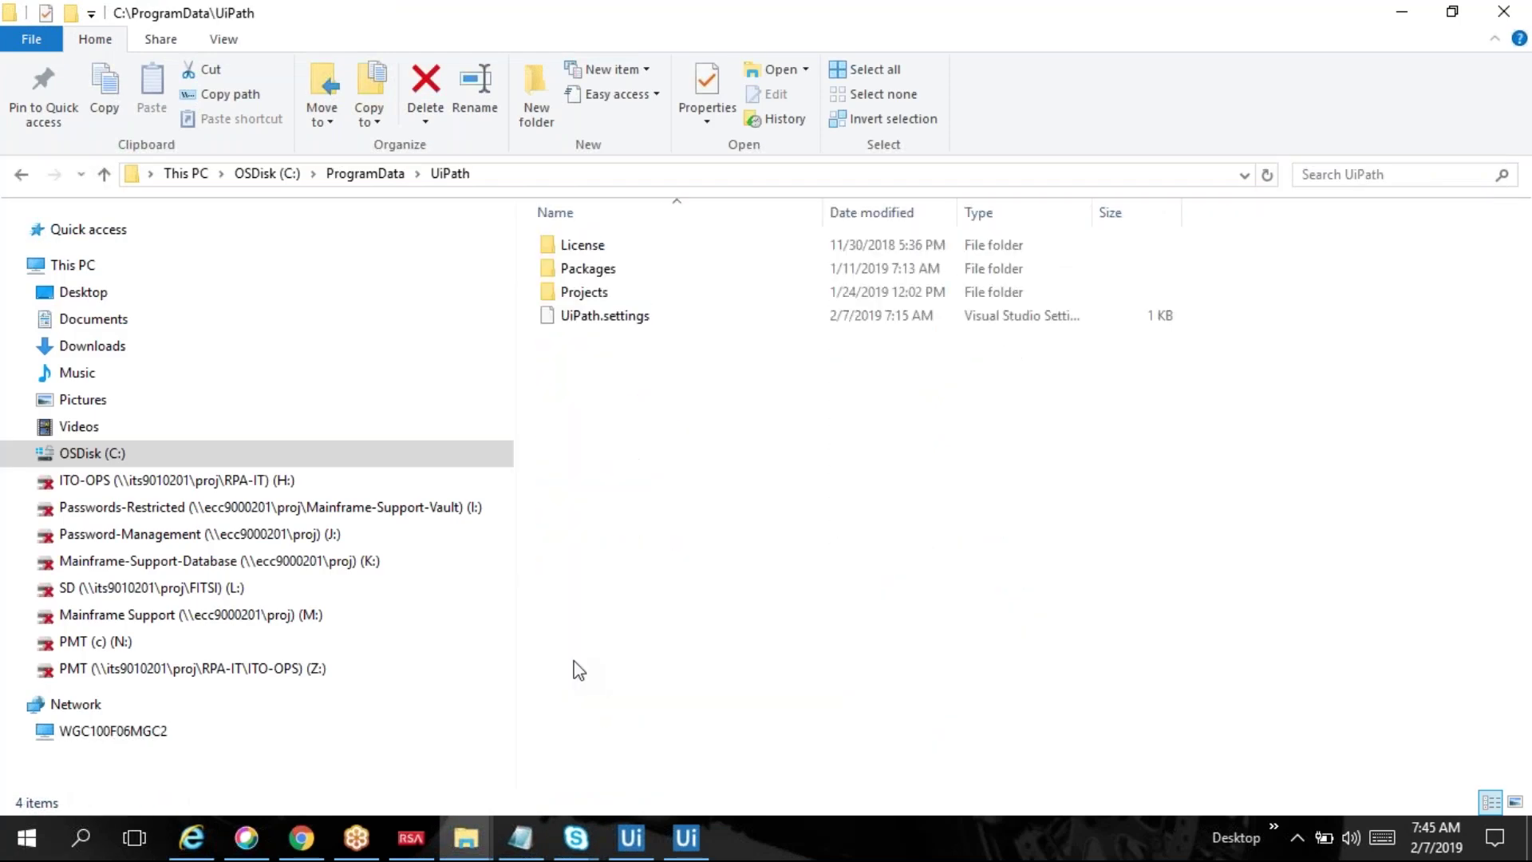
double_click(586, 270)
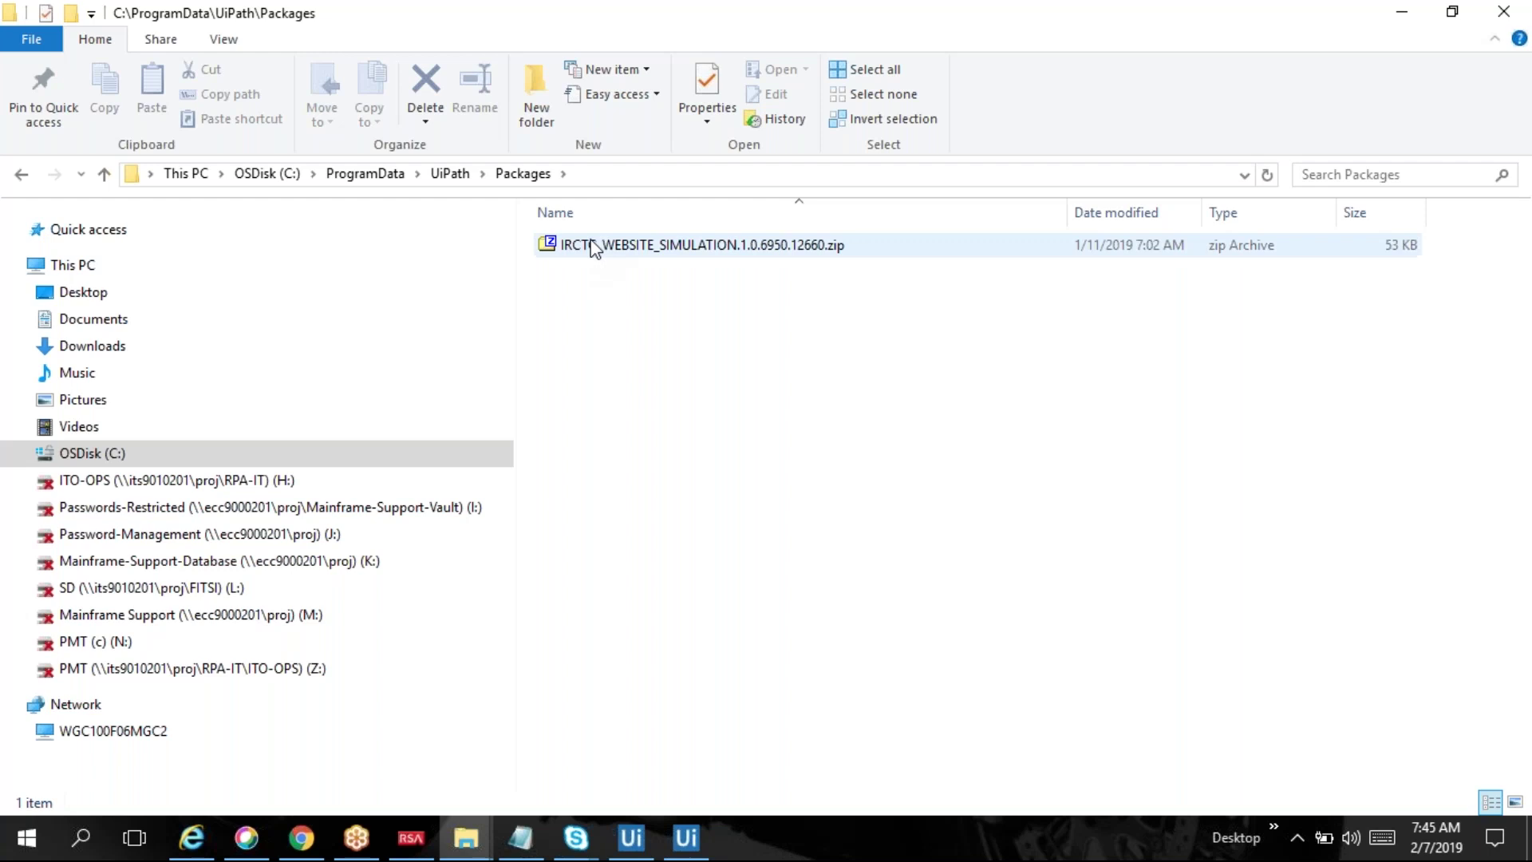
Step: Delete the IRCTC_WEBSITE_SIMULATION.1.0.6950.12660.zip file from the Packages folder
click(592, 247)
right_click(592, 247)
click(656, 583)
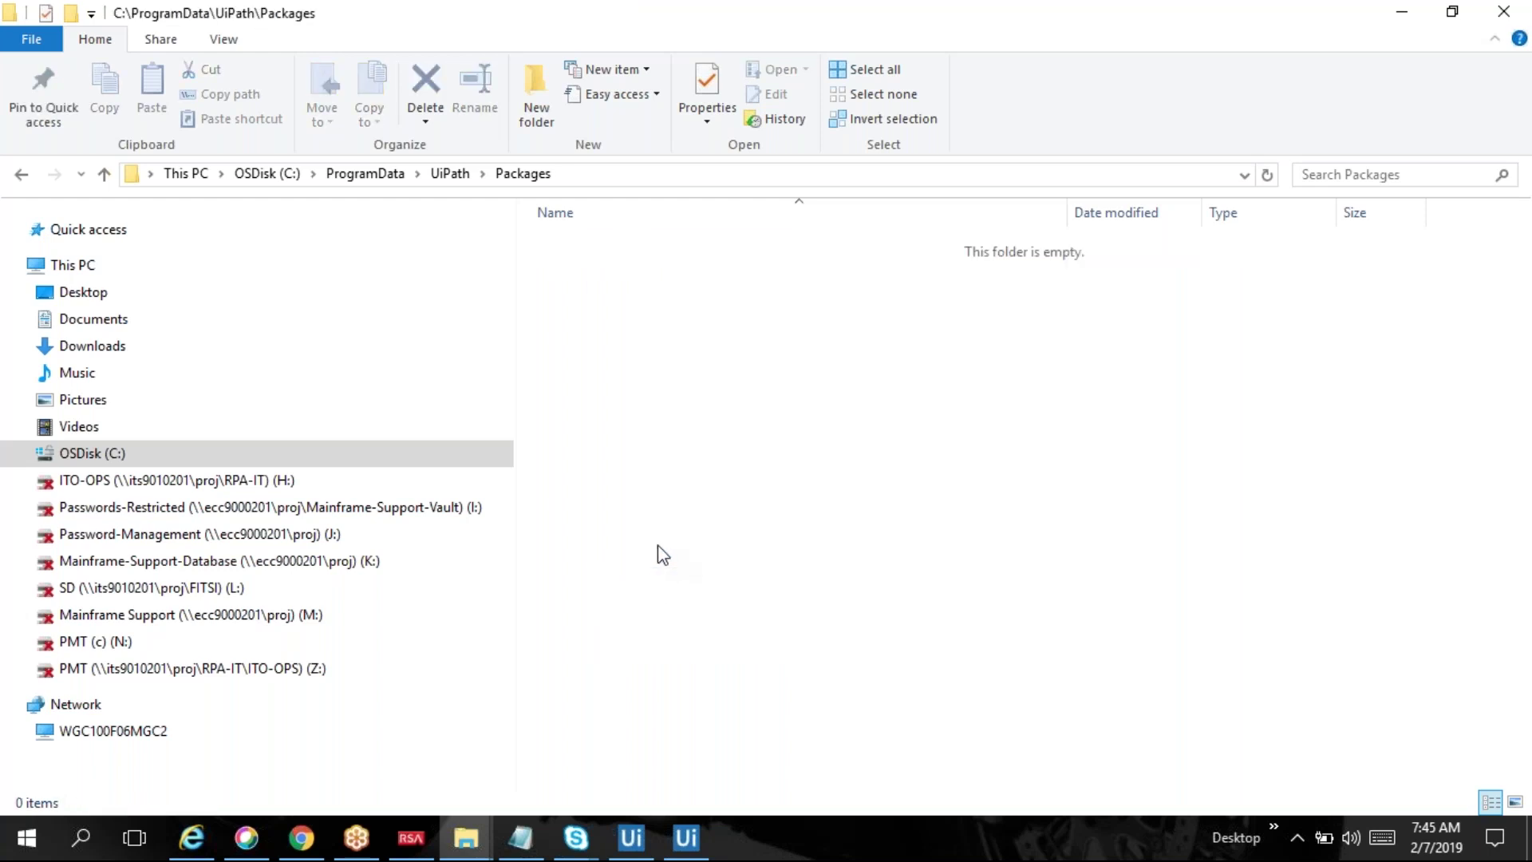
Step: Switch to UiPath Studio, review the Orchestrator configuration in the UiPath Robot Settings window, and close that window
click(631, 838)
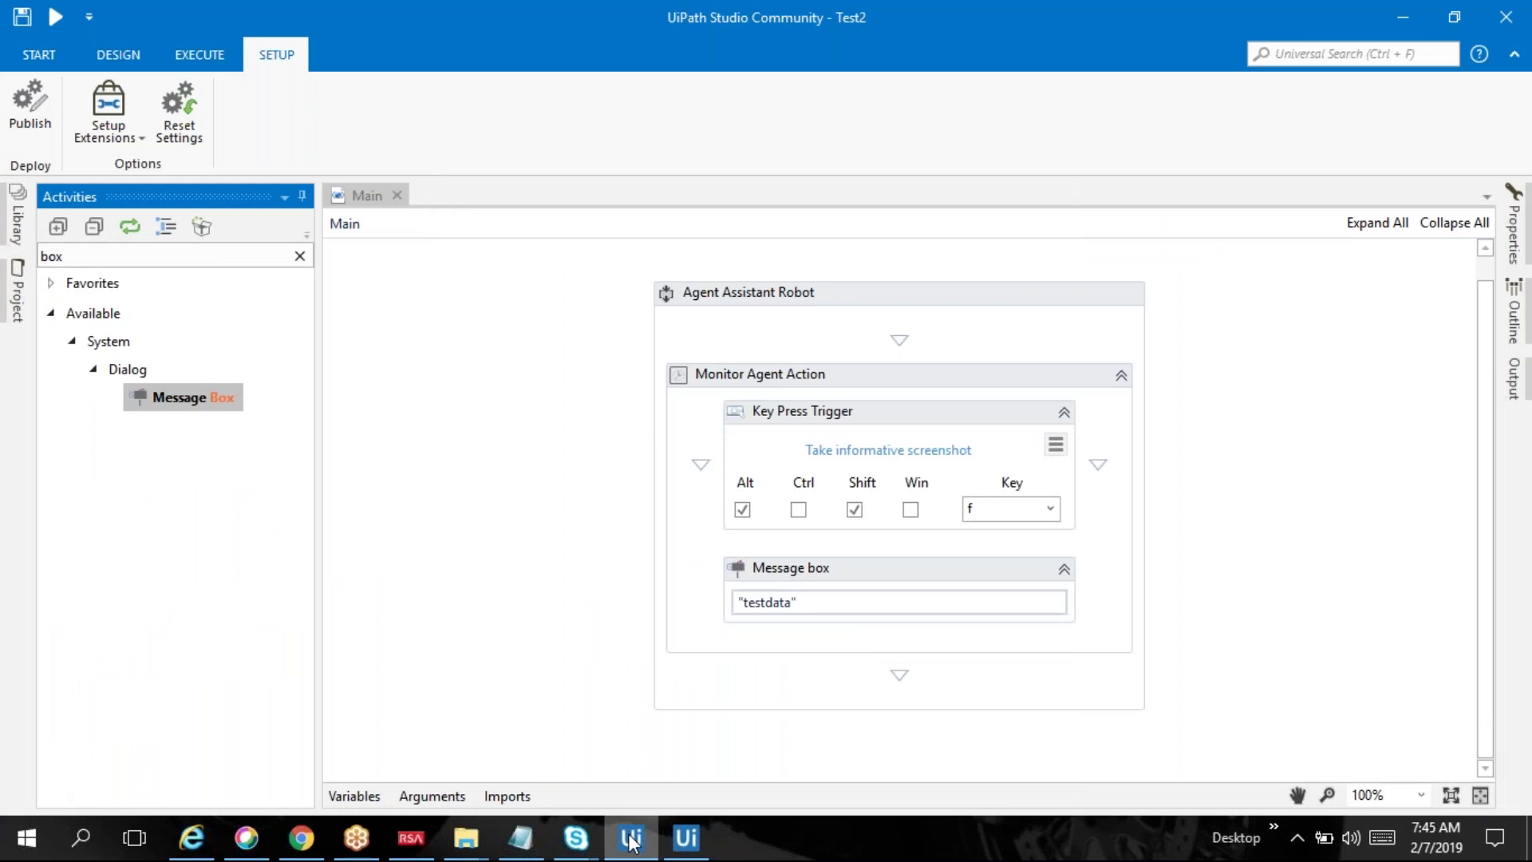
click(686, 838)
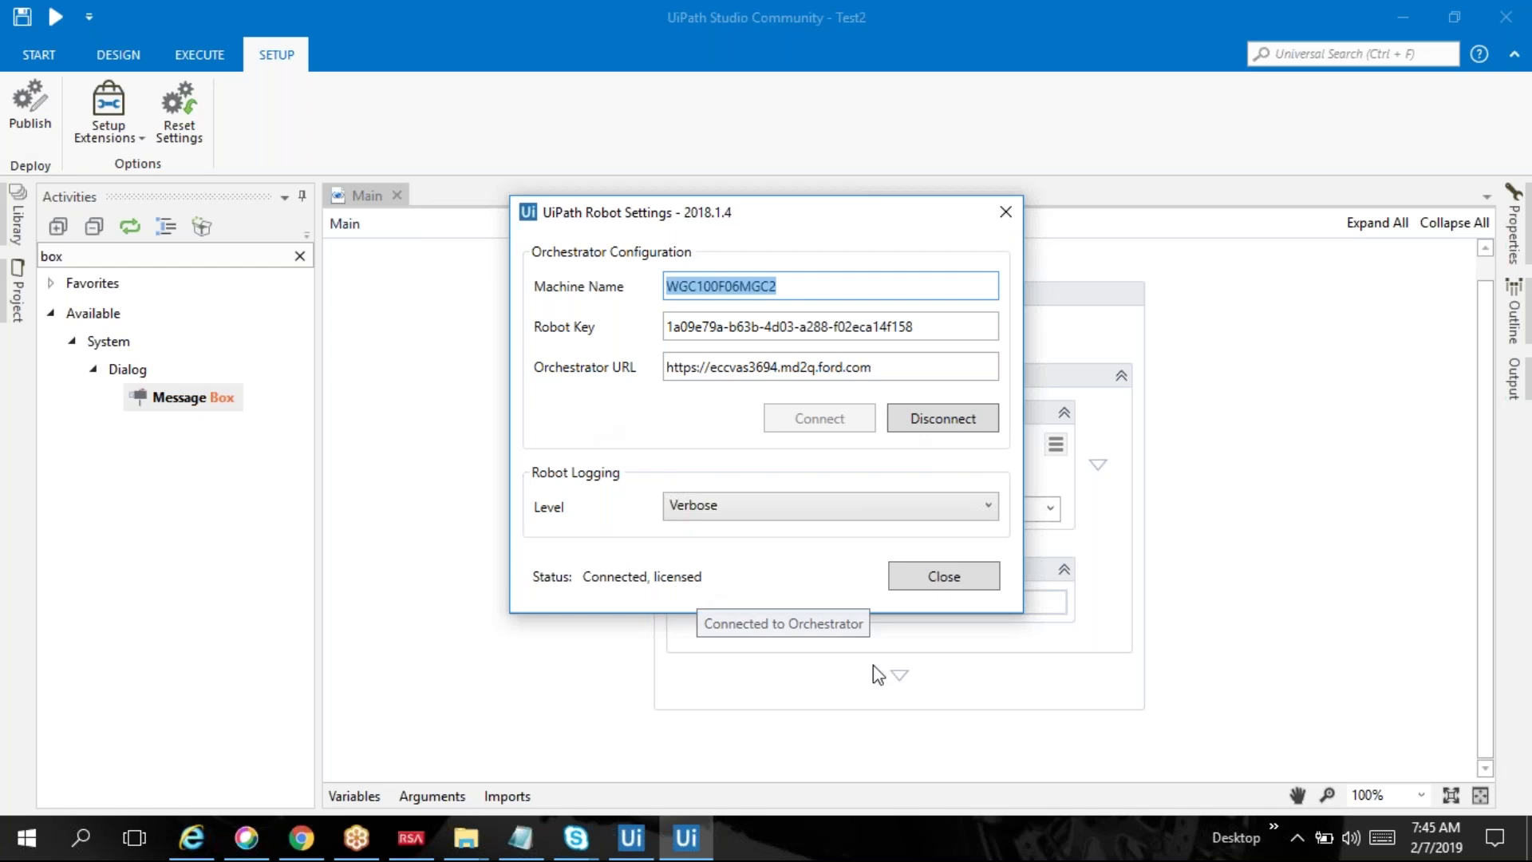
click(943, 581)
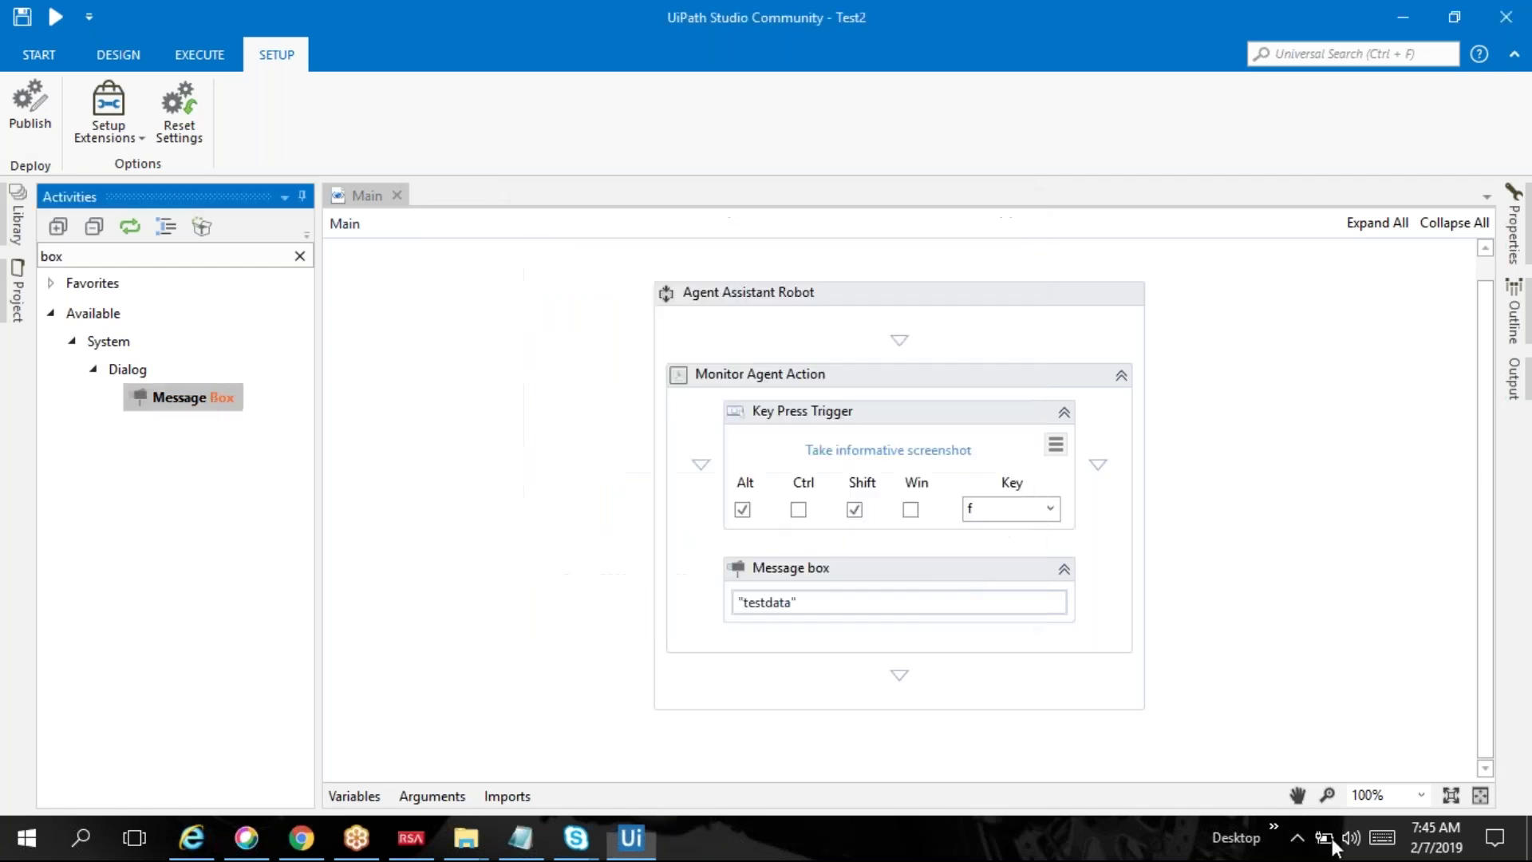
Step: Open the UiPath Robot's settings, disconnect the robot from Orchestrator, and close the settings window
click(1298, 839)
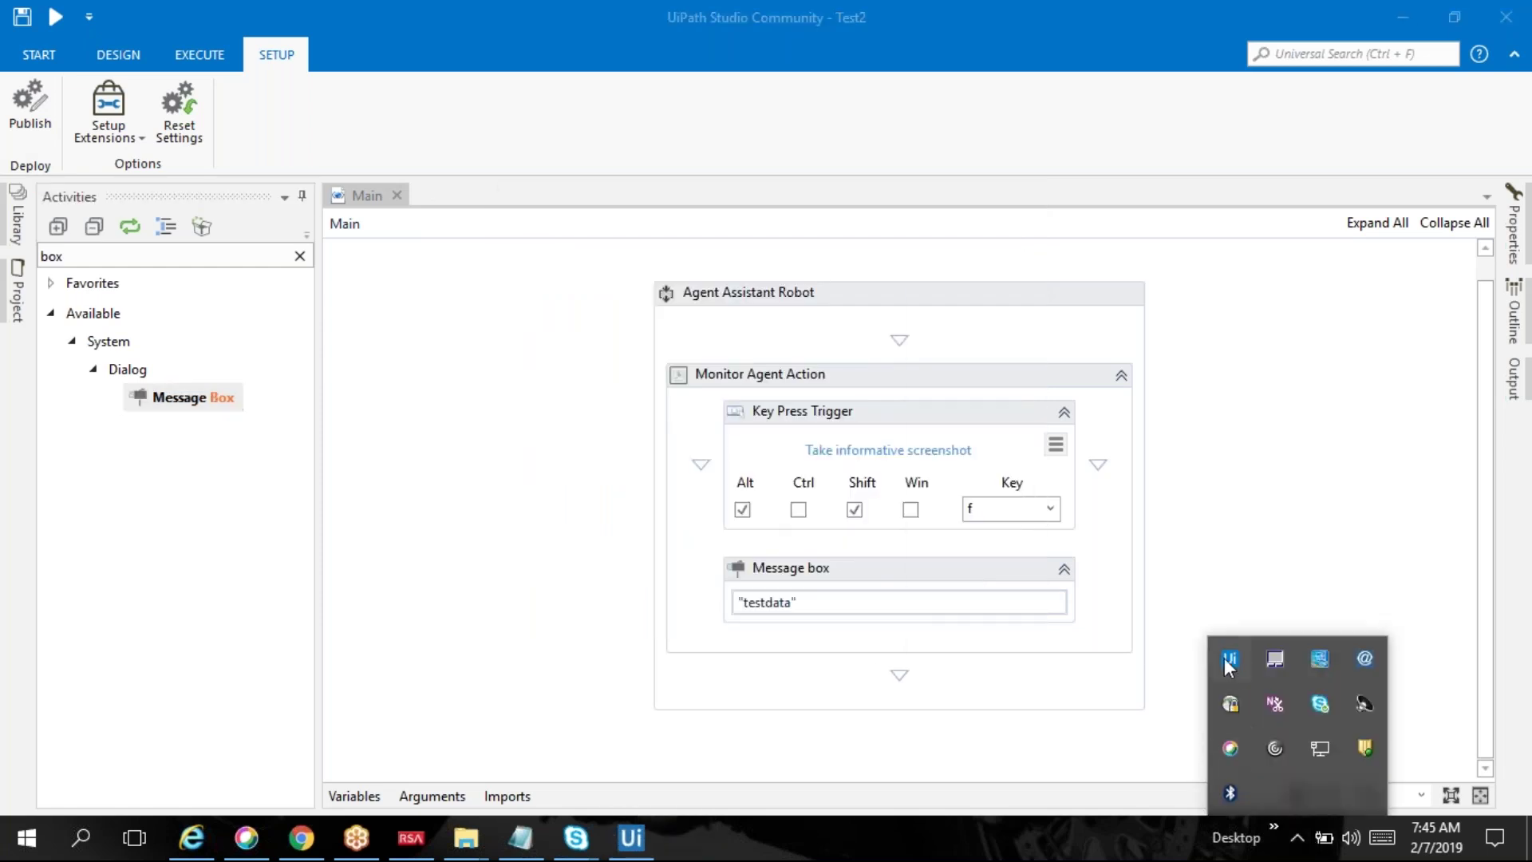
click(1230, 659)
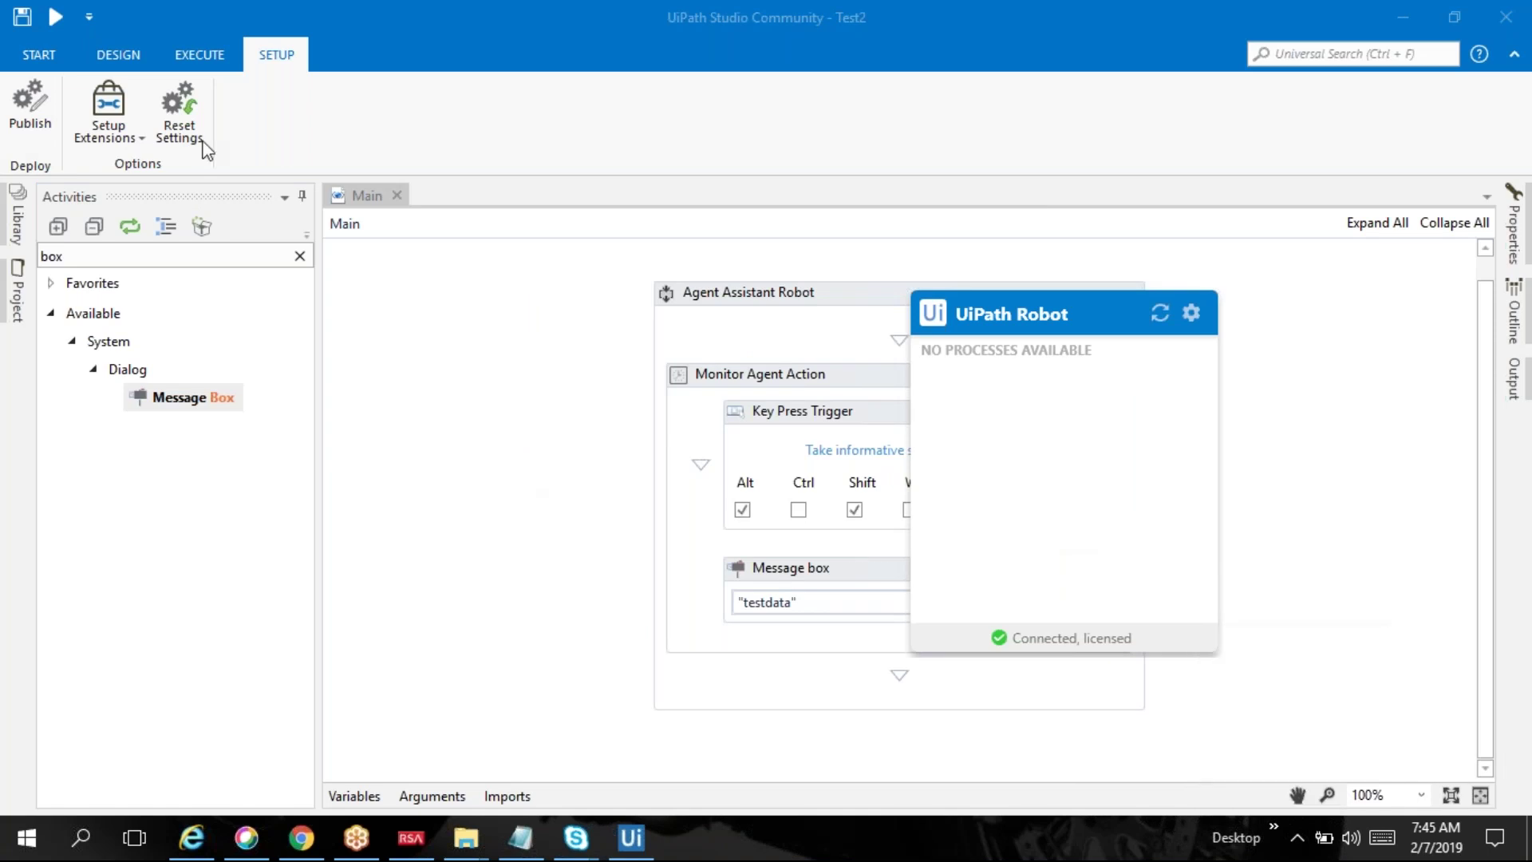
click(1297, 837)
click(1244, 664)
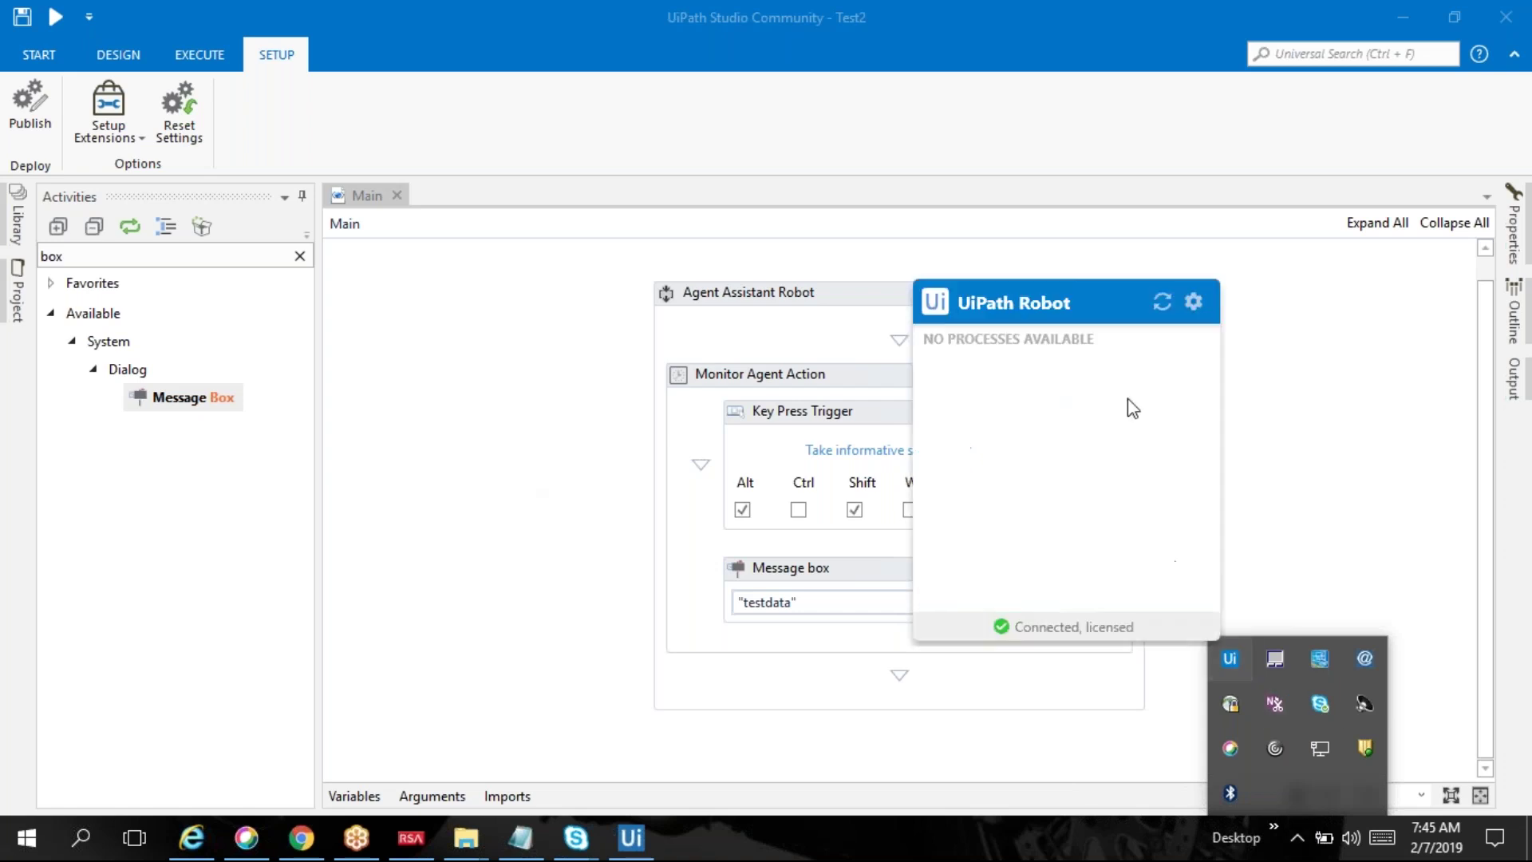
click(1195, 307)
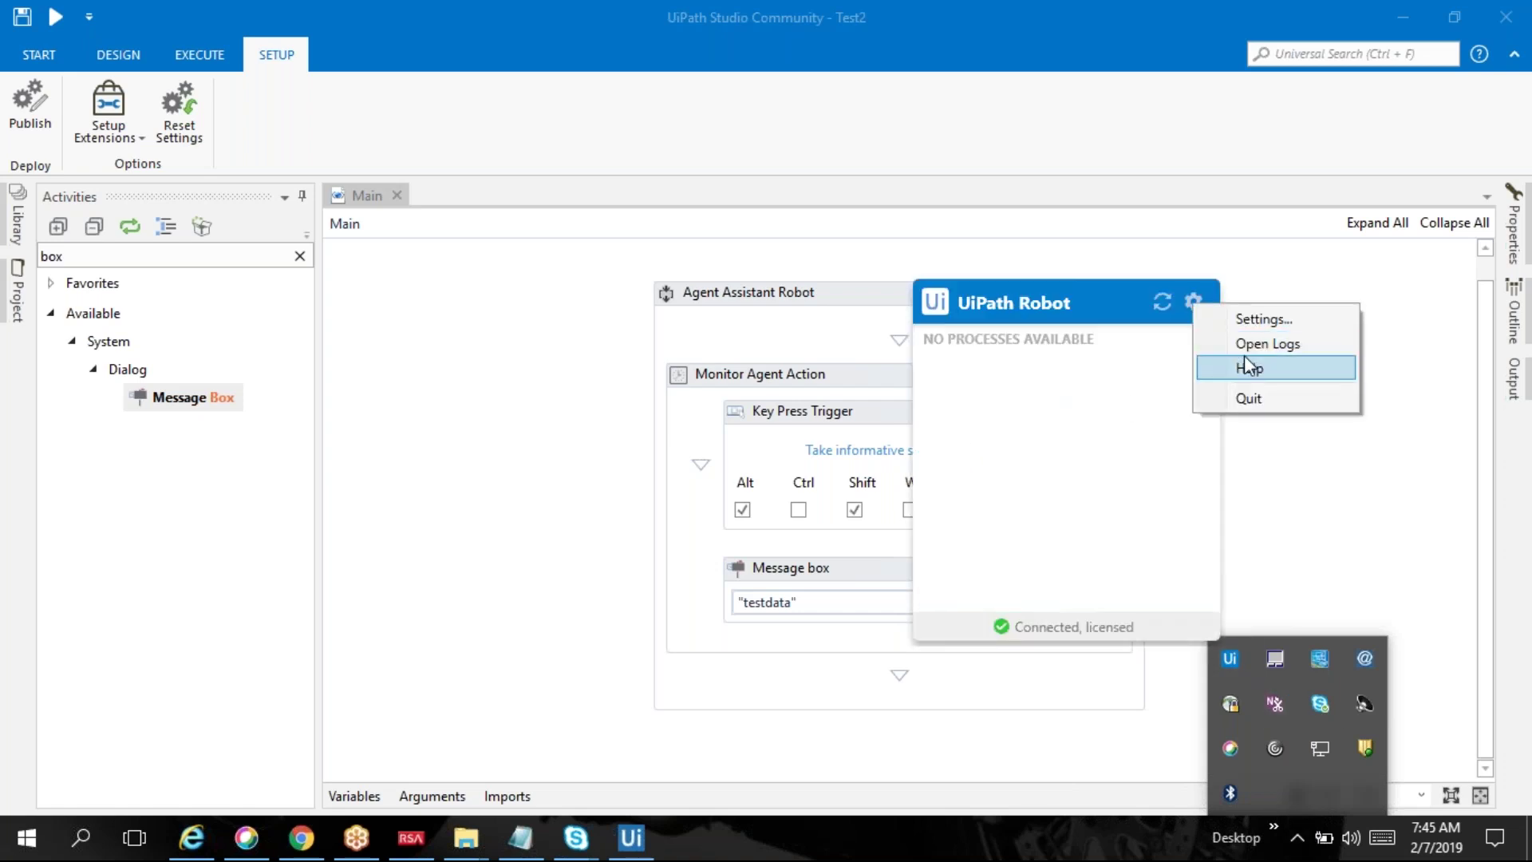
click(1251, 321)
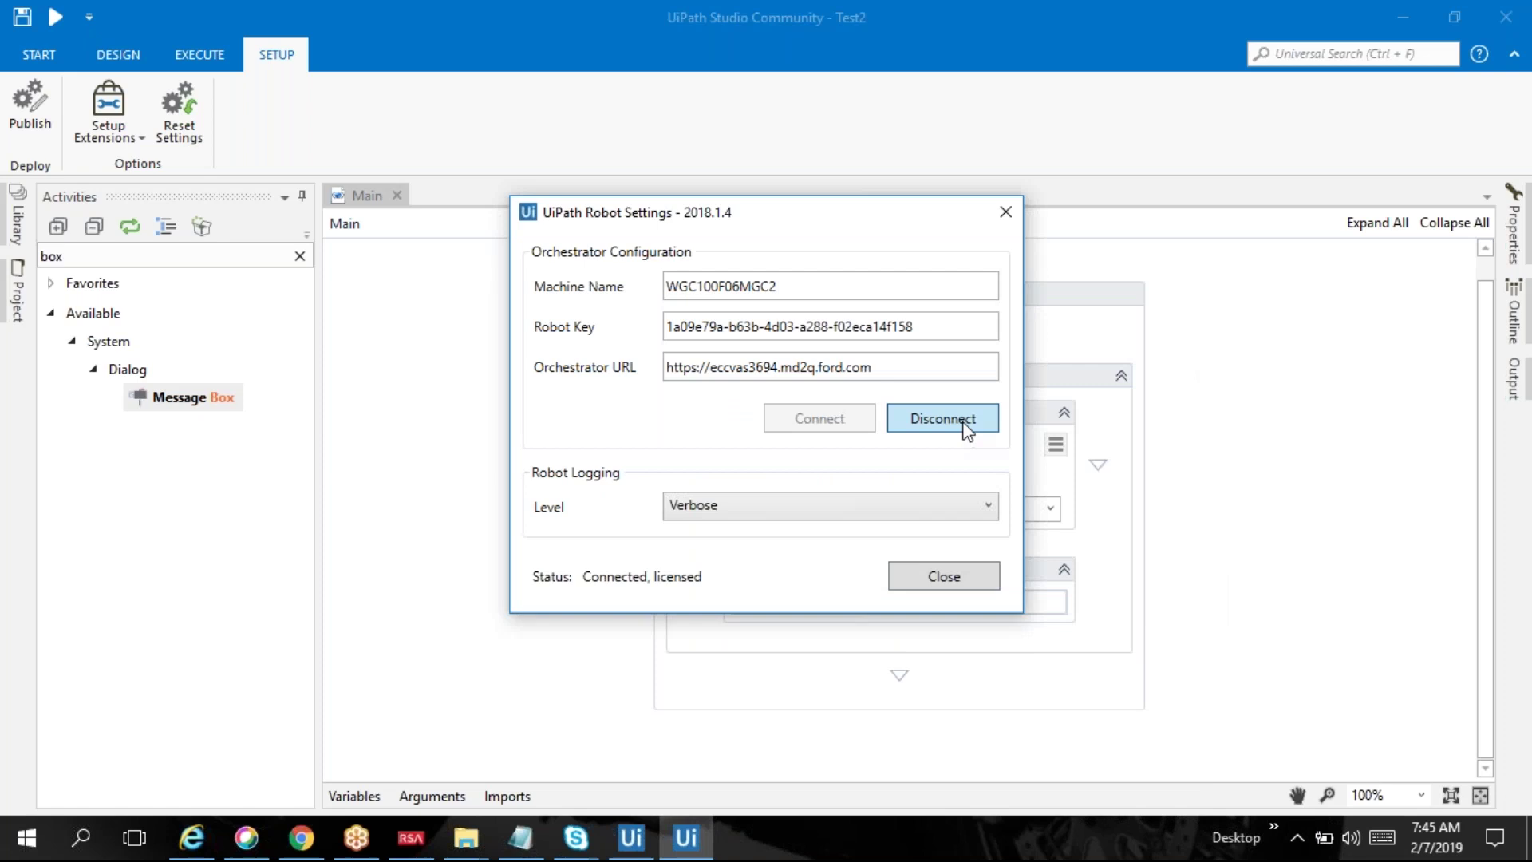
click(943, 418)
click(950, 585)
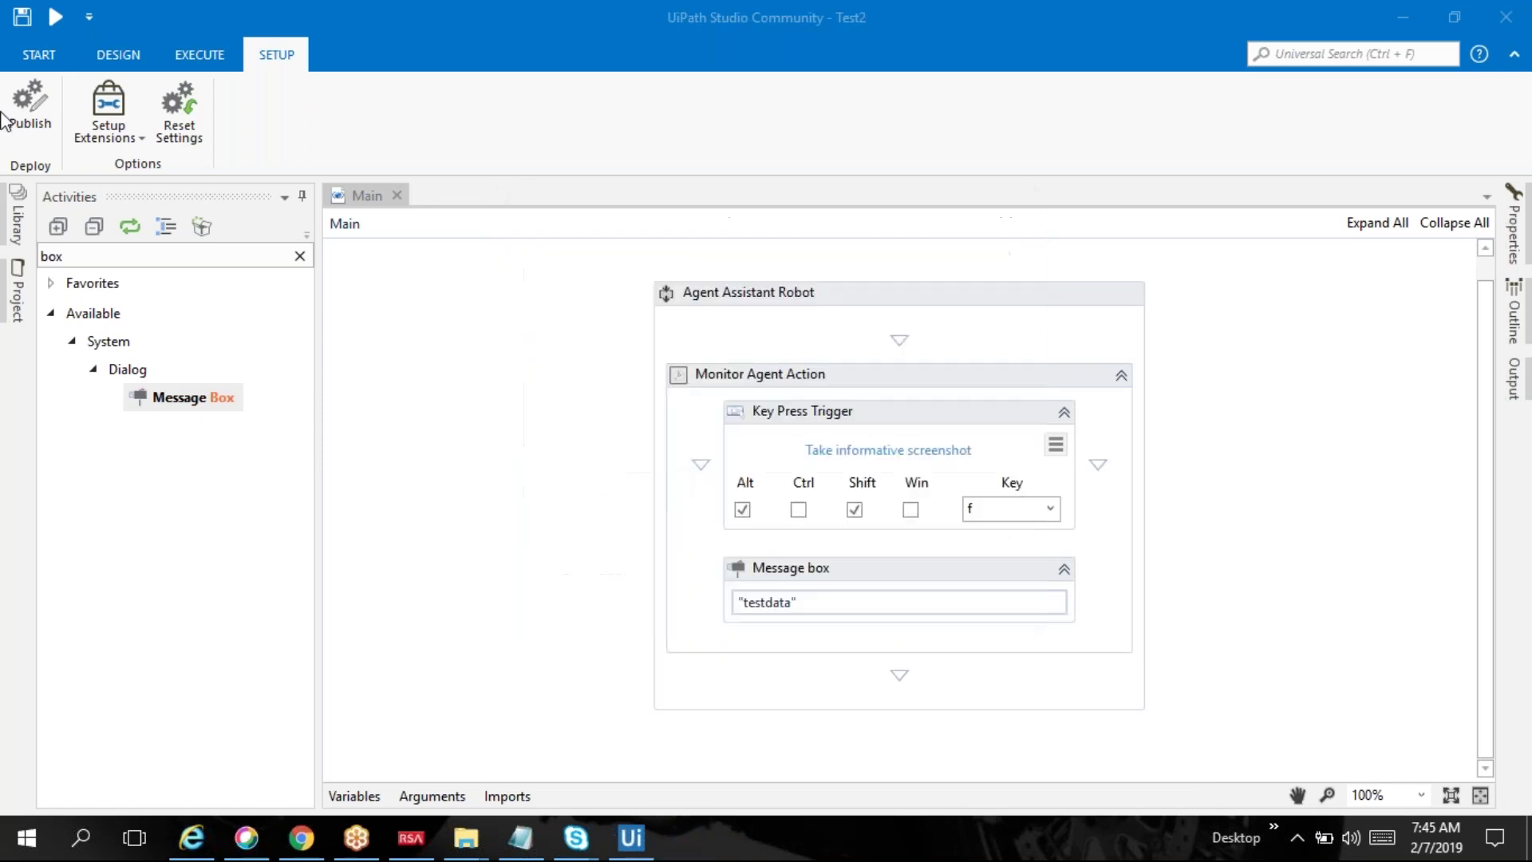
Step: Publish the Test2 project, dismiss the publishing information, and return to the ProgramData\UiPath\Packages folder in File Explorer
click(24, 112)
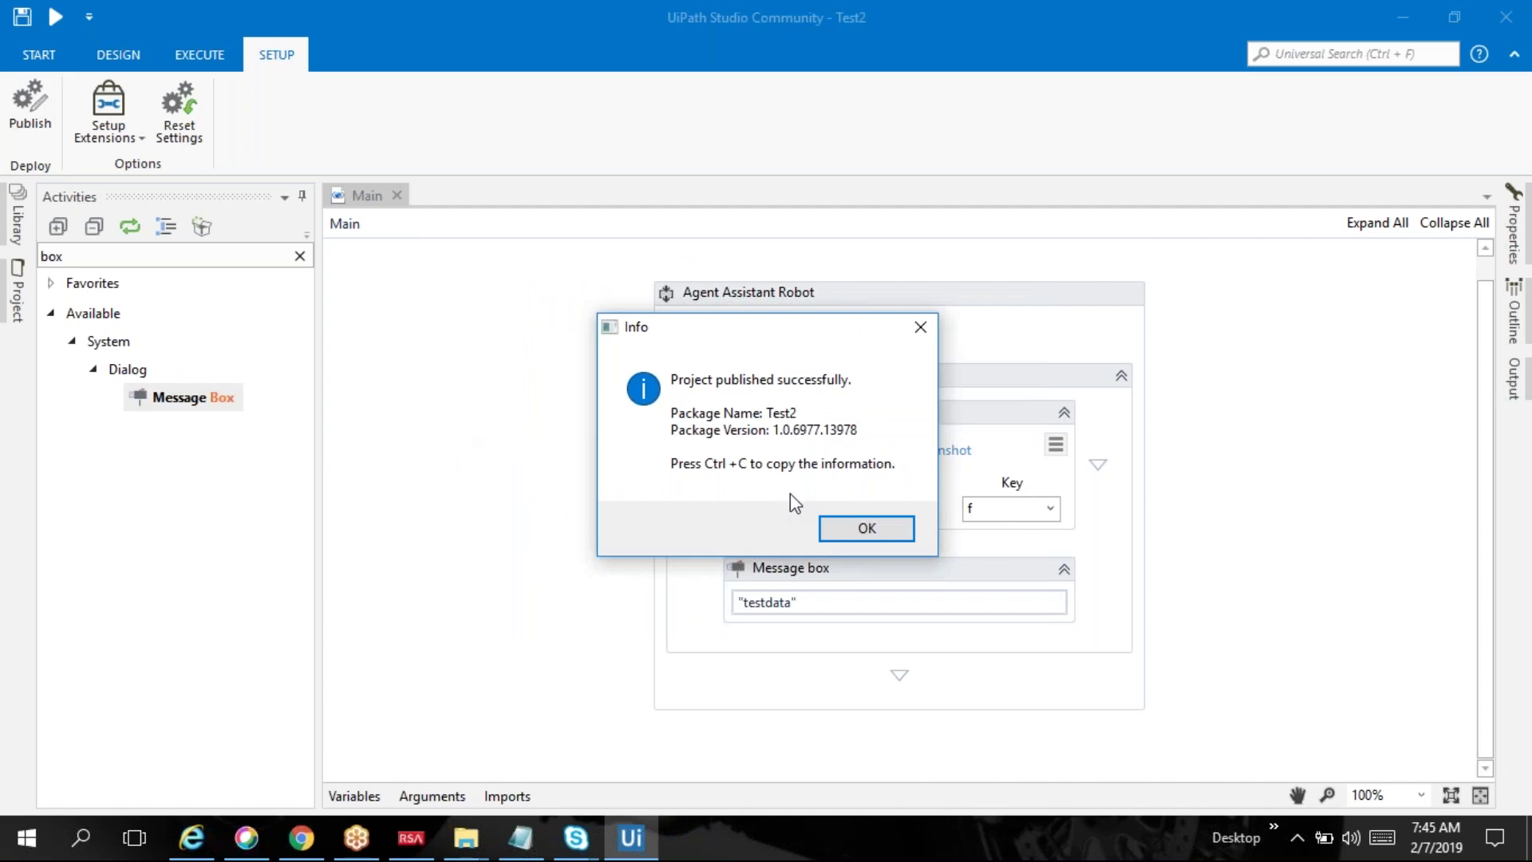
click(866, 528)
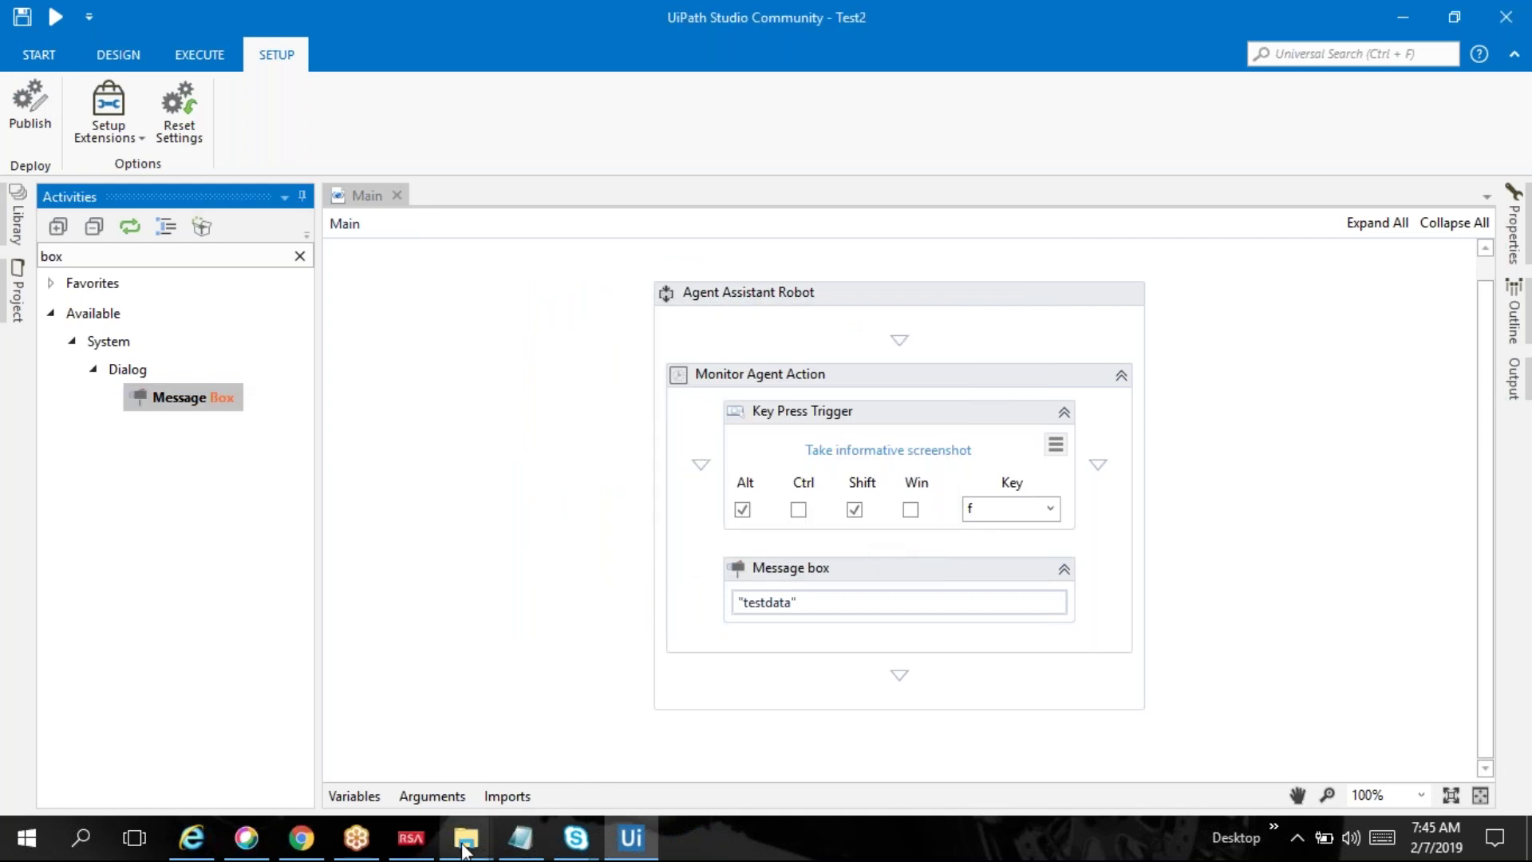
mouse_move(464, 847)
click(594, 742)
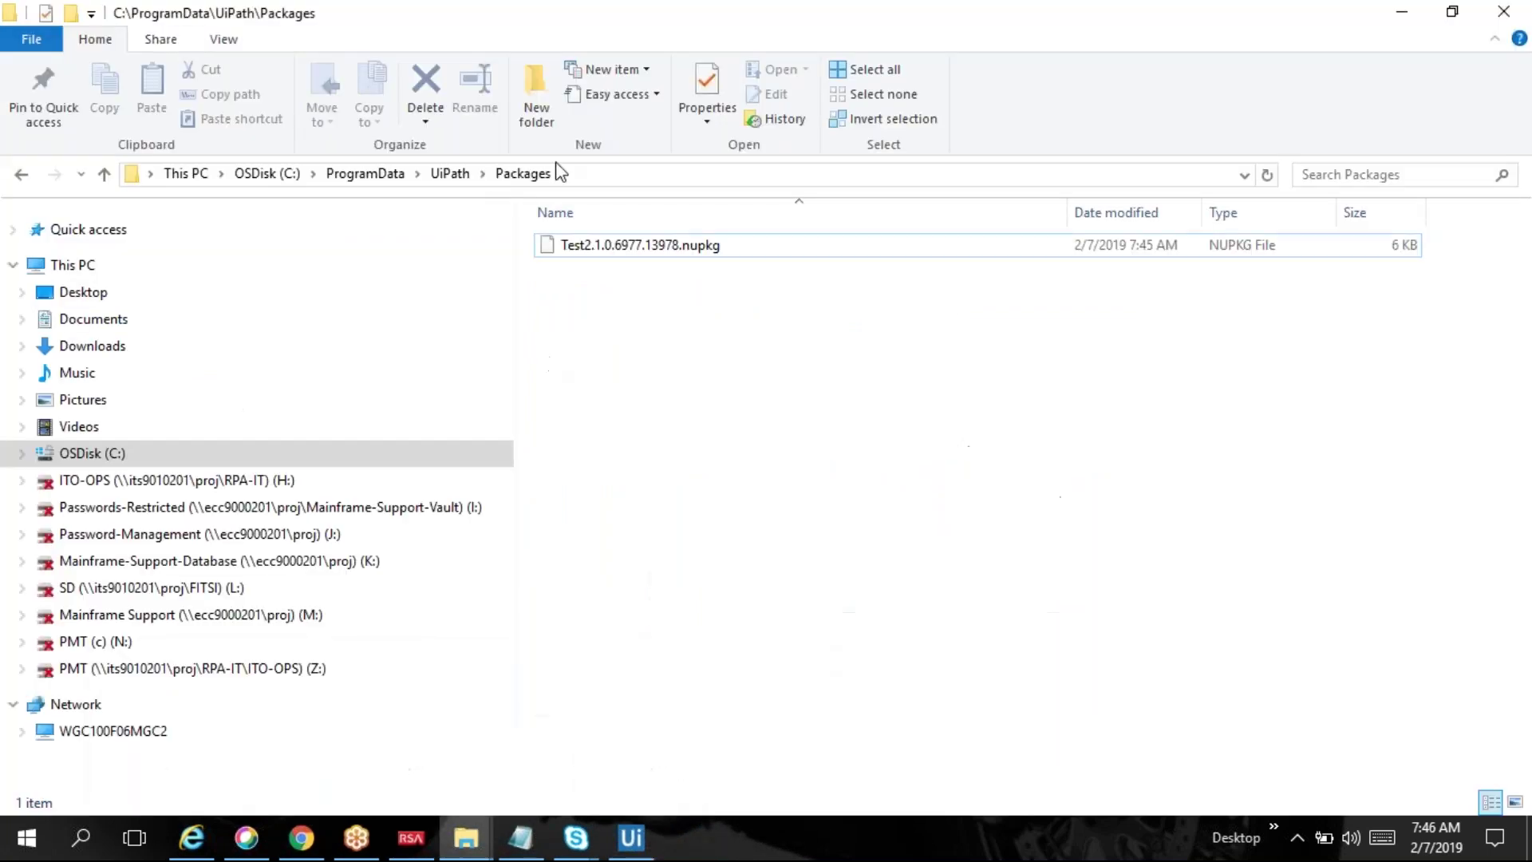
Step: Copy the published Test2.1.0.6977.13978.nupkg file in the Packages folder
click(596, 177)
key(Escape)
click(592, 247)
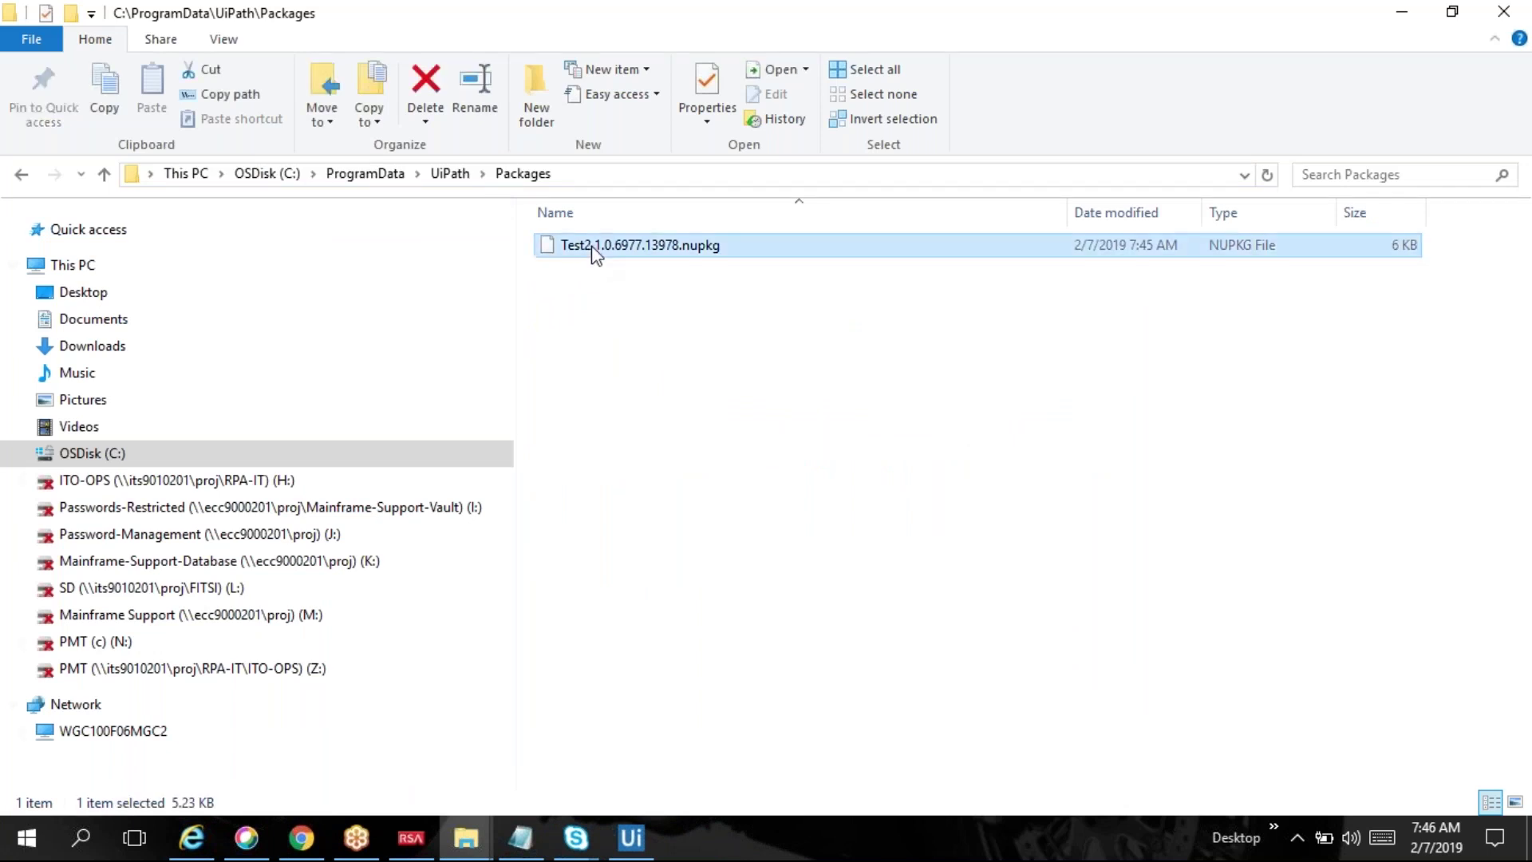
right_click(592, 249)
click(663, 503)
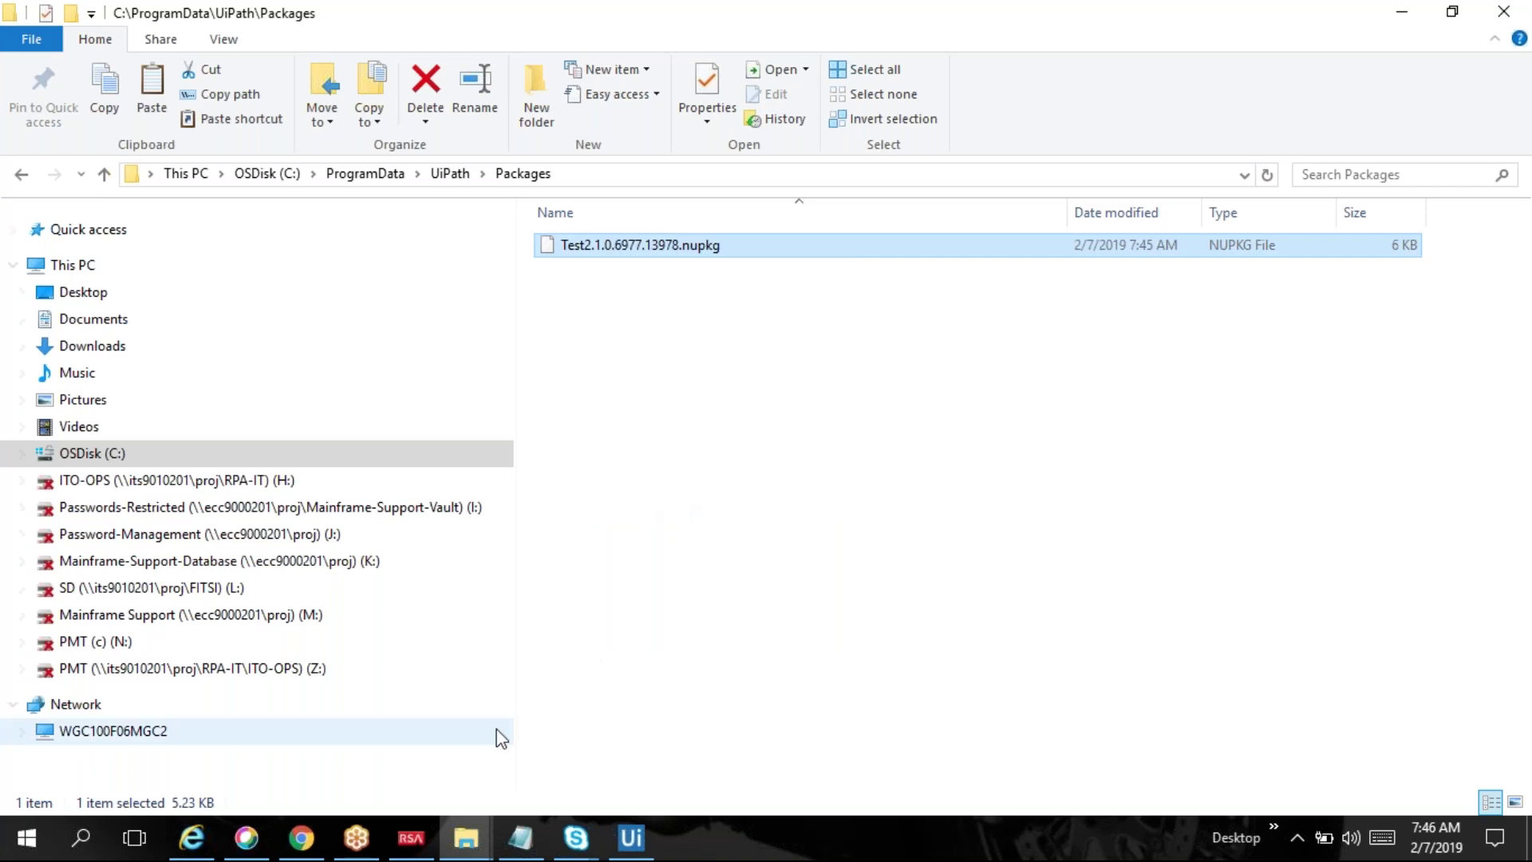
Step: Switch to Orchestrator in Internet Explorer, try the Deploy Process form with the BOT_C_CAR package, view the environment choices, and cancel
click(191, 838)
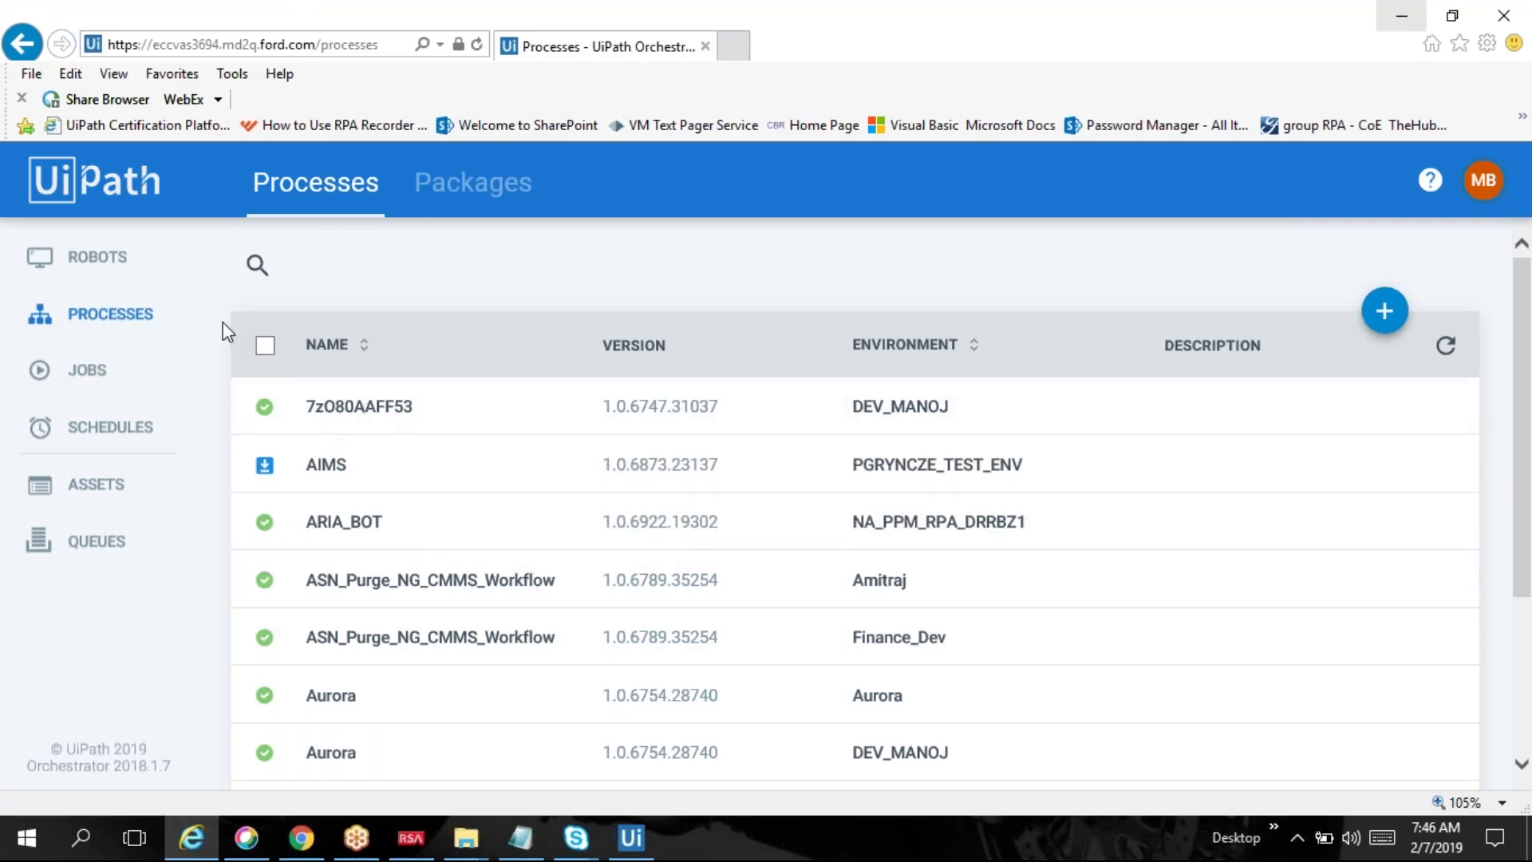
click(1383, 327)
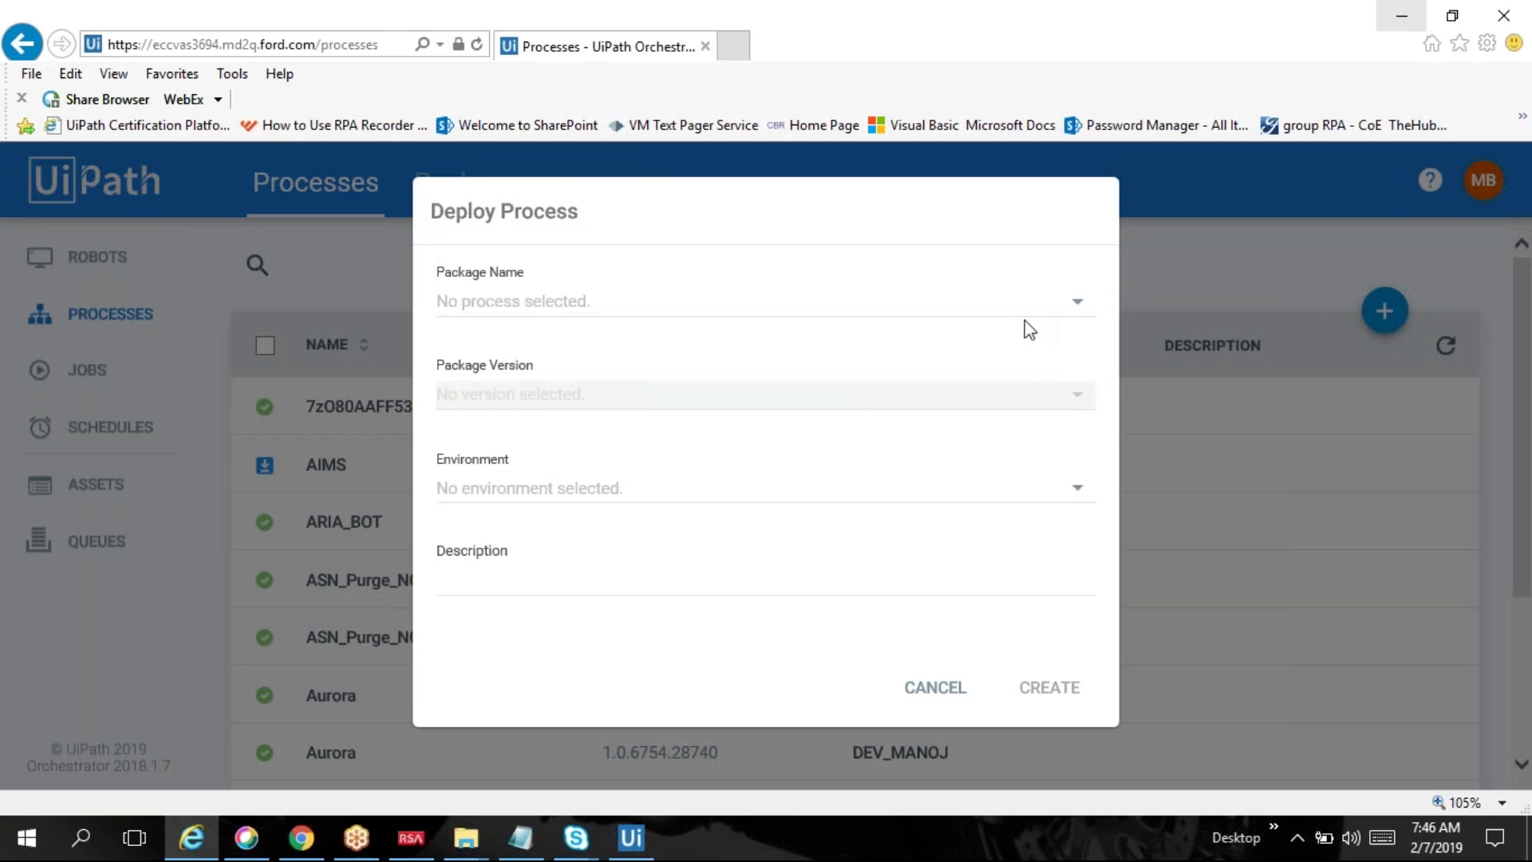
click(1076, 306)
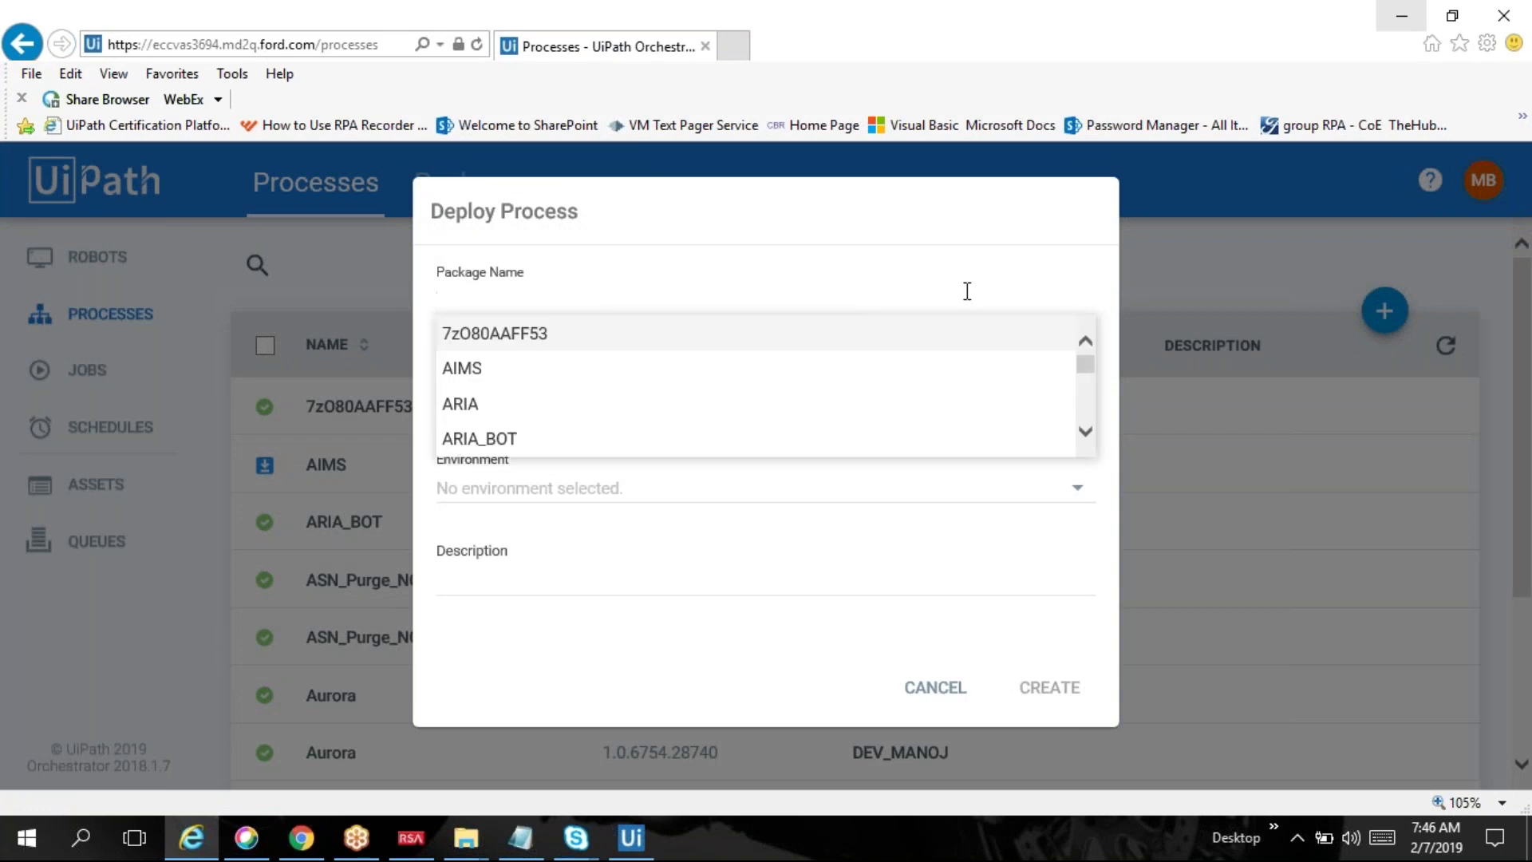
scroll(978, 407, down, 3)
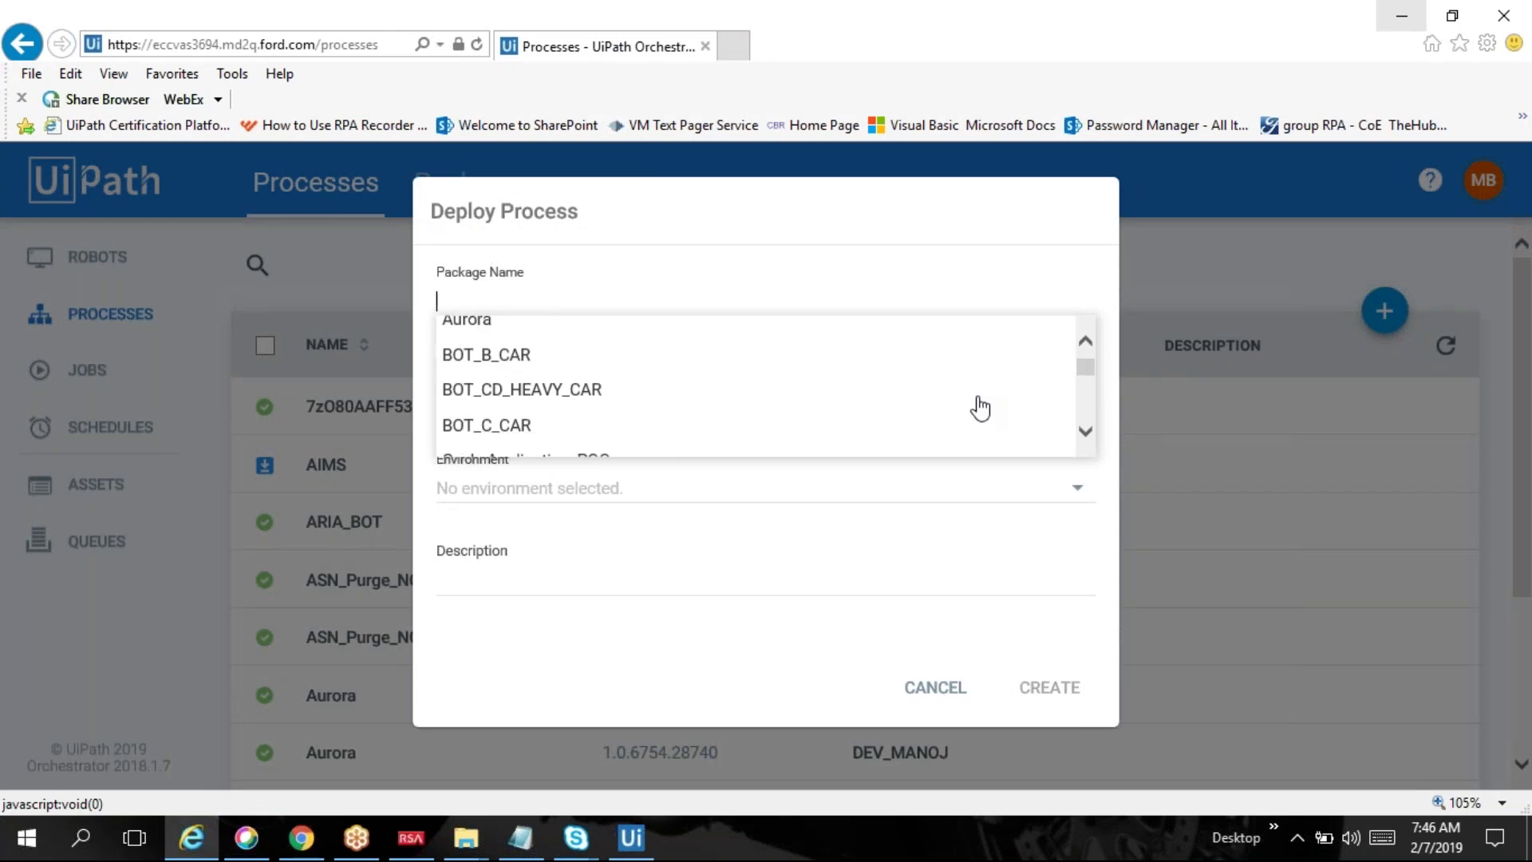
scroll(980, 407, down, 2)
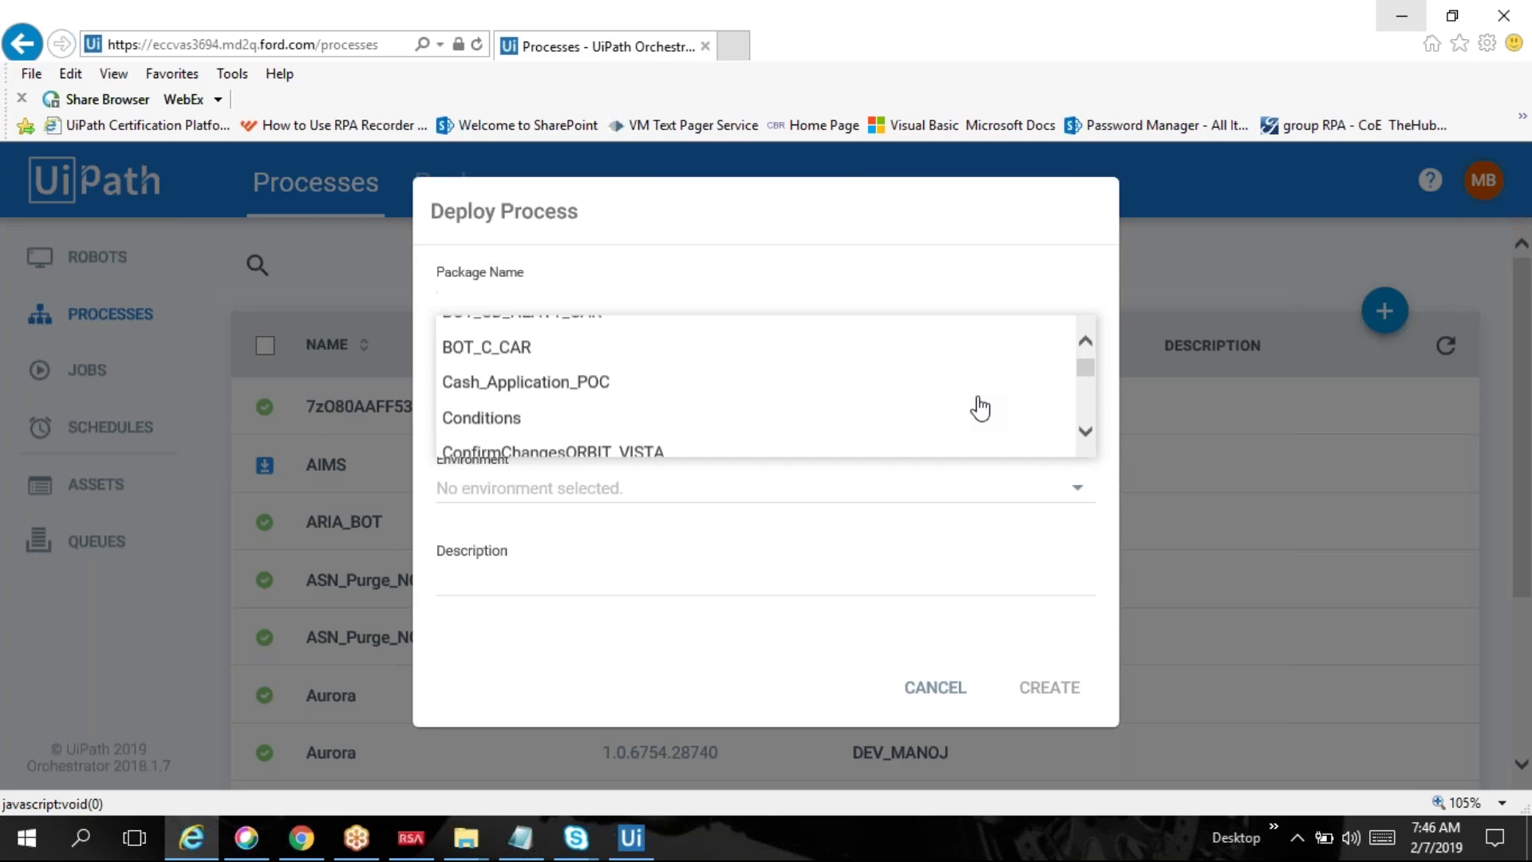
click(648, 348)
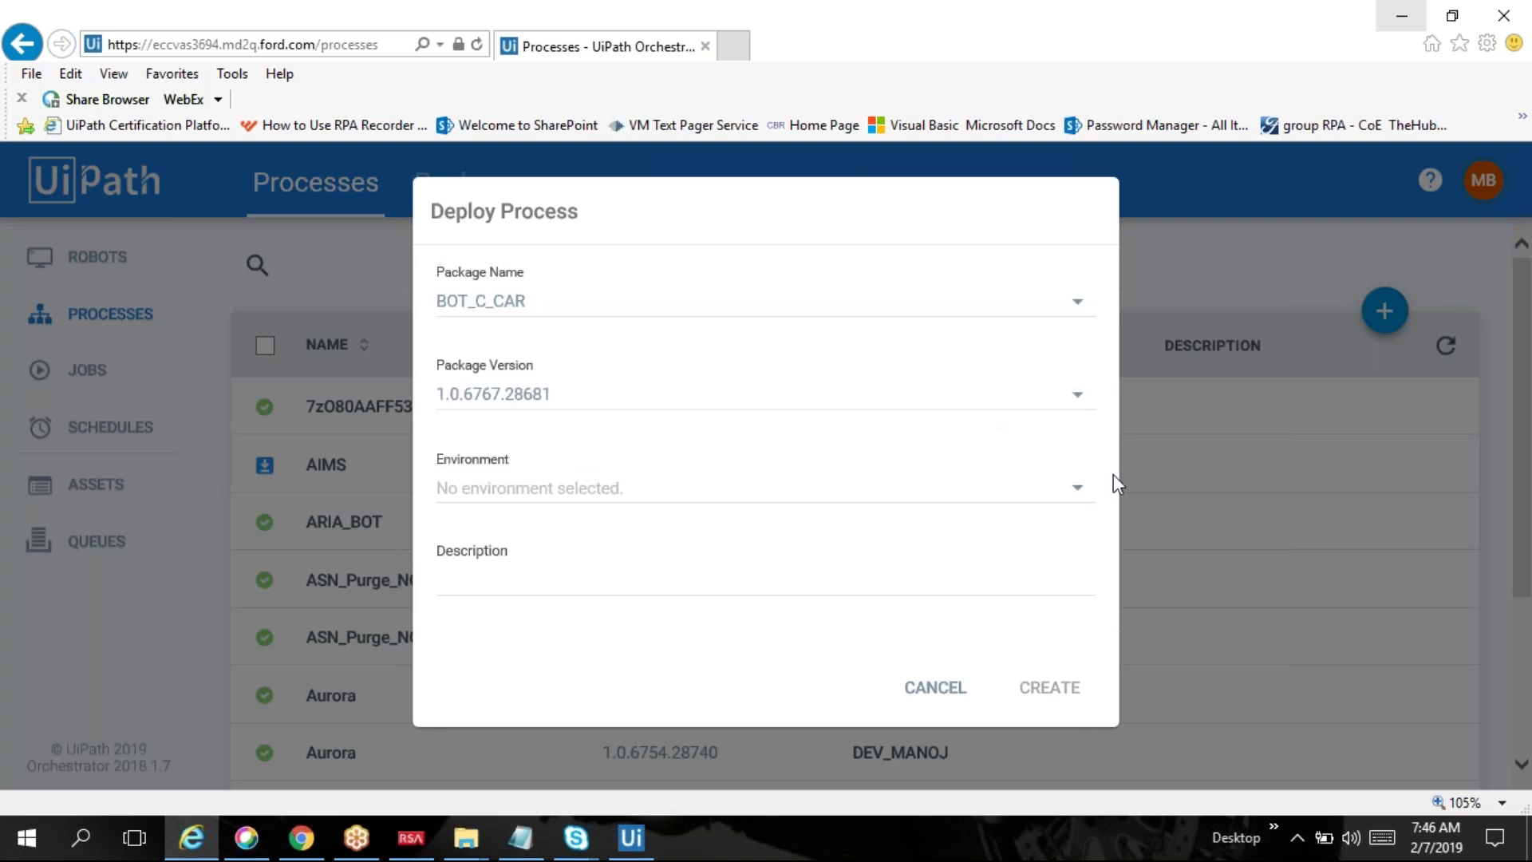
click(1081, 489)
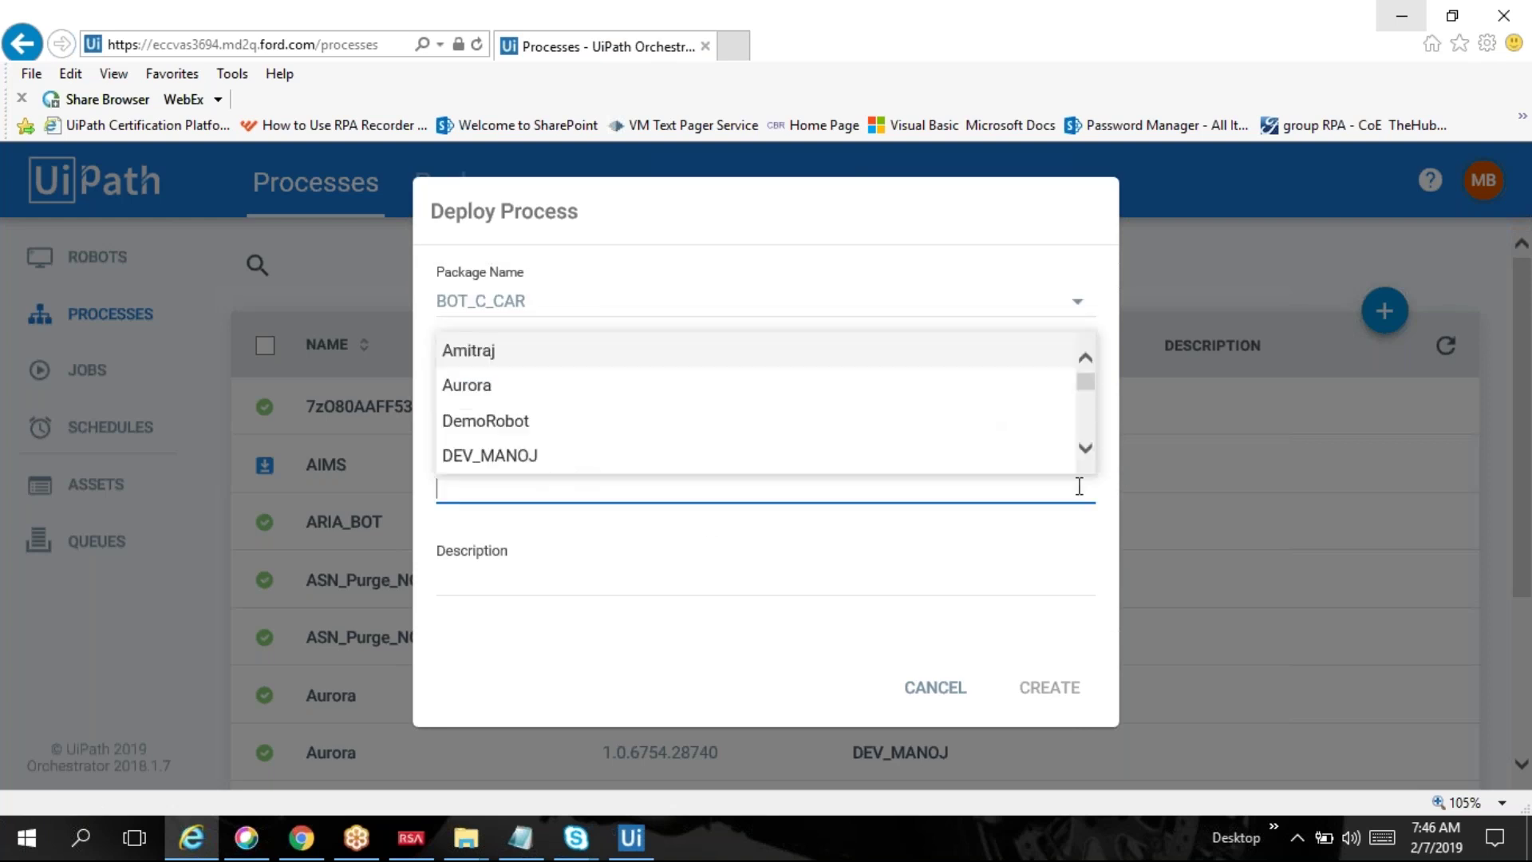
click(948, 691)
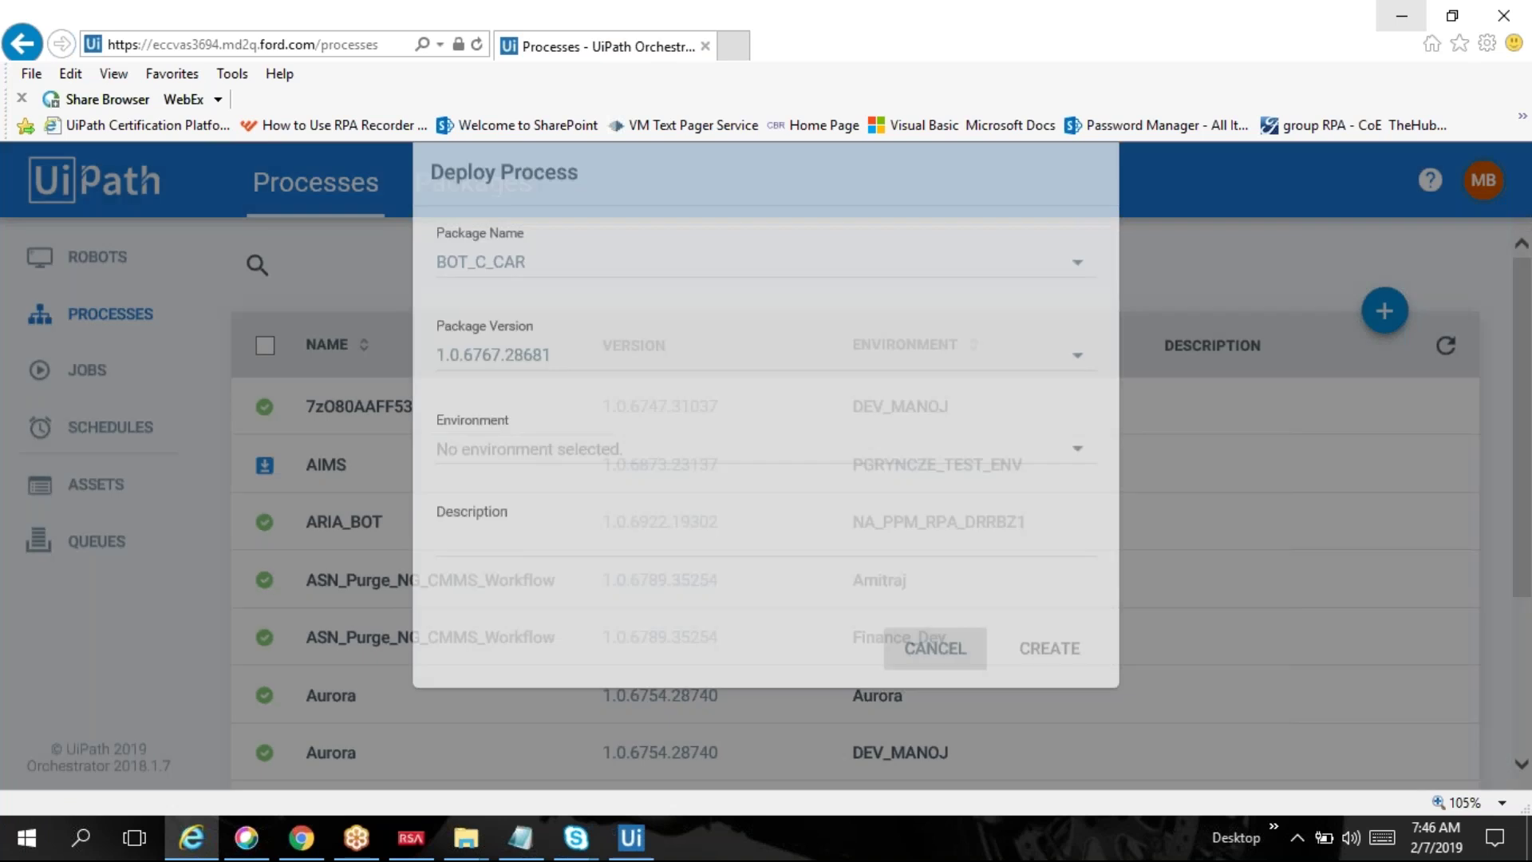
Step: Open Orchestrator's Schedules, start a new schedule, view its trigger choices including Advanced cron expression and Minutes, and cancel the form
click(101, 439)
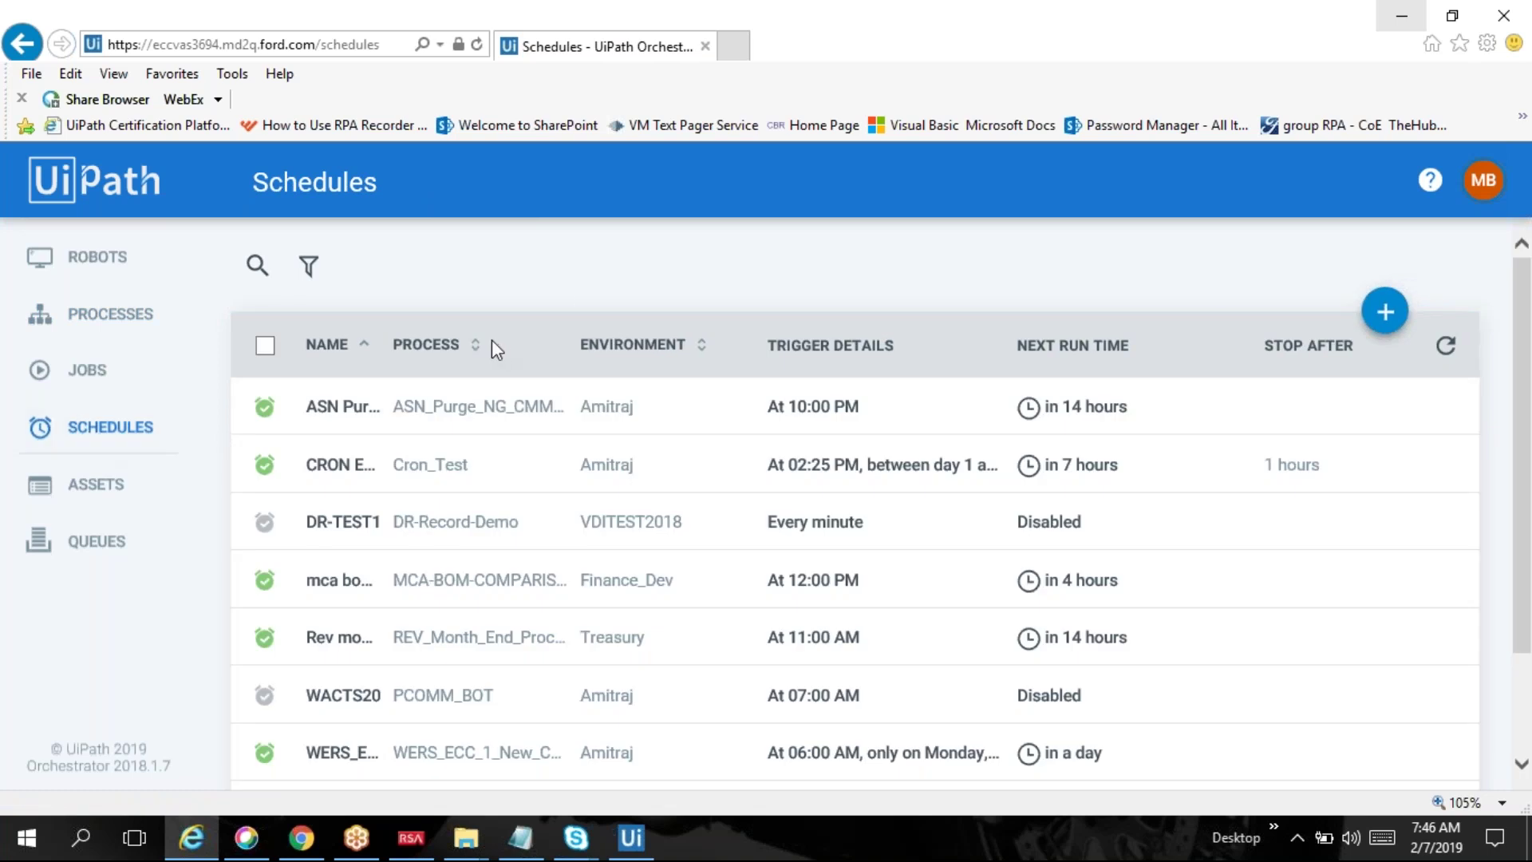
key(Return)
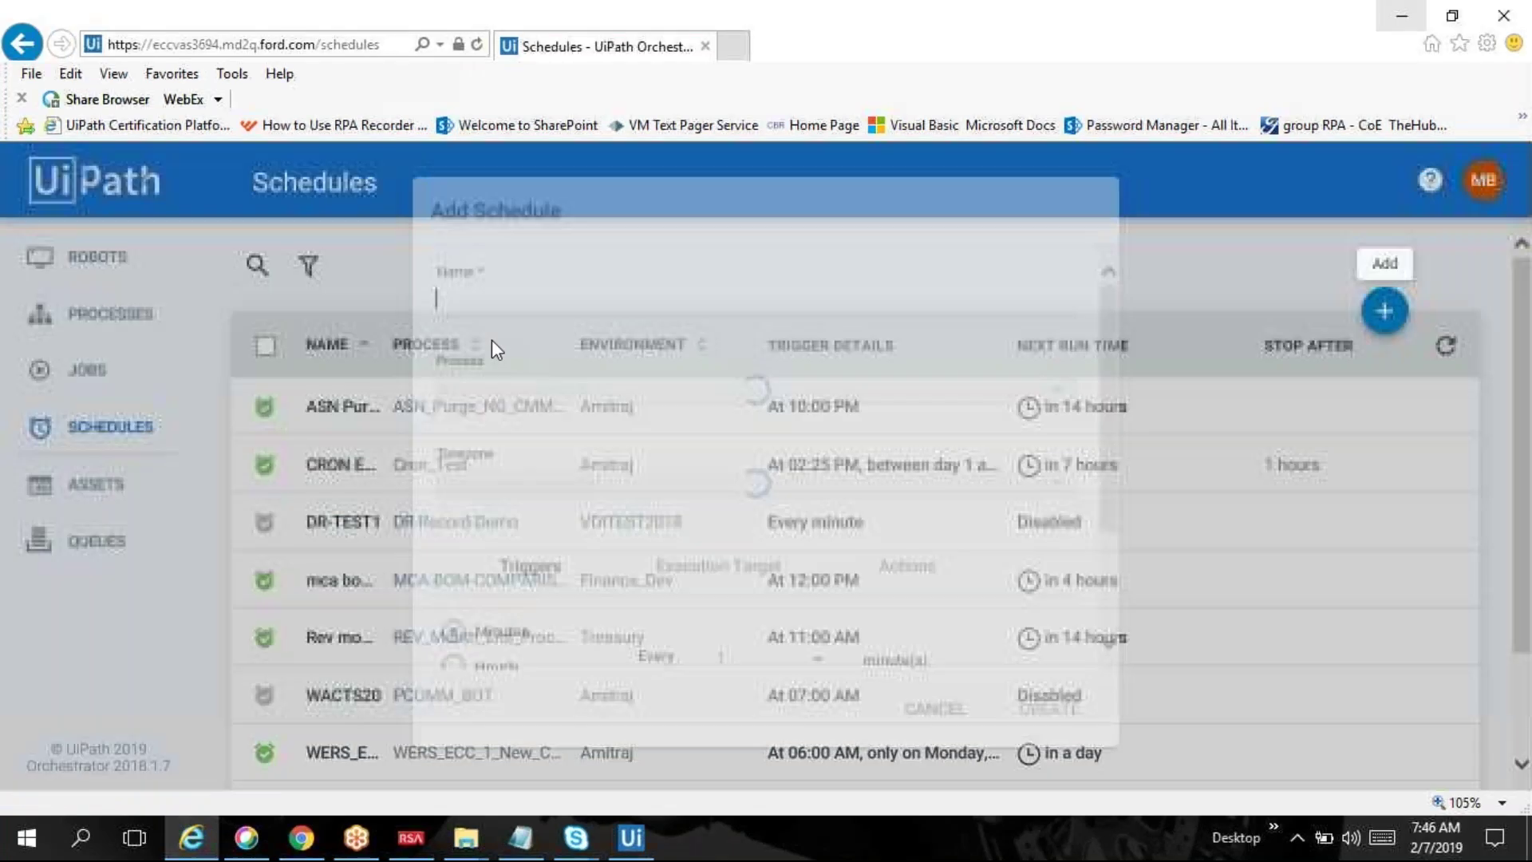
click(1120, 355)
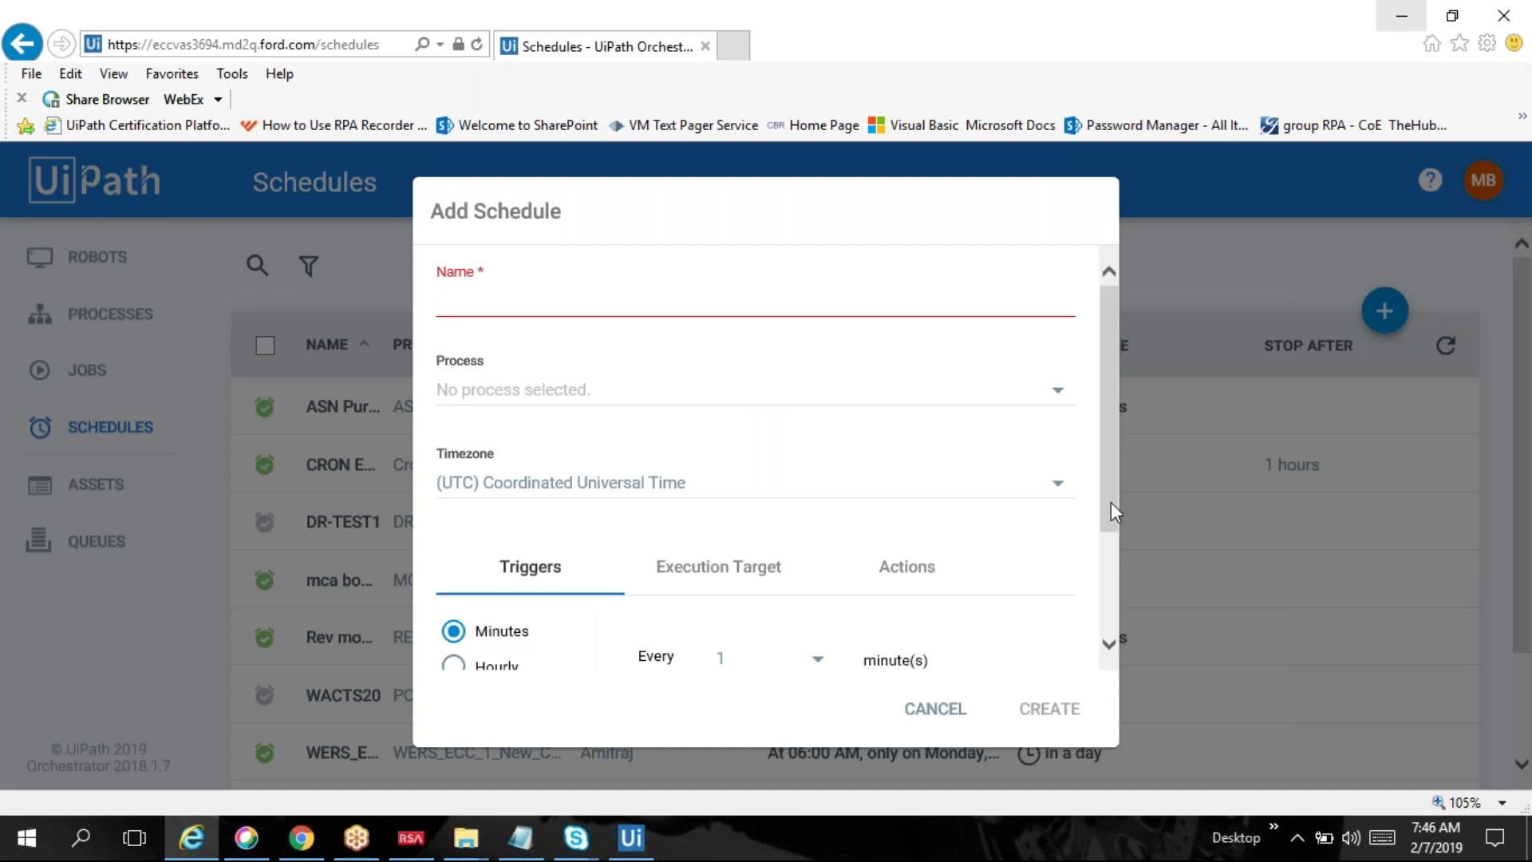
drag(1109, 458, 1111, 610)
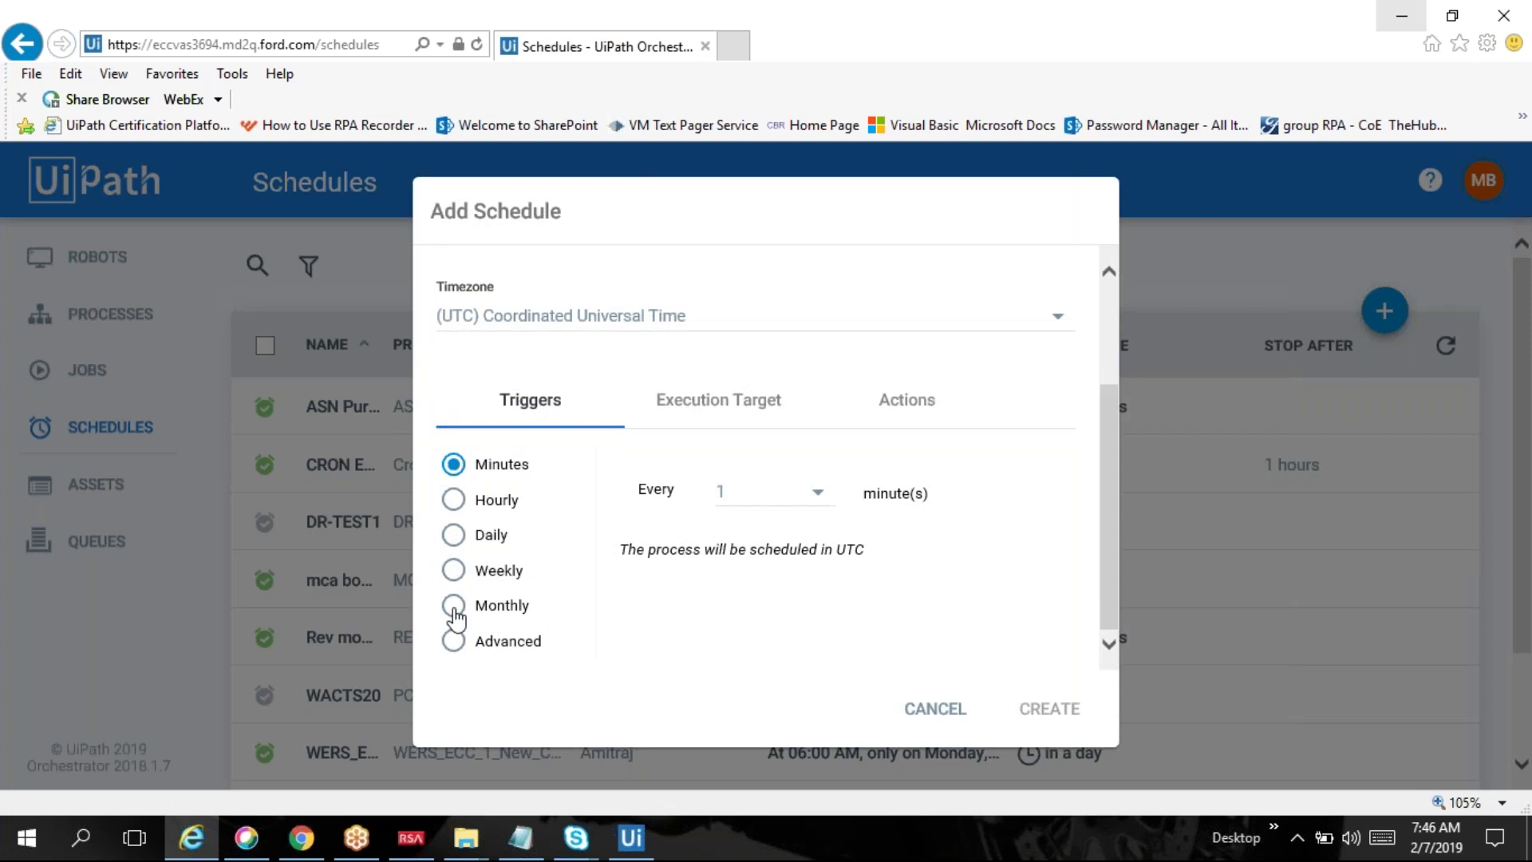
click(455, 643)
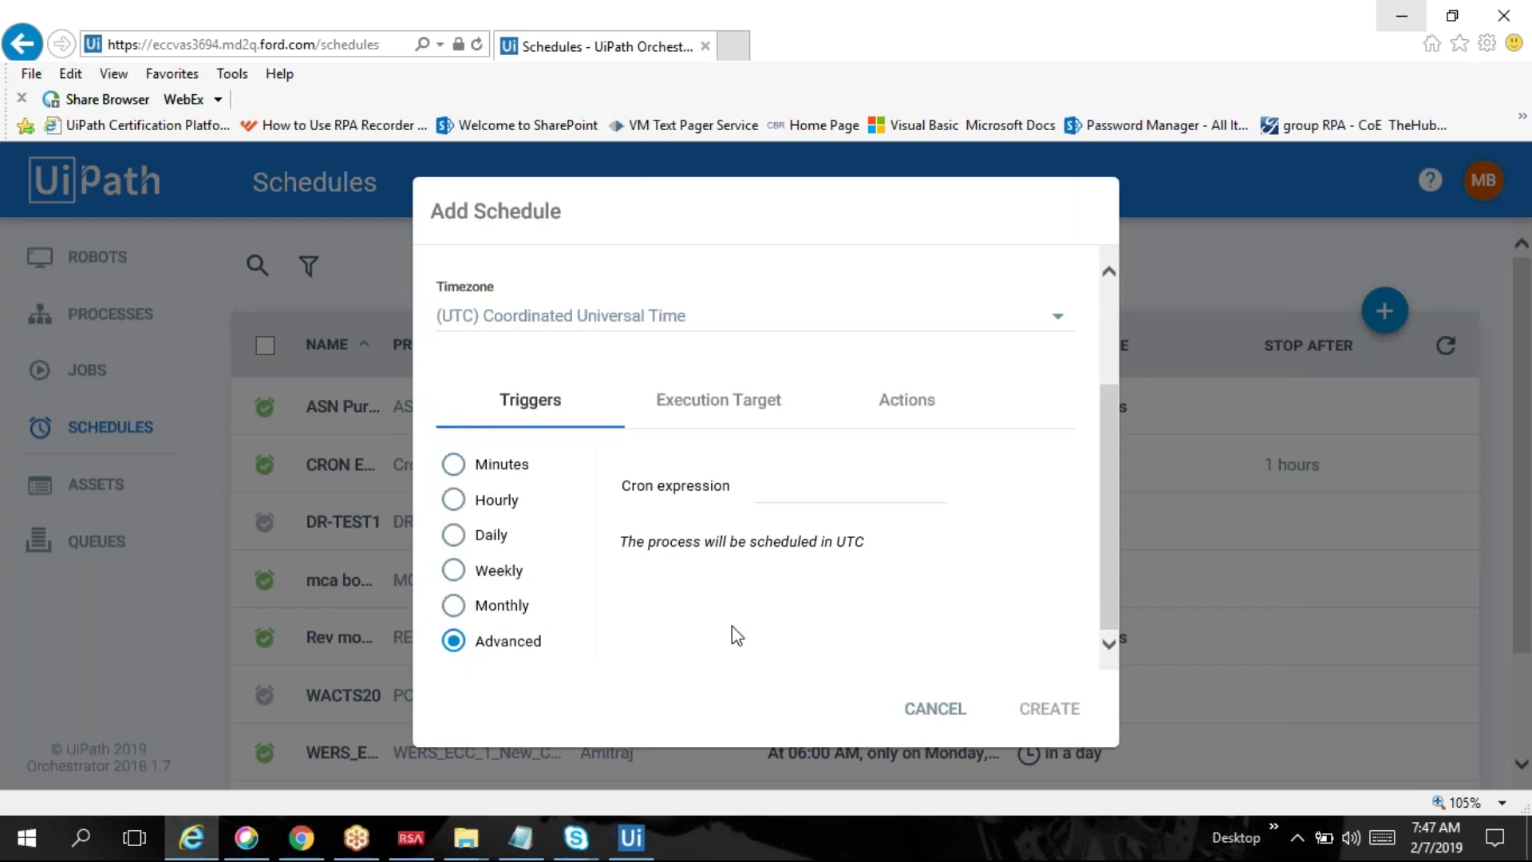
click(453, 466)
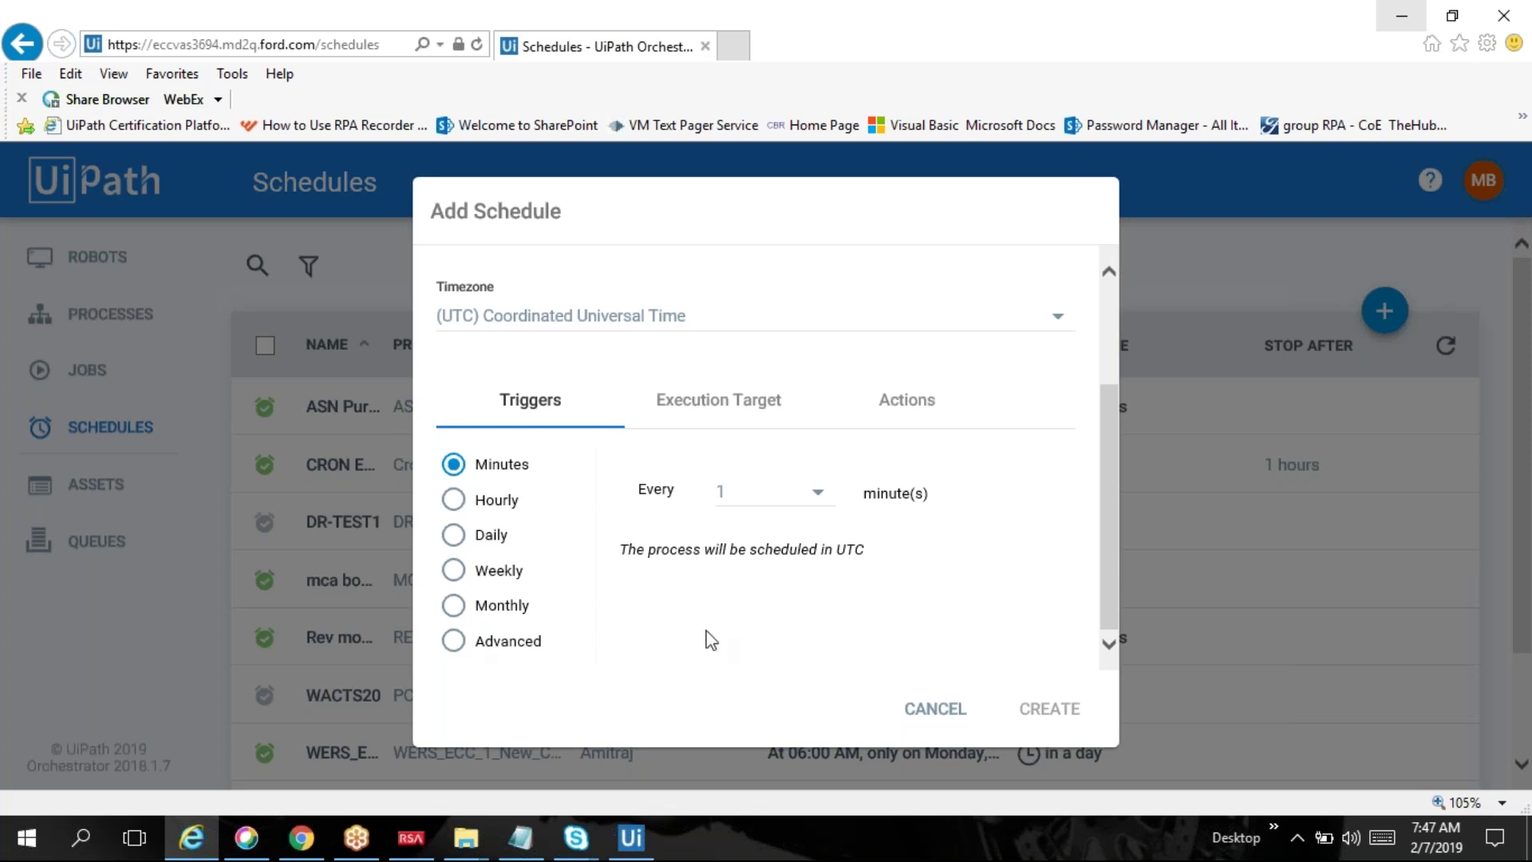
click(942, 715)
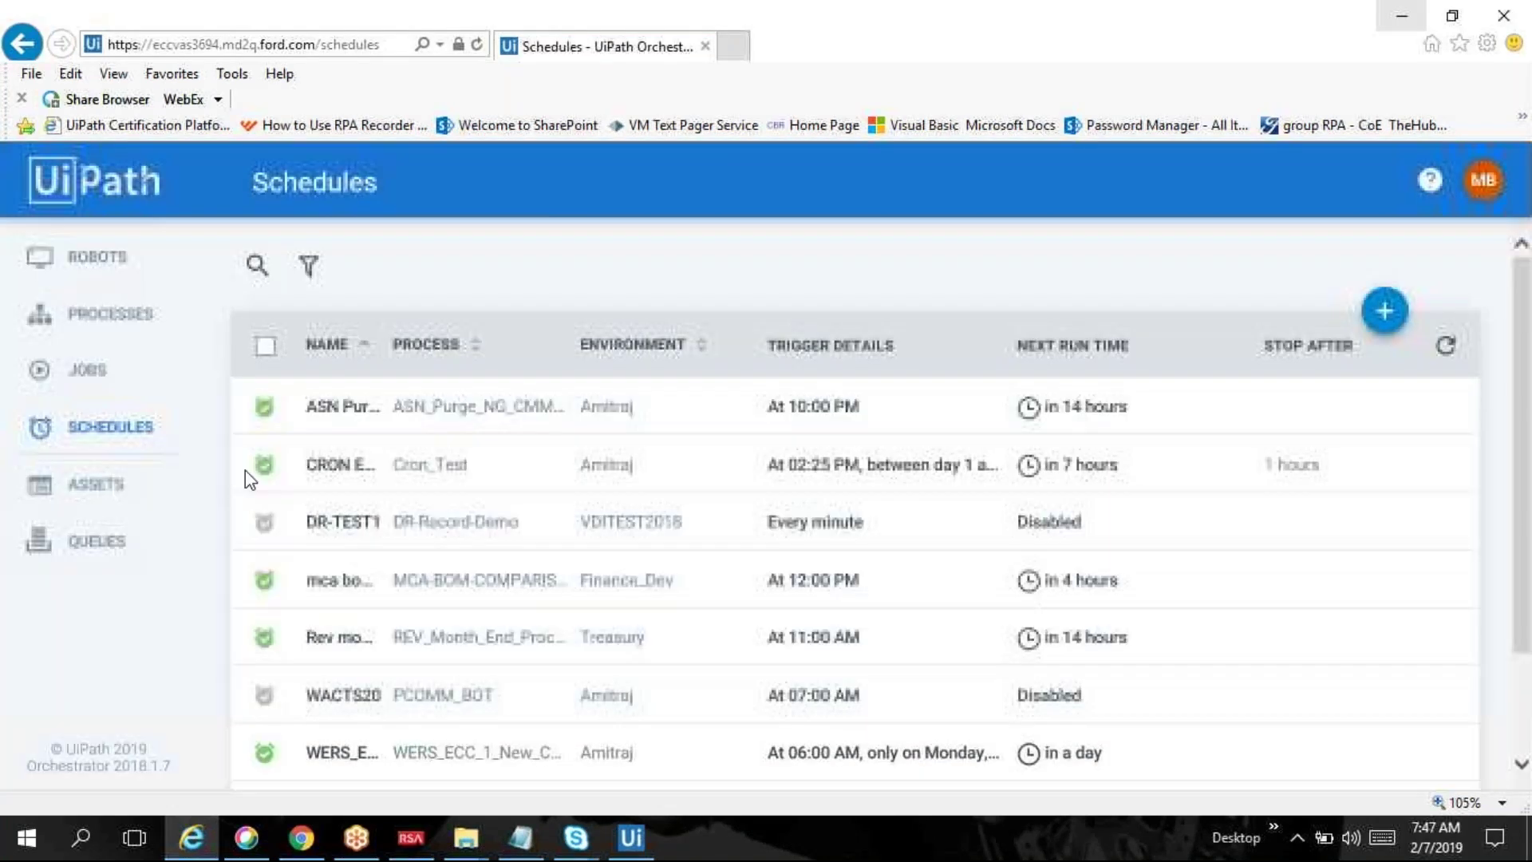
Step: View Orchestrator's Assets list and the Queues list
click(133, 498)
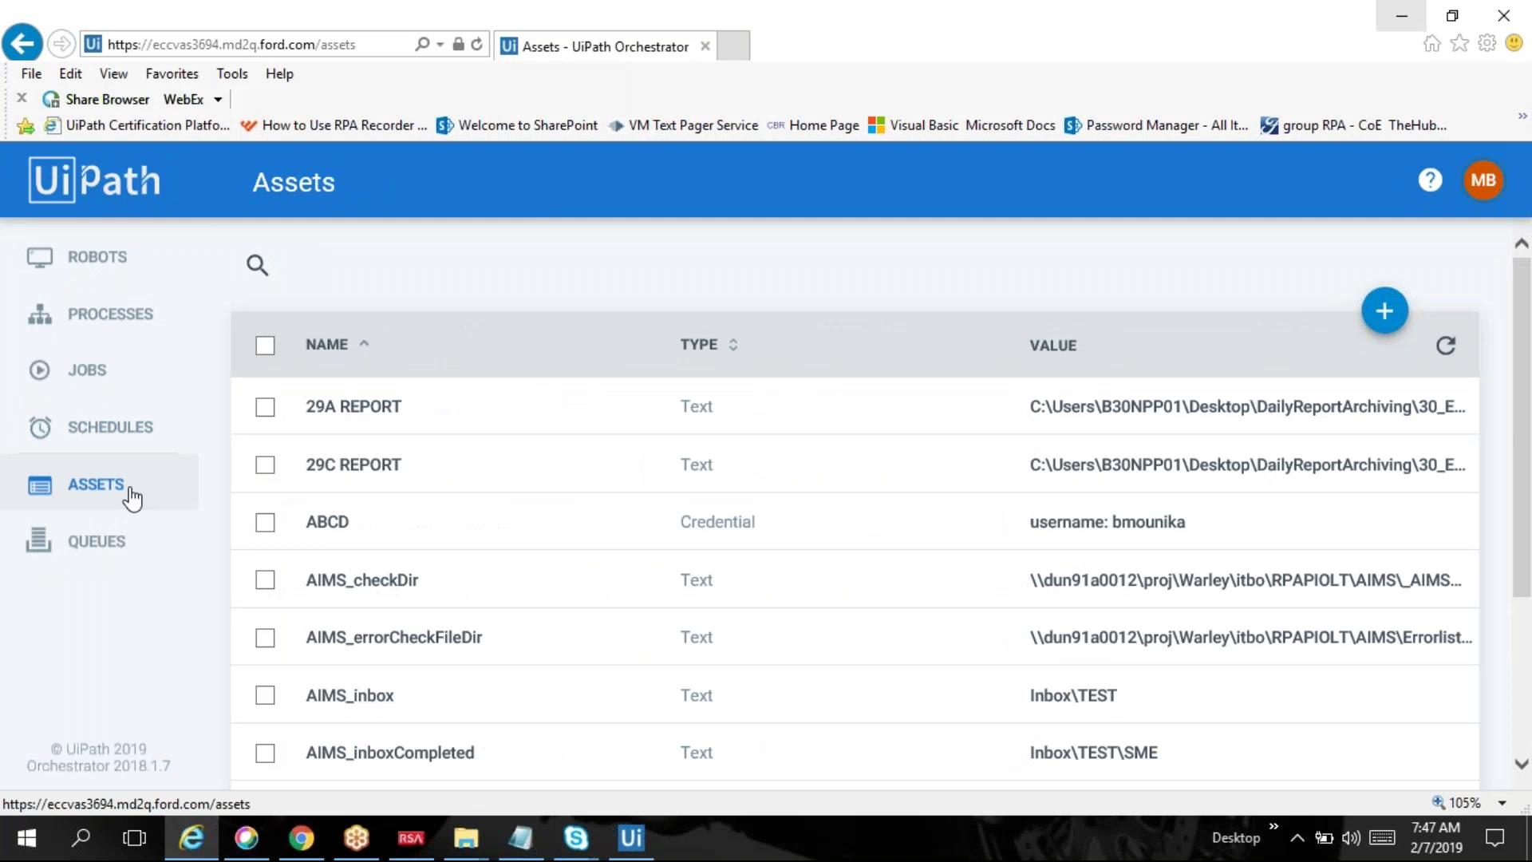
click(133, 558)
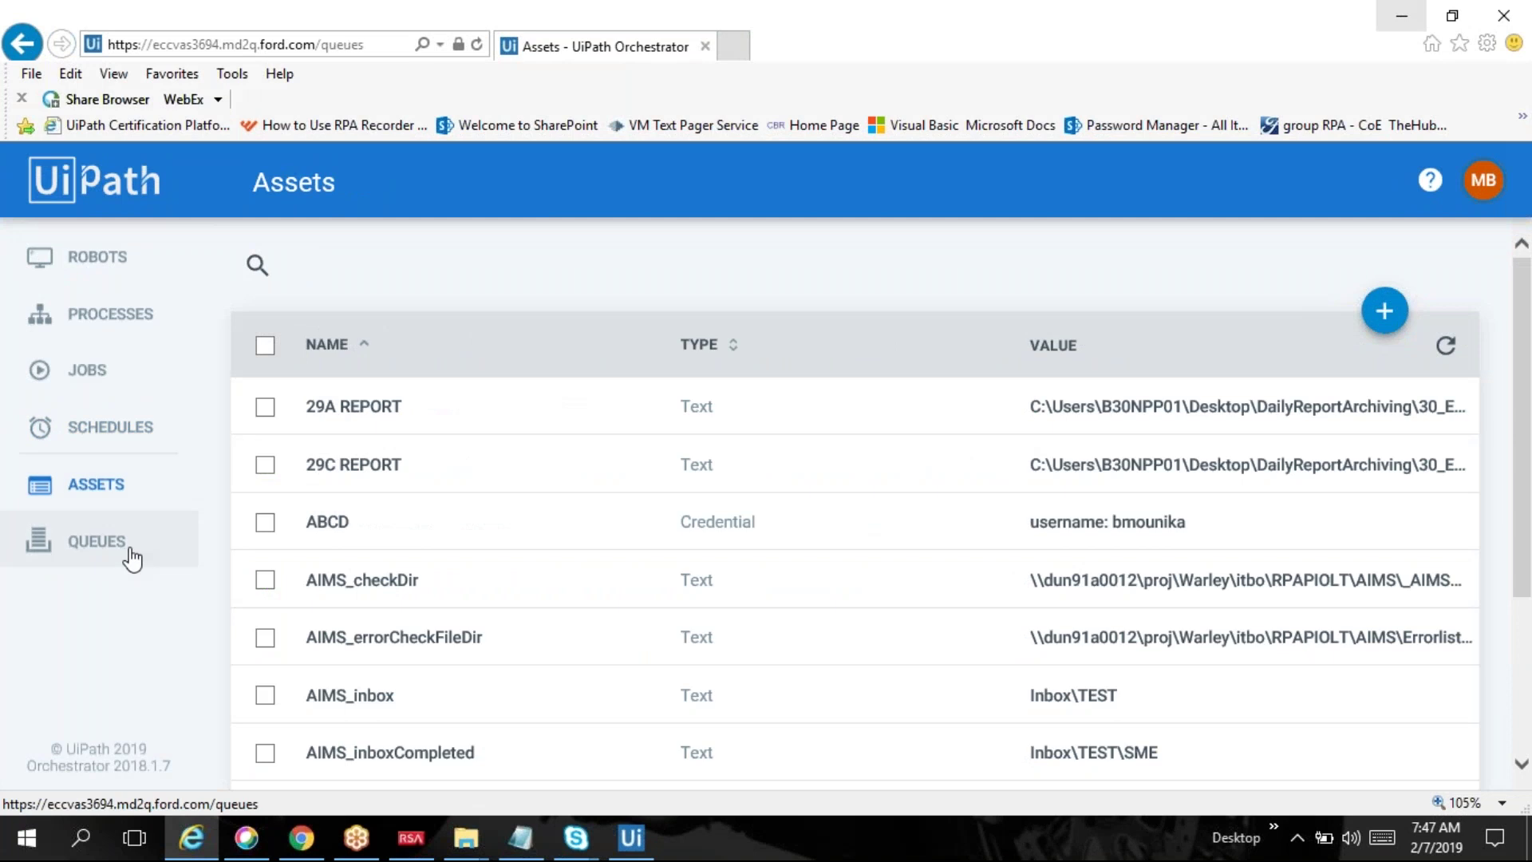
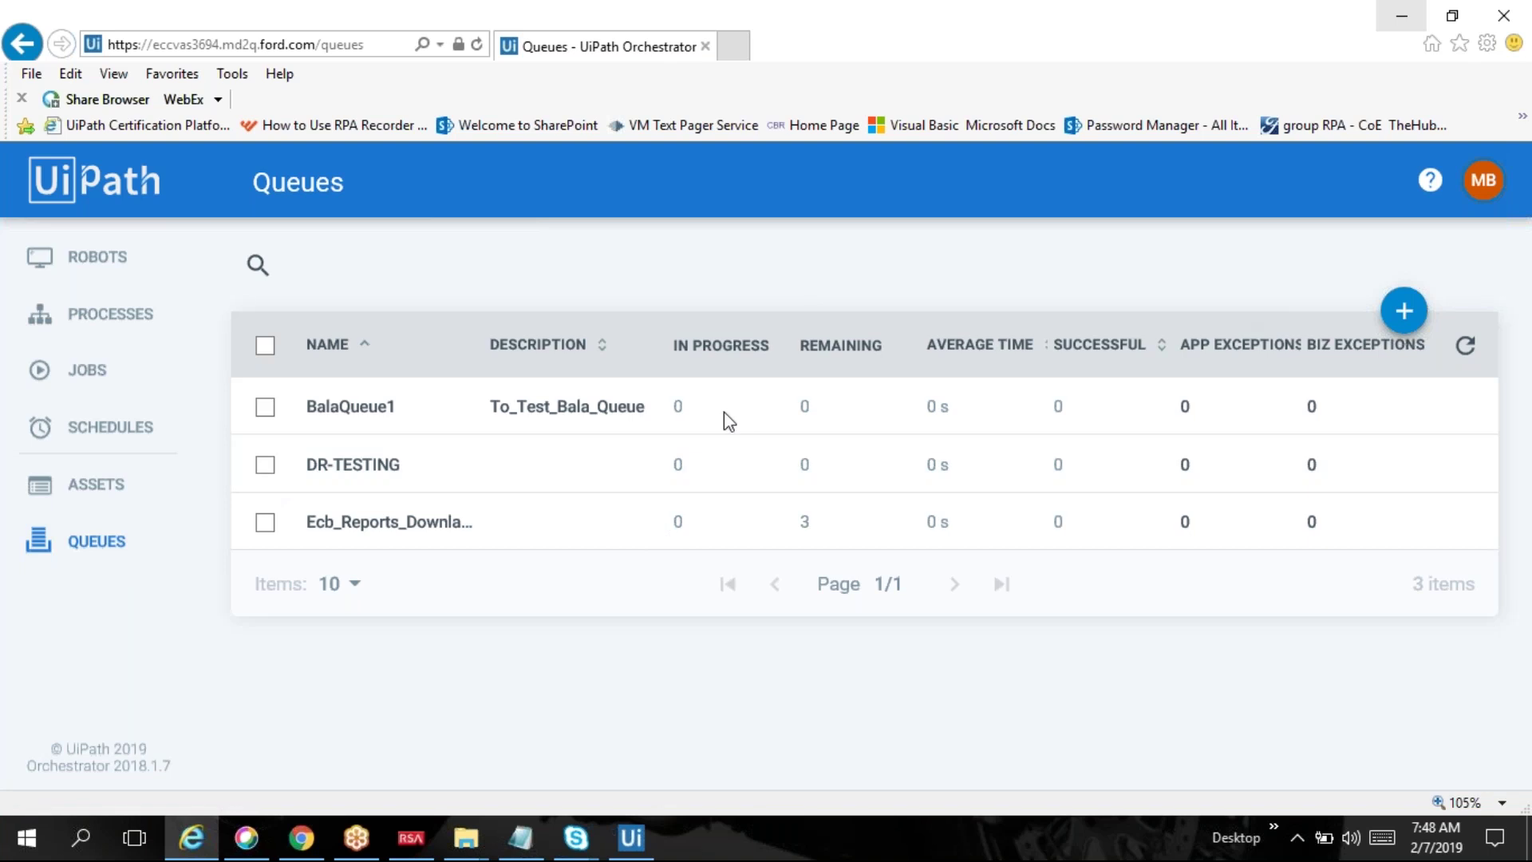
drag(313, 431, 87, 463)
Step: Open Robots, start a new robot, examine its configuration fields and Type choices, look briefly at UiPath Studio, and cancel the form
click(97, 271)
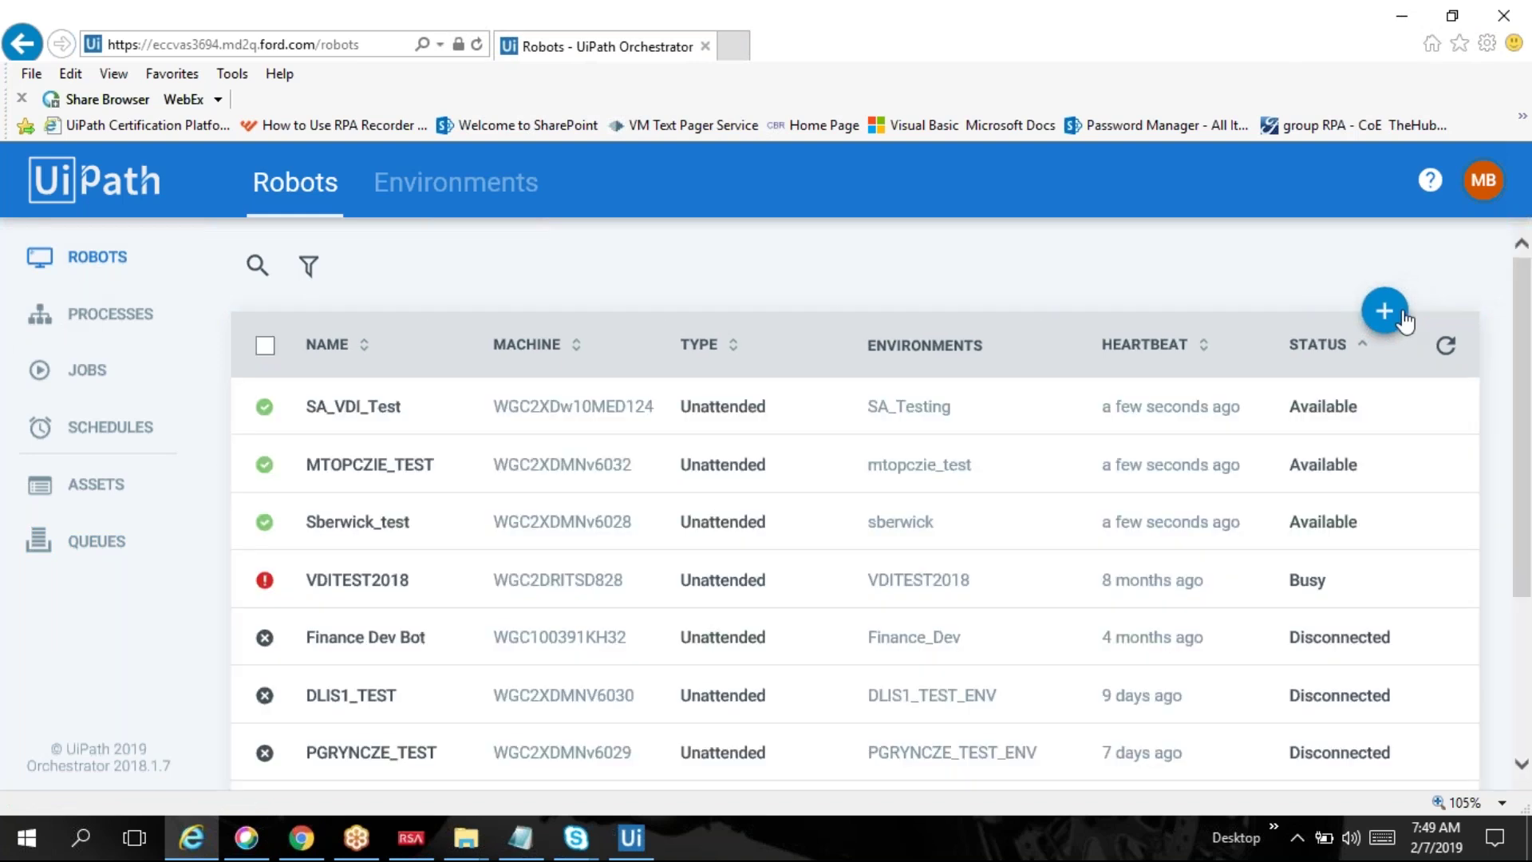
click(1402, 314)
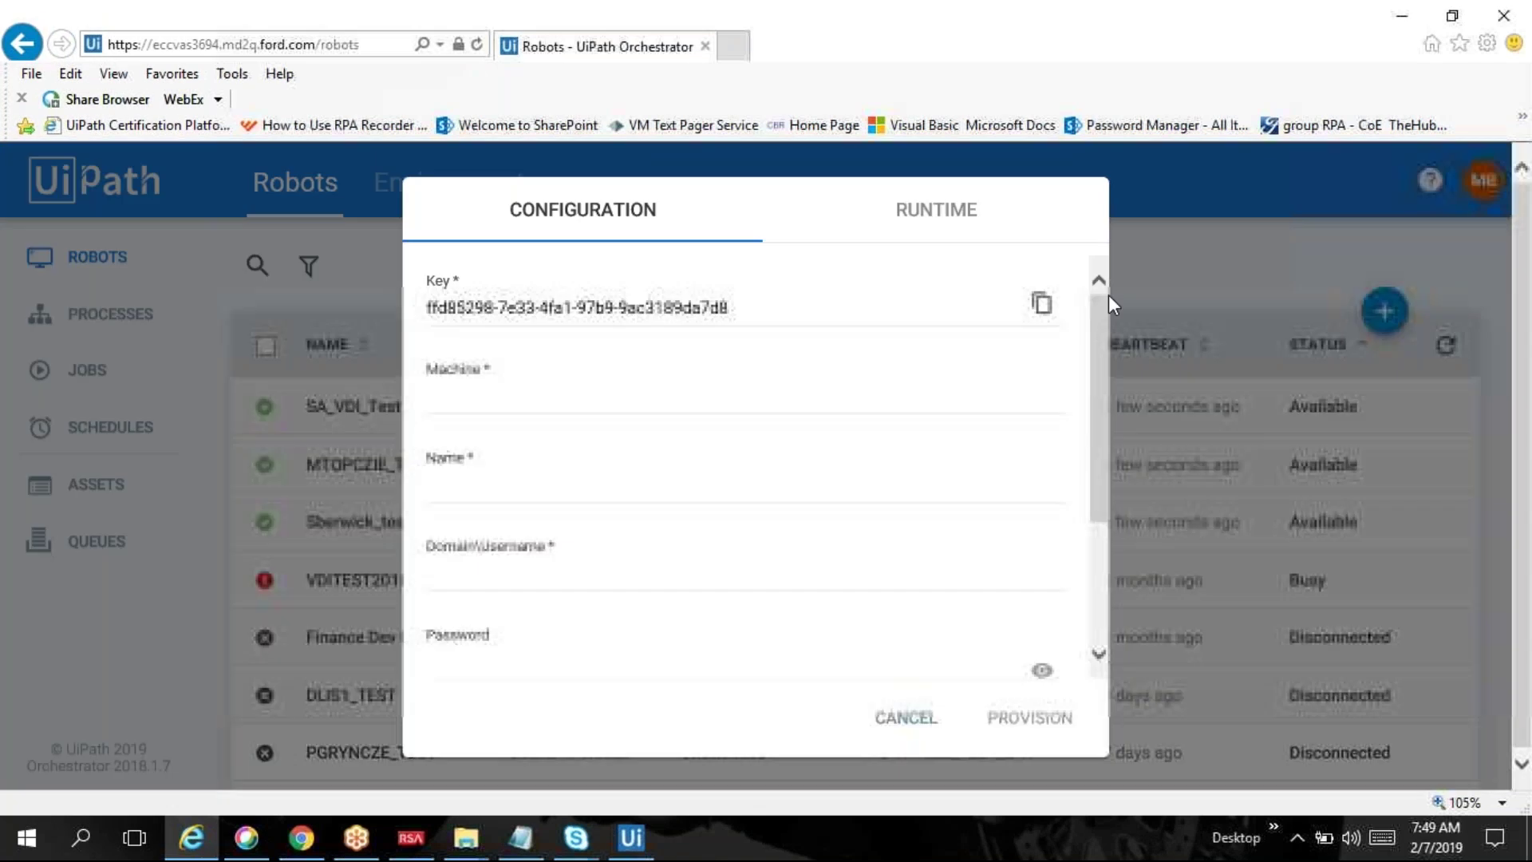
drag(1109, 294, 1104, 624)
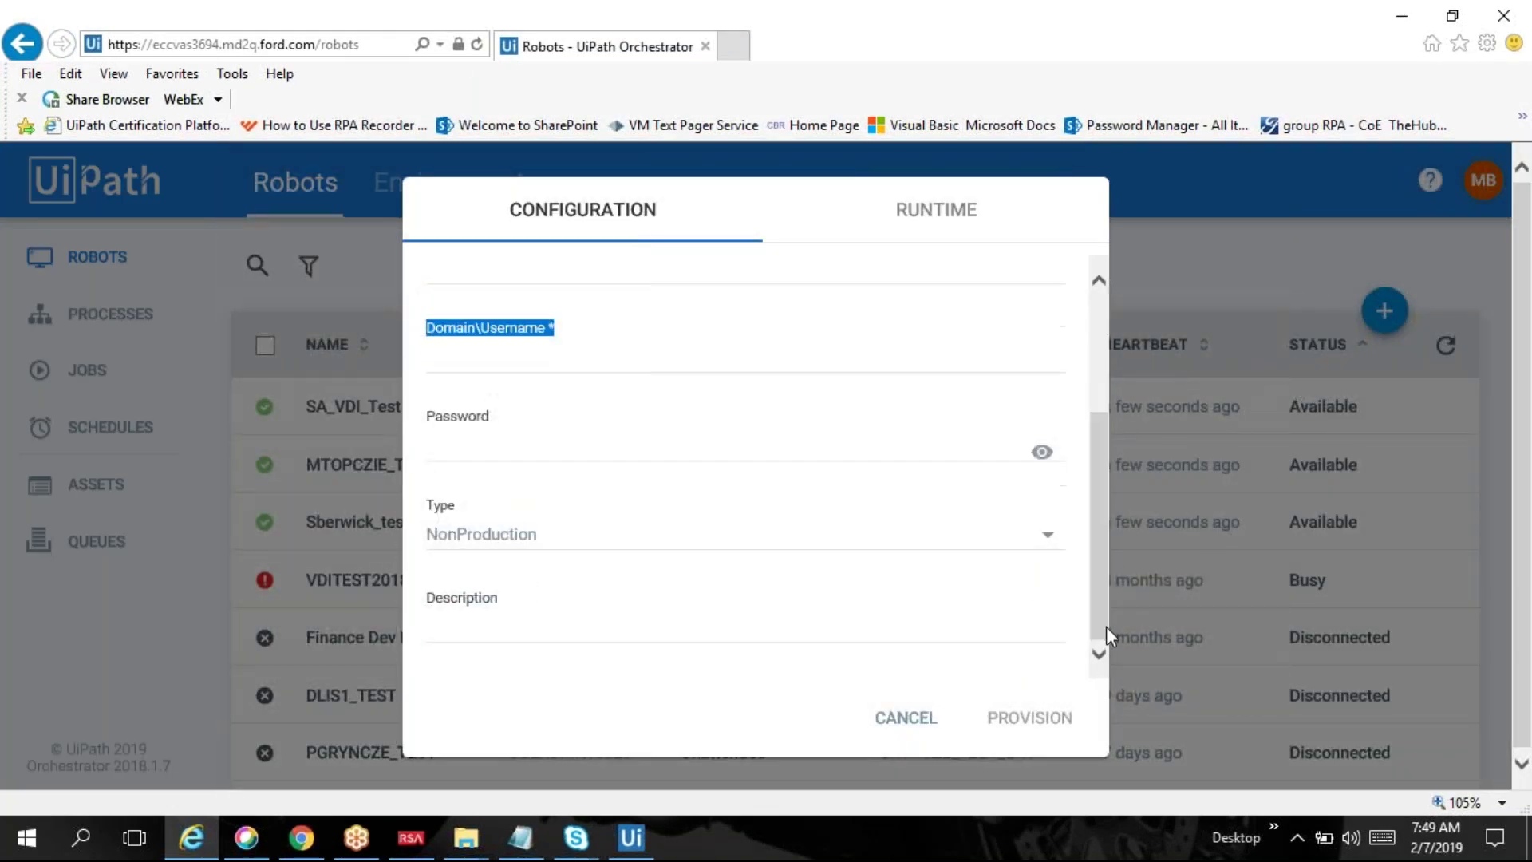
click(1040, 545)
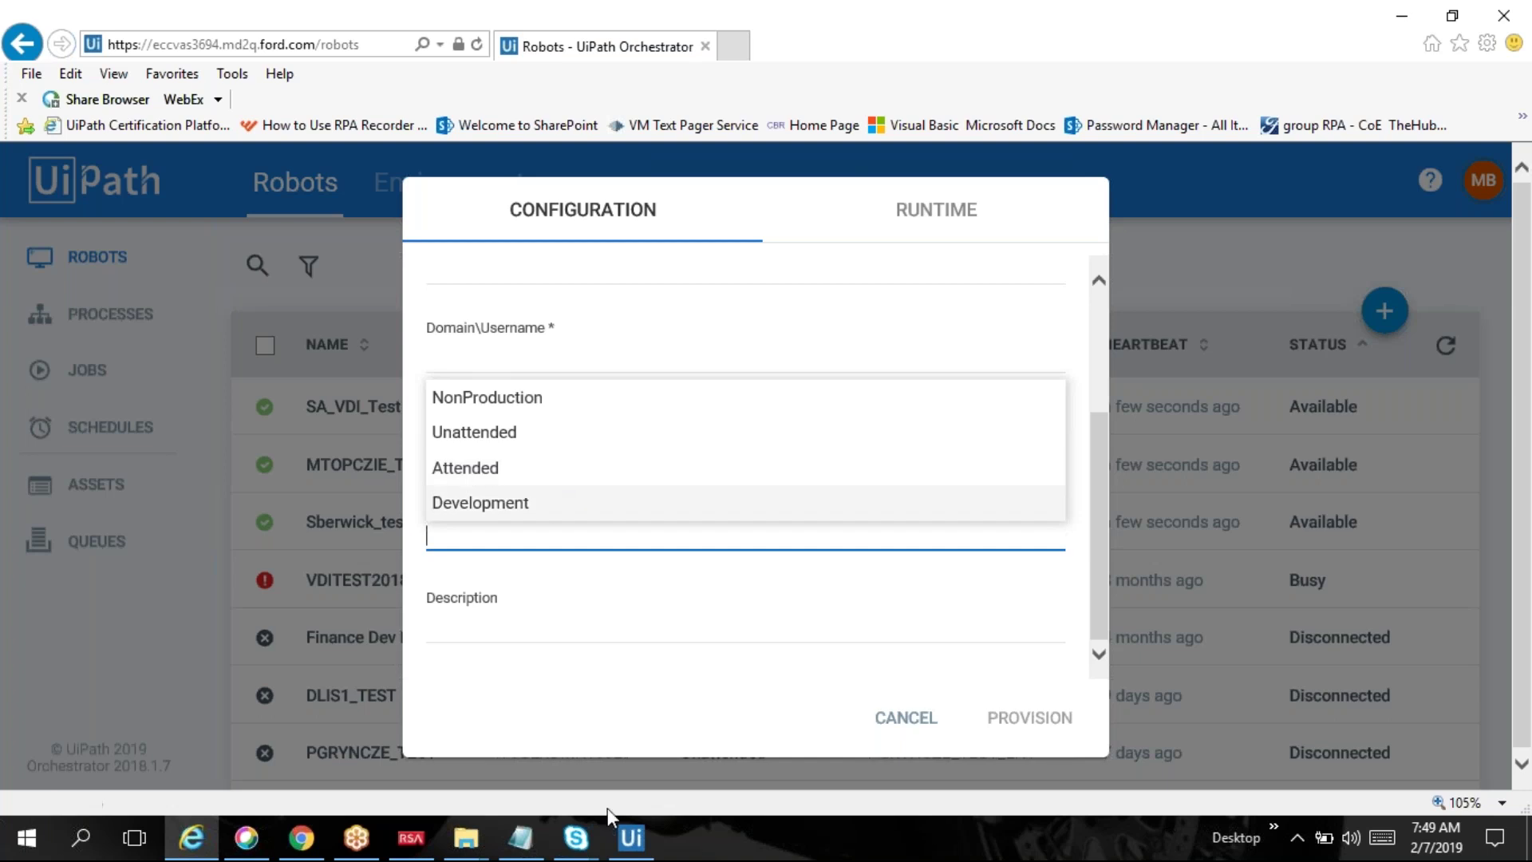
click(630, 837)
click(536, 529)
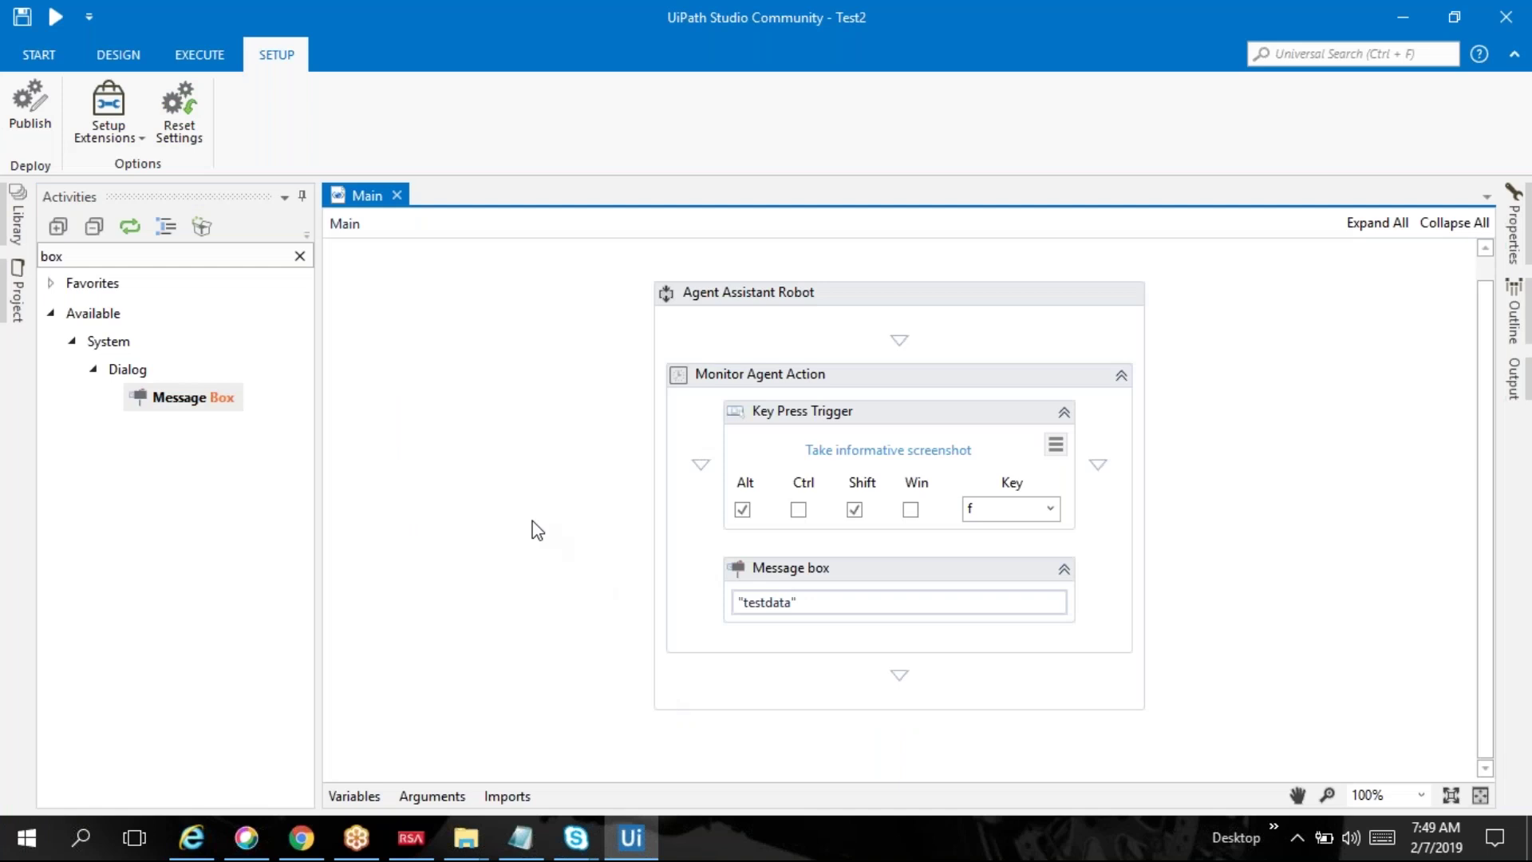
click(1405, 20)
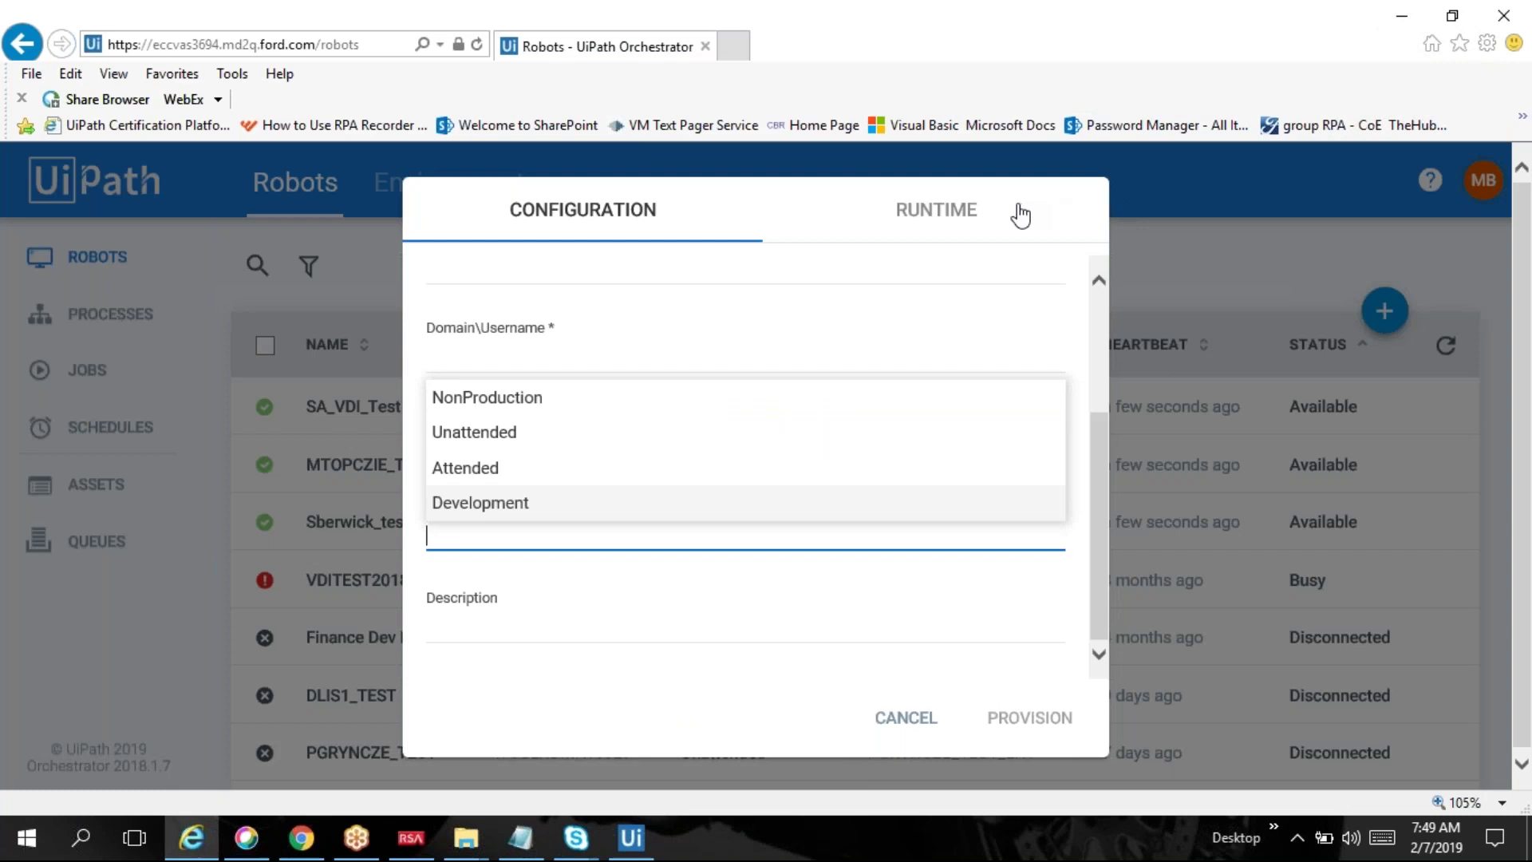
click(901, 719)
click(901, 718)
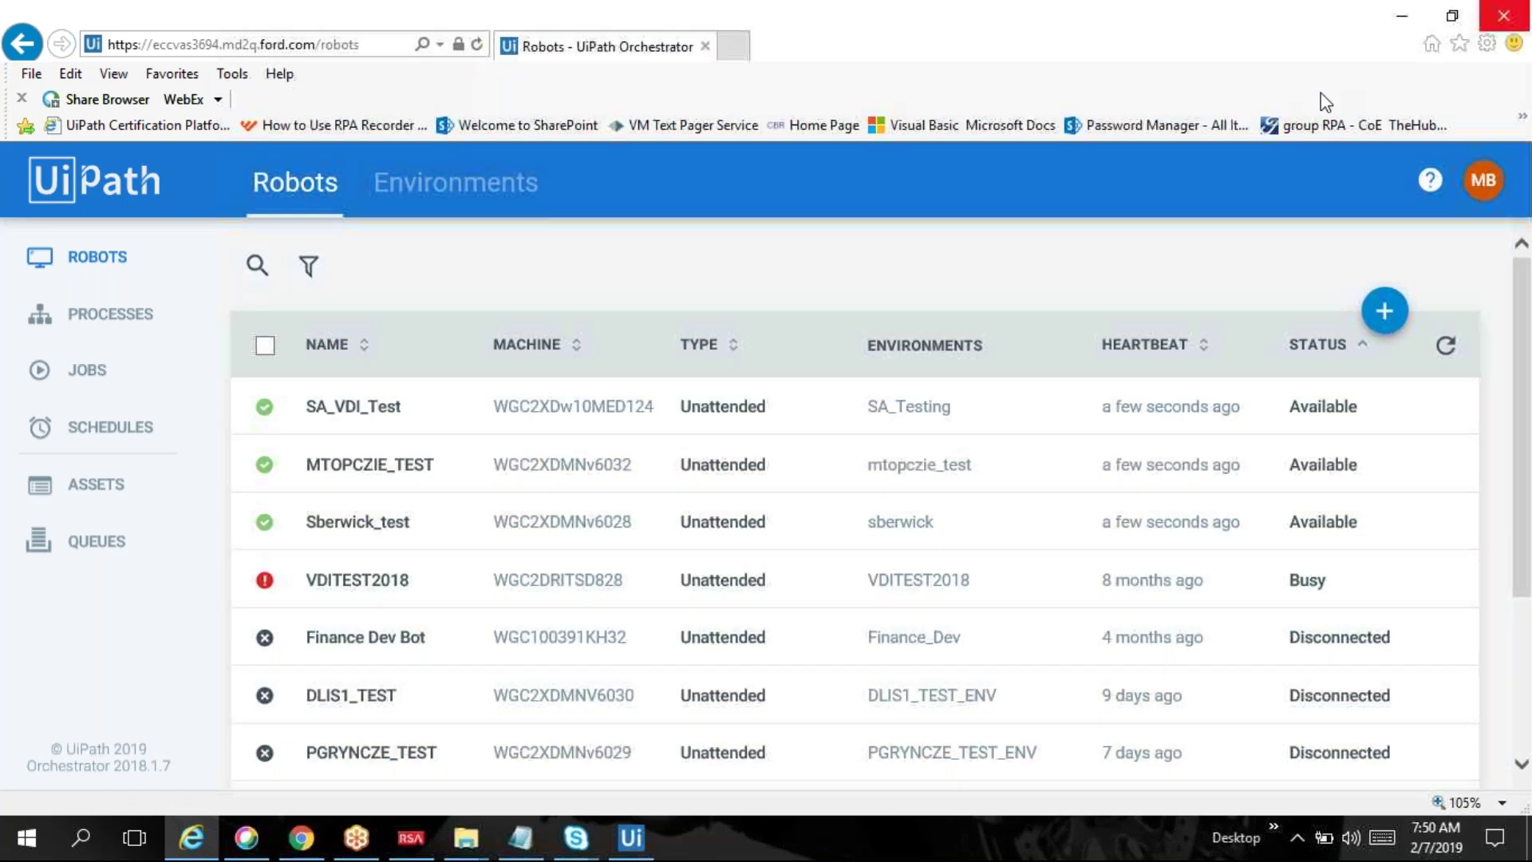
Step: Switch to the Test2 project in UiPath Studio and remove Shift from the Key Press Trigger, leaving Alt with f
click(1403, 18)
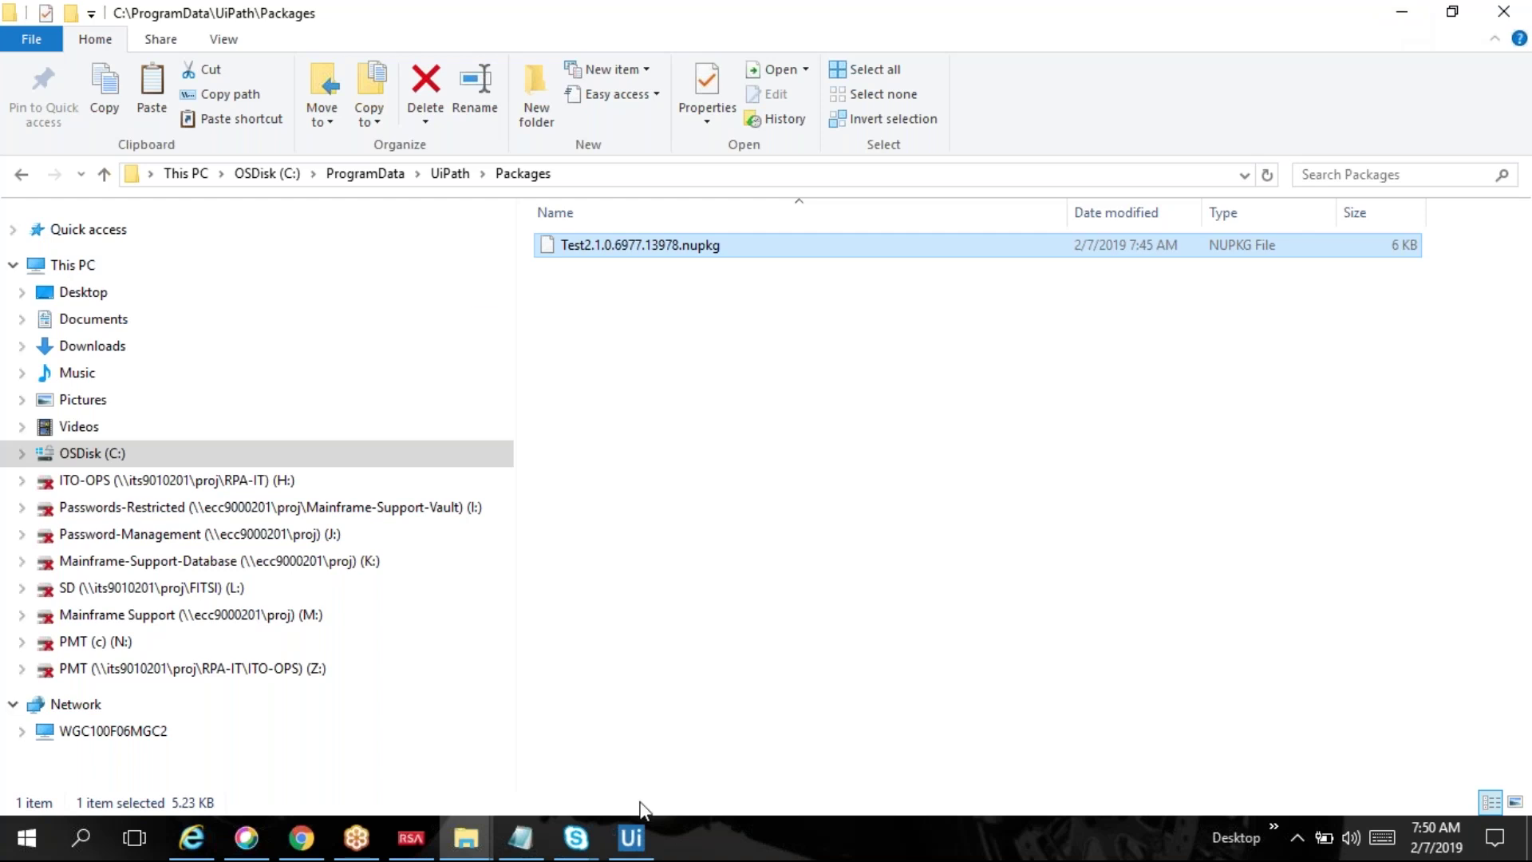
click(632, 837)
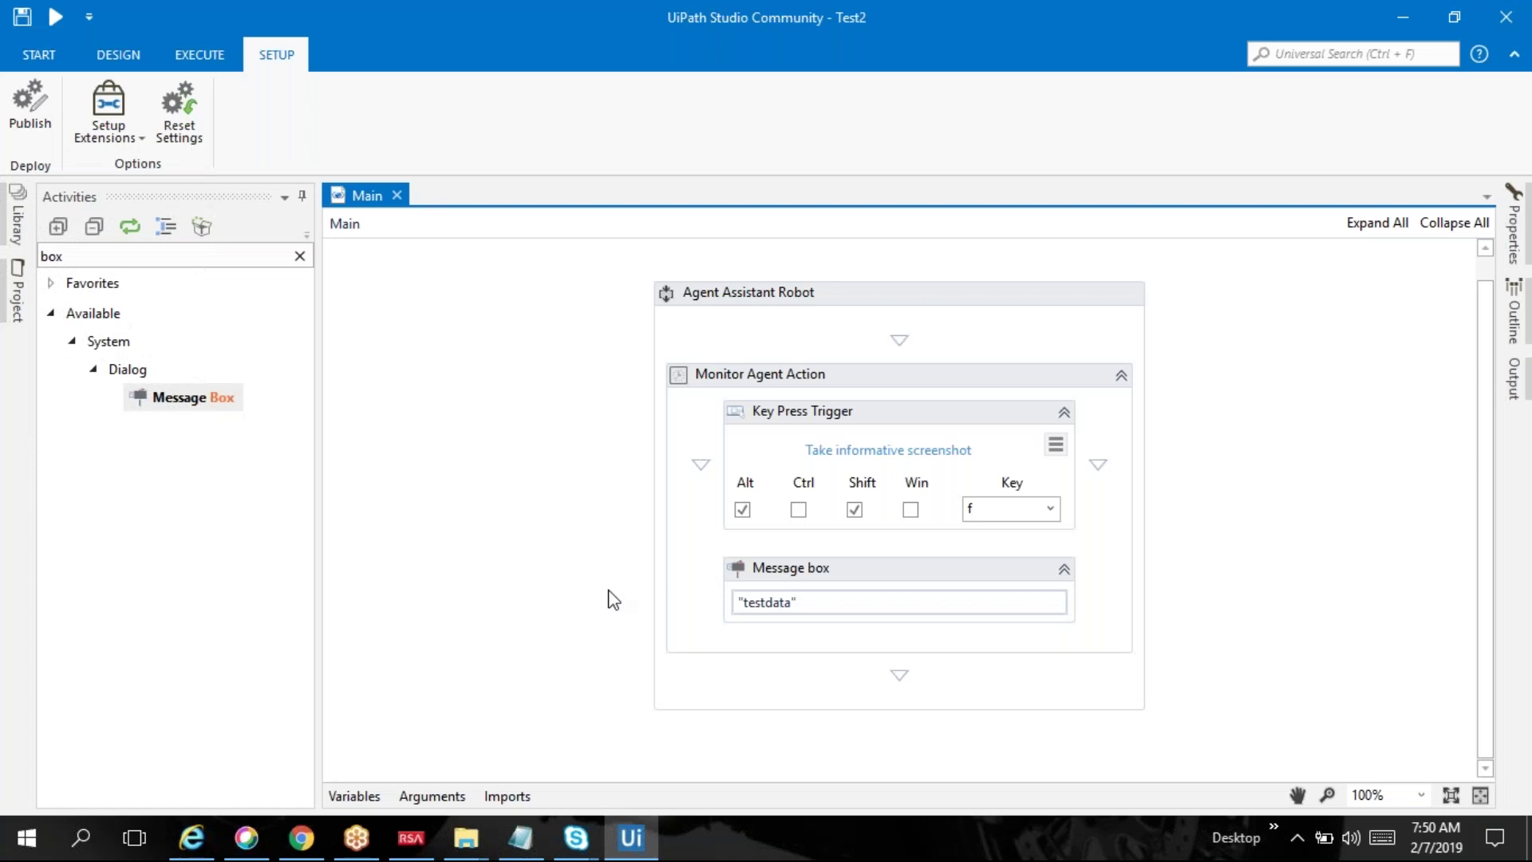
click(855, 509)
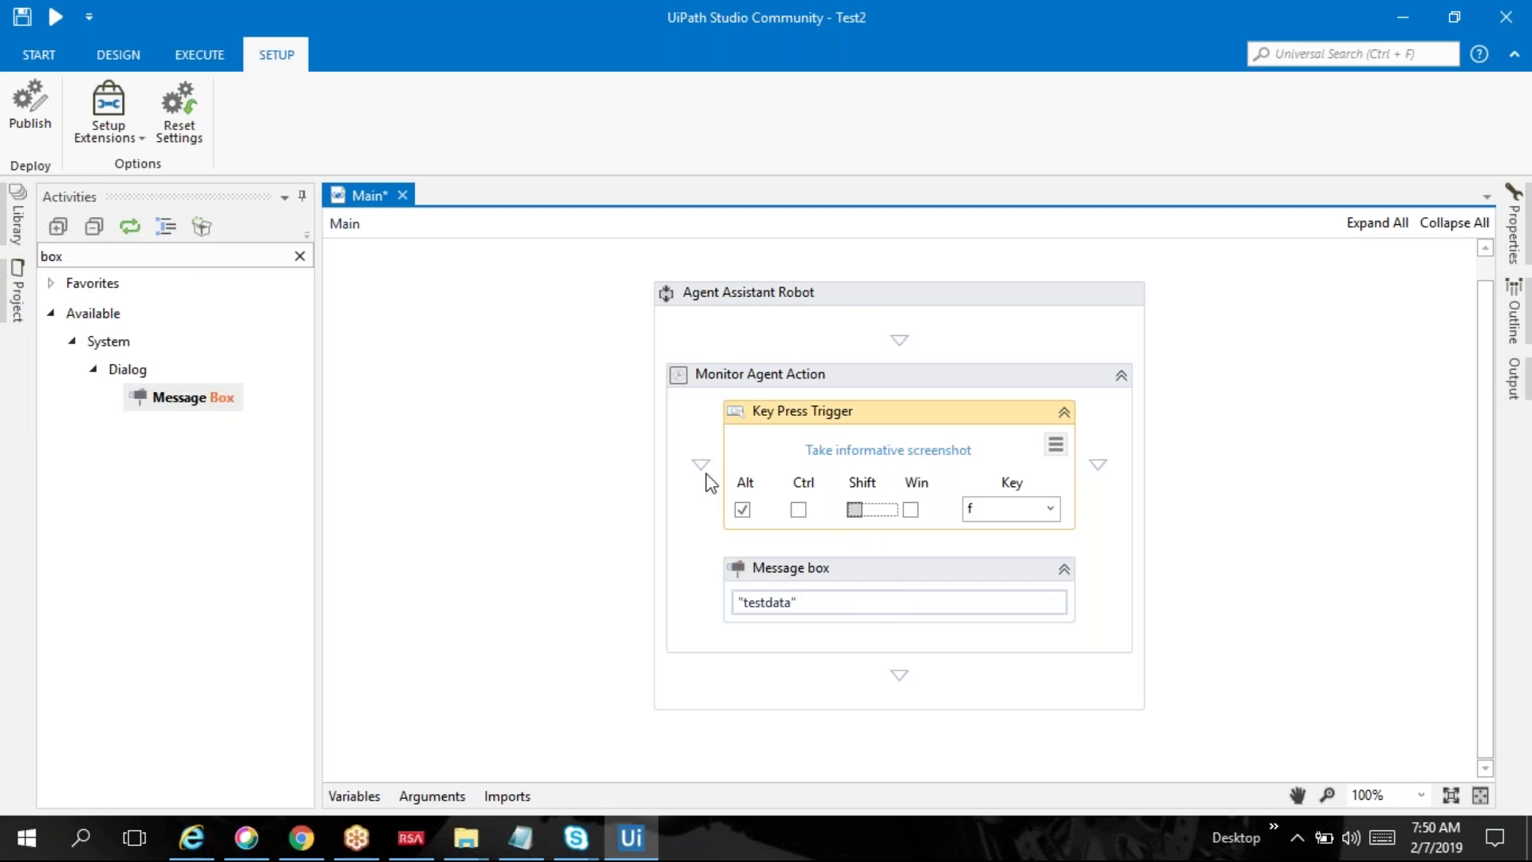
key(alt+f)
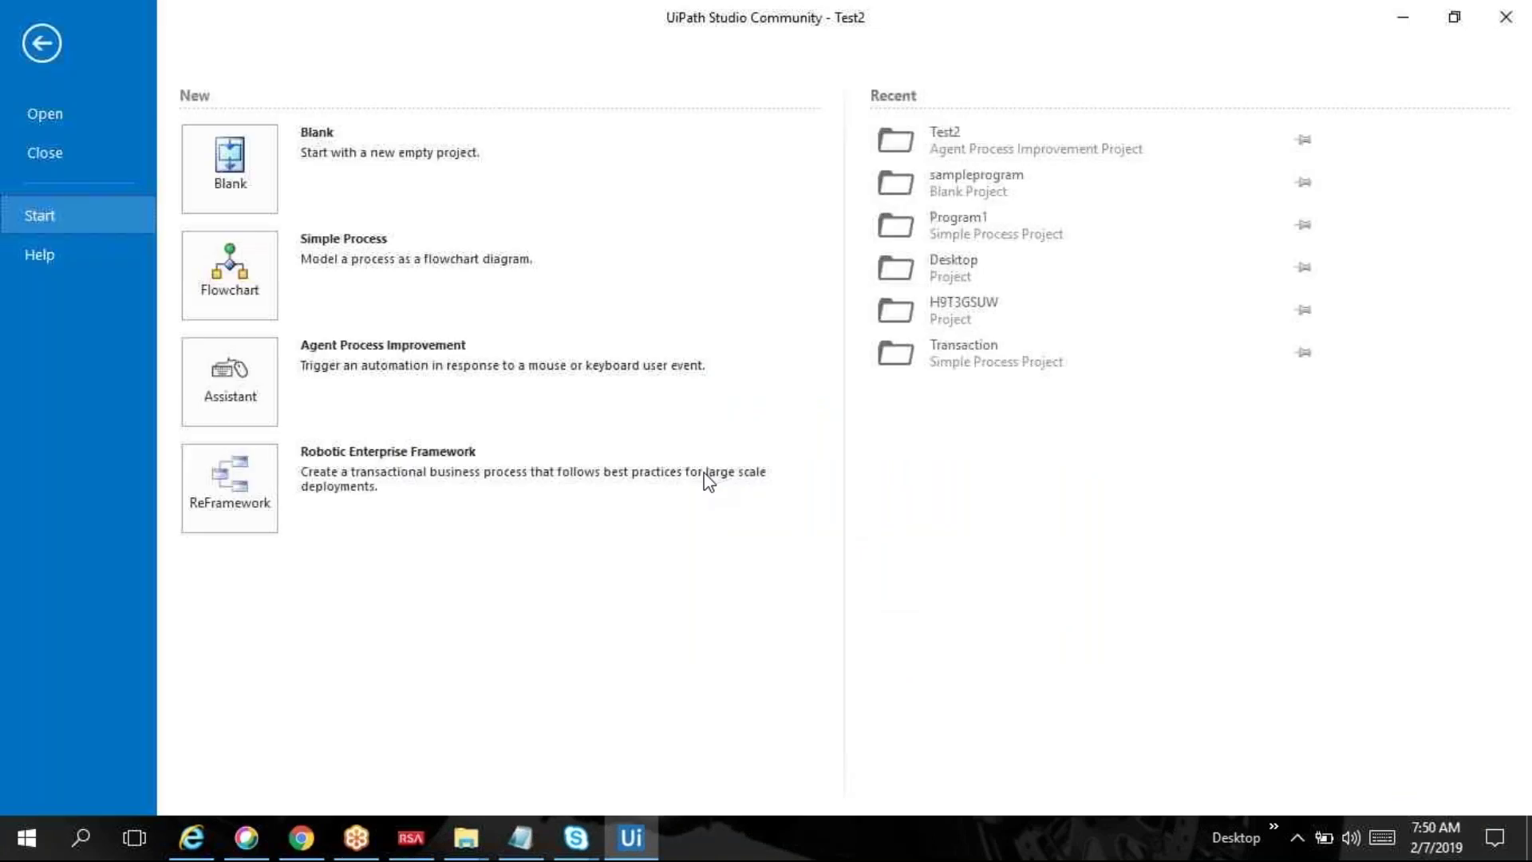
click(42, 42)
Step: Run the Test2 project, minimize the Packages folder window, and bring the Studio window back into view
click(112, 53)
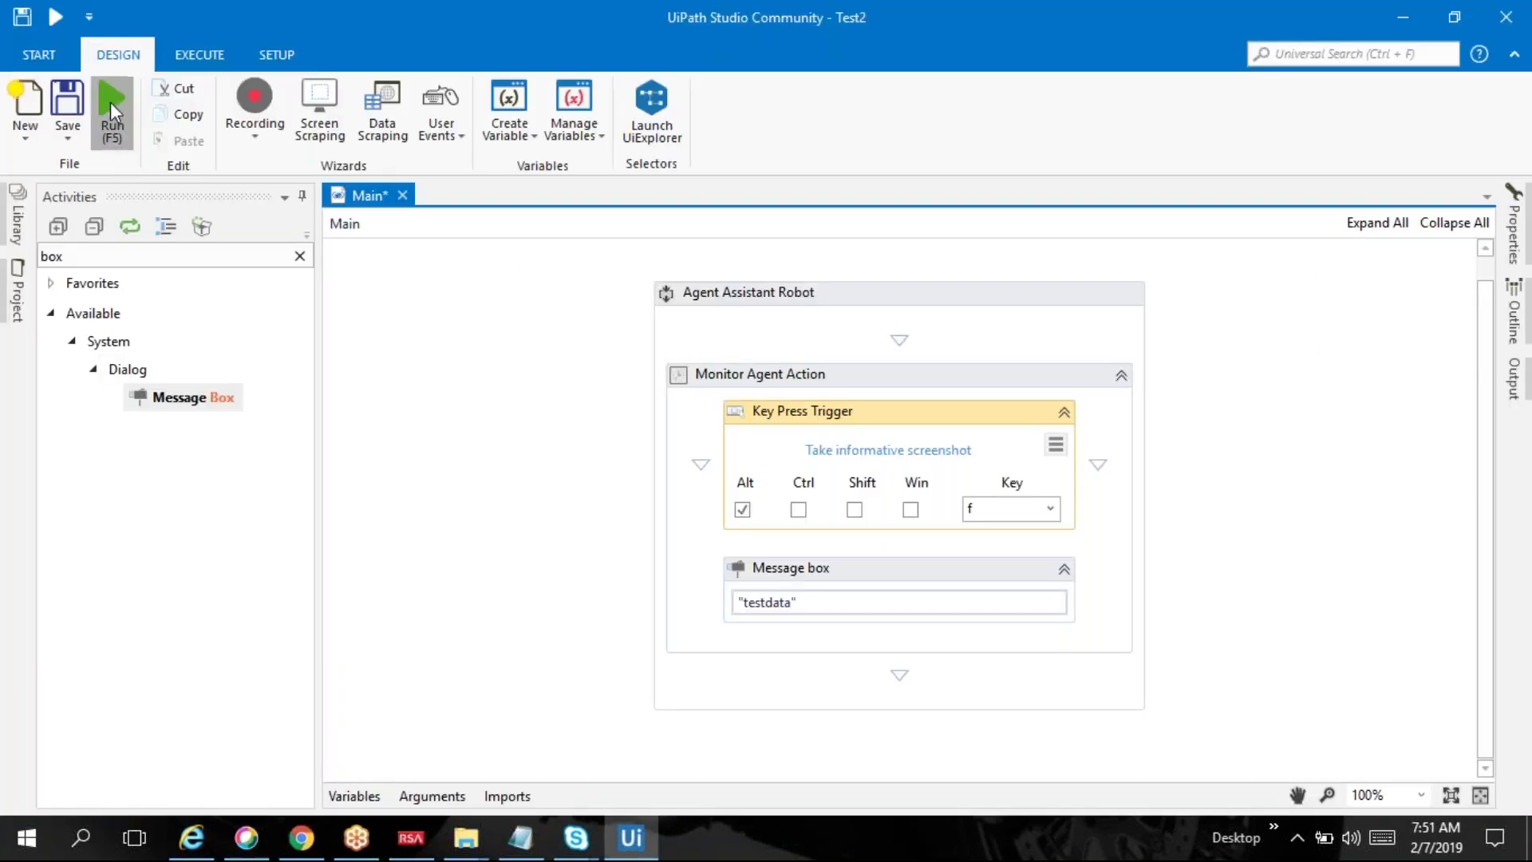
key(alt+Tab)
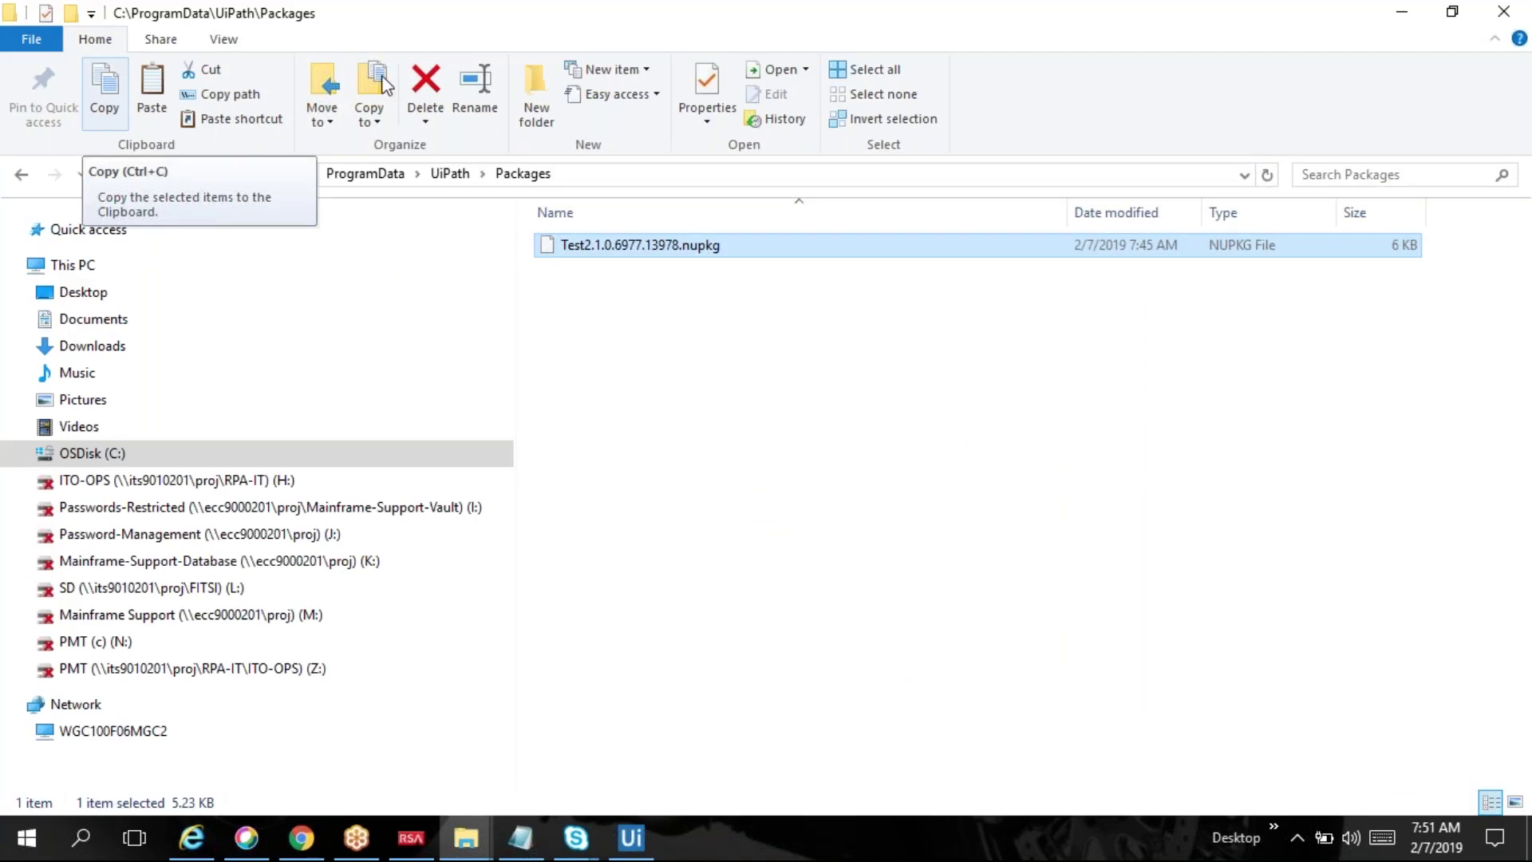
click(1395, 13)
click(1396, 18)
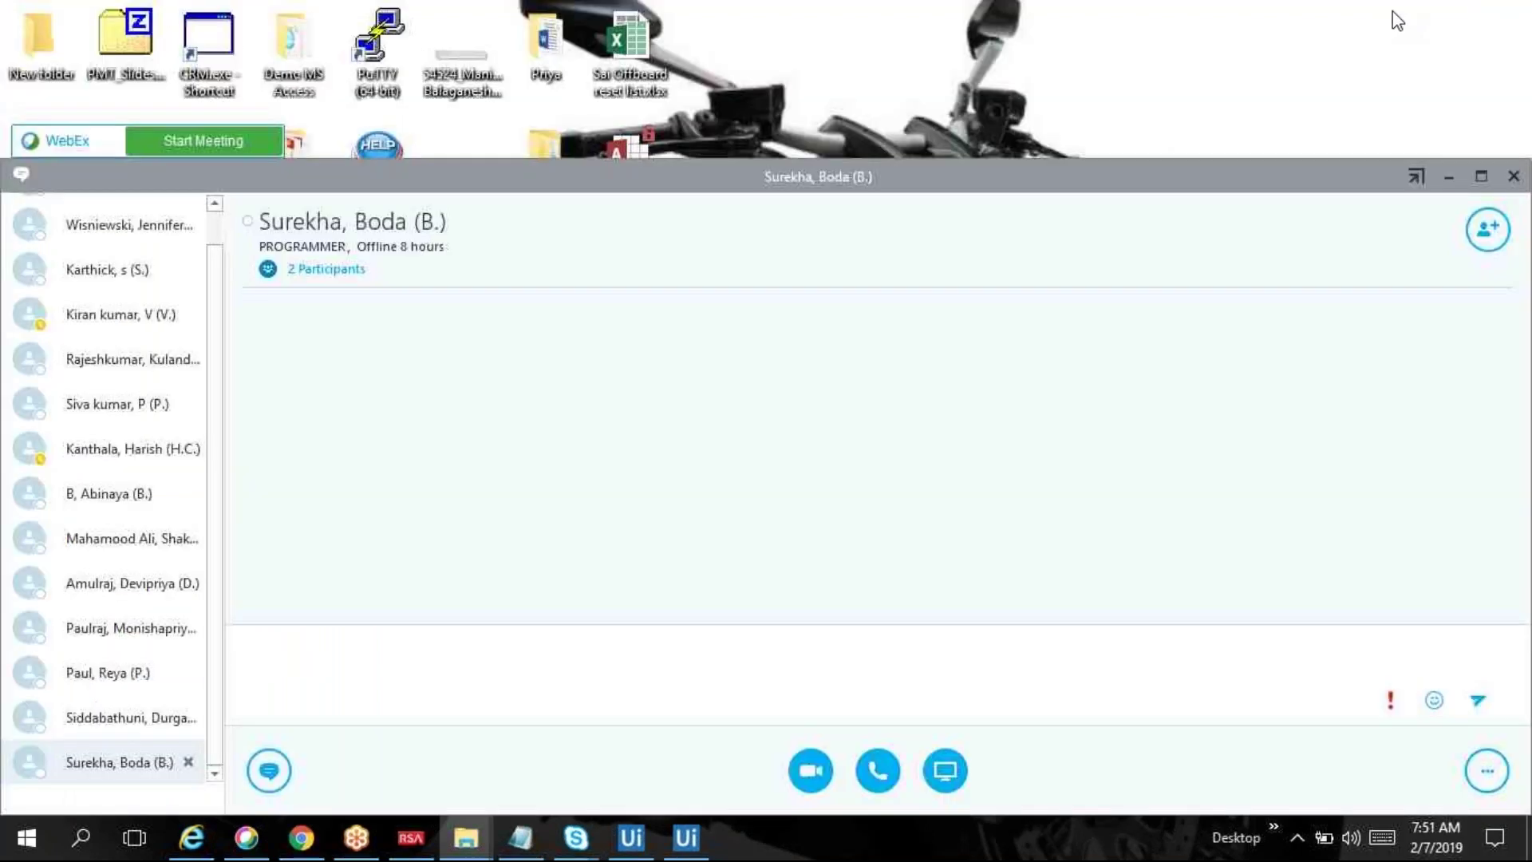
click(645, 851)
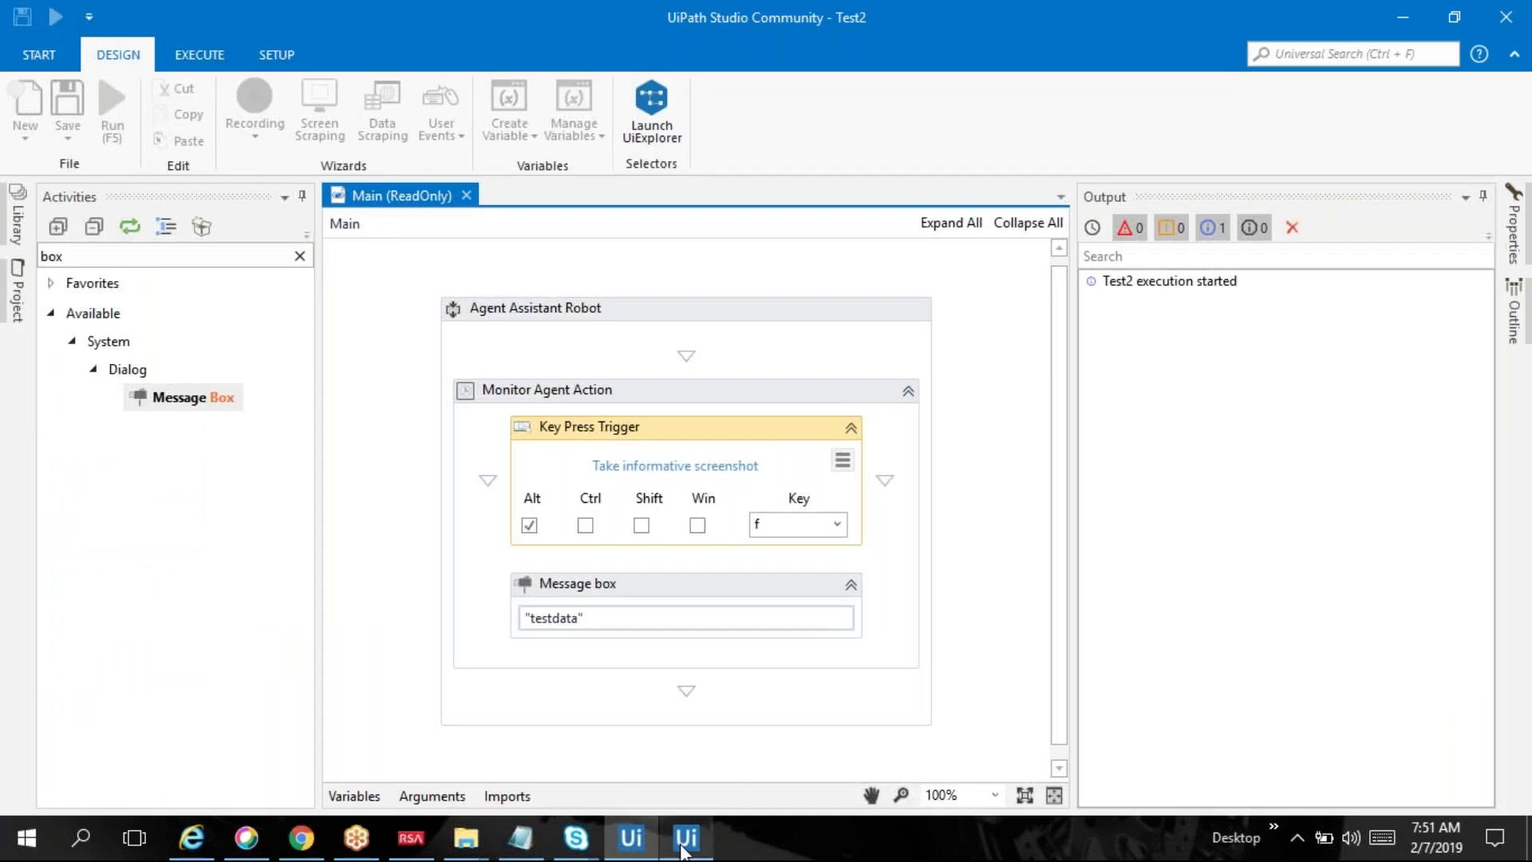
Step: Check the running Test2 automation by switching between its execution window and the Main workflow in Studio
mouse_move(685, 838)
click(682, 791)
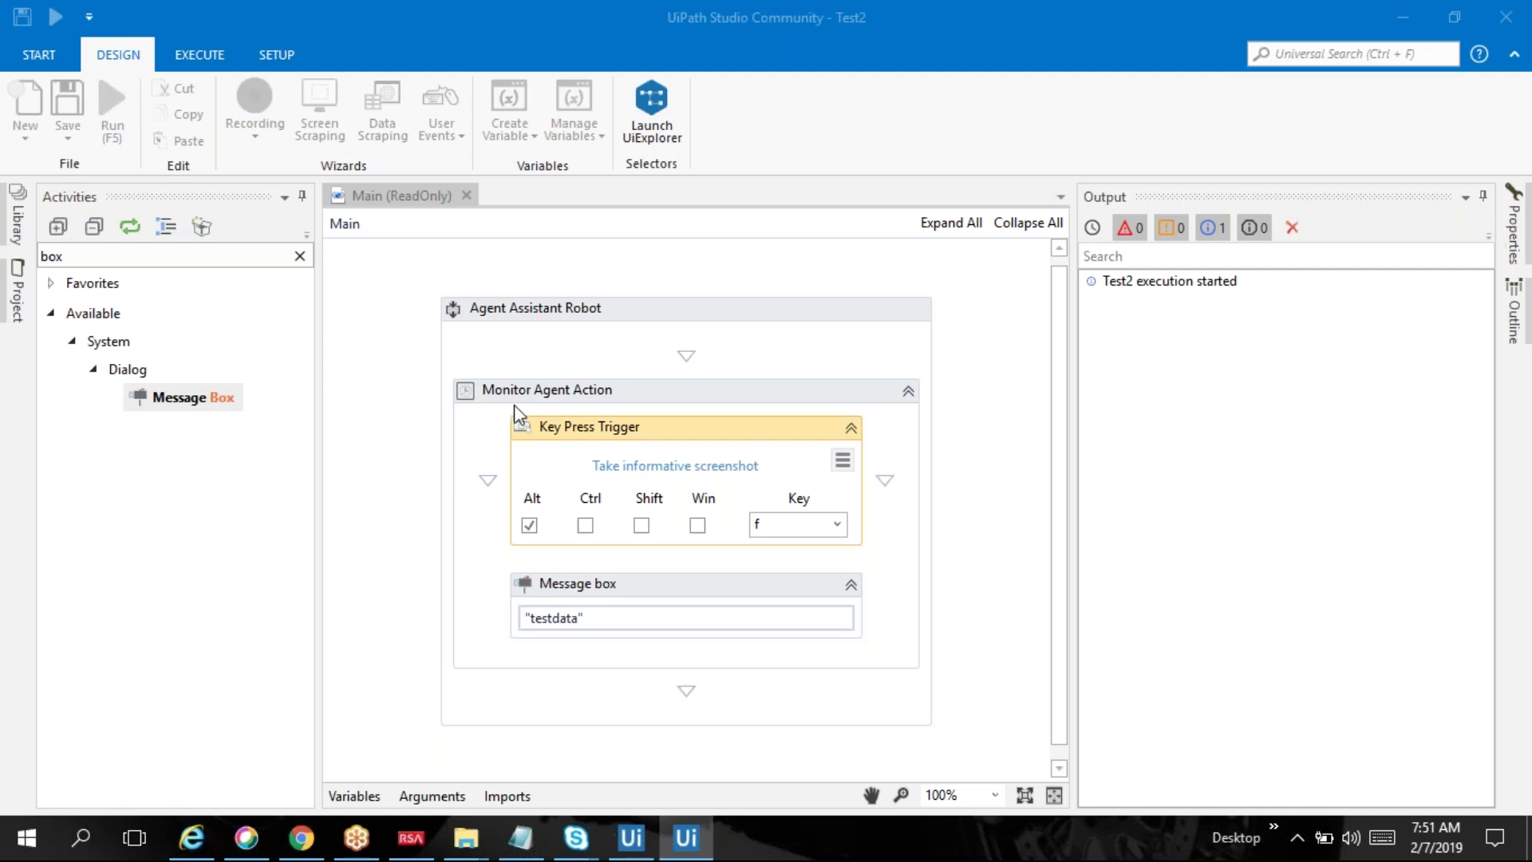
click(420, 414)
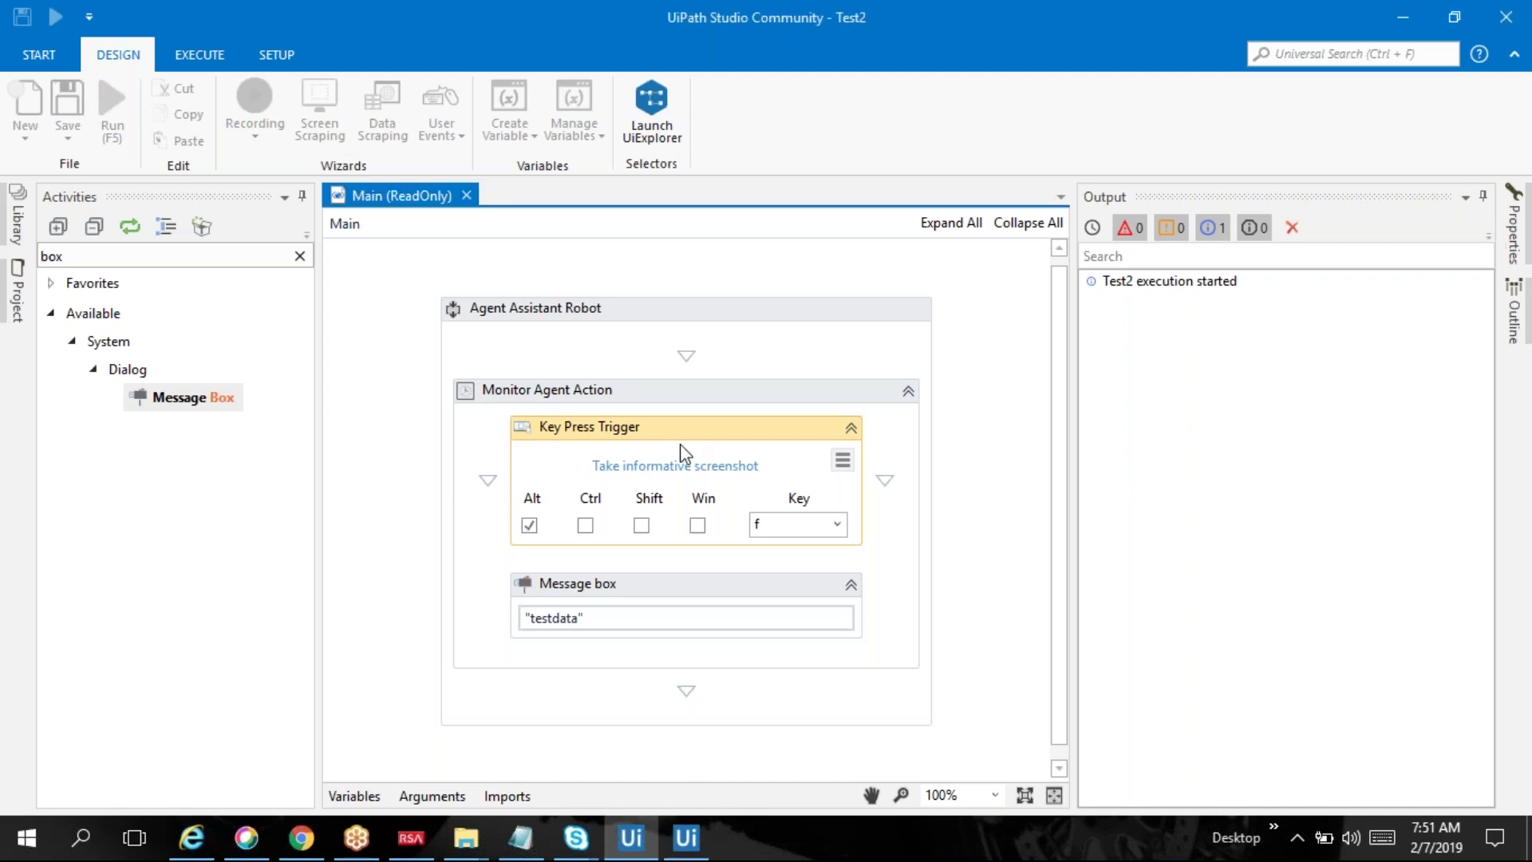
key(alt+Tab)
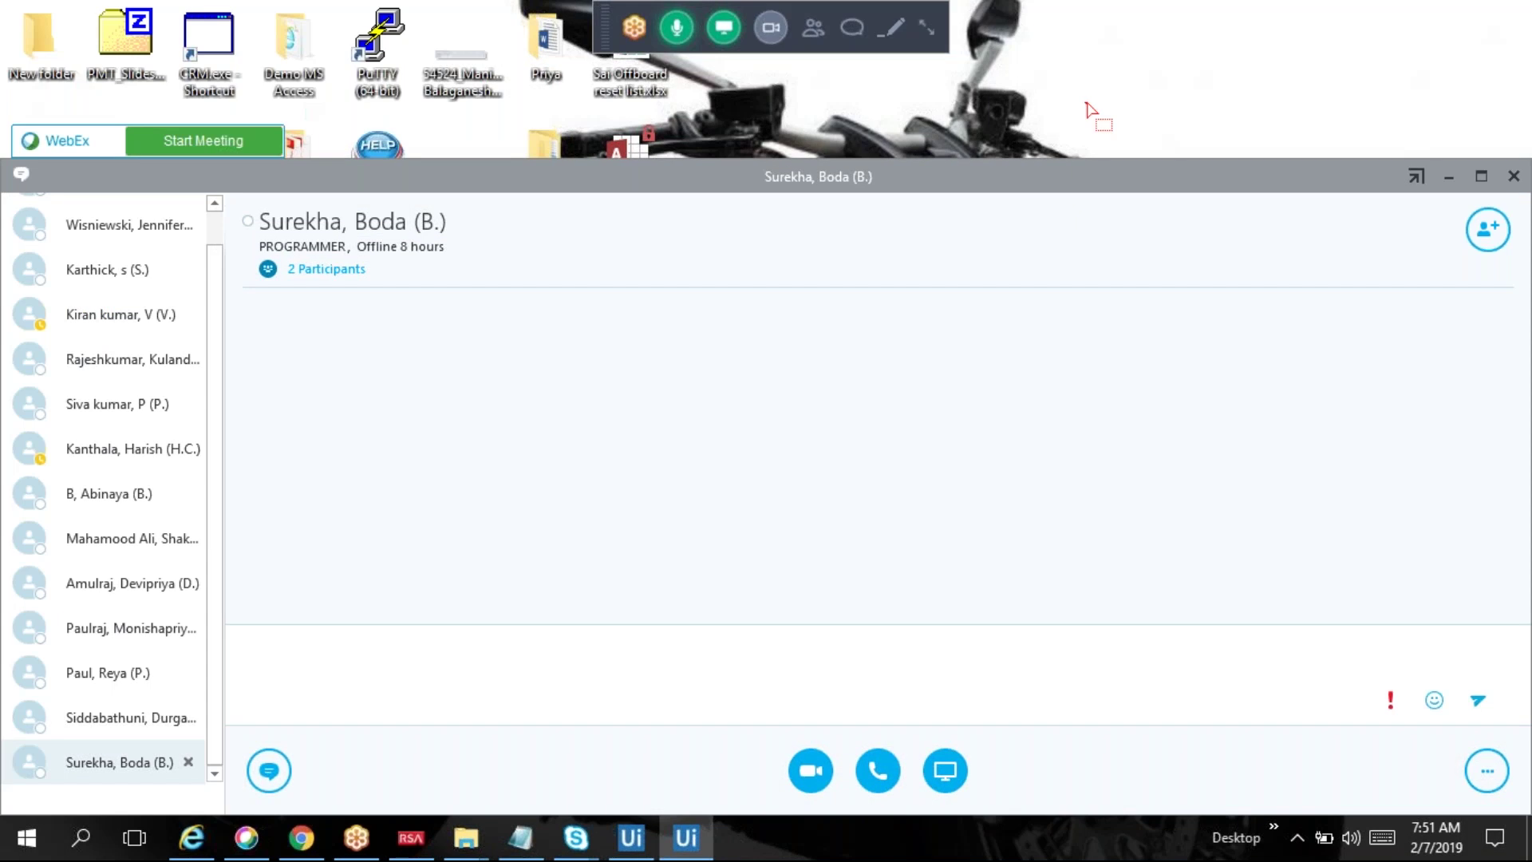
key(alt+Tab)
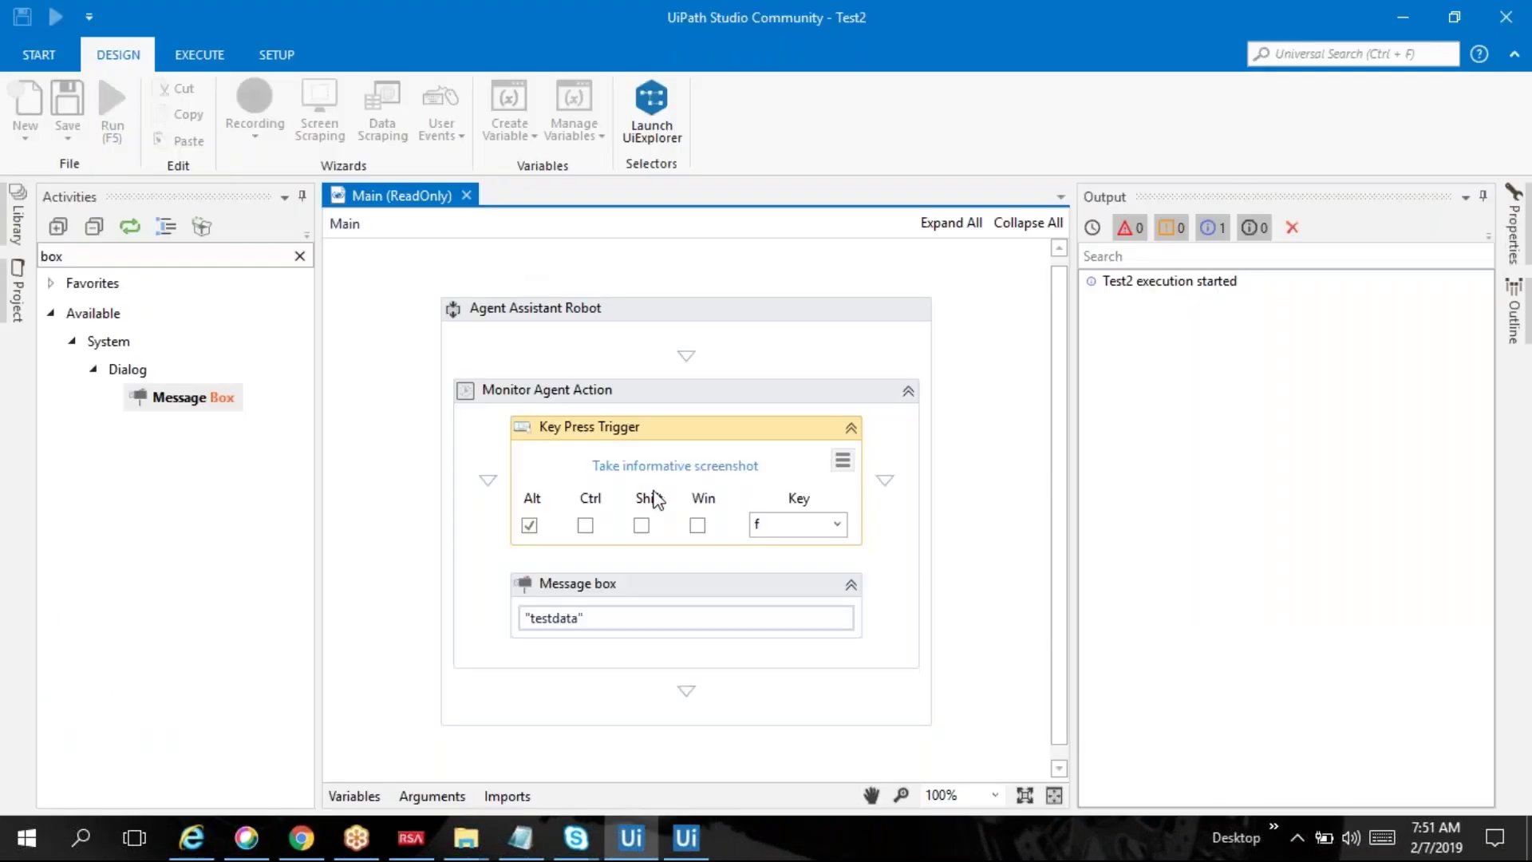
key(alt+Tab)
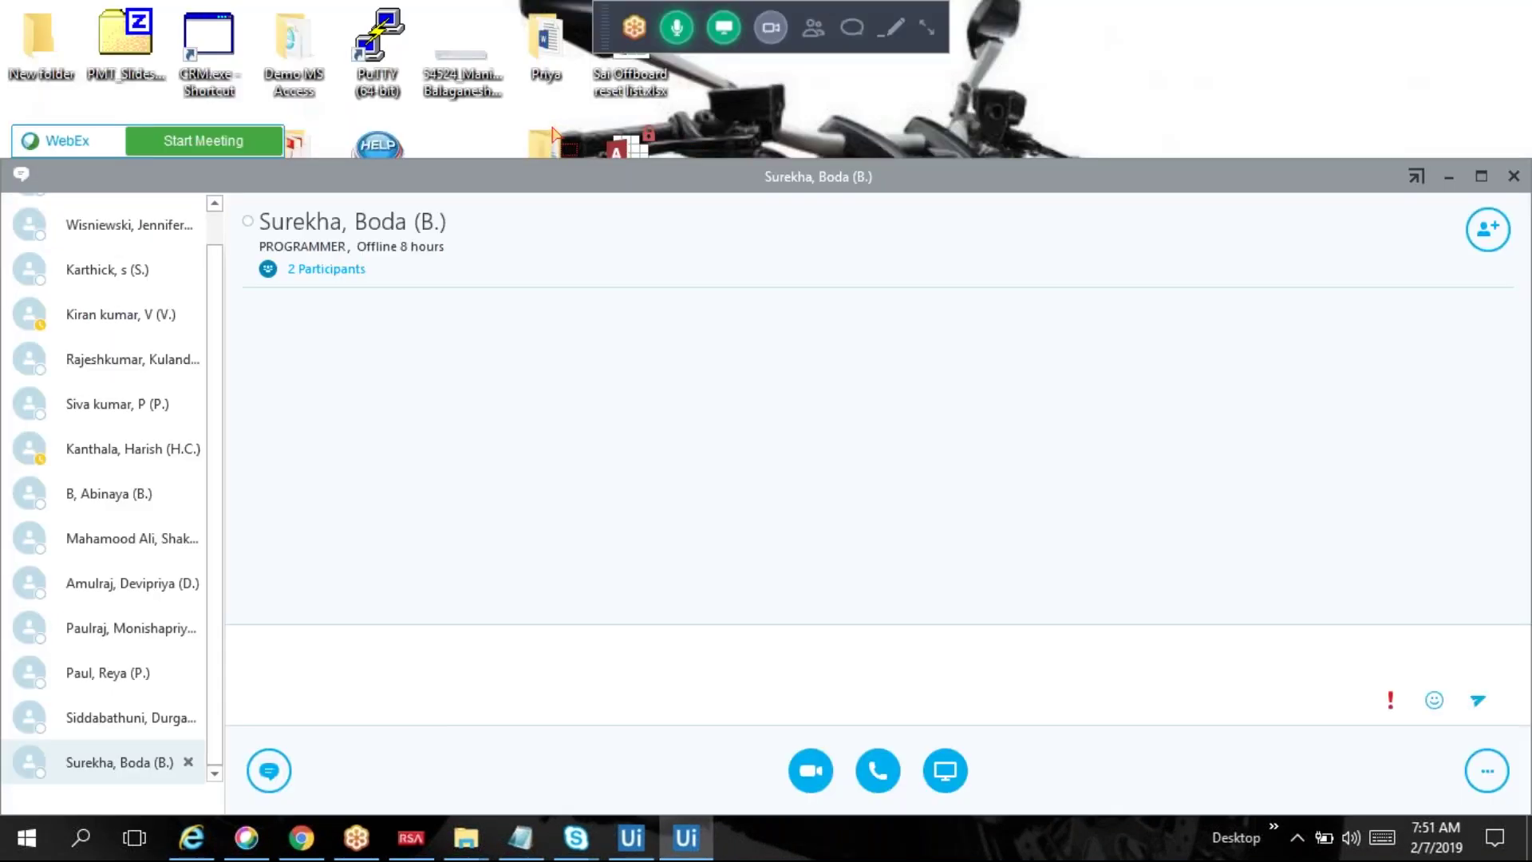
drag(583, 122, 648, 167)
key(alt+Tab)
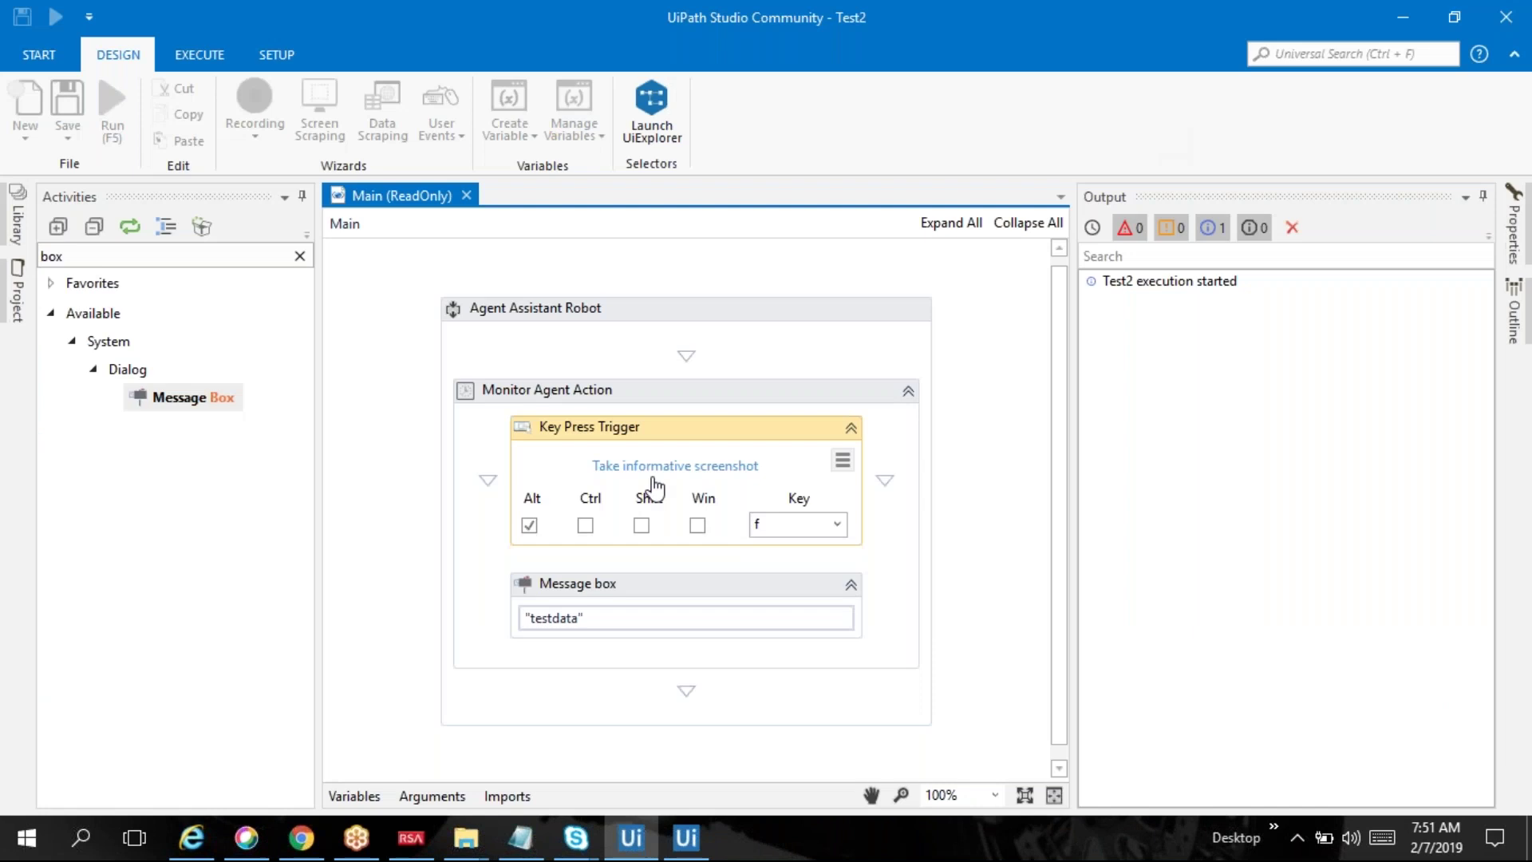
Step: Return to the Main workflow in Studio and stop the Test2 execution
click(627, 847)
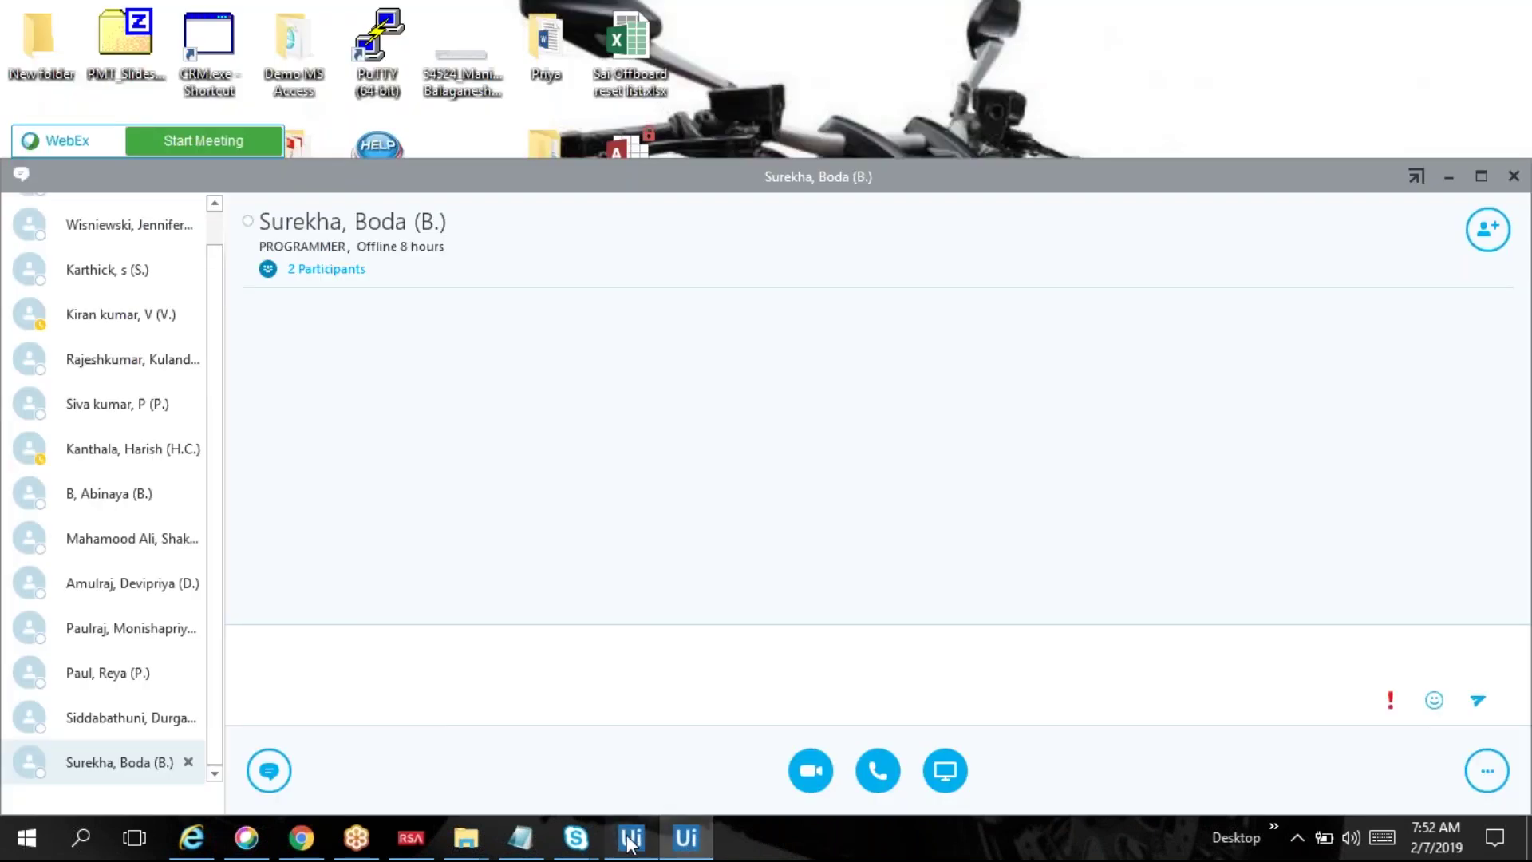
click(652, 844)
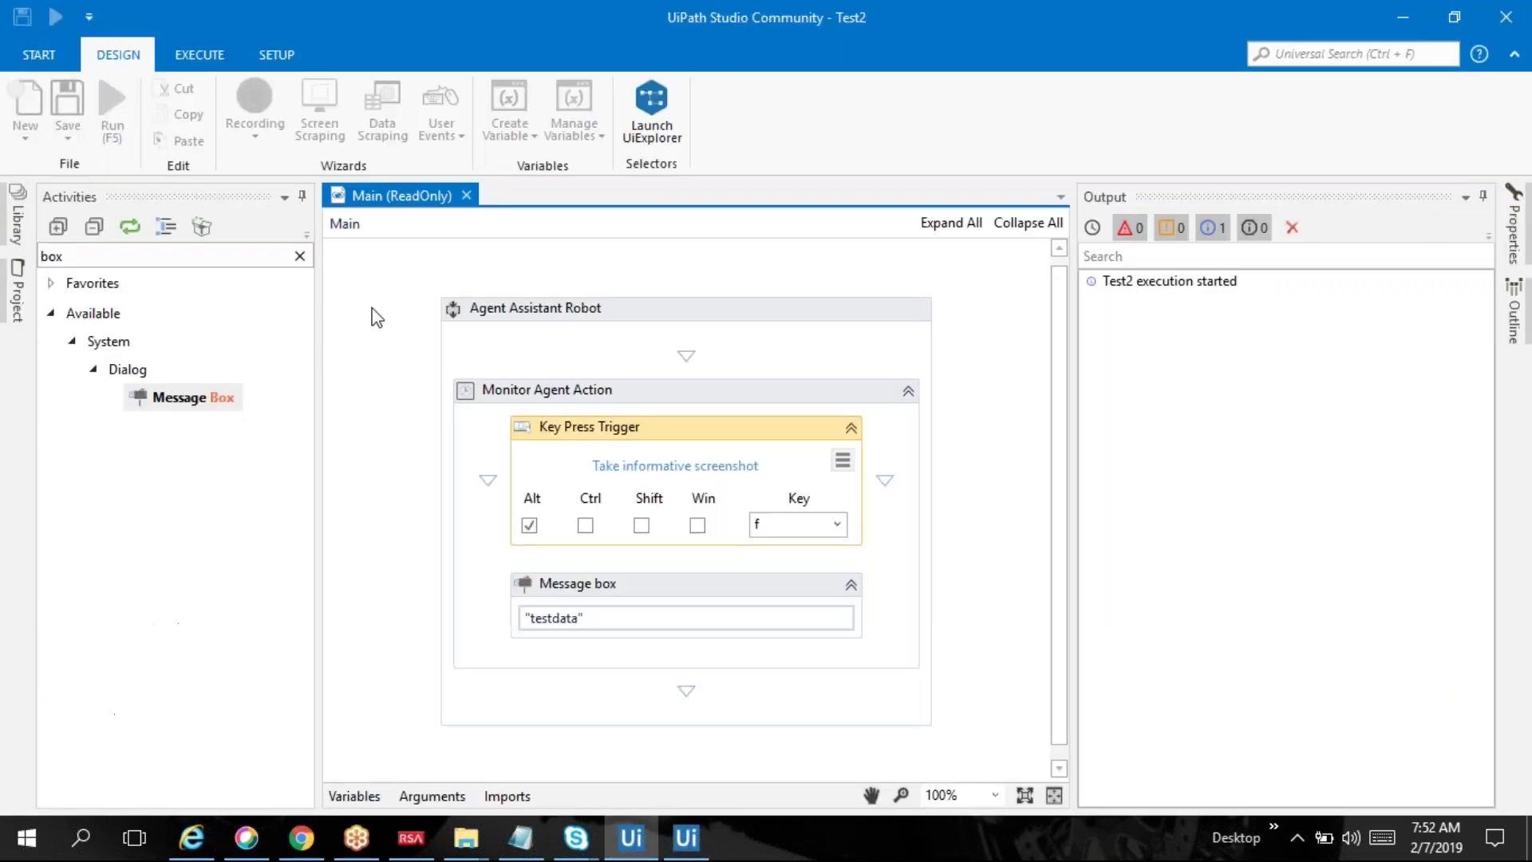
click(201, 58)
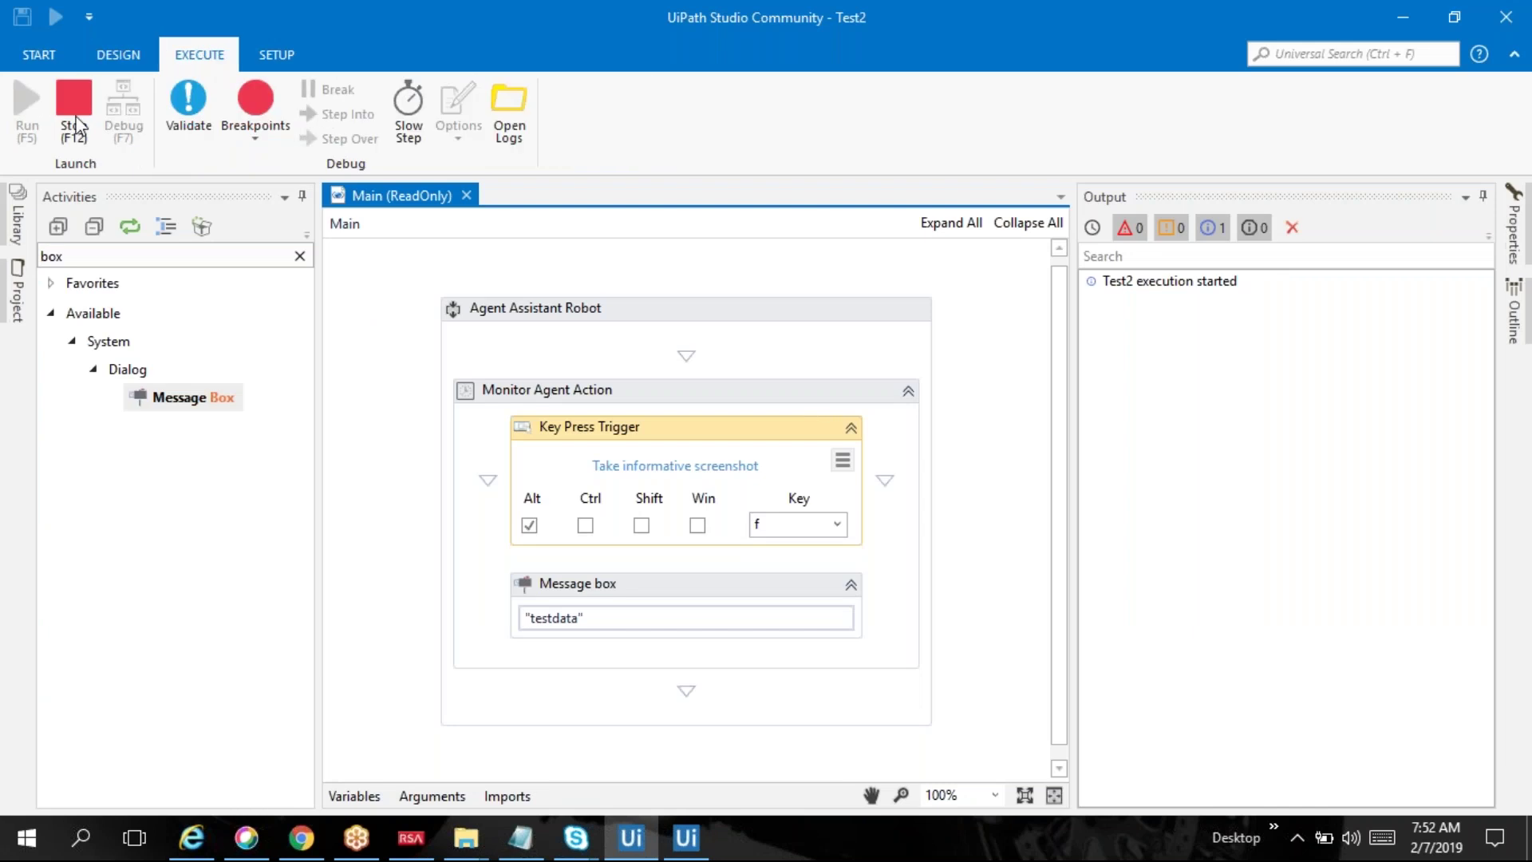
click(75, 120)
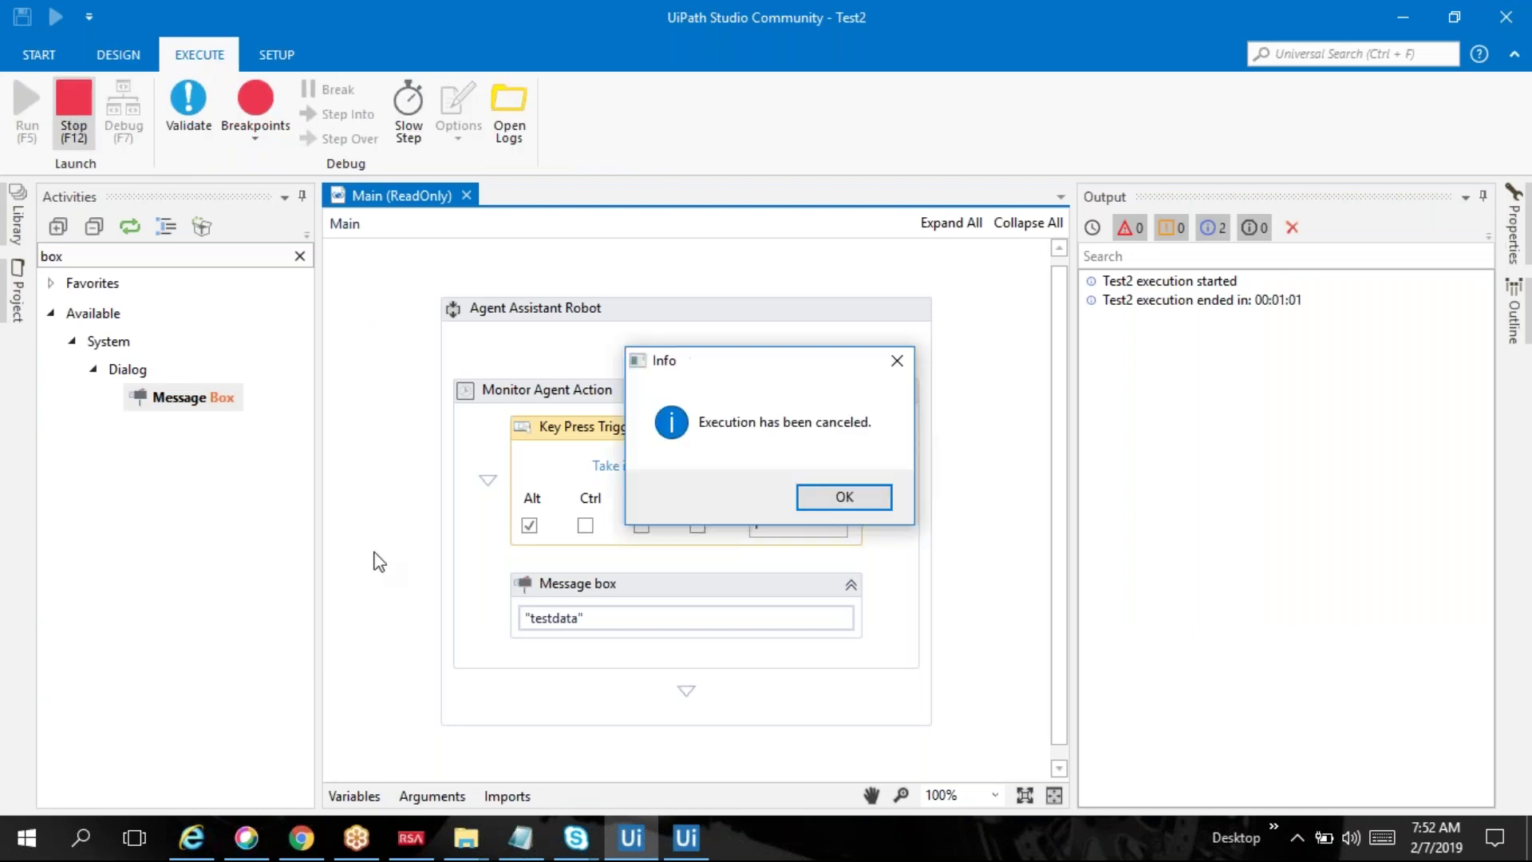
Step: Dismiss the execution canceled message and delete the Key Press Trigger from Monitor Agent Action
click(800, 504)
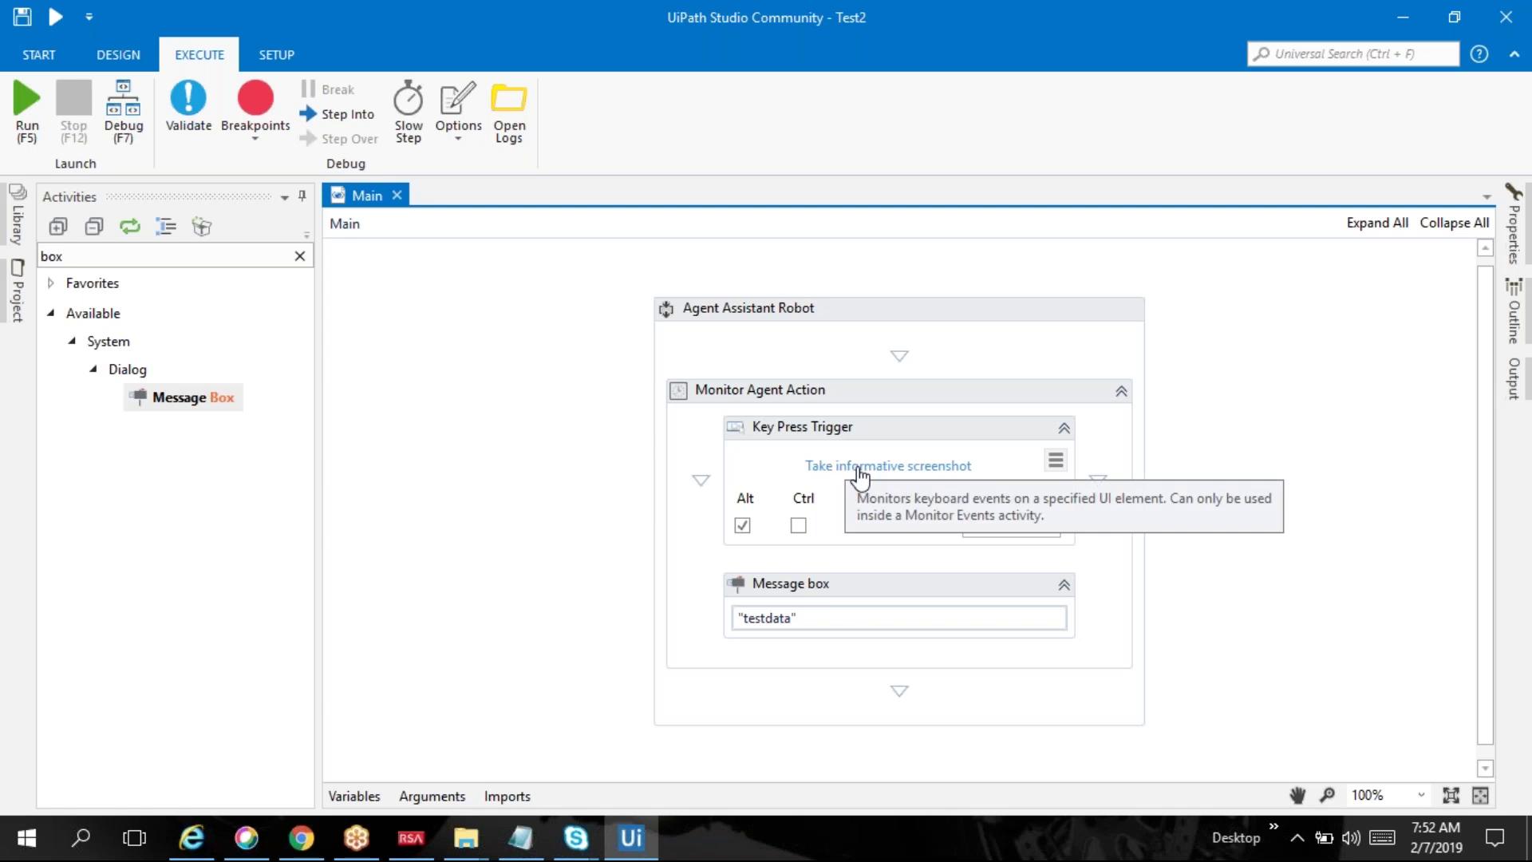
click(740, 431)
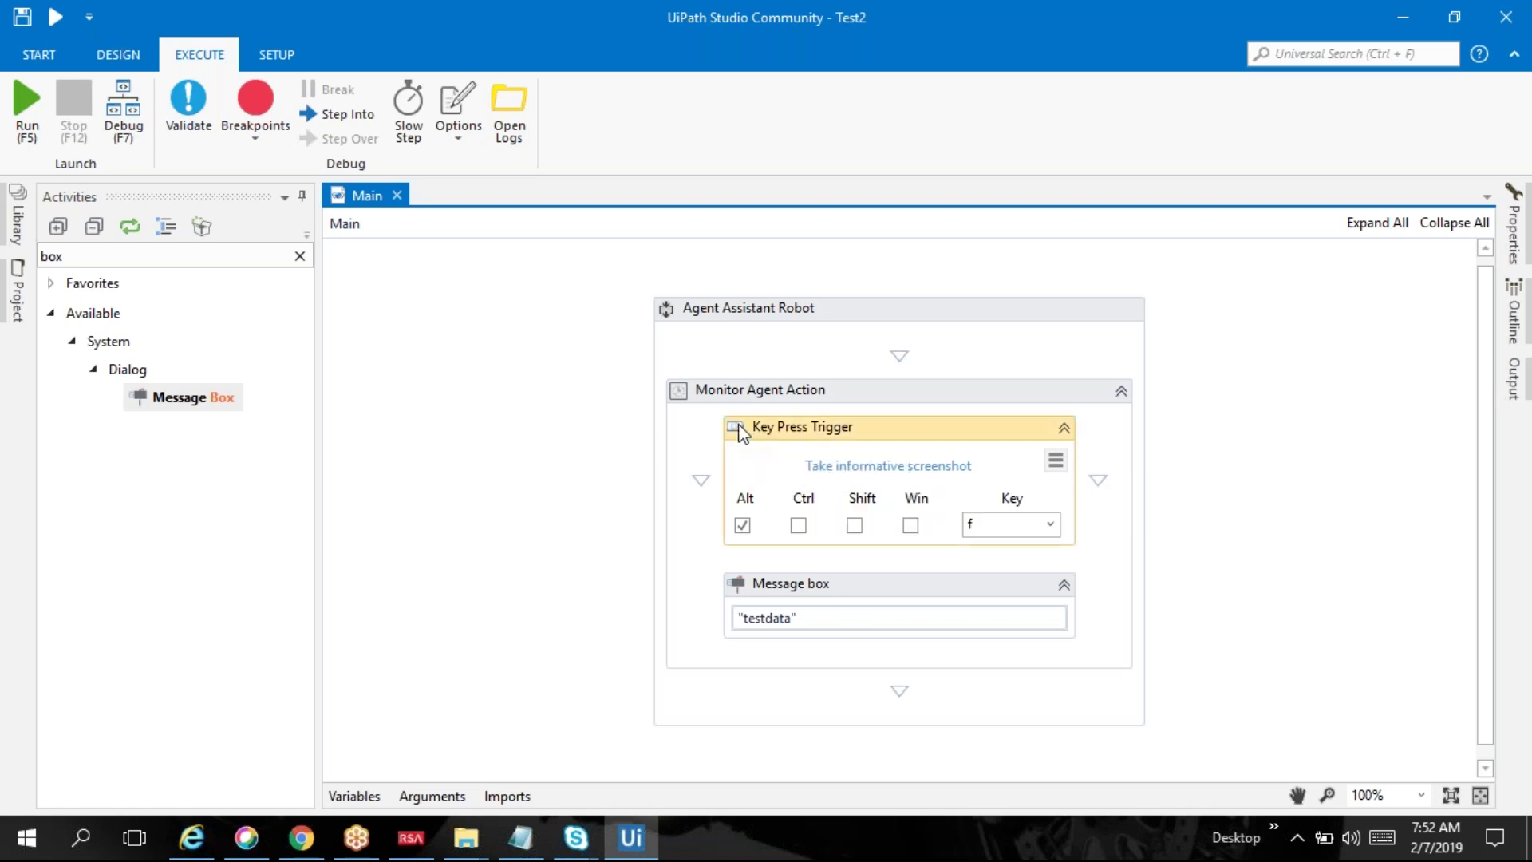
key(Delete)
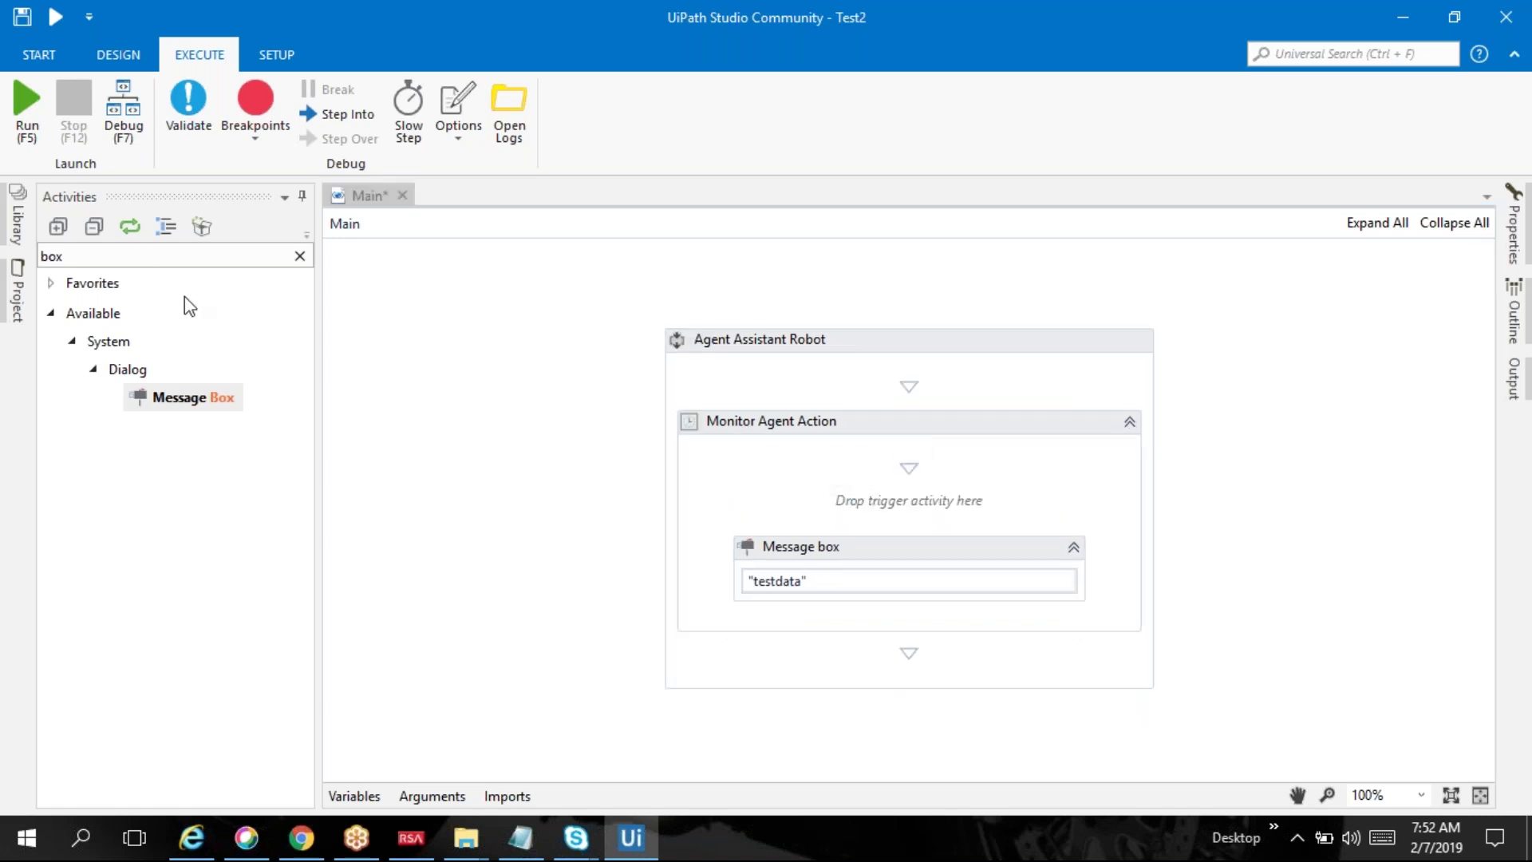
Step: Find the Send Hotkey activity, add it as the trigger in Monitor Agent Action, and set it to Alt with f
click(140, 255)
text(send hotkey)
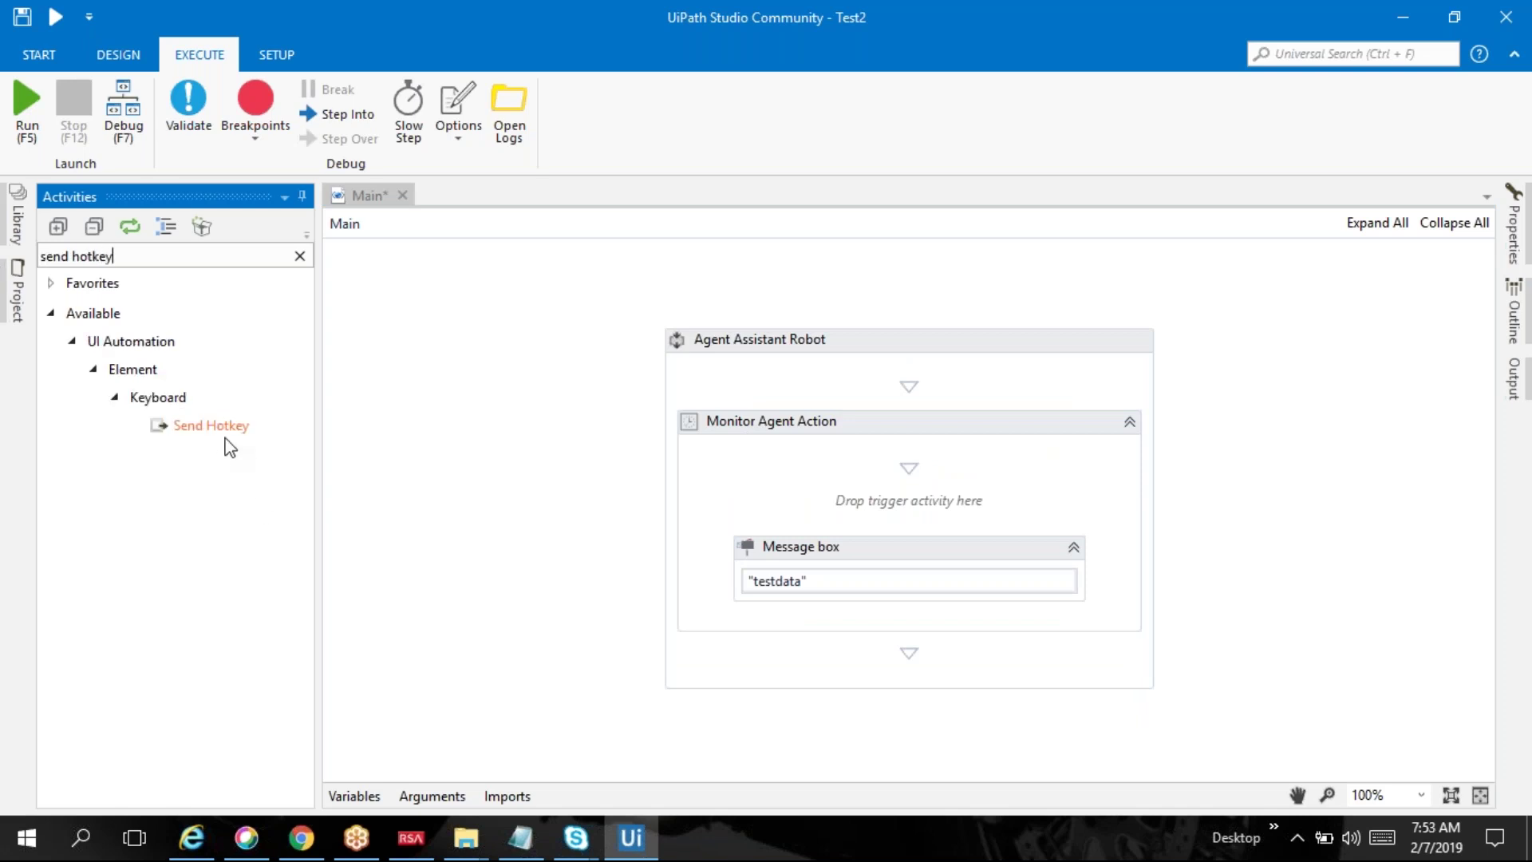
drag(214, 427, 838, 503)
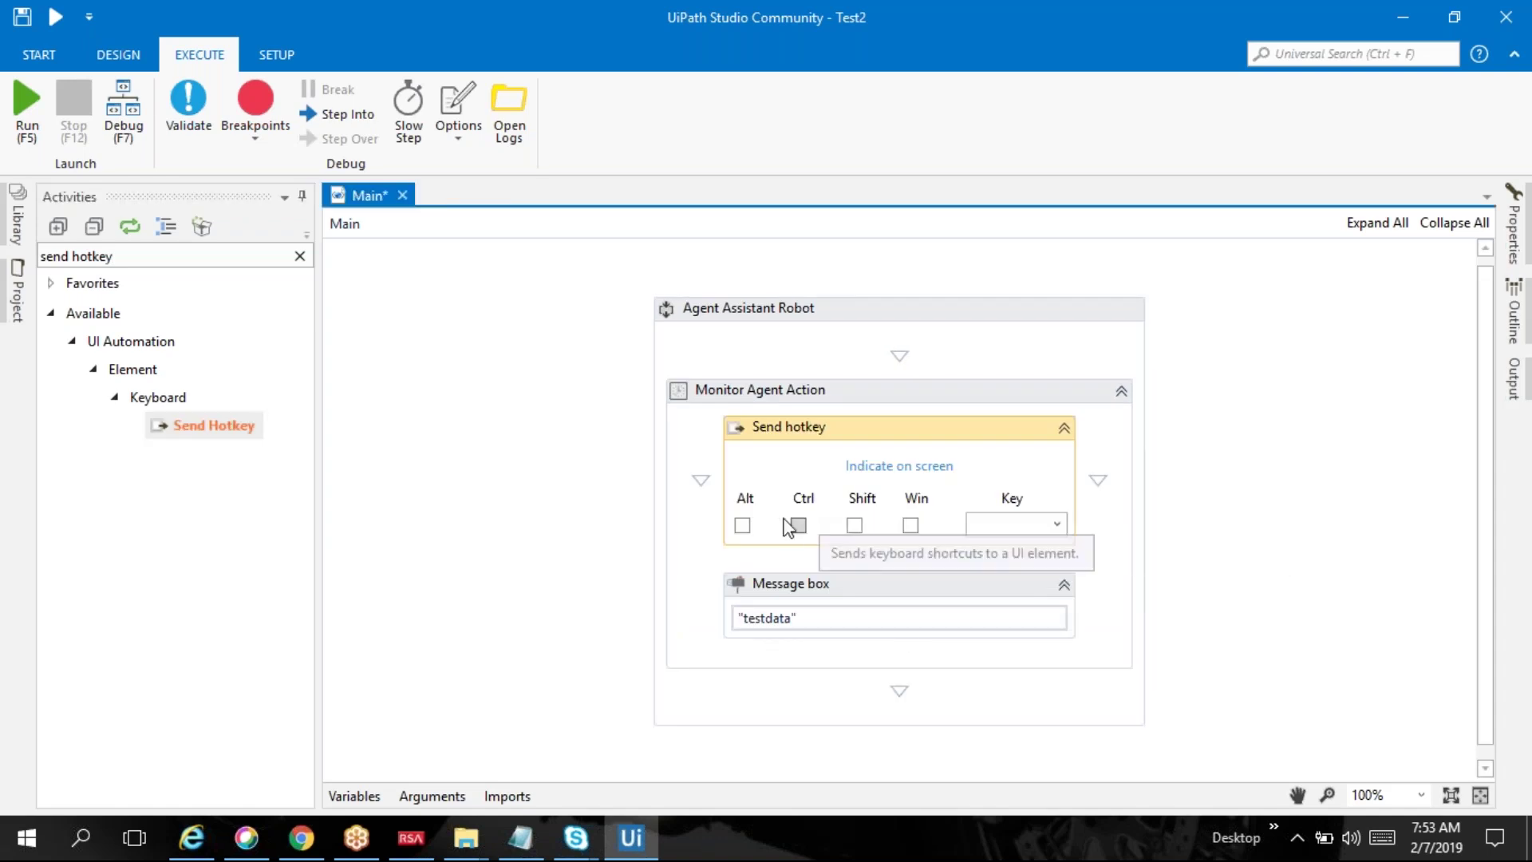
click(740, 525)
text(f)
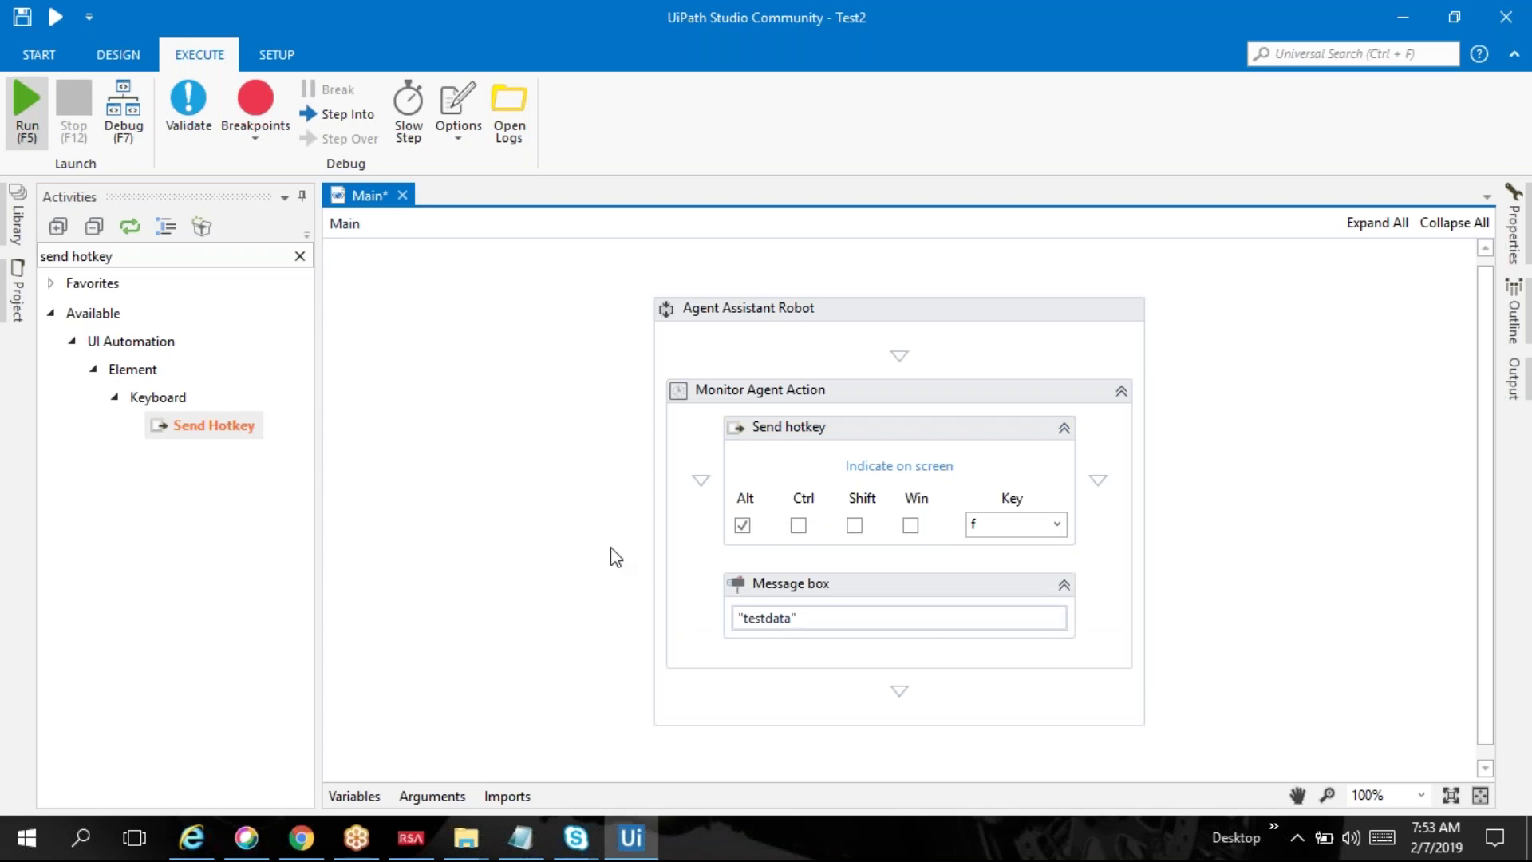
Step: Run the Test2 project, minimize the RSA SecurID window, and stop the execution from Studio
key(F5)
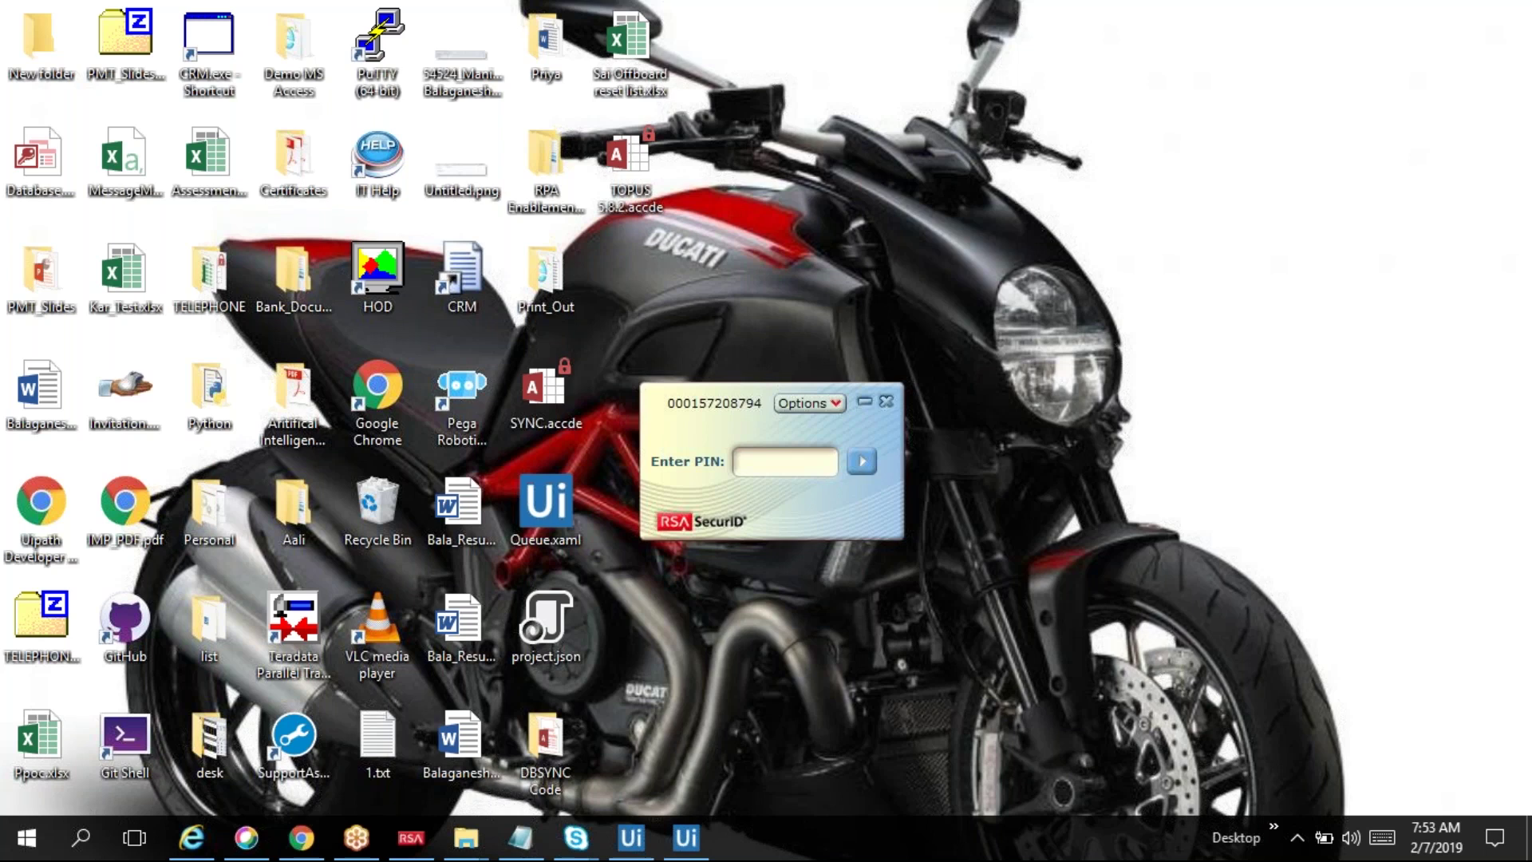
click(863, 403)
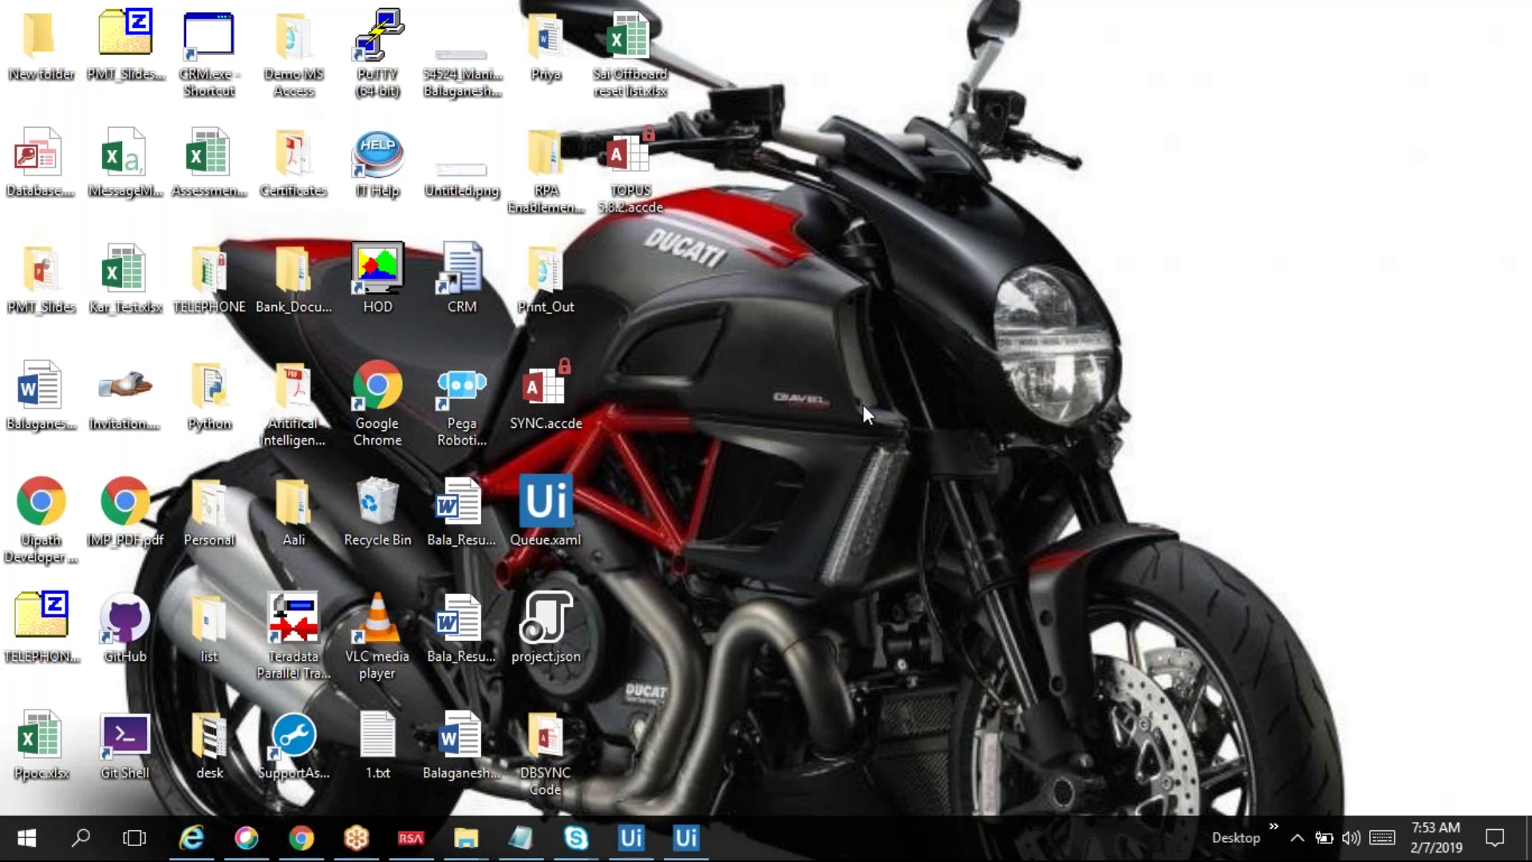
click(630, 837)
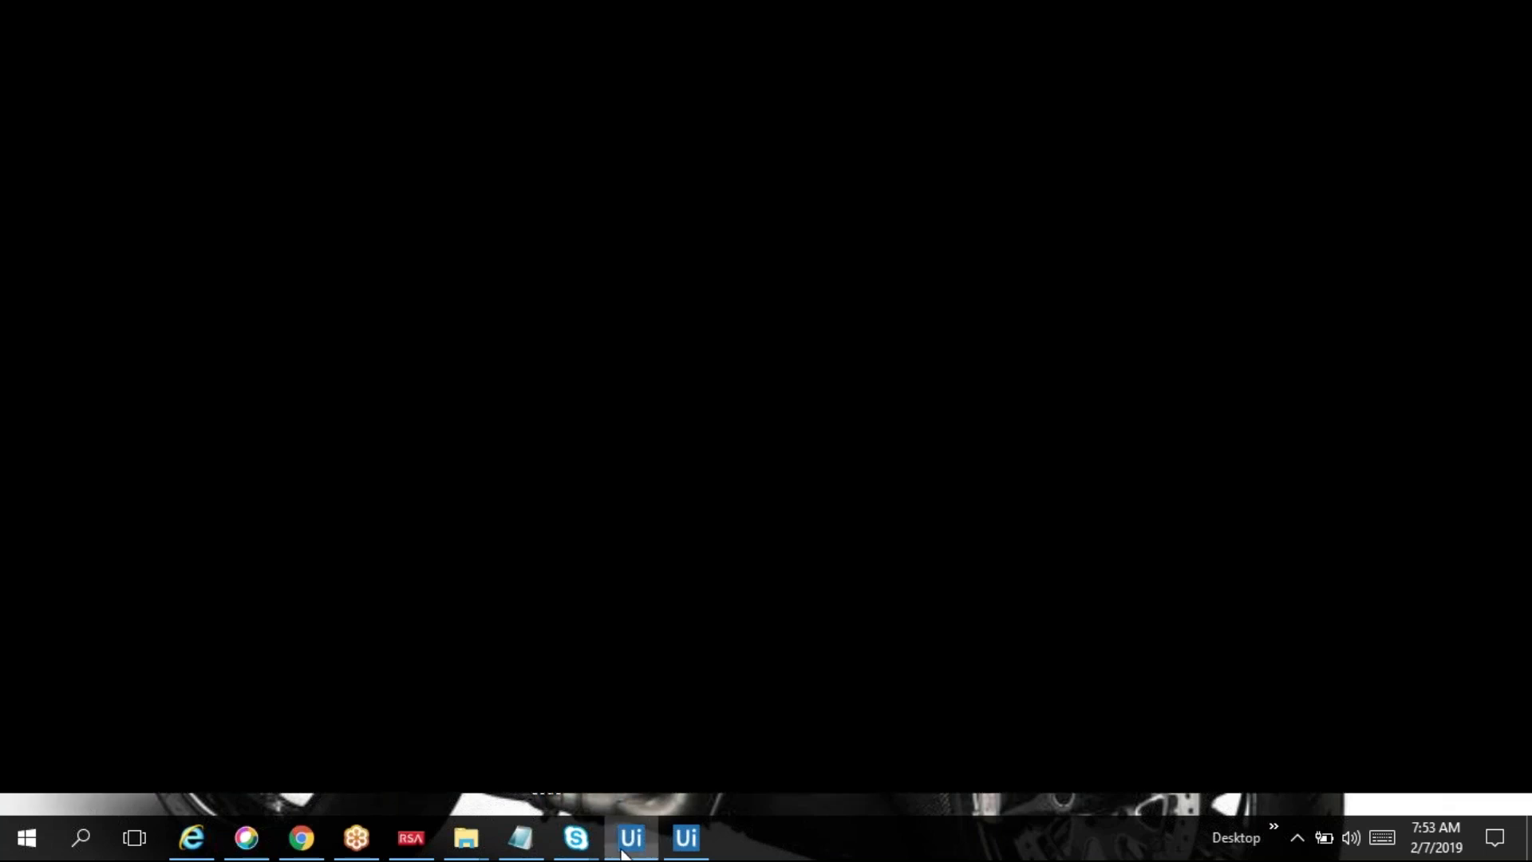
click(73, 99)
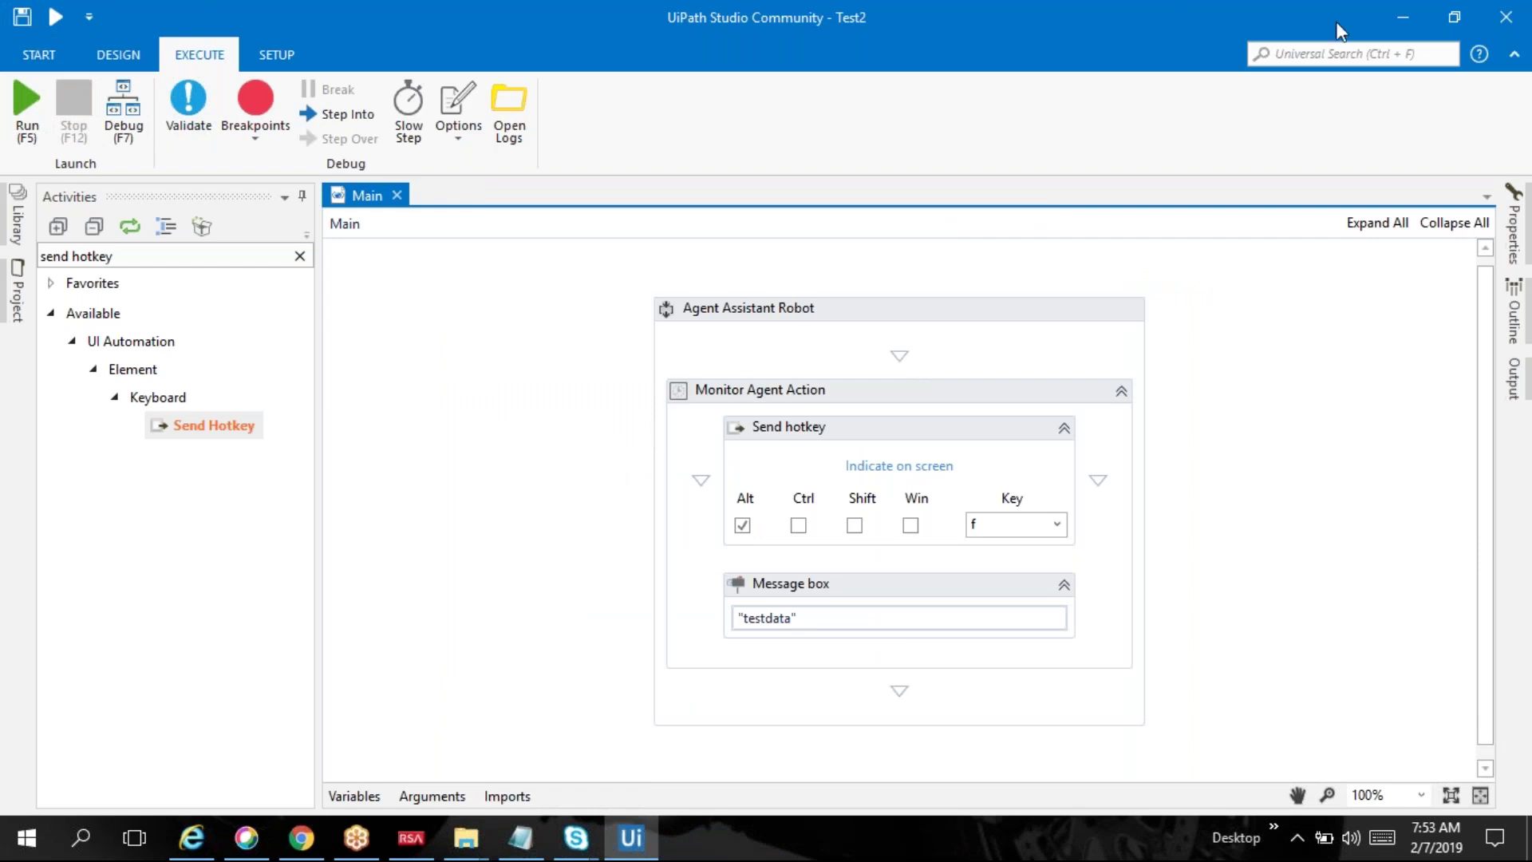
Step: Minimize Studio, switch to Chrome, and search Google for "uipath community edition"
click(1386, 14)
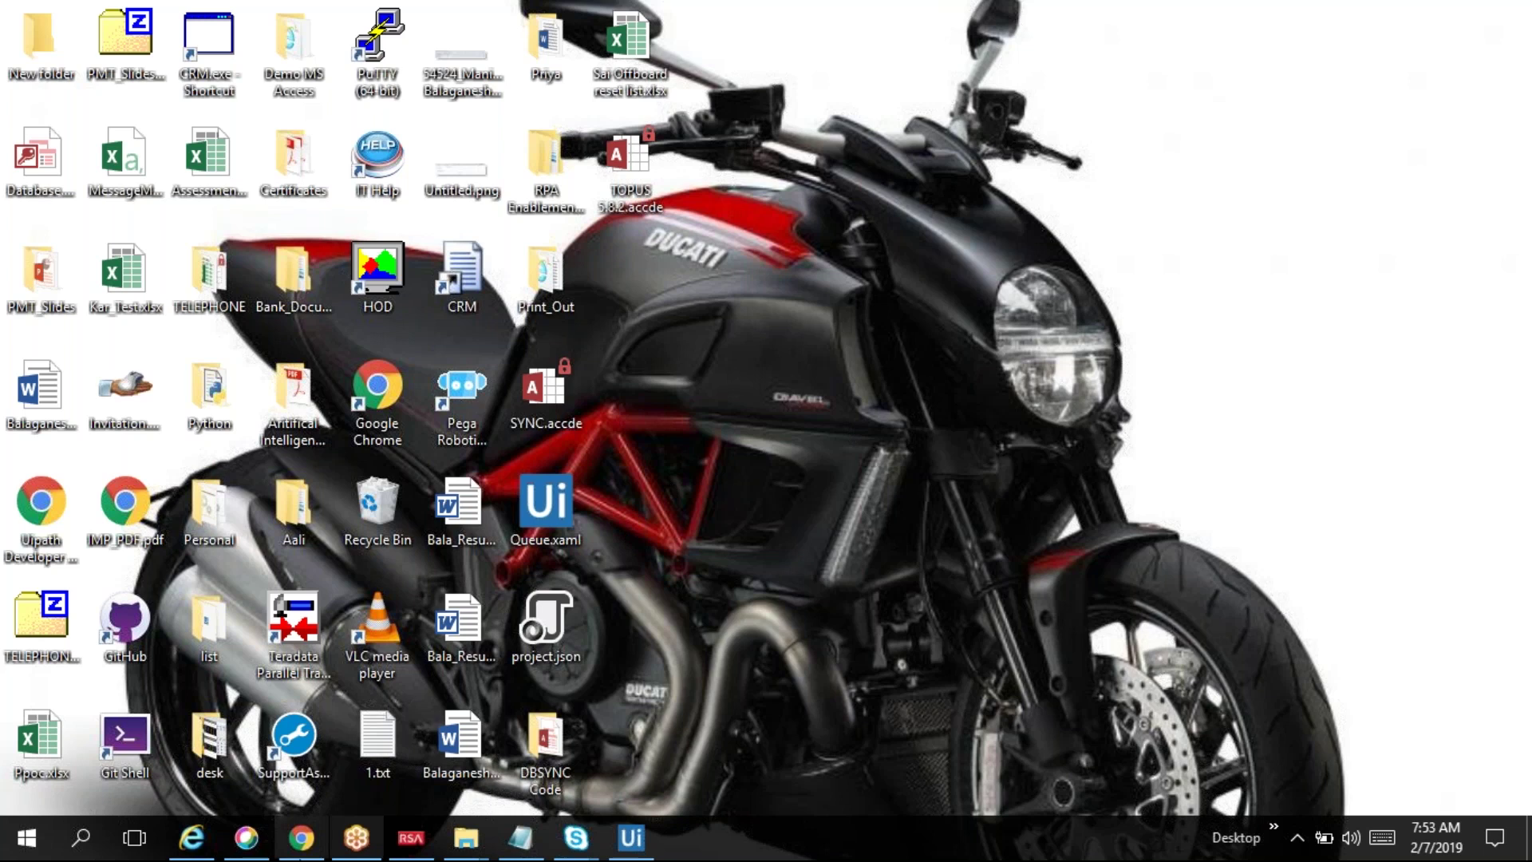
click(289, 845)
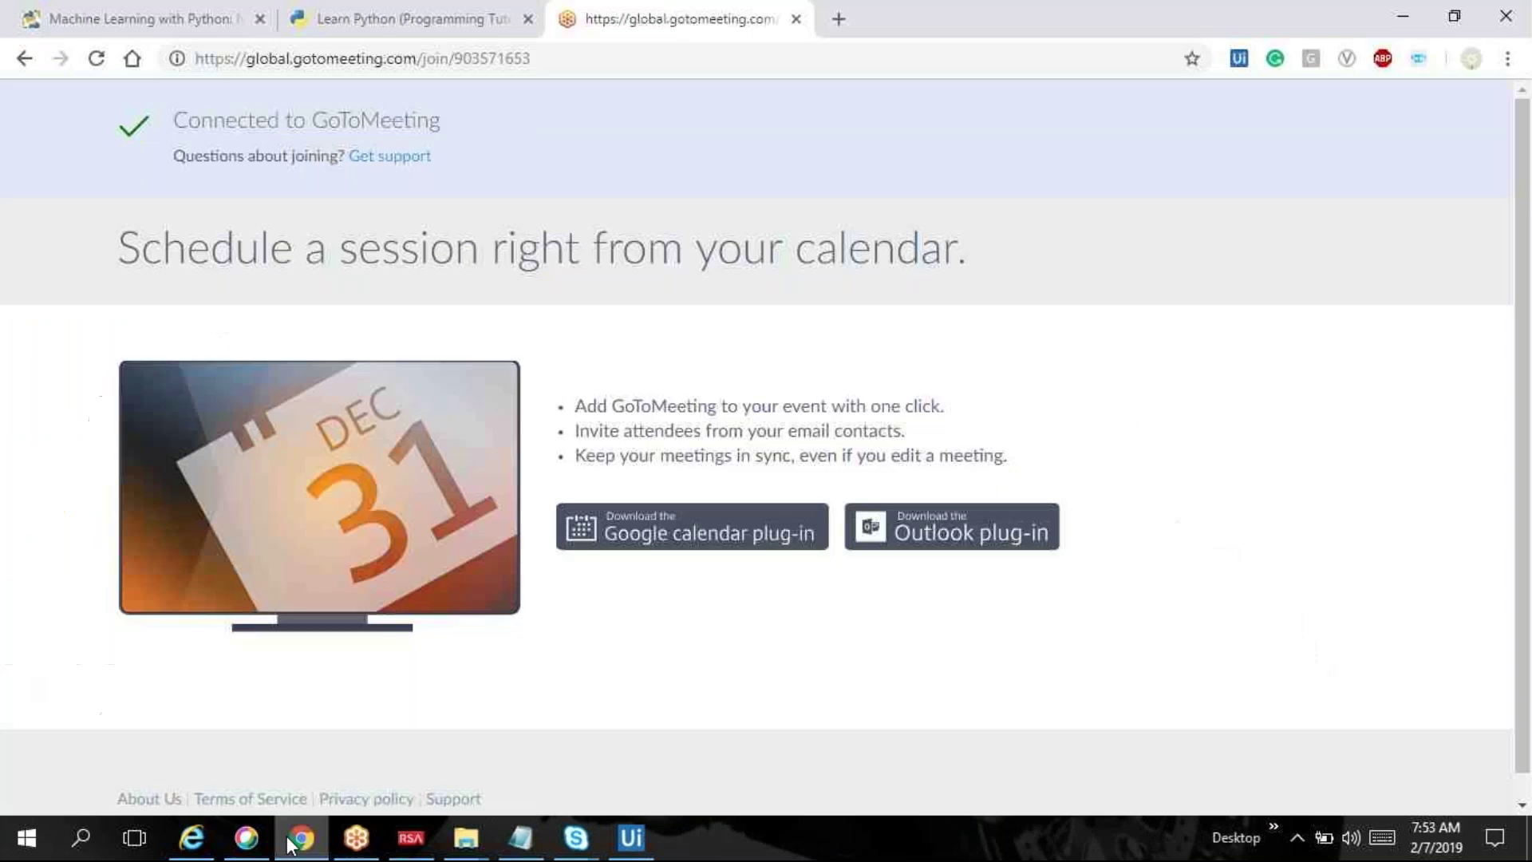
click(445, 68)
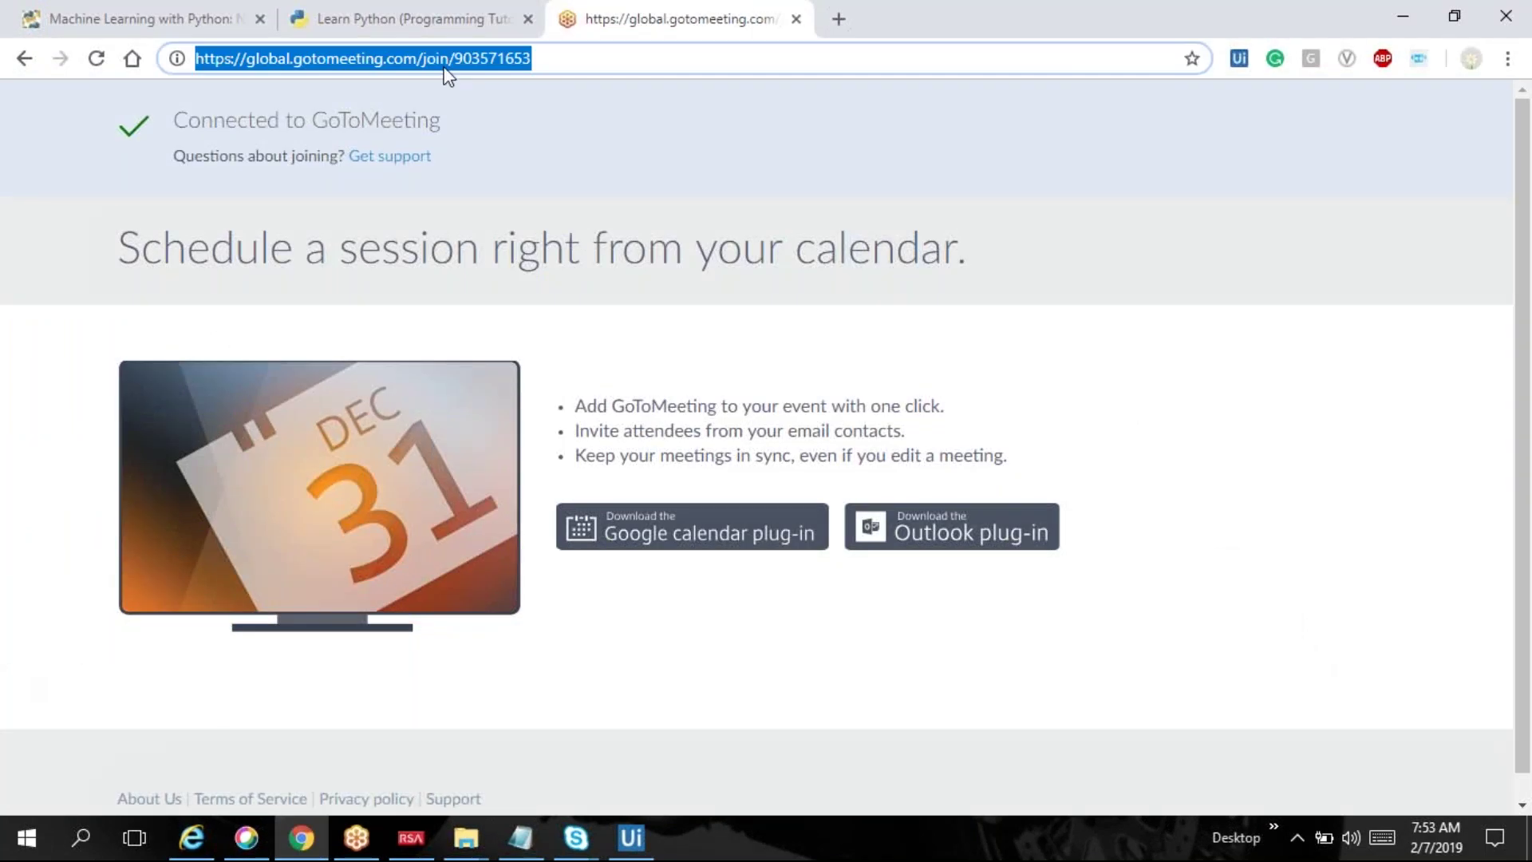
text(ui)
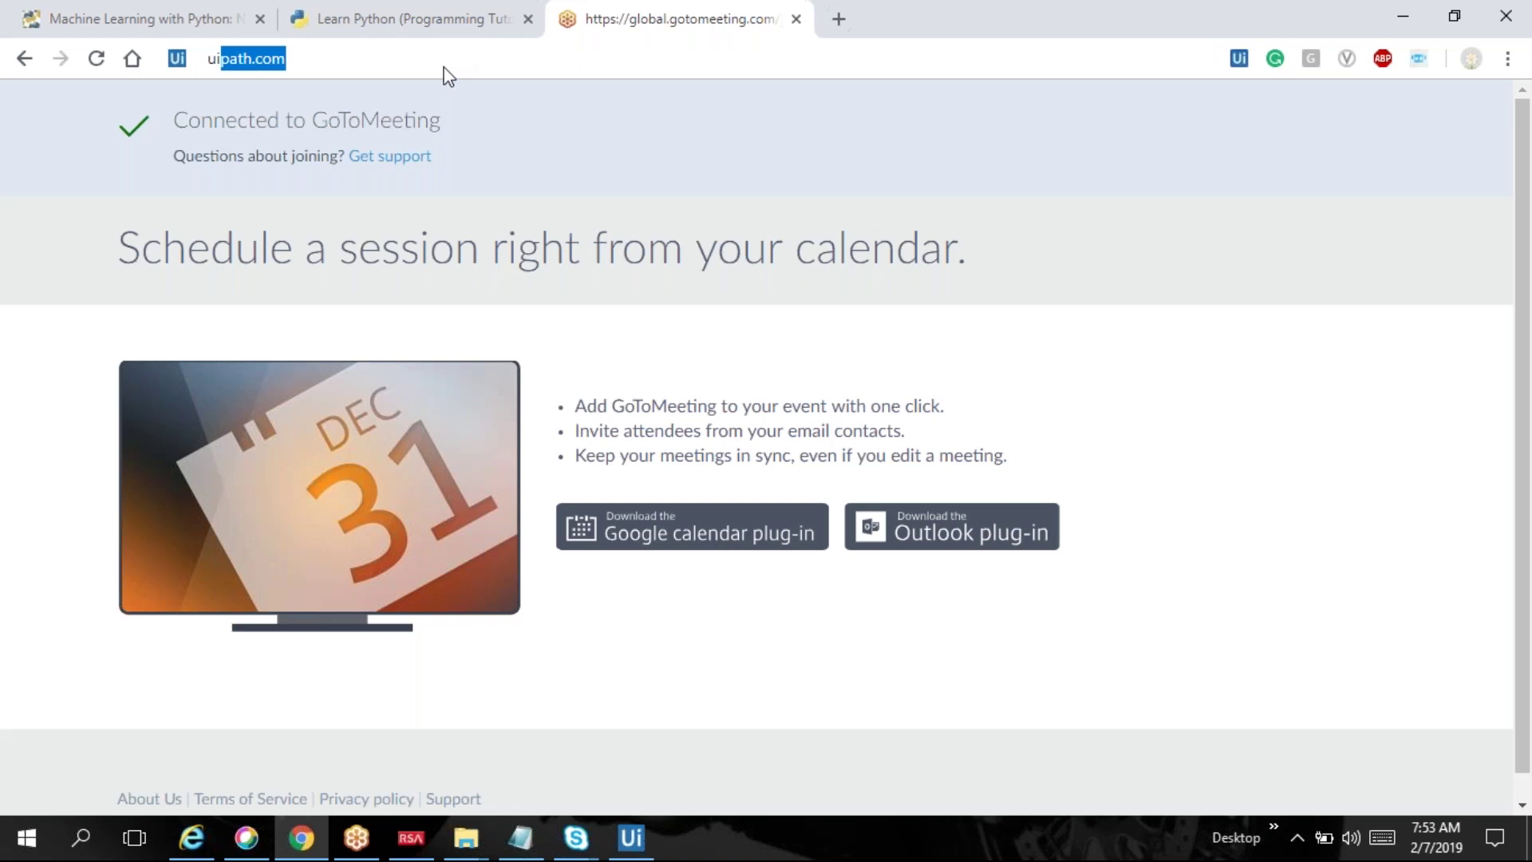
text(path)
key(Down)
key(Return)
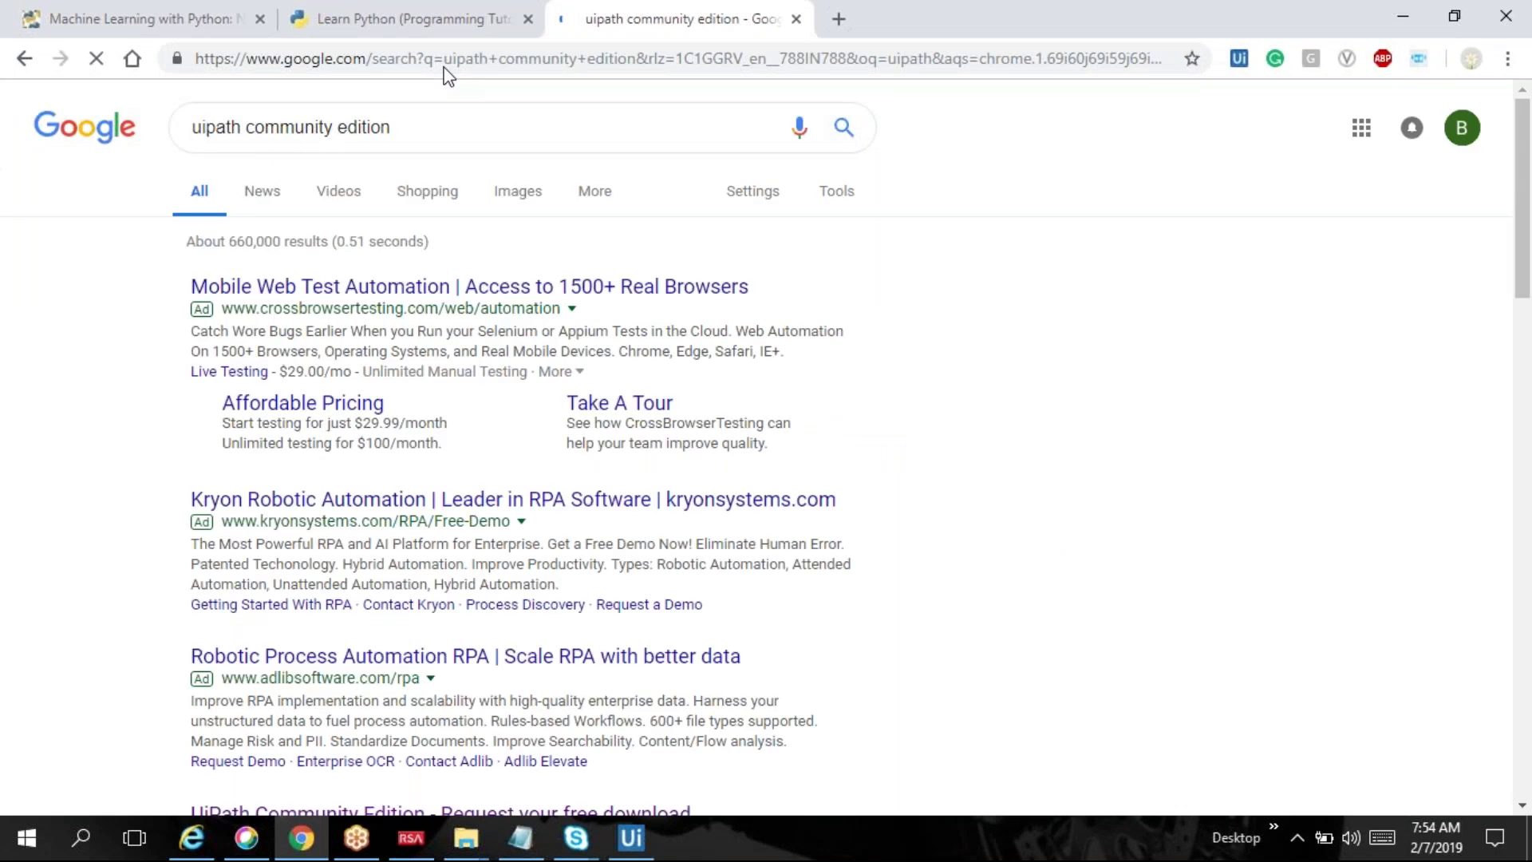
Step: Open the "UiPath Community Edition - Request your free download" page from the search results and select its web address
click(450, 120)
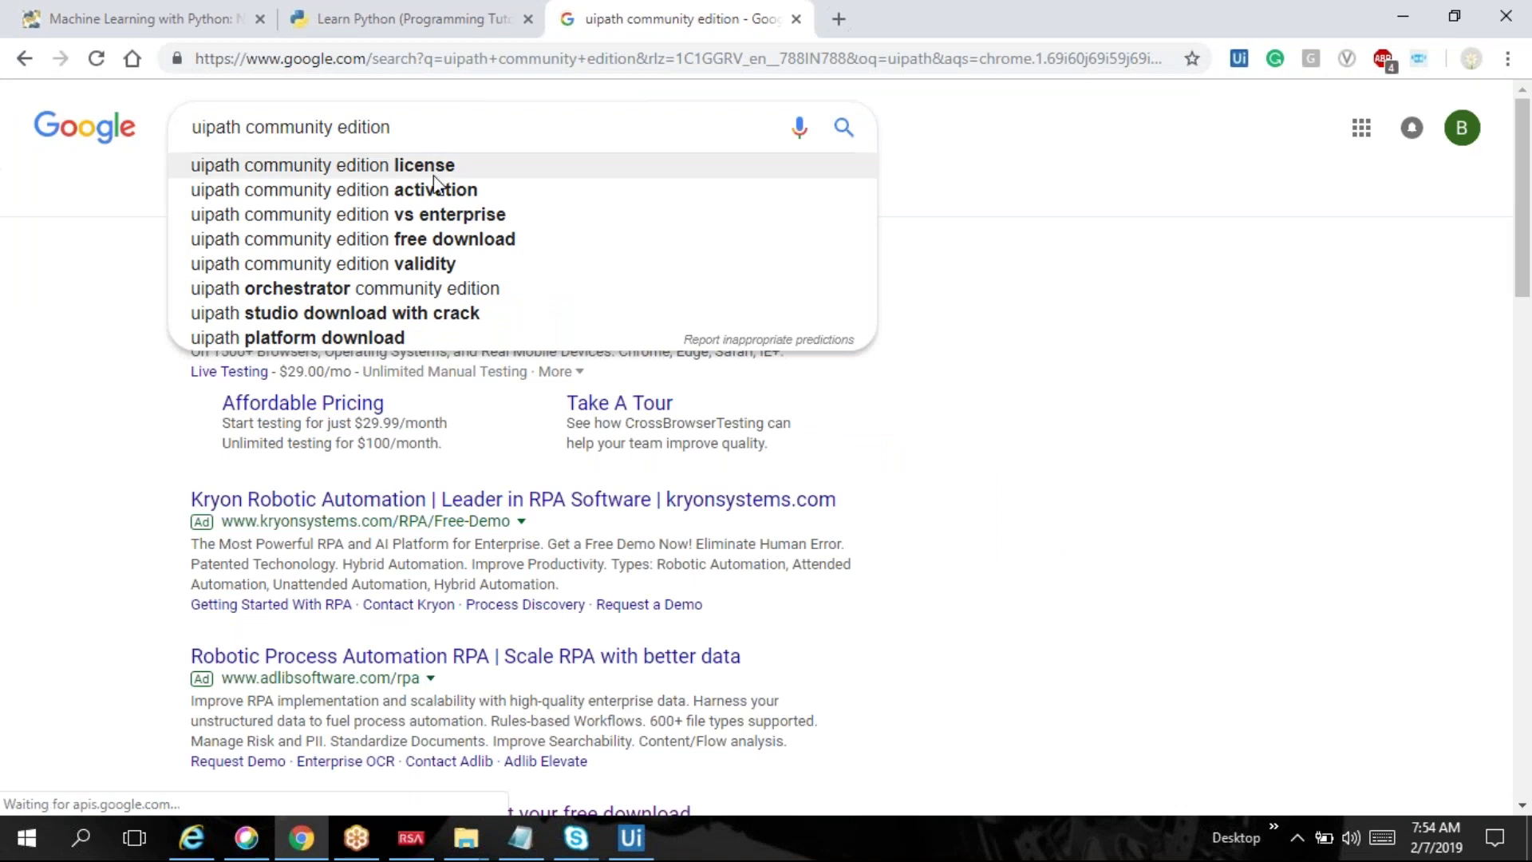
drag(392, 126, 139, 124)
click(1034, 604)
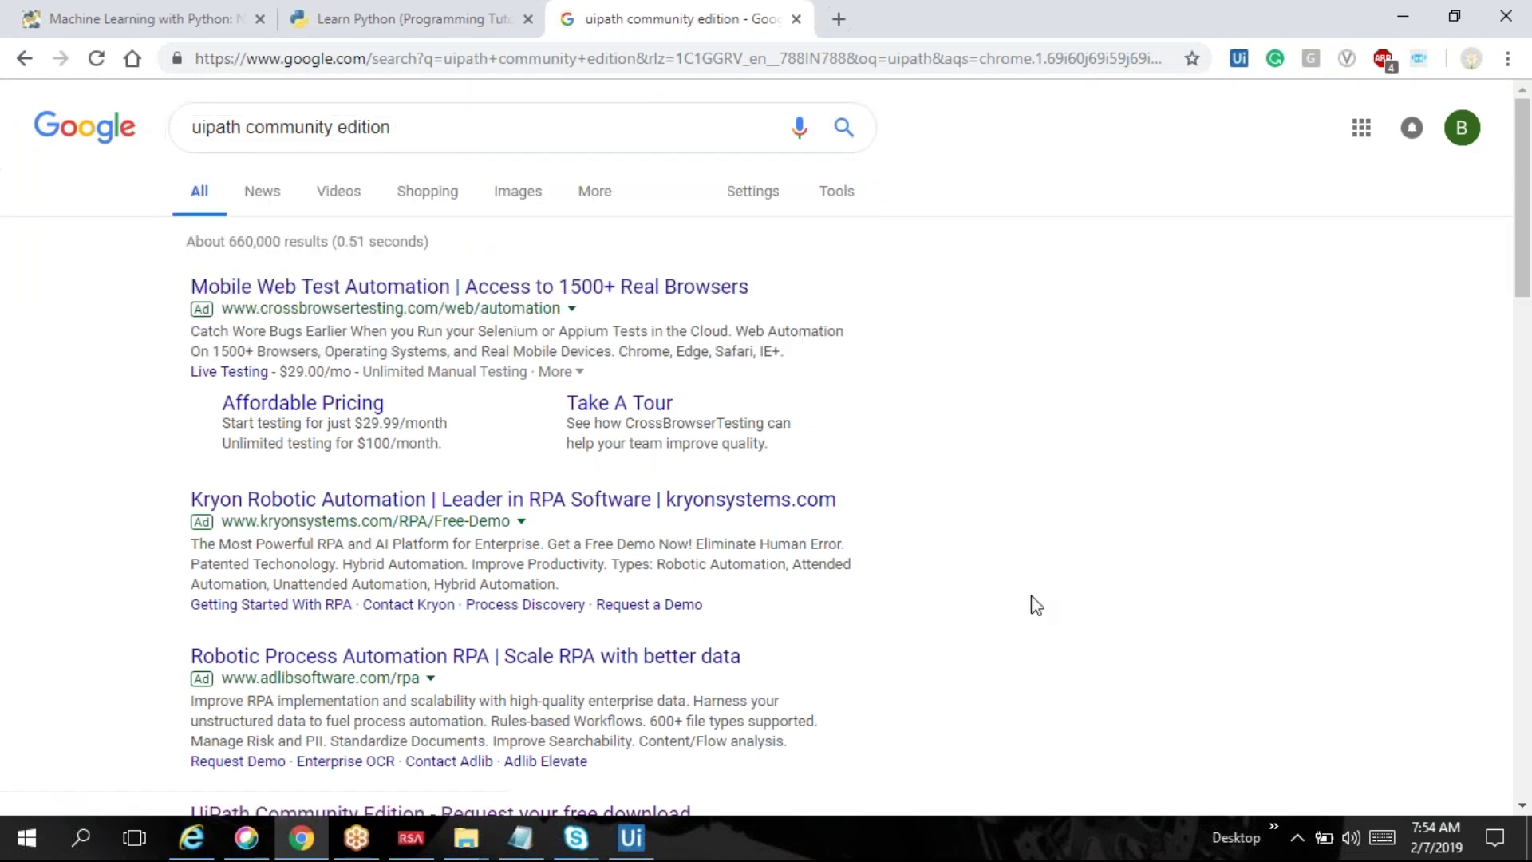
scroll(1036, 604, down, 1)
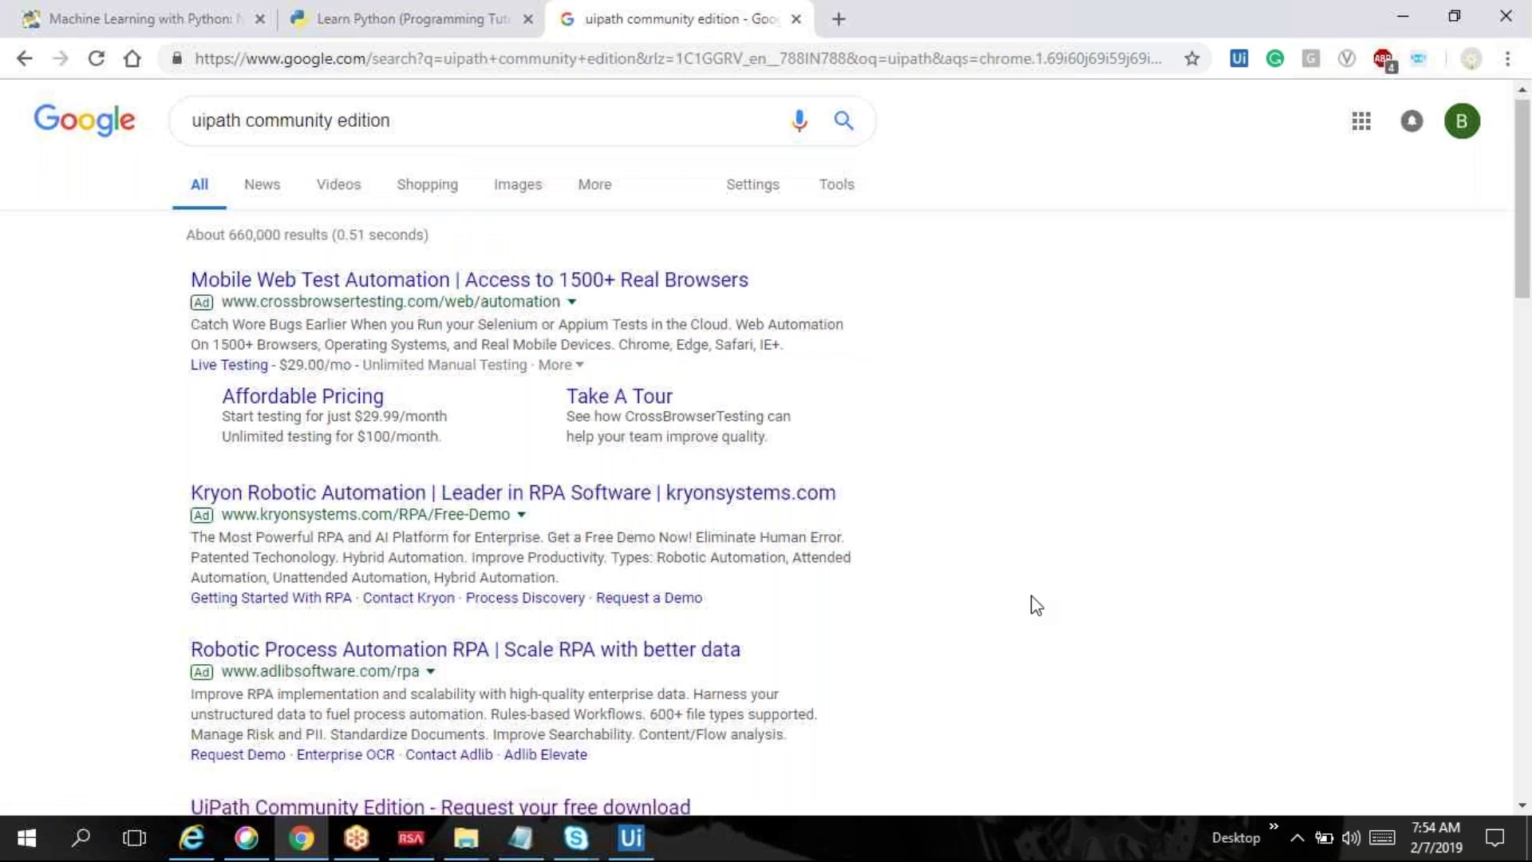
scroll(1036, 605, down, 5)
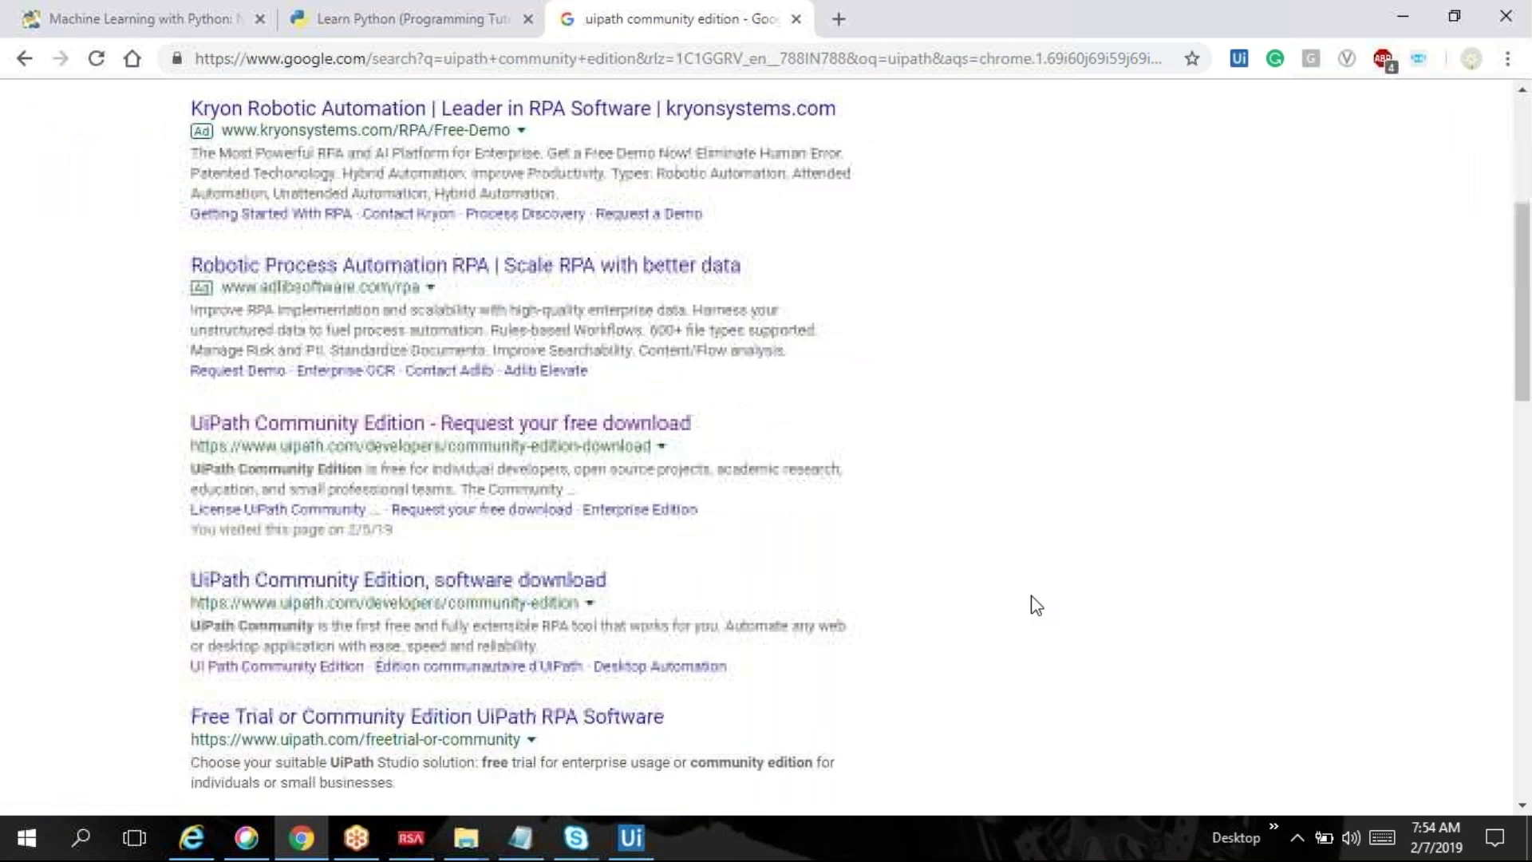
scroll(1036, 605, down, 2)
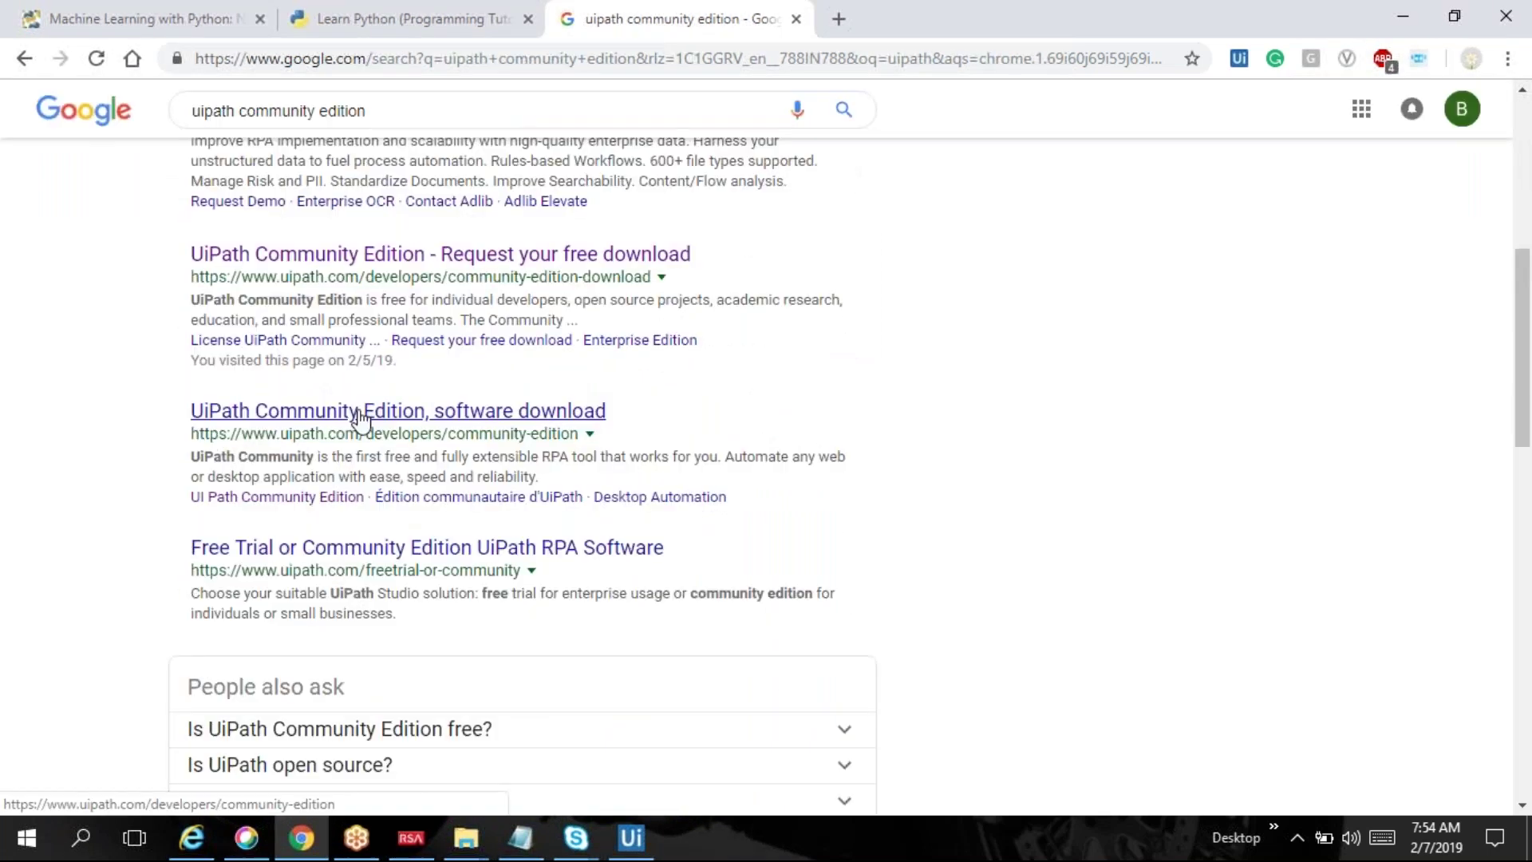
click(399, 254)
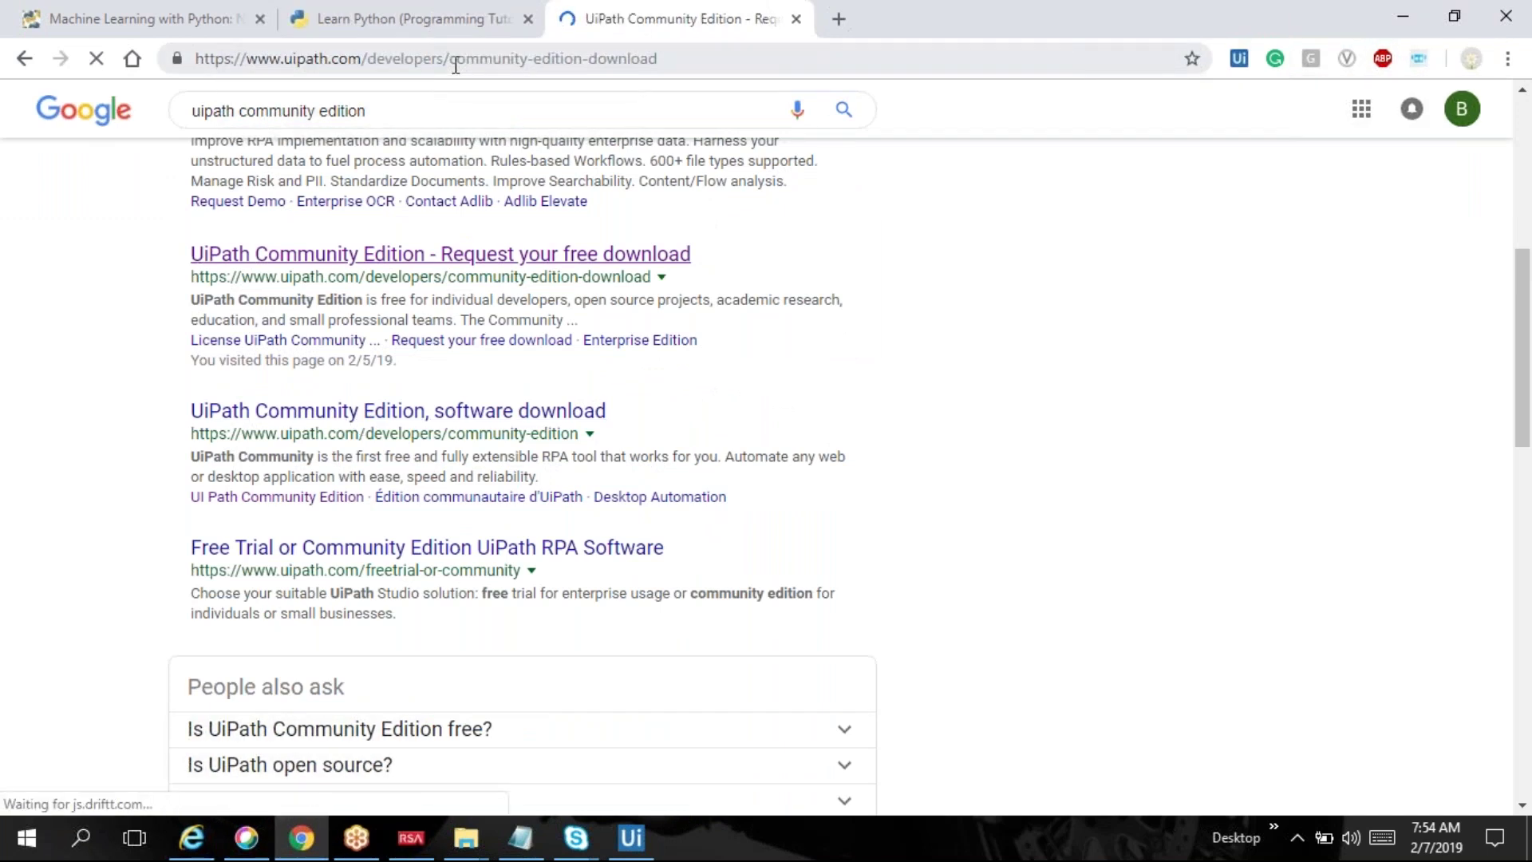
double_click(456, 58)
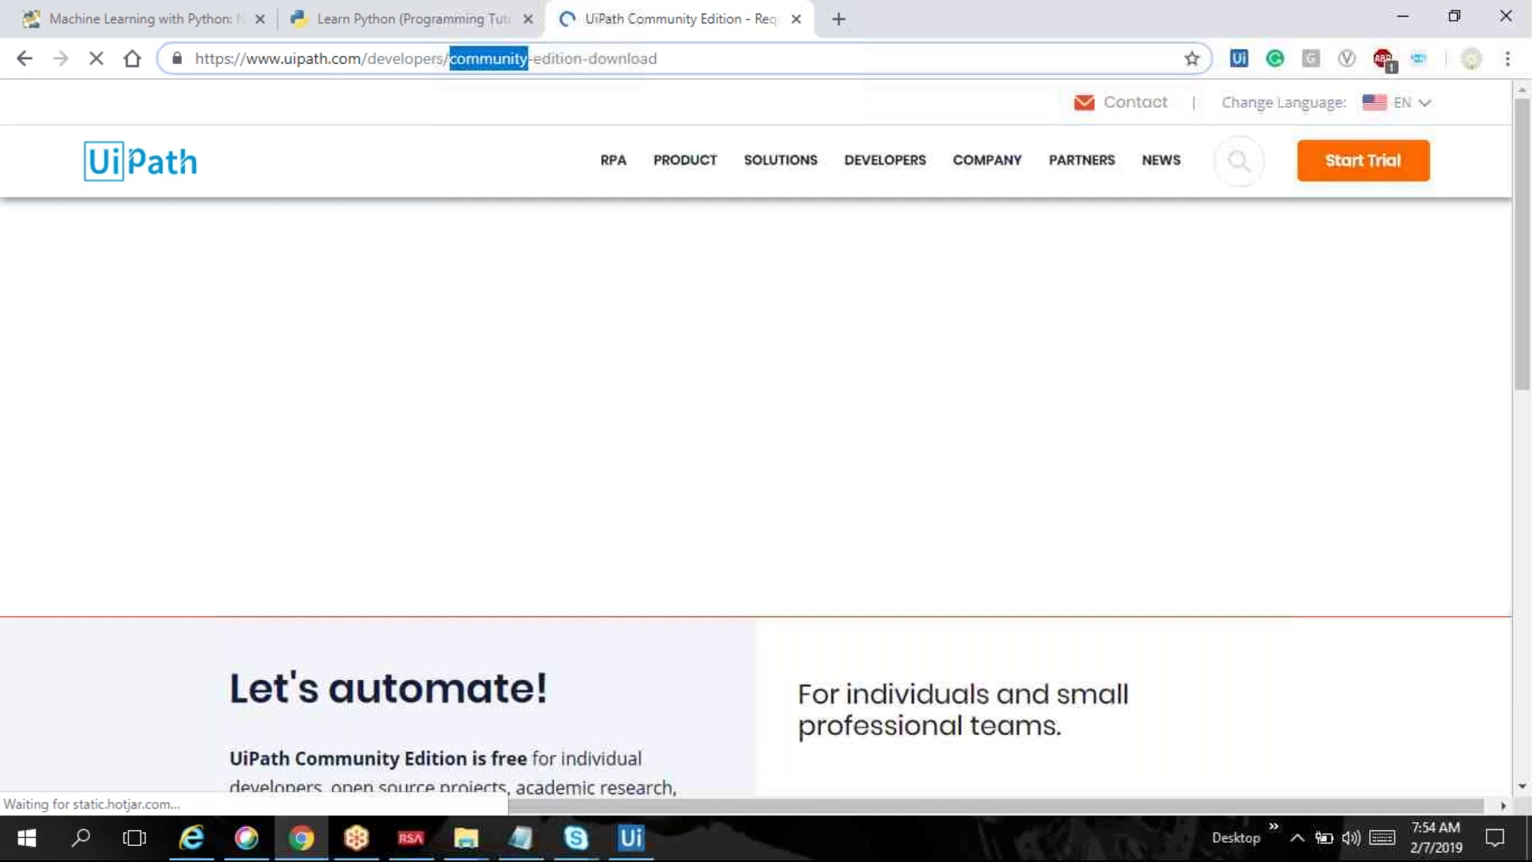
key(ctrl+a)
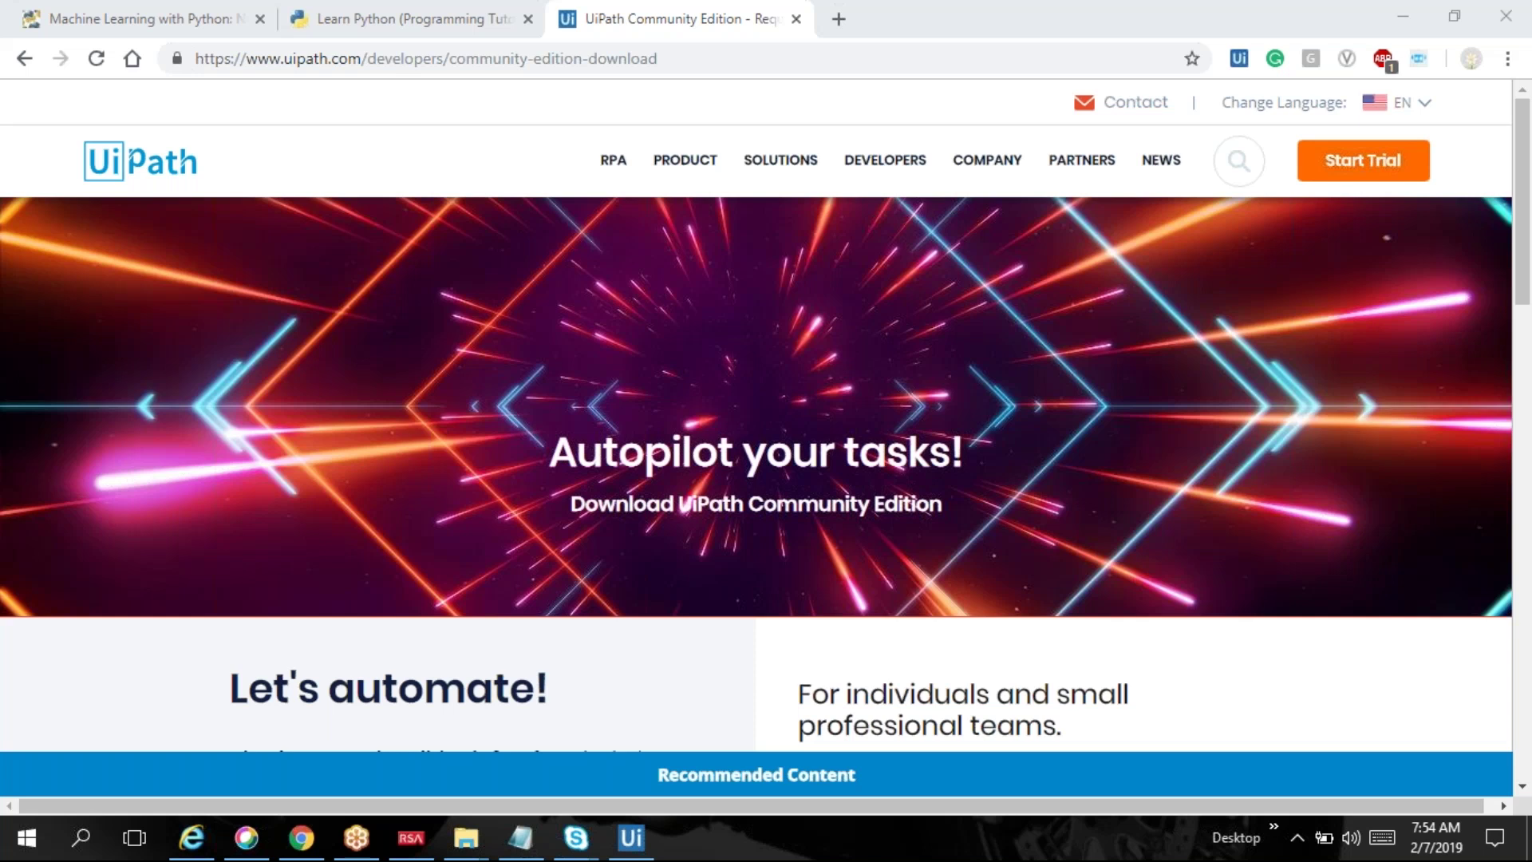
Step: Close the UiPath Community Edition tab and extract the PMT_Slides archive directly onto the desktop with 7-Zip
click(796, 19)
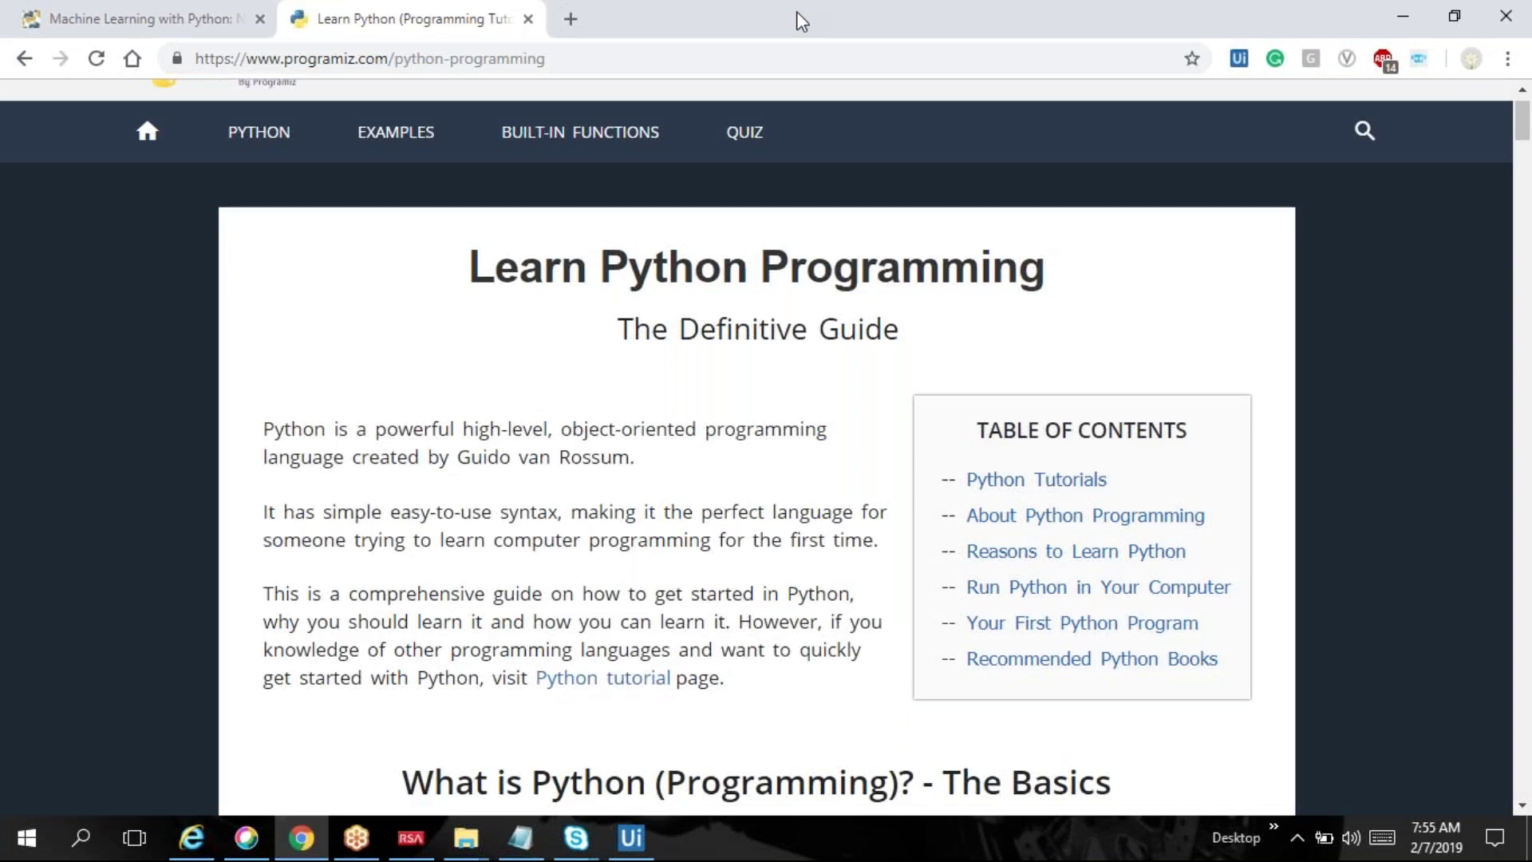
key(super+d)
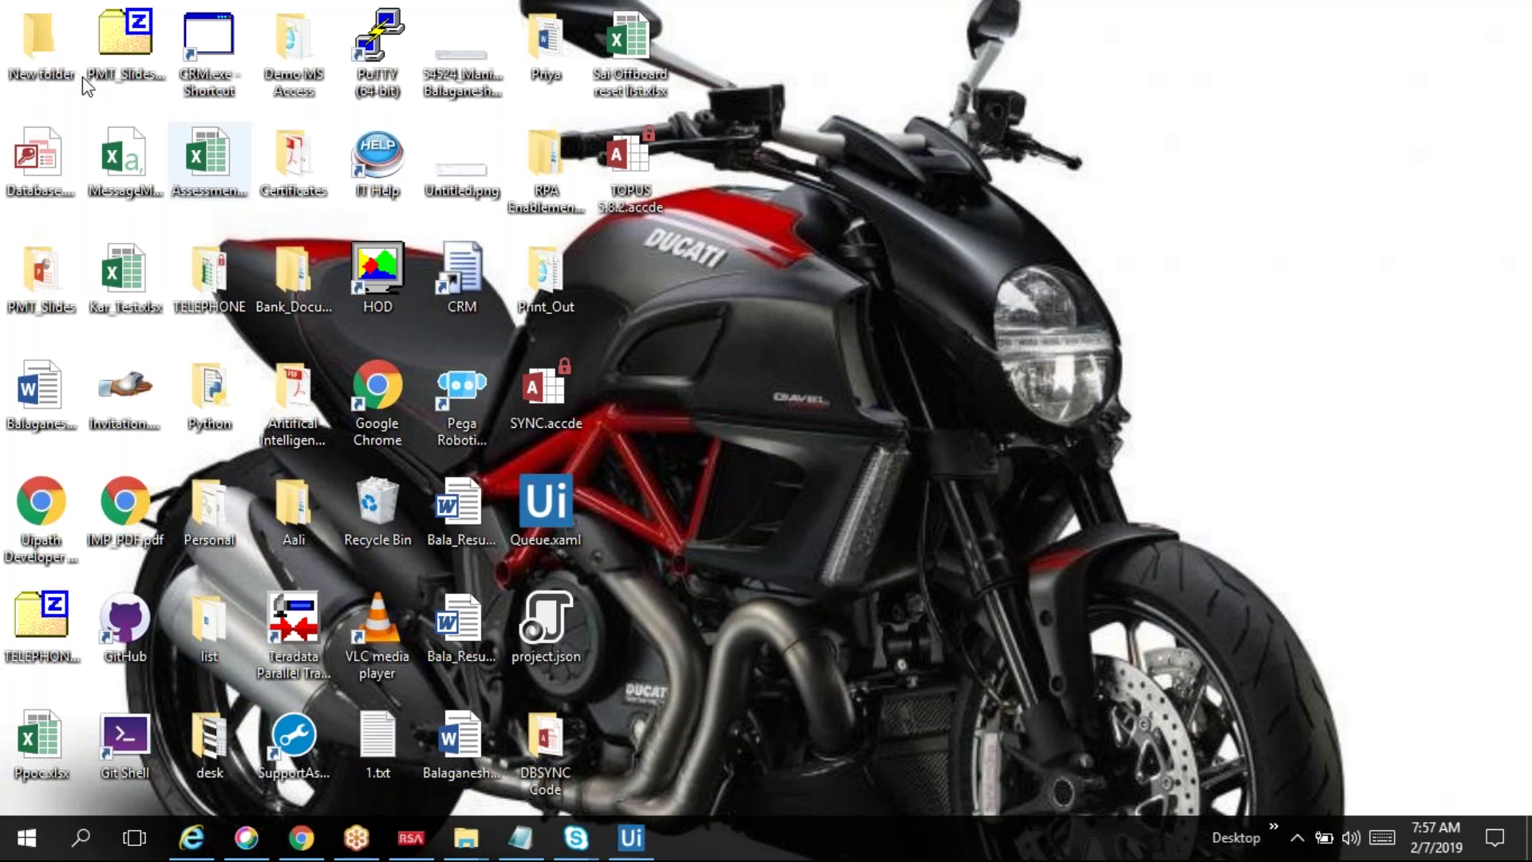
click(126, 49)
right_click(126, 47)
mouse_move(210, 116)
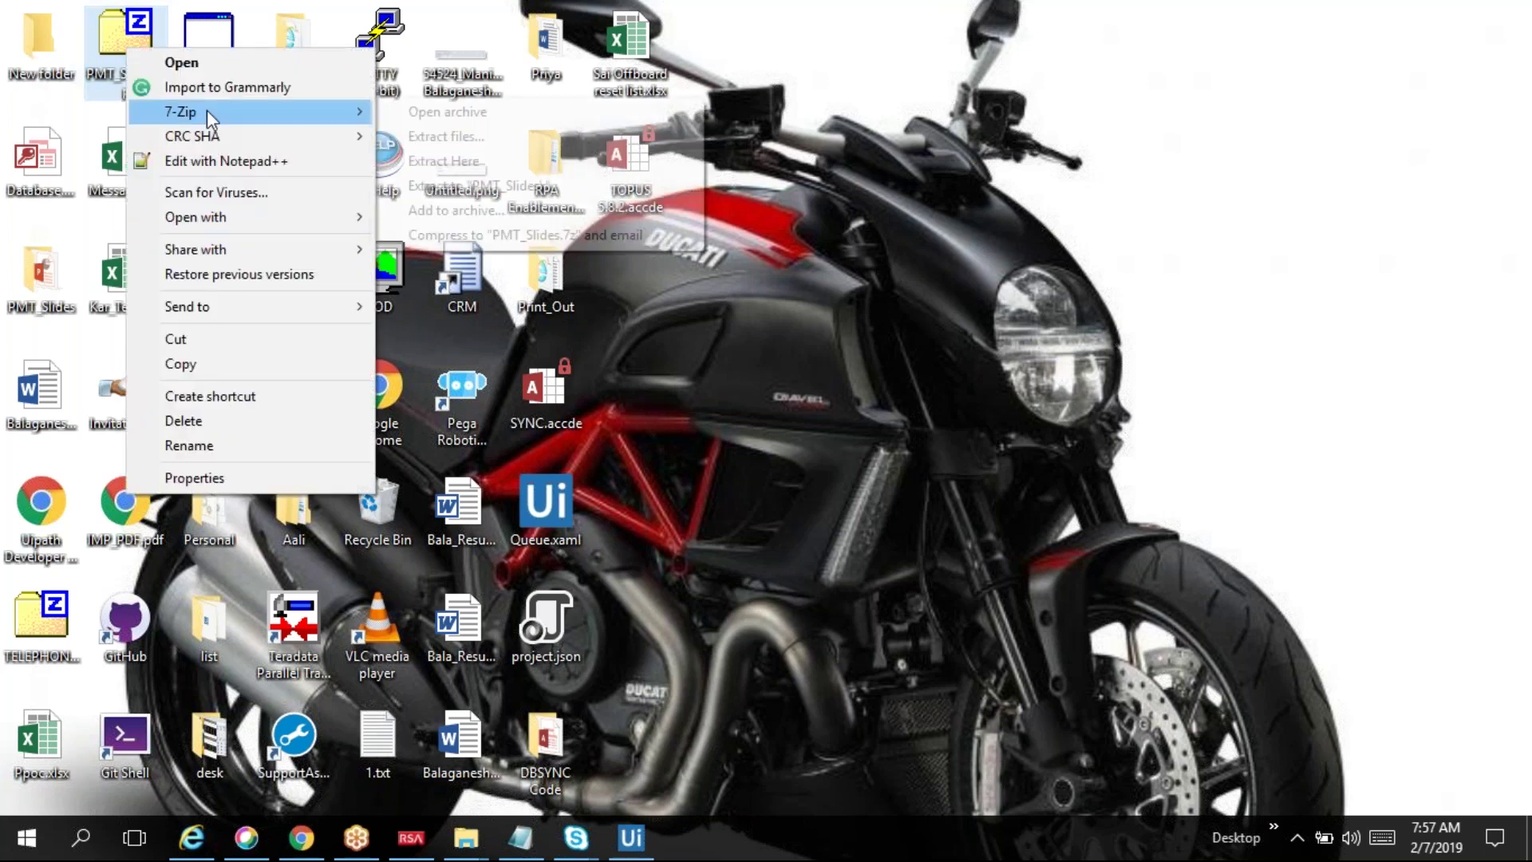
click(443, 160)
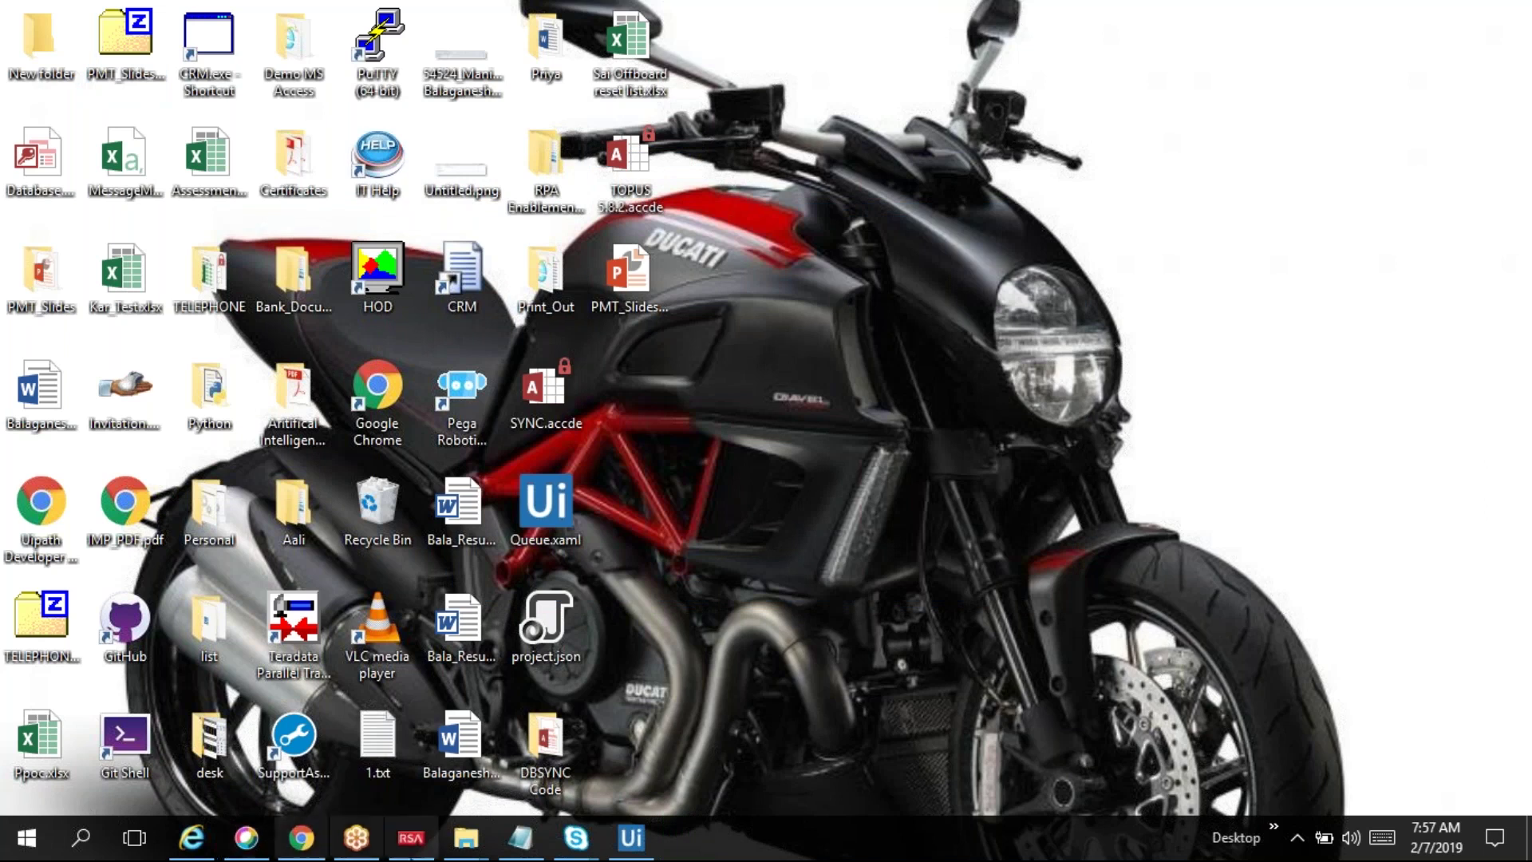
Step: In File Explorer, open the Mainframe_Late Job Monitoring folder inside RPA UIPATH Project_ Related Files on the C: drive
mouse_move(470, 844)
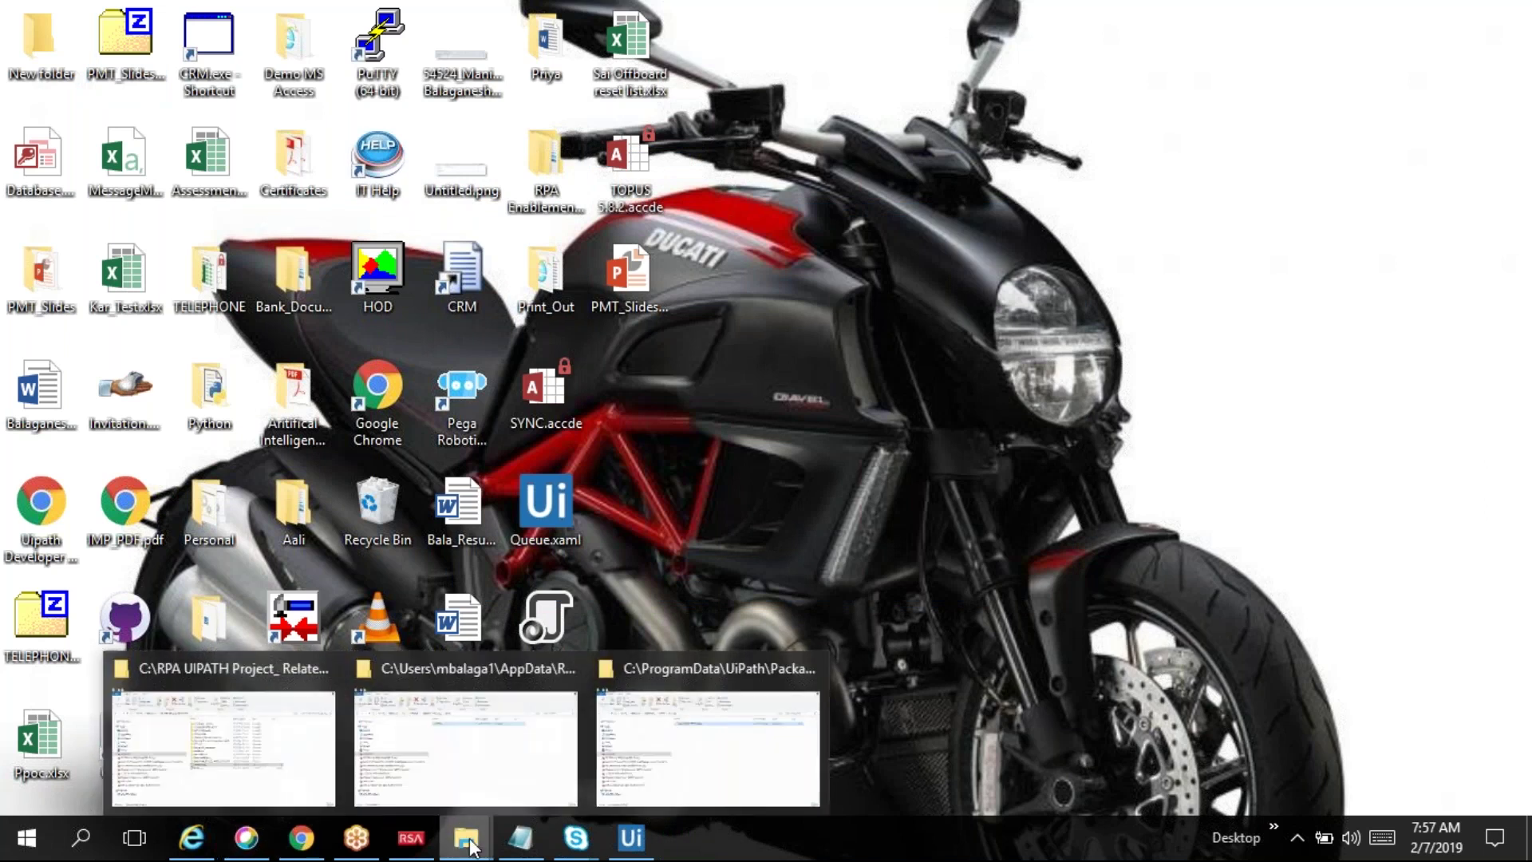
click(313, 778)
click(136, 452)
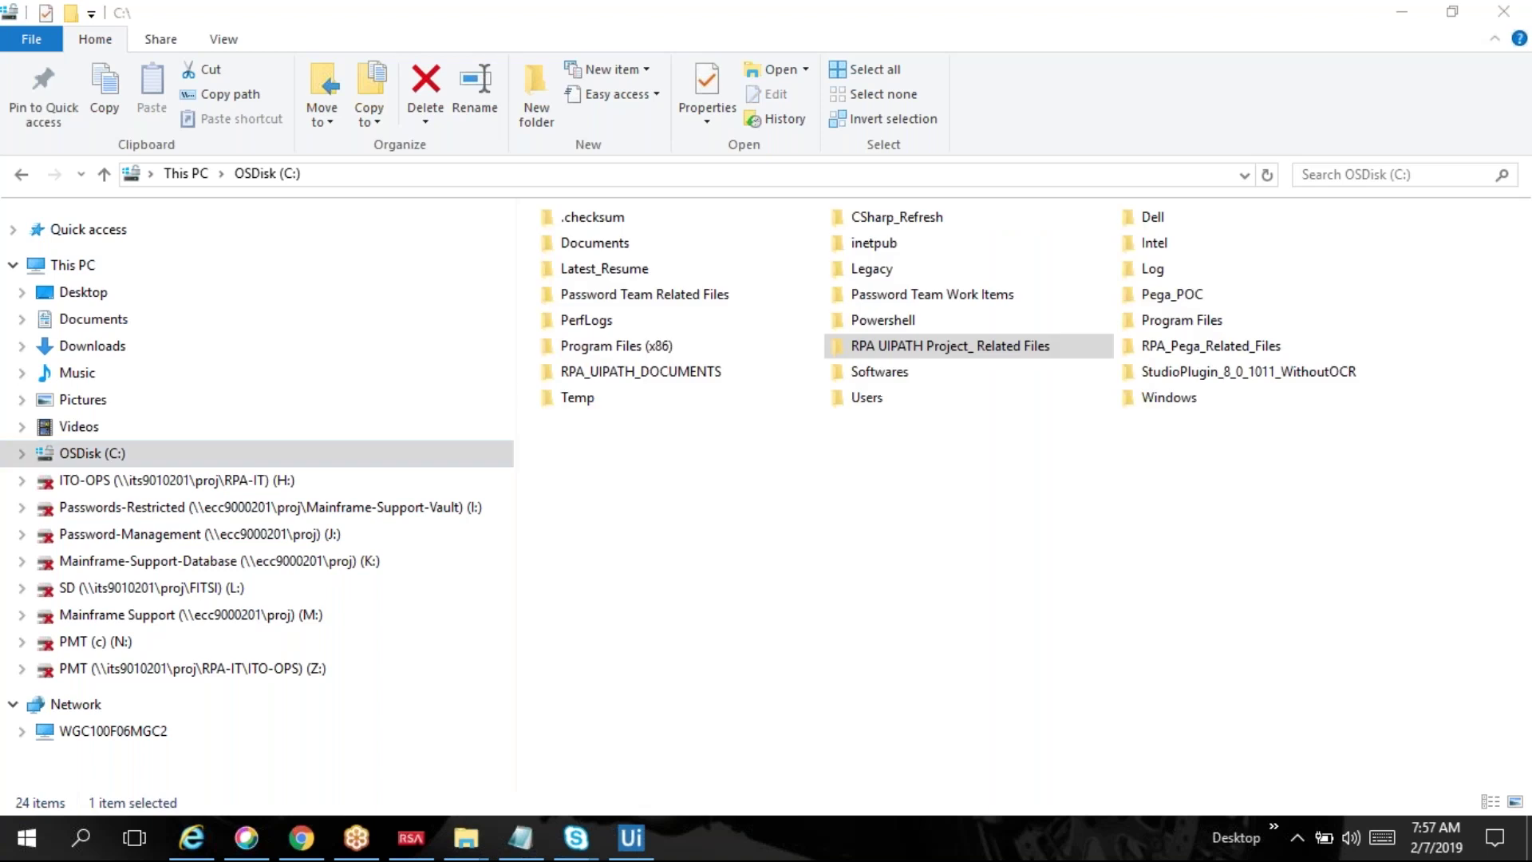
click(845, 358)
double_click(846, 357)
double_click(826, 342)
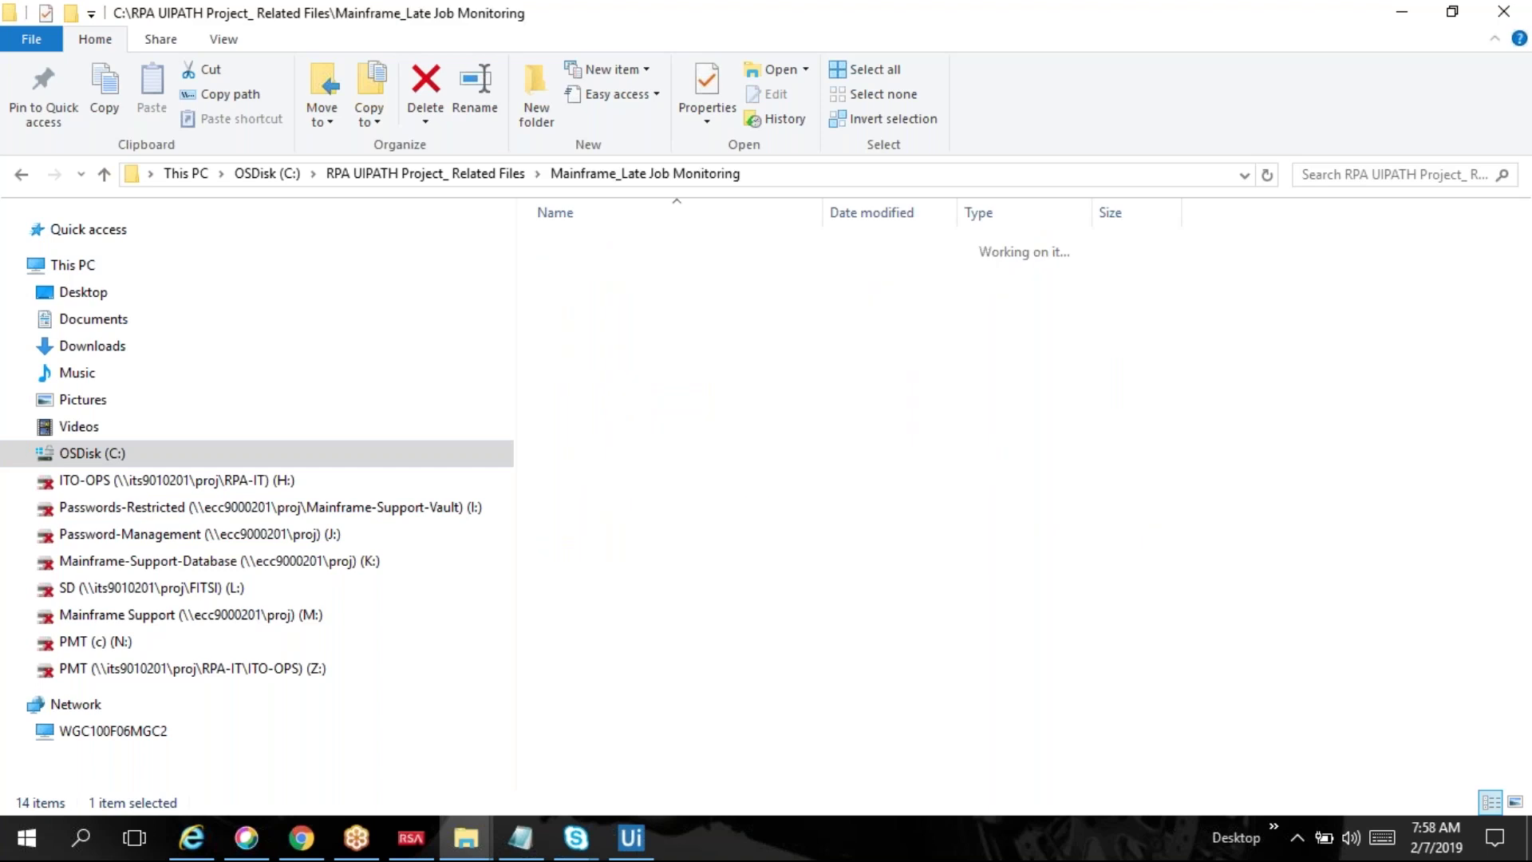
click(439, 174)
double_click(546, 345)
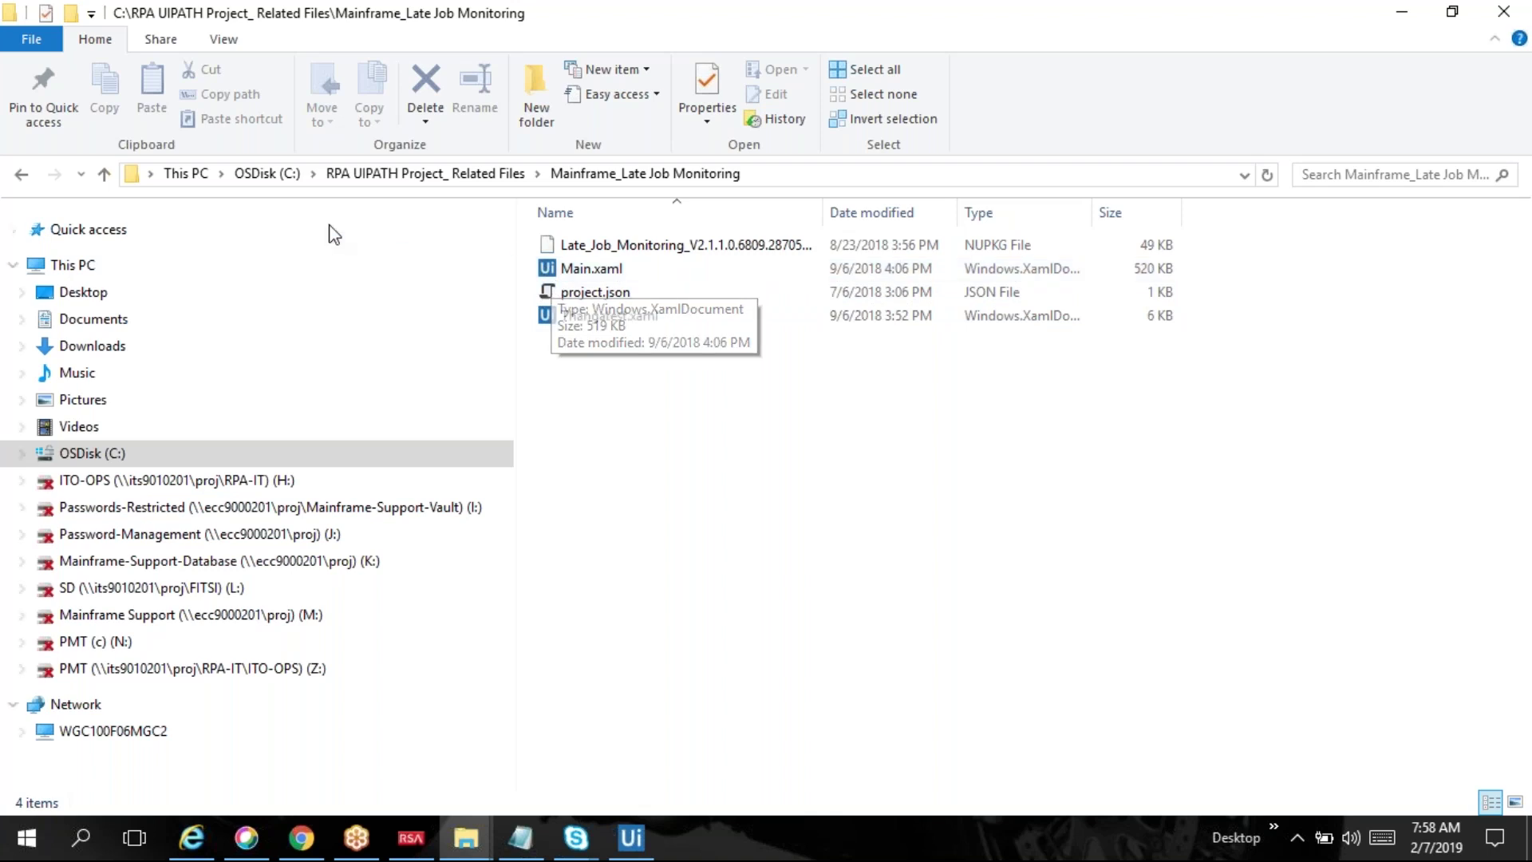
Step: Look into the IRON MAN Usecase folder, and return to the project files to open Completed Files for Lanuch
click(411, 173)
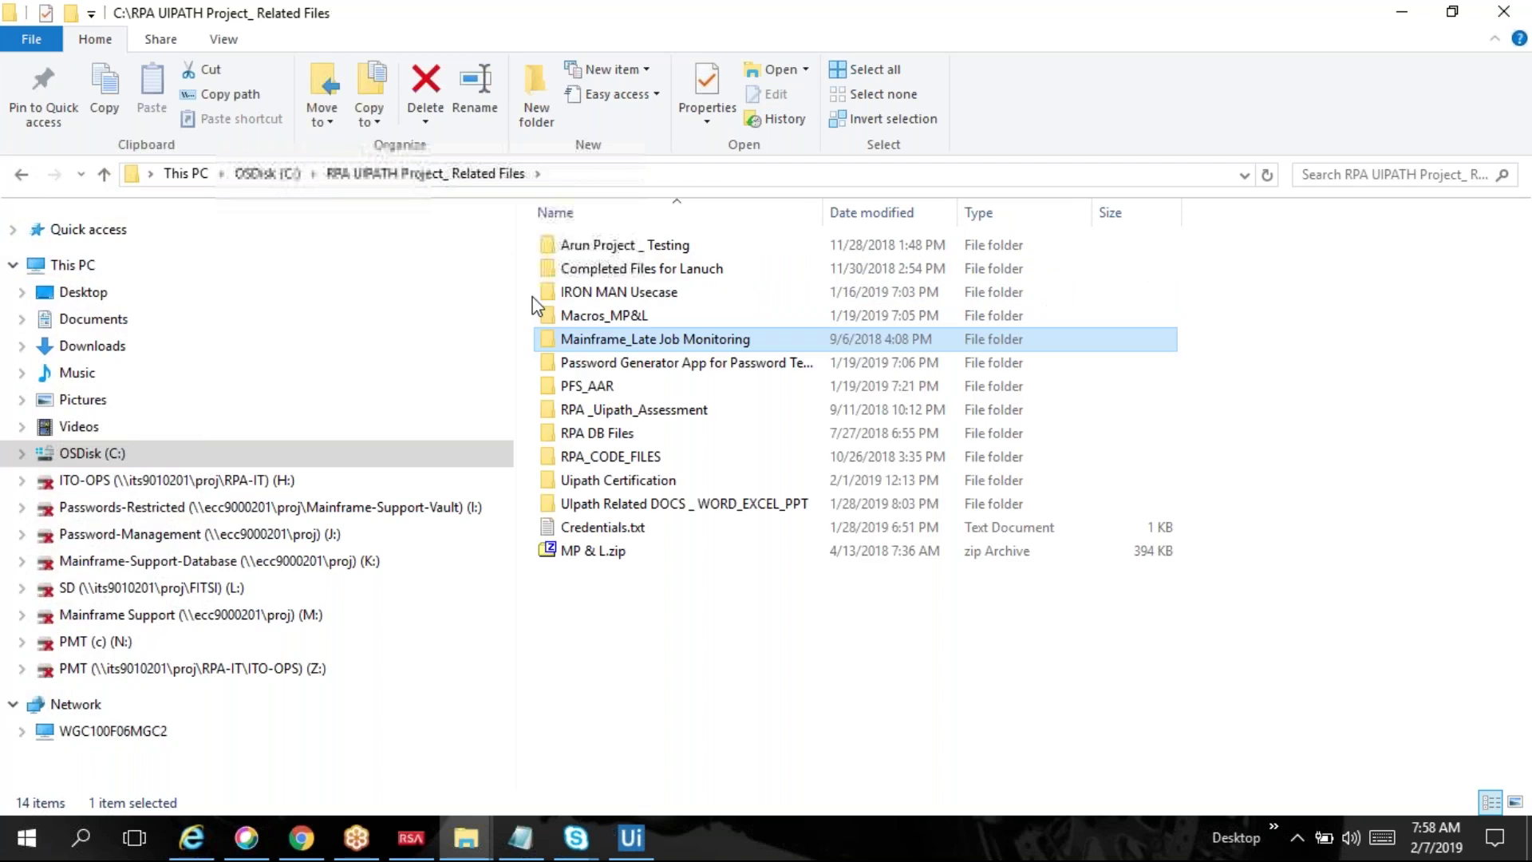
double_click(534, 297)
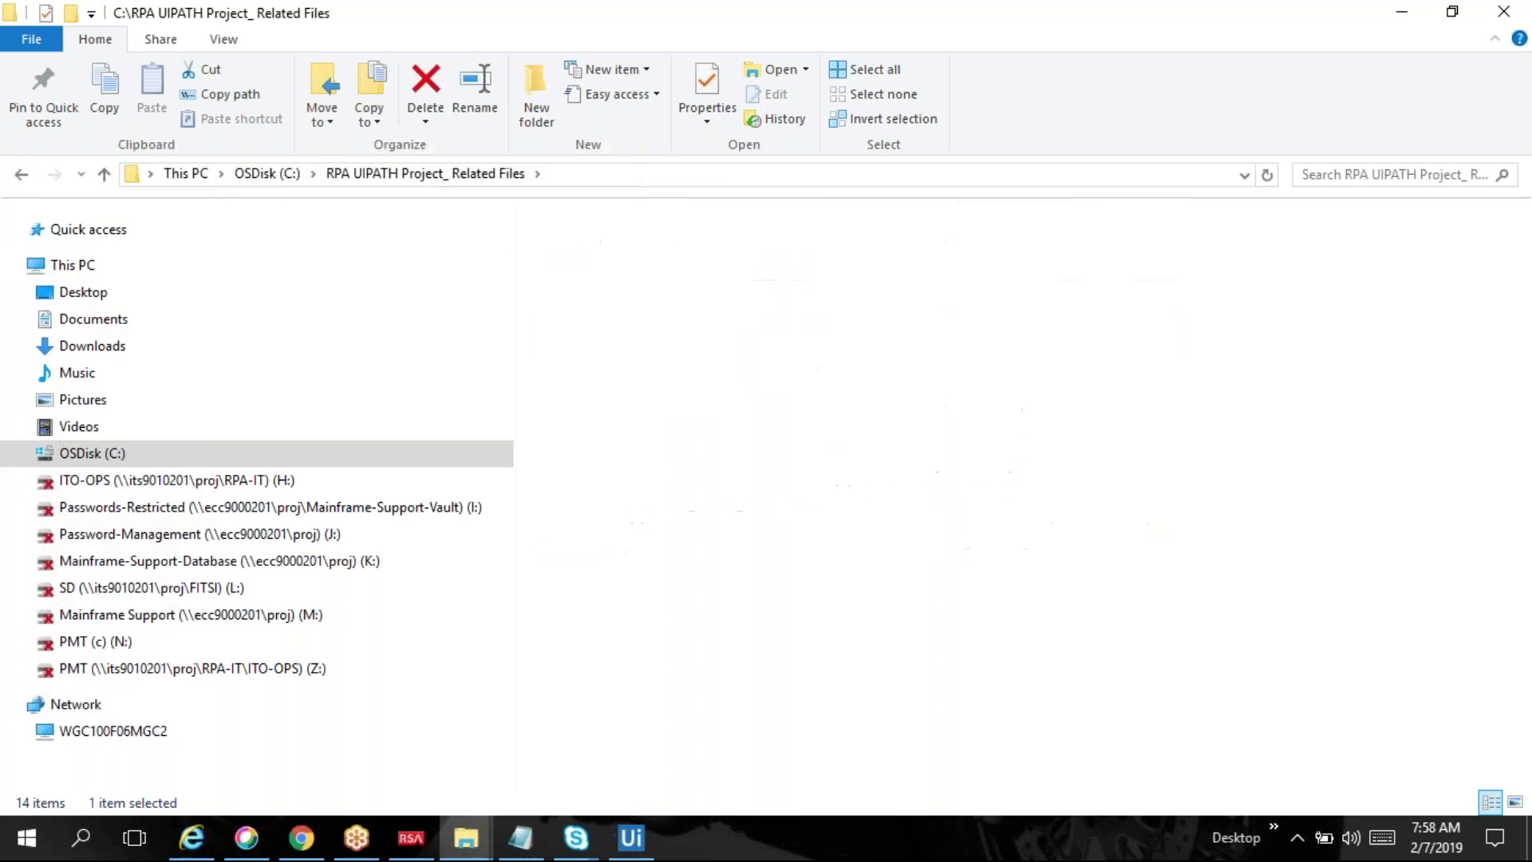
click(385, 175)
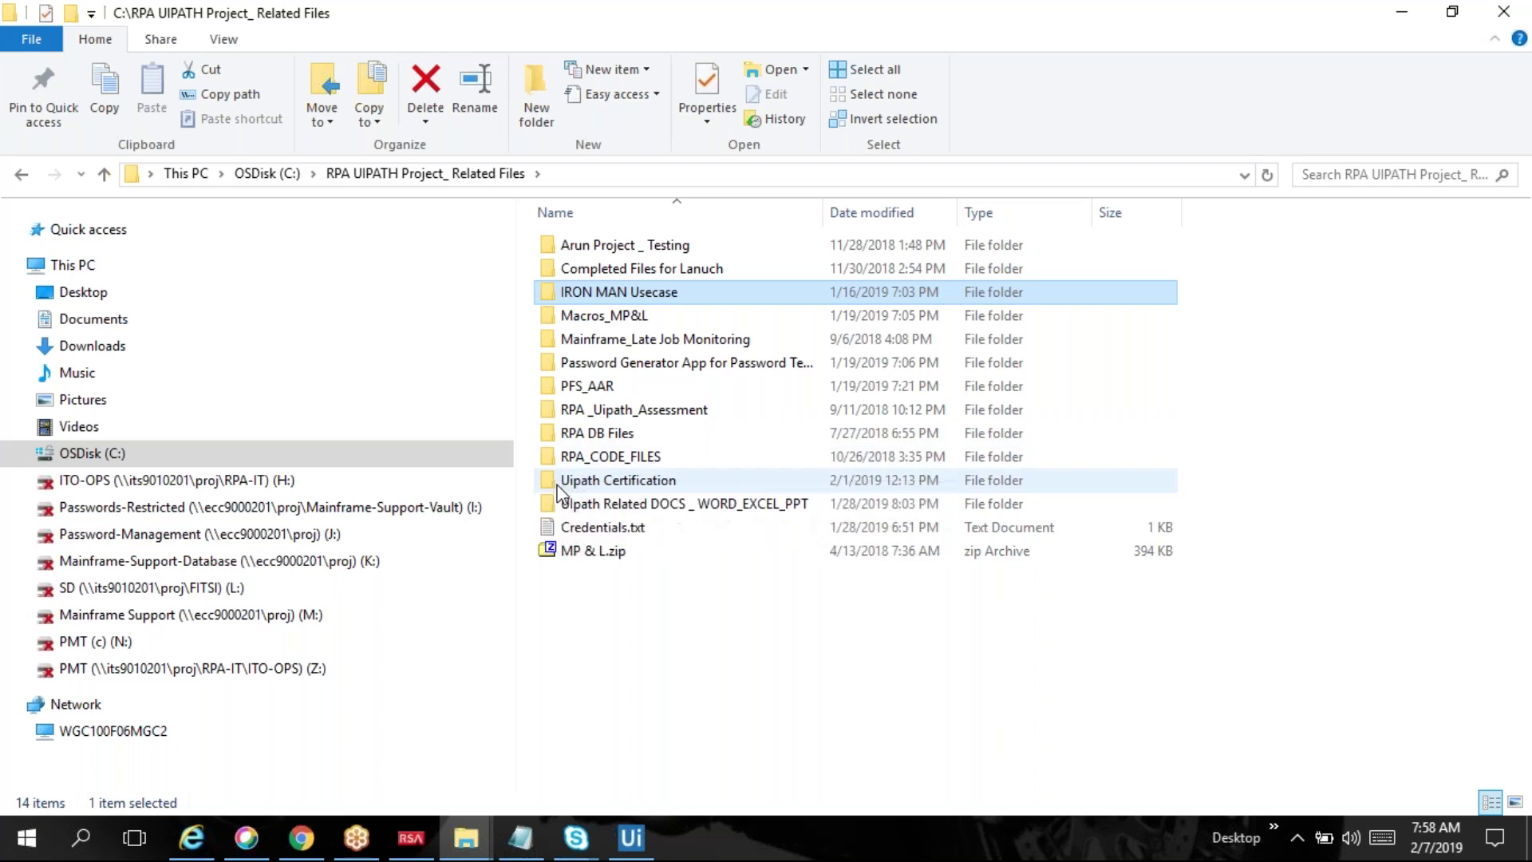
double_click(555, 268)
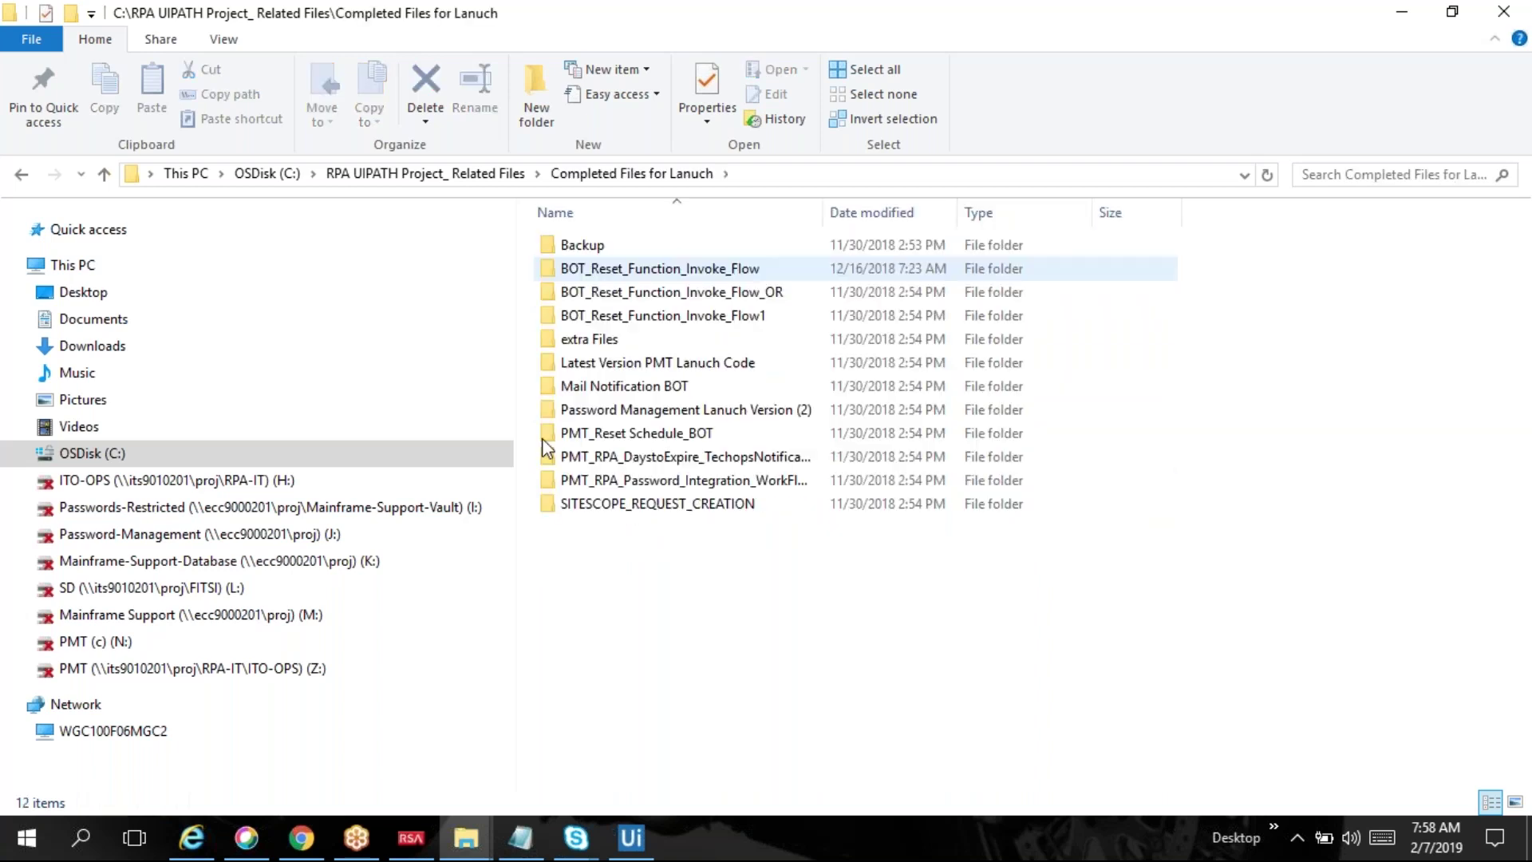
Step: View the PMT_RPA_IMS_PASSWORD_RESET folder inside BOT_Reset_Function_Invoke_Flow, and minimize the File Explorer window after returning to the C: drive root
double_click(571, 268)
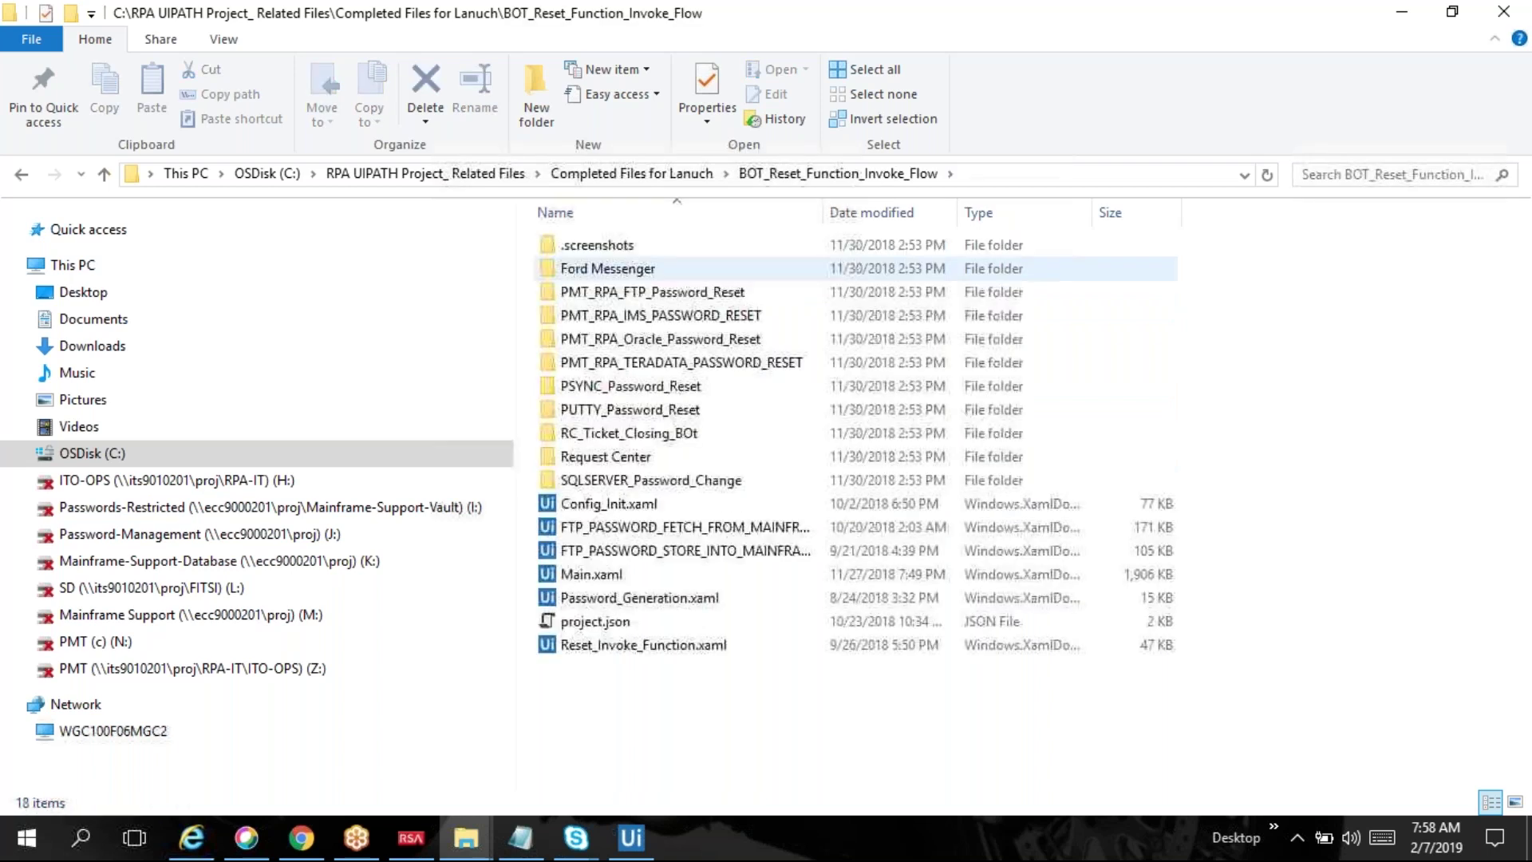
double_click(550, 317)
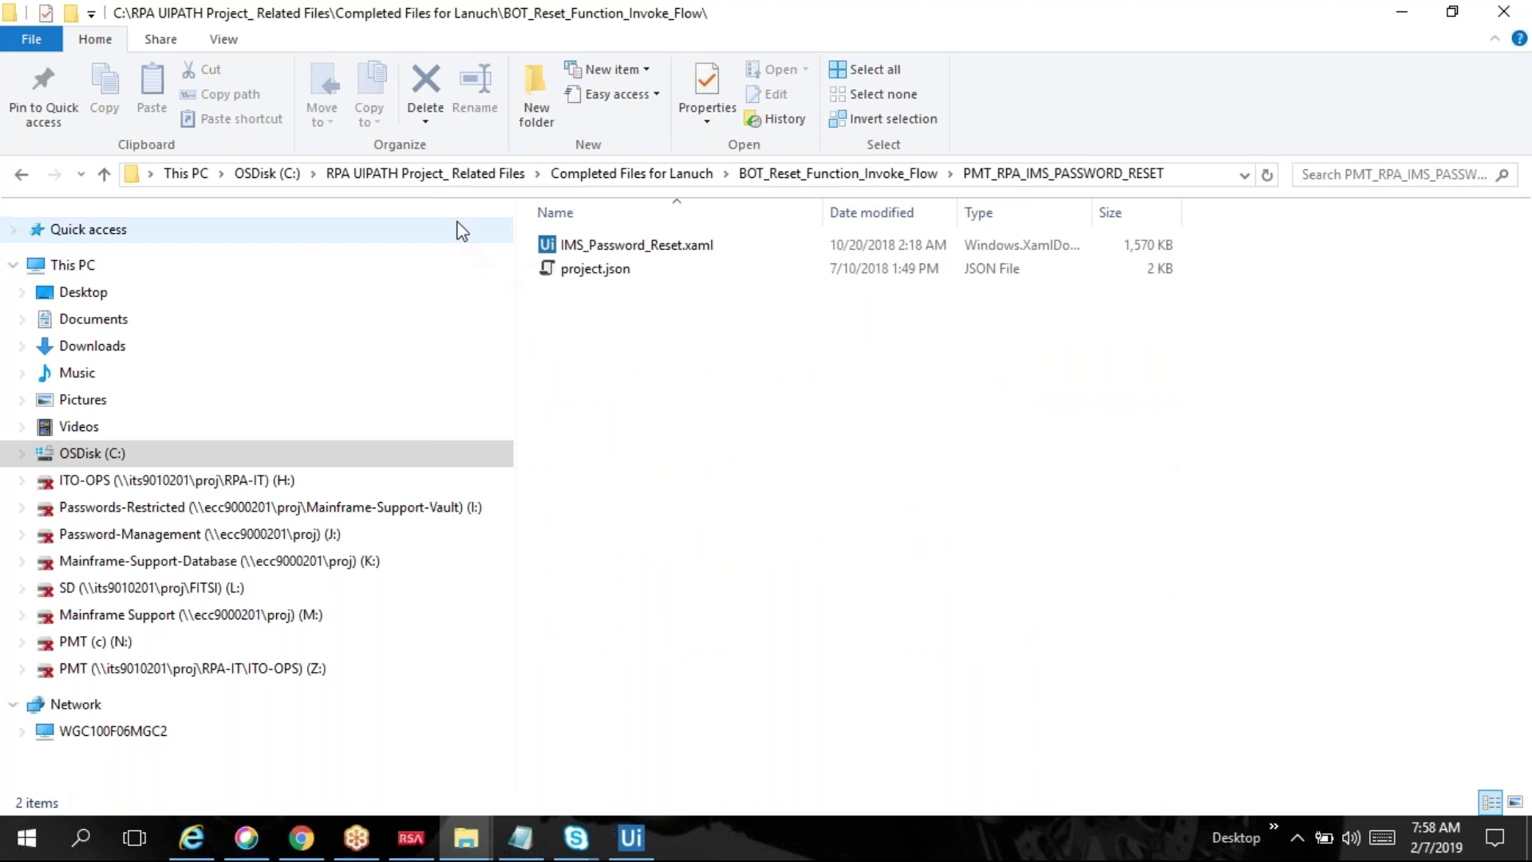
click(383, 176)
click(268, 173)
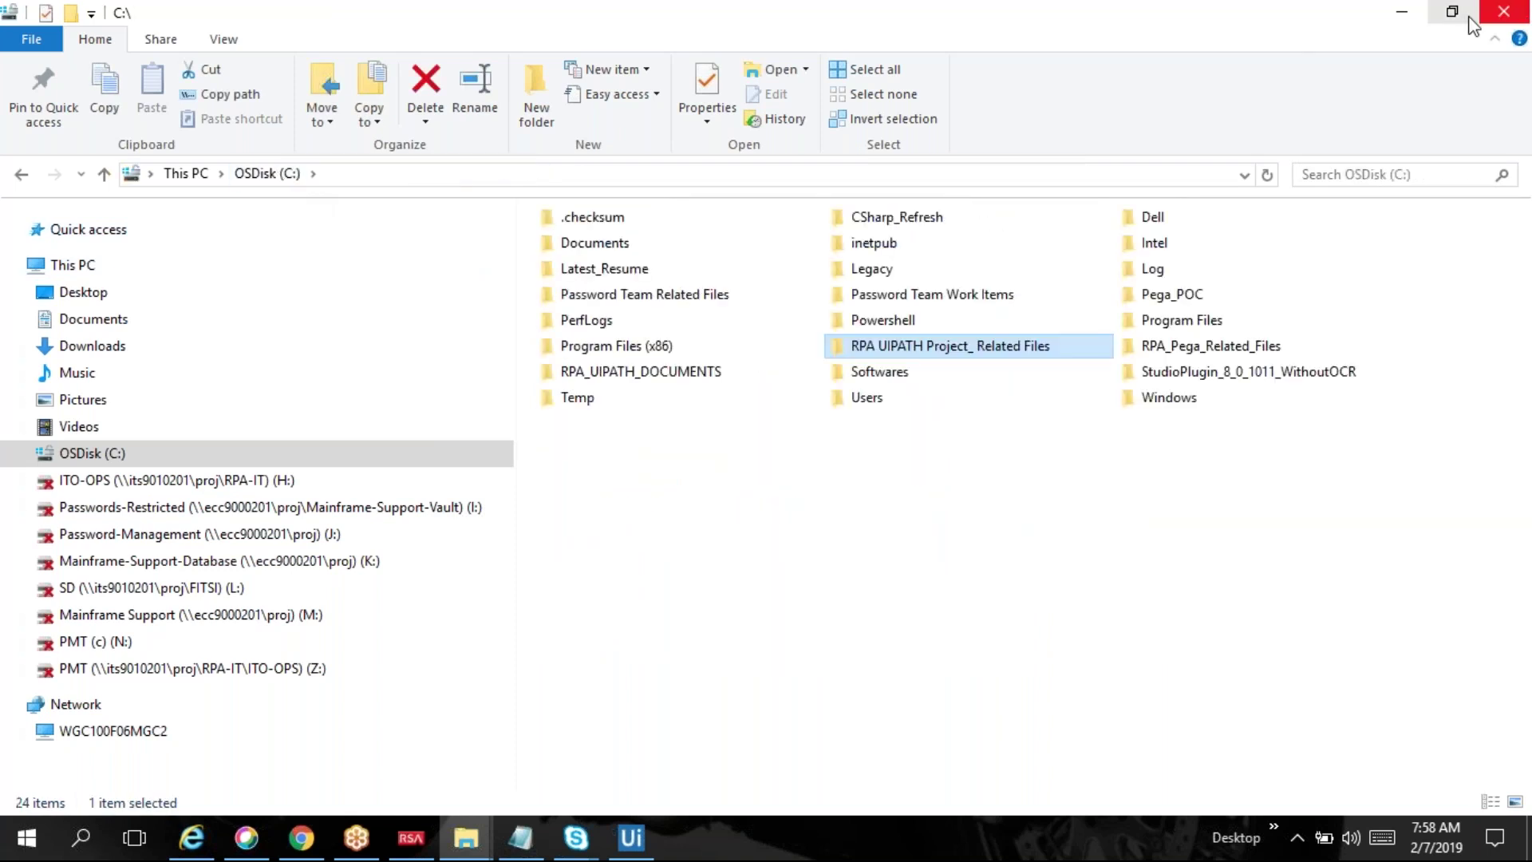
click(1402, 13)
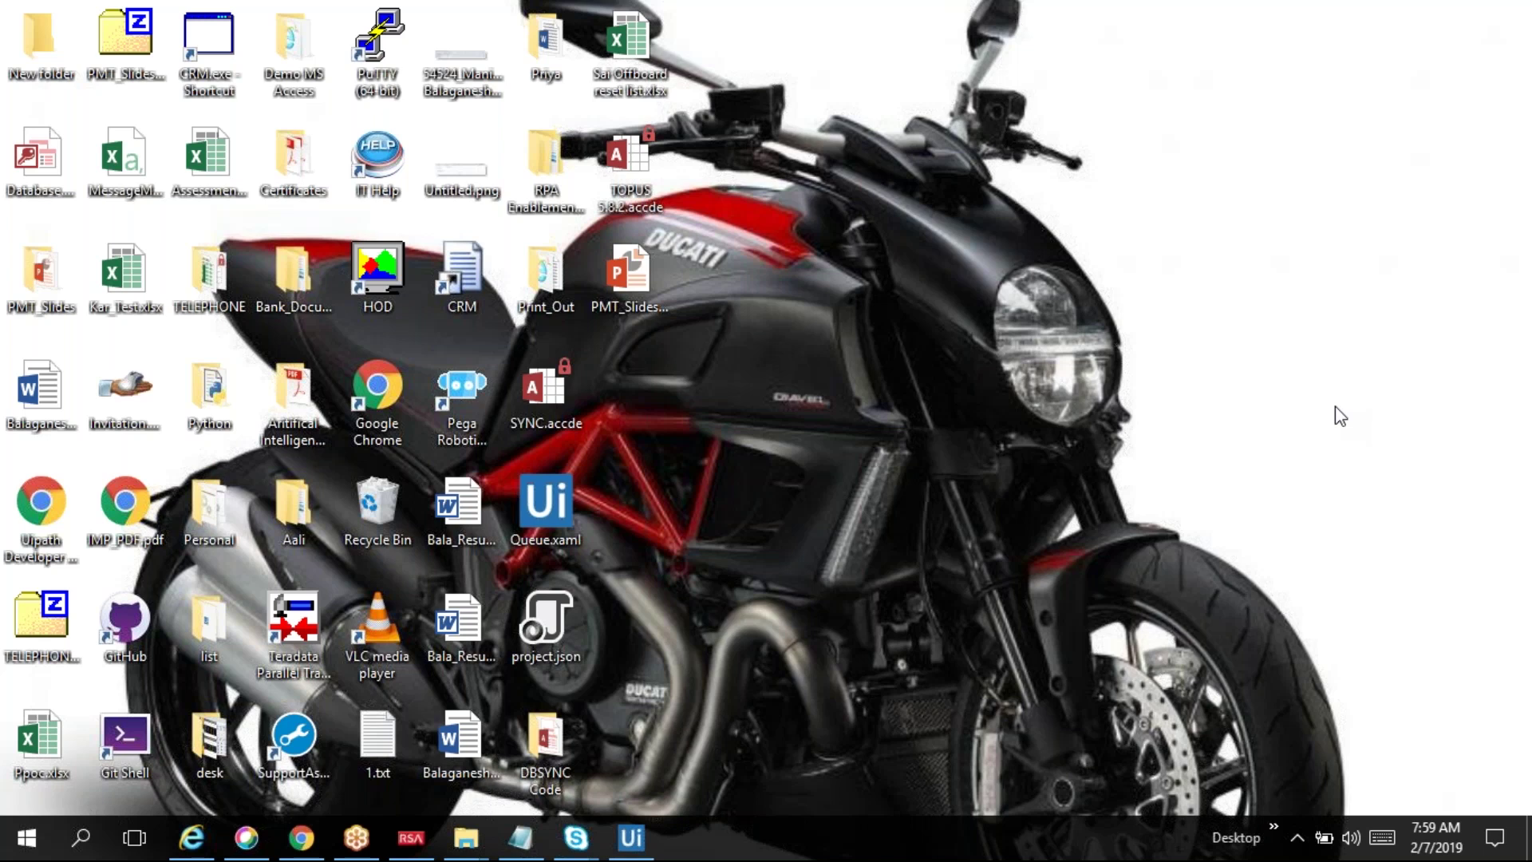
Step: Empty the Recycle Bin from the desktop and clear the icon selection
right_click(391, 505)
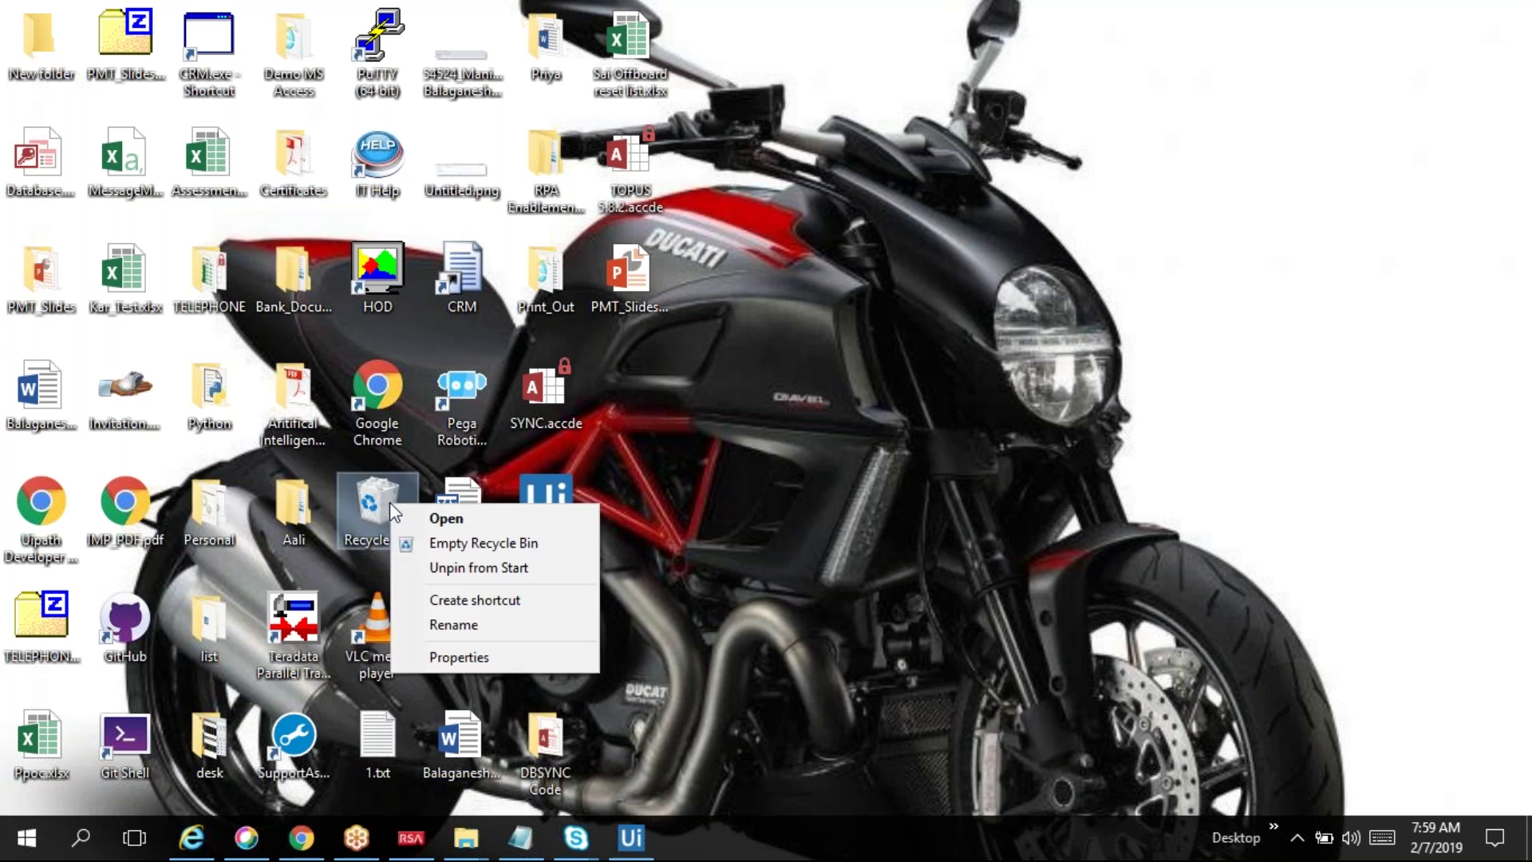
click(439, 543)
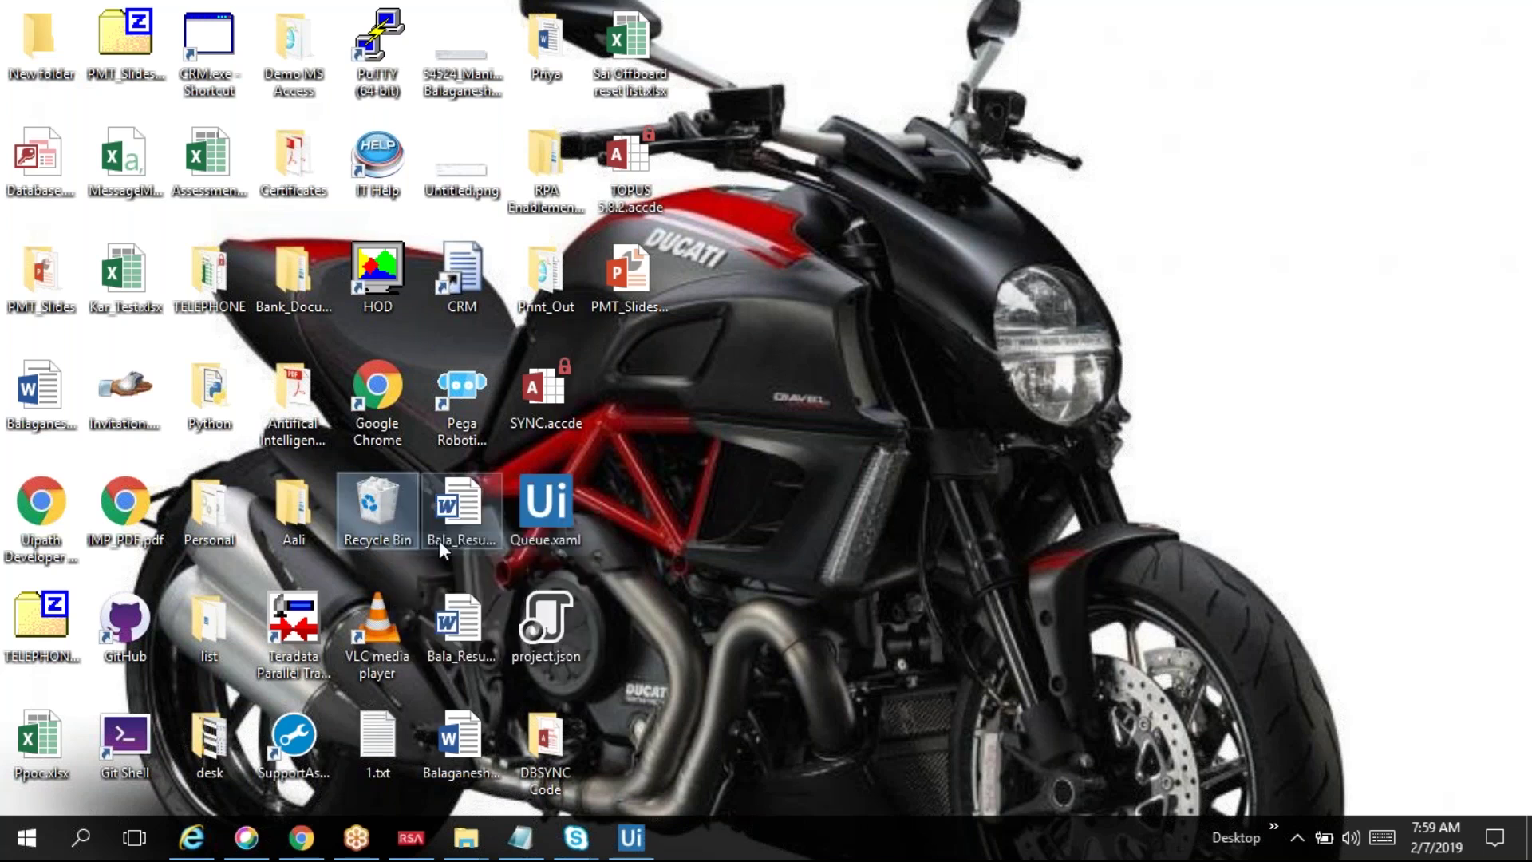
click(886, 505)
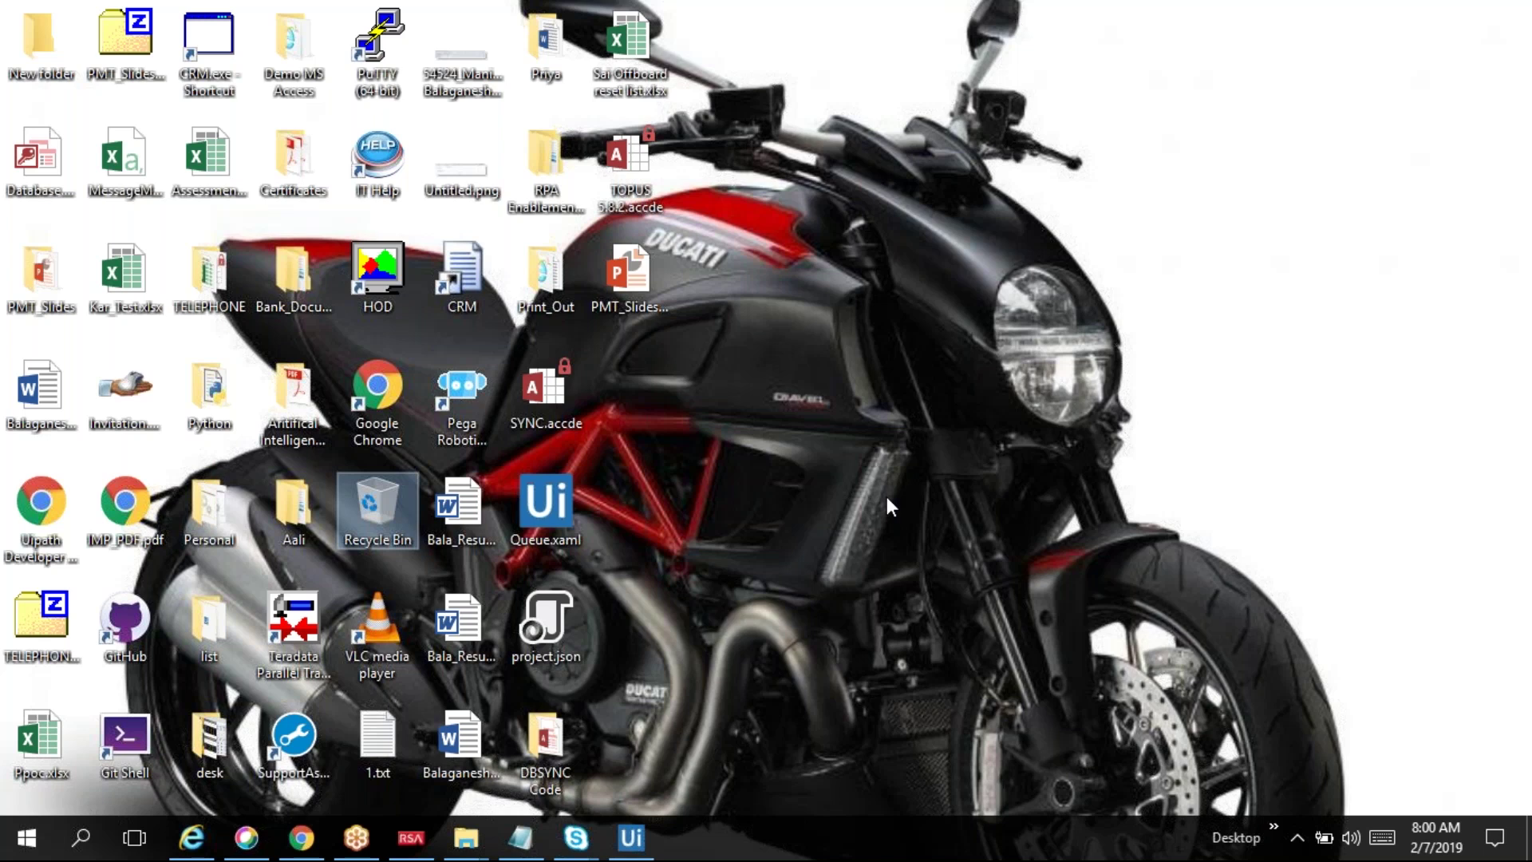
click(921, 46)
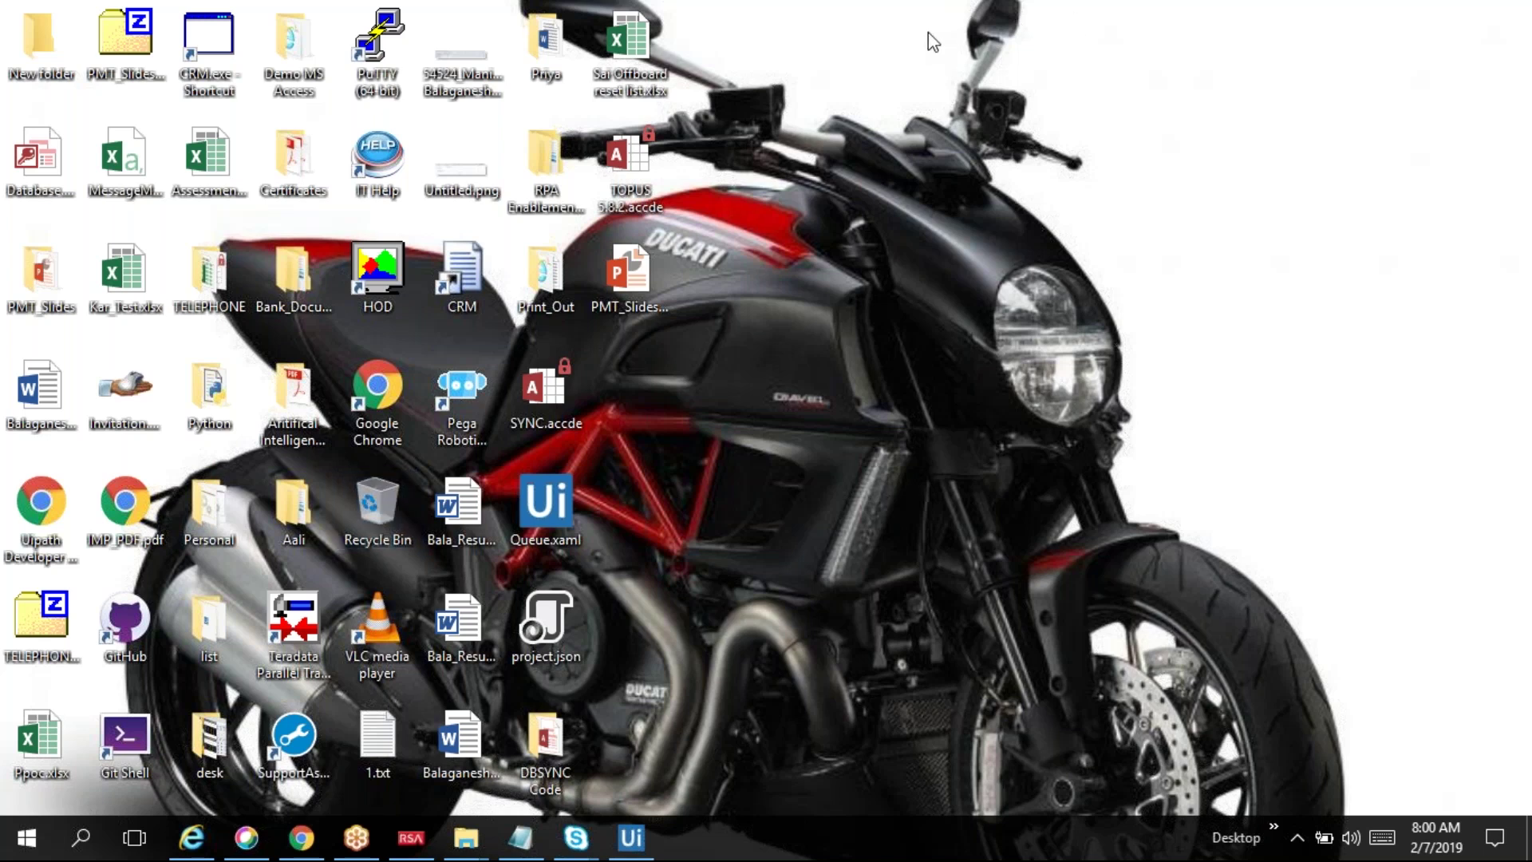